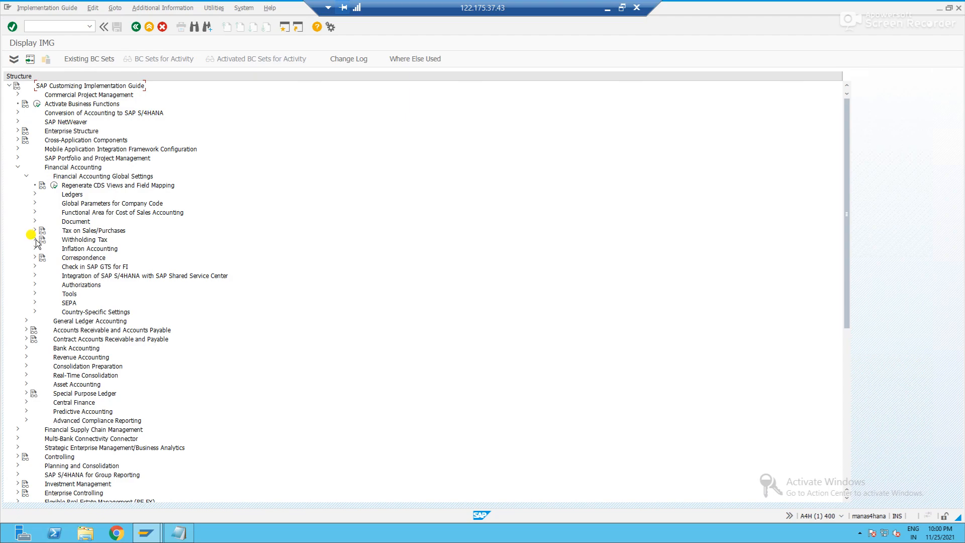
Step: Open Define Condition Types from Check Calculation Procedure in the Tax on Sales/Purchases basic settings
{"action": "left_click", "coordinate": [35, 231]}
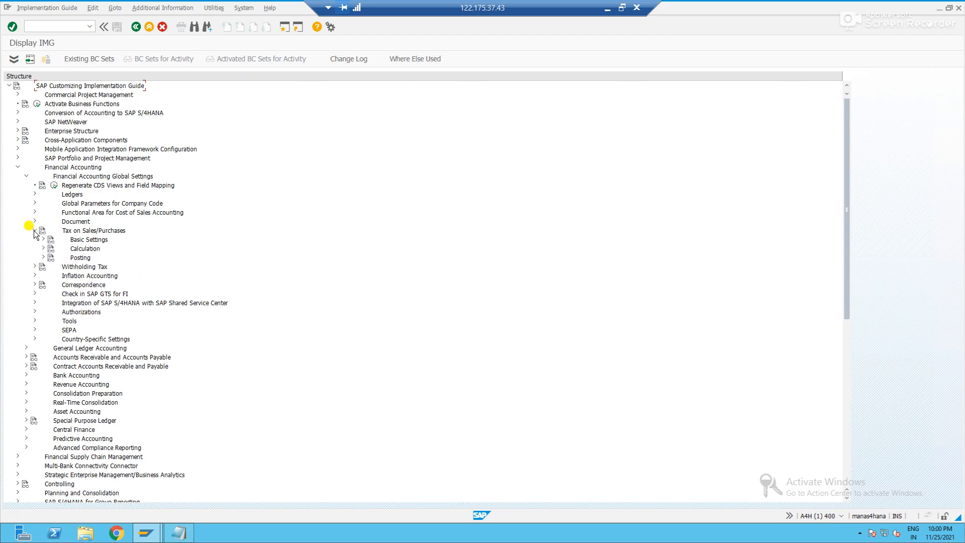
{"action": "left_click", "coordinate": [43, 239]}
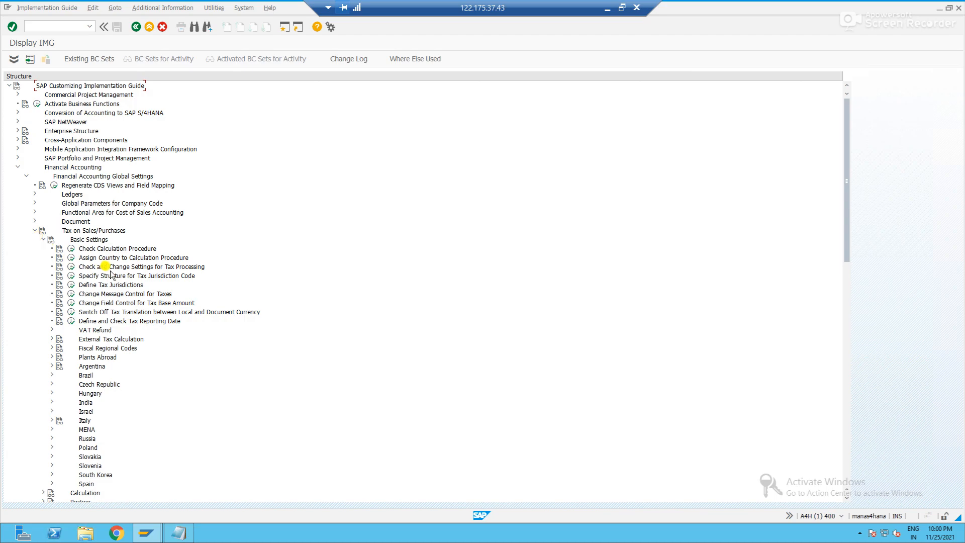
{"action": "left_click", "coordinate": [71, 250]}
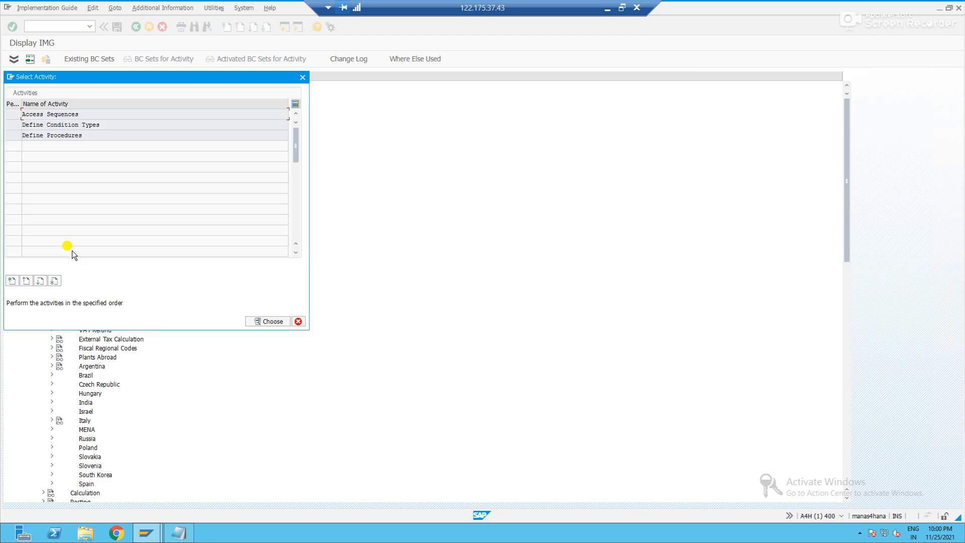
{"action": "double_click", "coordinate": [59, 125]}
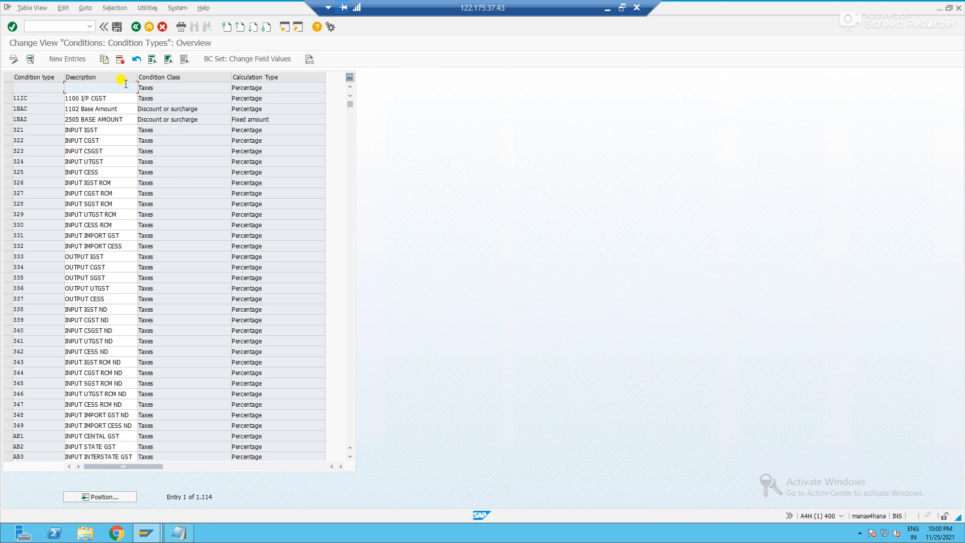
Step: Create a new condition type INCG with the description Input CGST and access sequence MWST
{"action": "left_click", "coordinate": [62, 63]}
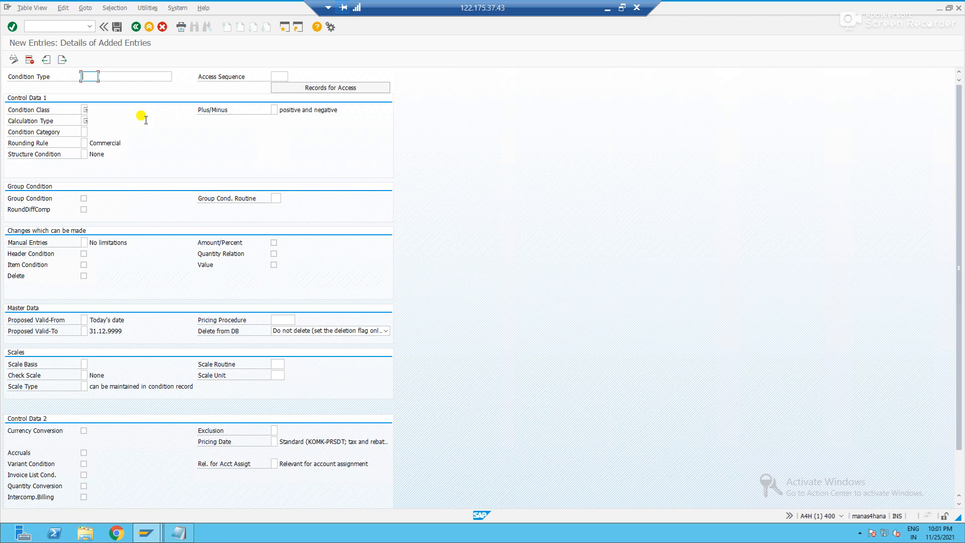
{"action": "type", "text": "INCG"}
{"action": "key", "text": "Tab"}
{"action": "type", "text": "Input CGST"}
{"action": "key", "text": "Tab"}
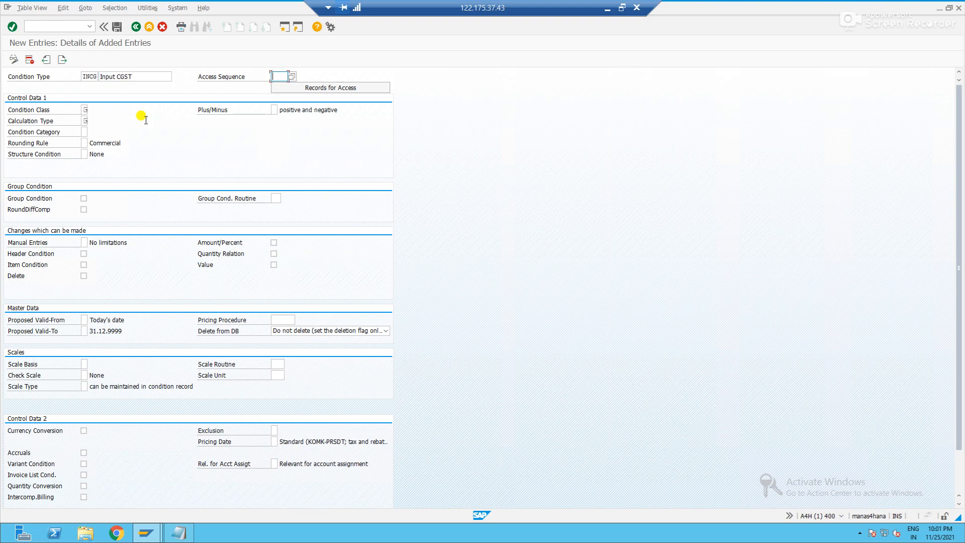
{"action": "type", "text": "MWST"}
{"action": "key", "text": "Tab"}
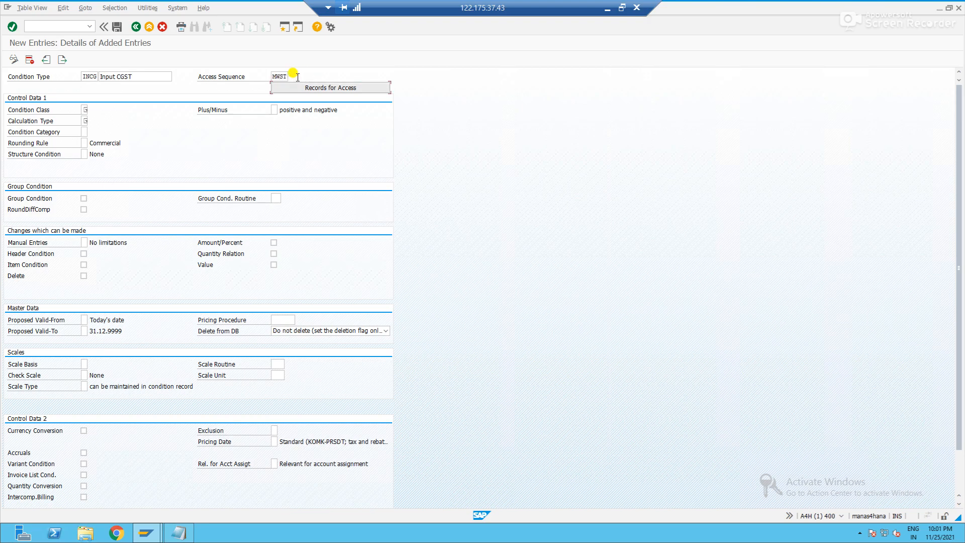
{"action": "key", "text": "Tab"}
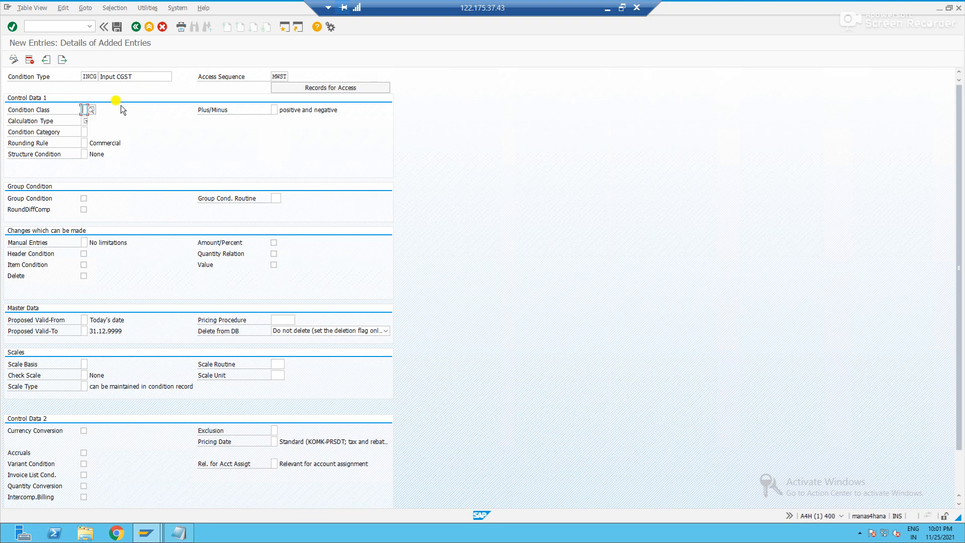
Step: Set the condition class to D (Taxes) and the calculation type to A (Percentage), and enable Item Condition
{"action": "left_click", "coordinate": [92, 110]}
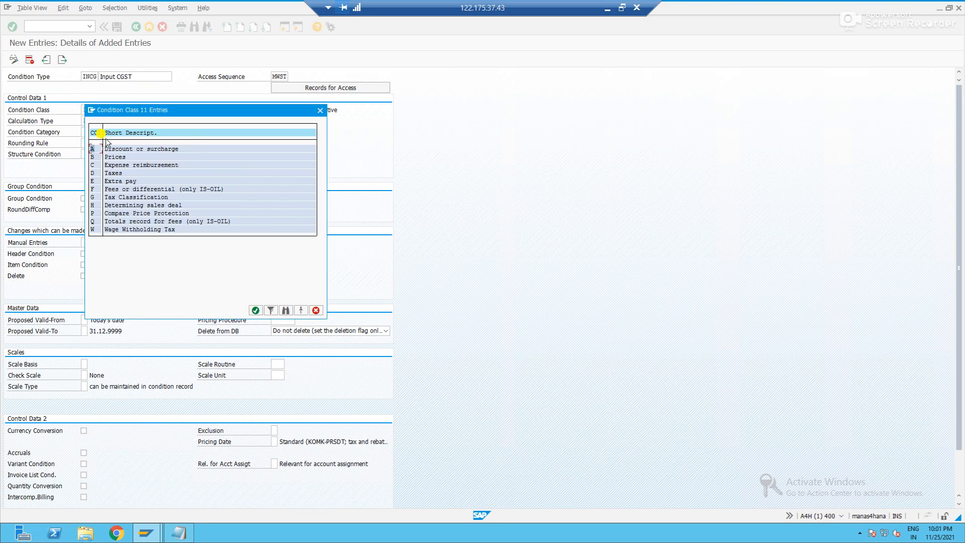
{"action": "double_click", "coordinate": [94, 174]}
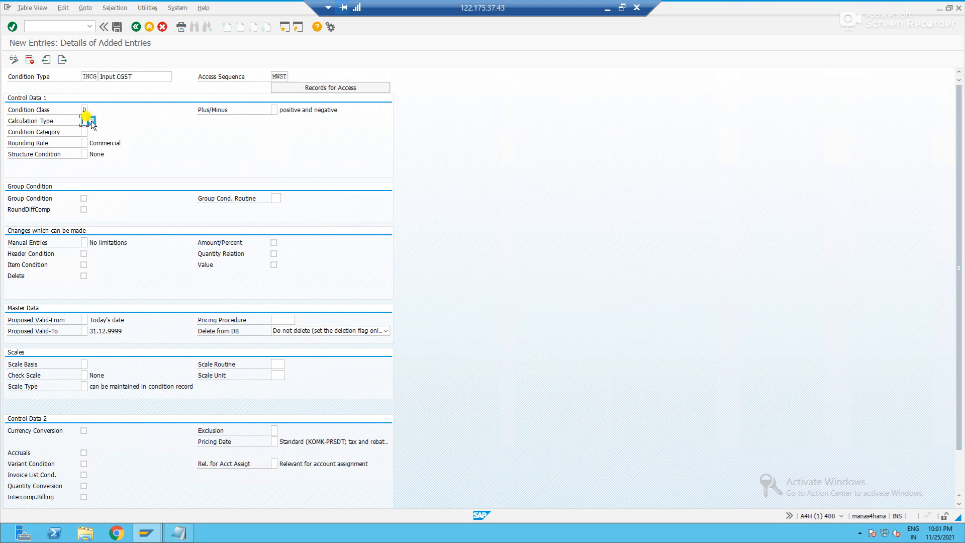
{"action": "left_click", "coordinate": [91, 122]}
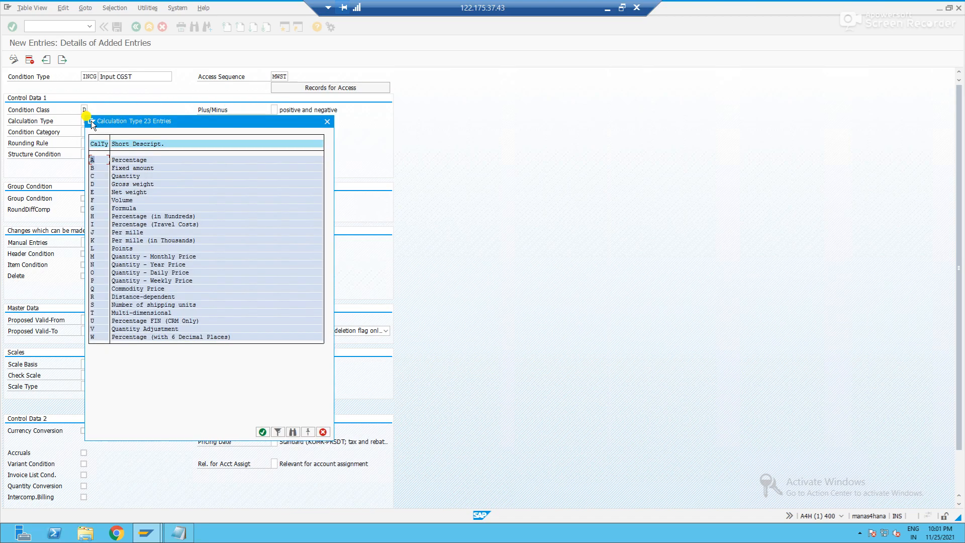
{"action": "double_click", "coordinate": [96, 159]}
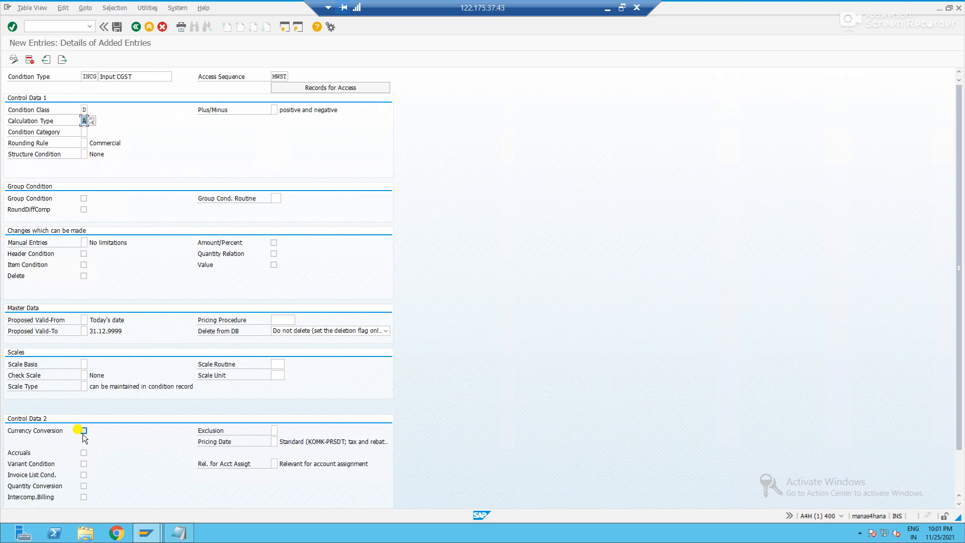
{"action": "left_click", "coordinate": [84, 265]}
{"action": "key", "text": "Return"}
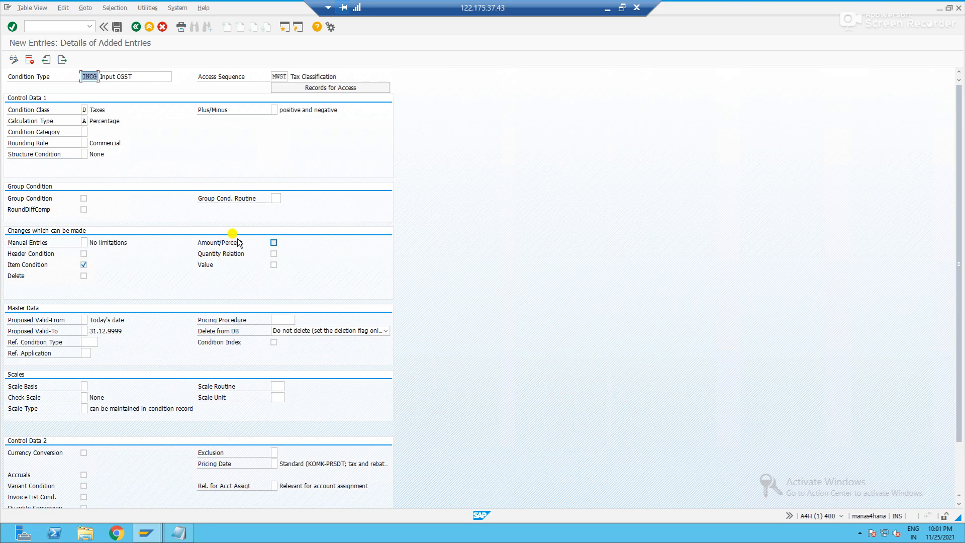
{"action": "left_click", "coordinate": [135, 76]}
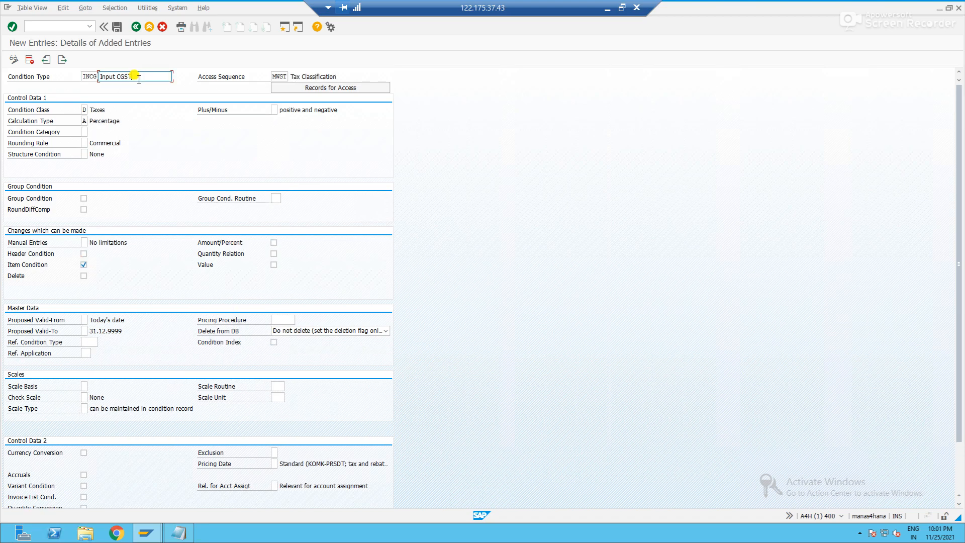
{"action": "left_click", "coordinate": [88, 77]}
Step: Switch to Notepad and add the heading "Inut tax condition types" below the line Define the condition types
{"action": "left_click", "coordinate": [180, 533]}
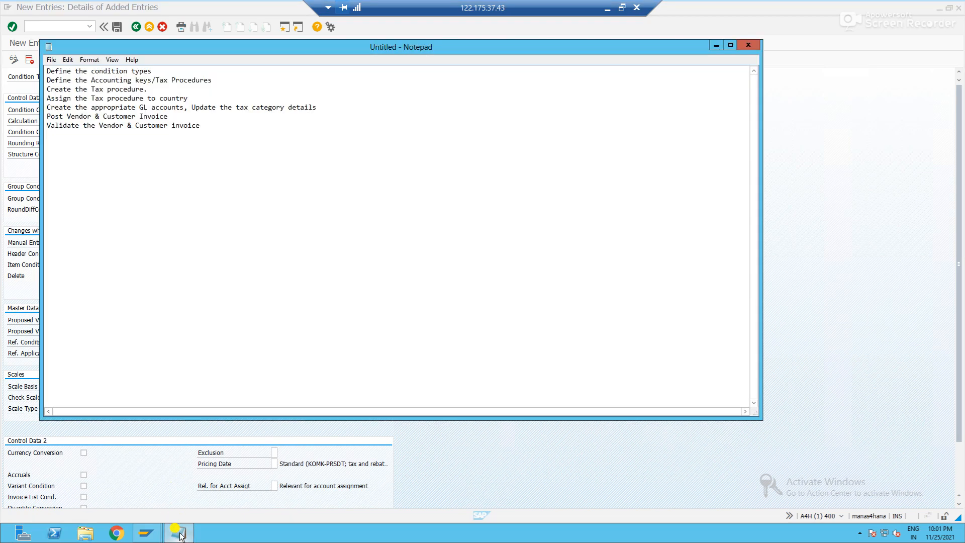
{"action": "left_click", "coordinate": [170, 72]}
{"action": "key", "text": "Return"}
{"action": "key", "text": "Return"}
{"action": "type", "text": "Inut tax condition types"}
{"action": "key", "text": "Return"}
{"action": "key", "text": "Return"}
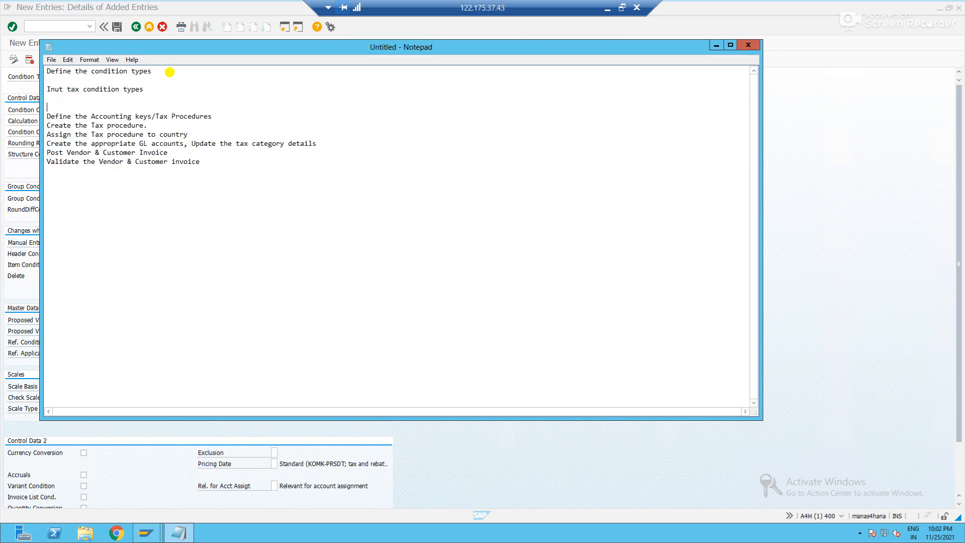
Step: Note INCG - CGST under the new condition types heading
{"action": "type", "text": "INCG - i"}
{"action": "key", "text": "BackSpace"}
{"action": "type", "text": "CGST"}
{"action": "key", "text": "Return"}
{"action": "key", "text": "Return"}
Step: Switch back to SAP, save the condition type in a new customizing request described GST Configuration, and return to the overview
{"action": "key", "text": "alt+Tab"}
{"action": "left_click", "coordinate": [117, 26]}
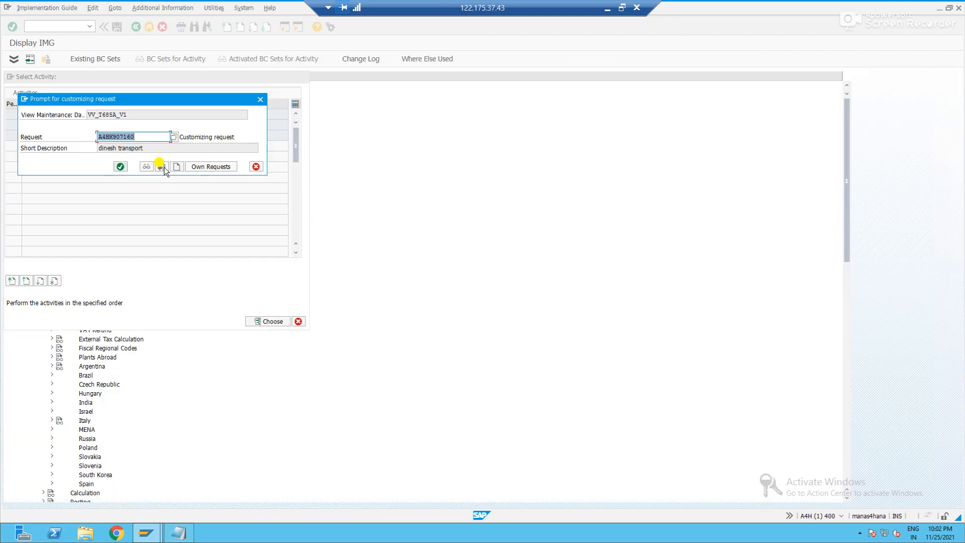
{"action": "left_click", "coordinate": [176, 166]}
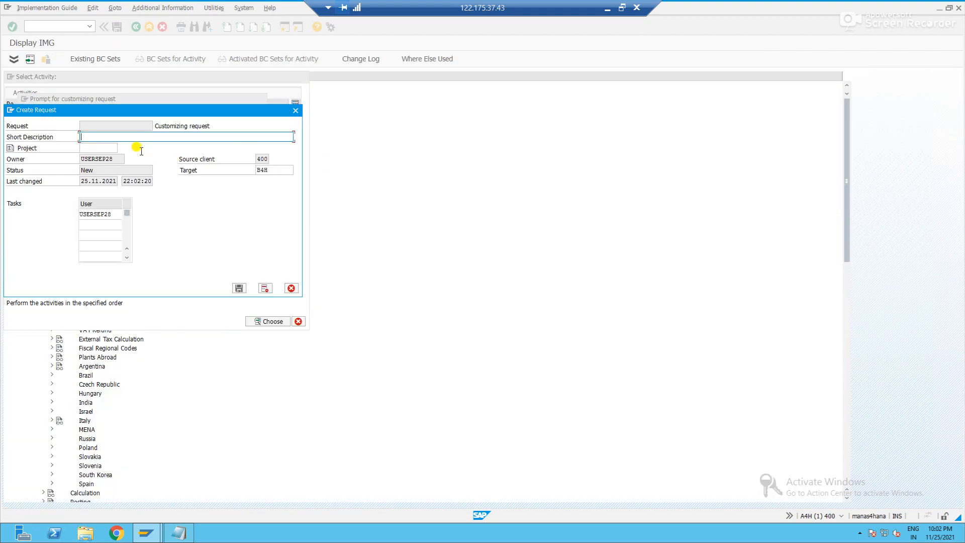
{"action": "type", "text": "GST Configurataion"}
{"action": "key", "text": "Return"}
{"action": "left_click", "coordinate": [120, 166]}
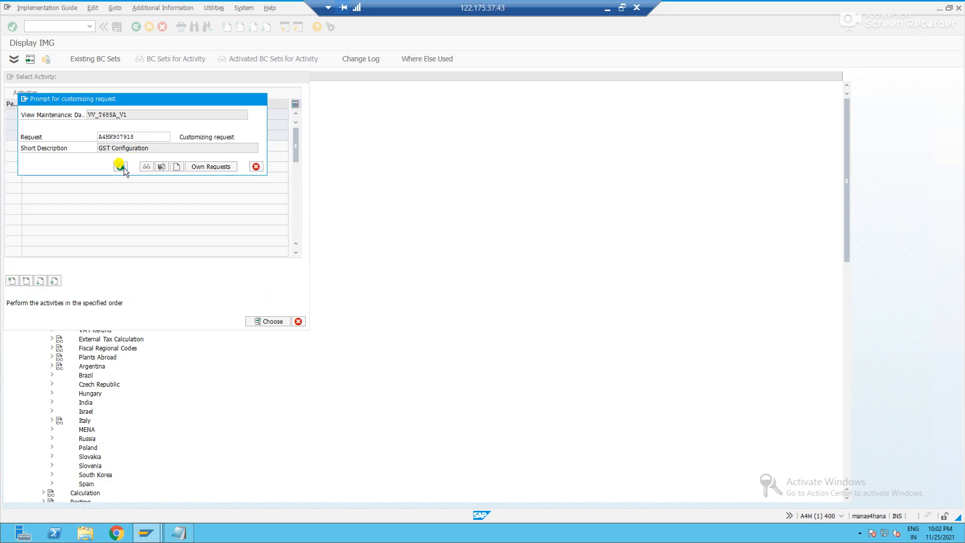
{"action": "left_click", "coordinate": [134, 28]}
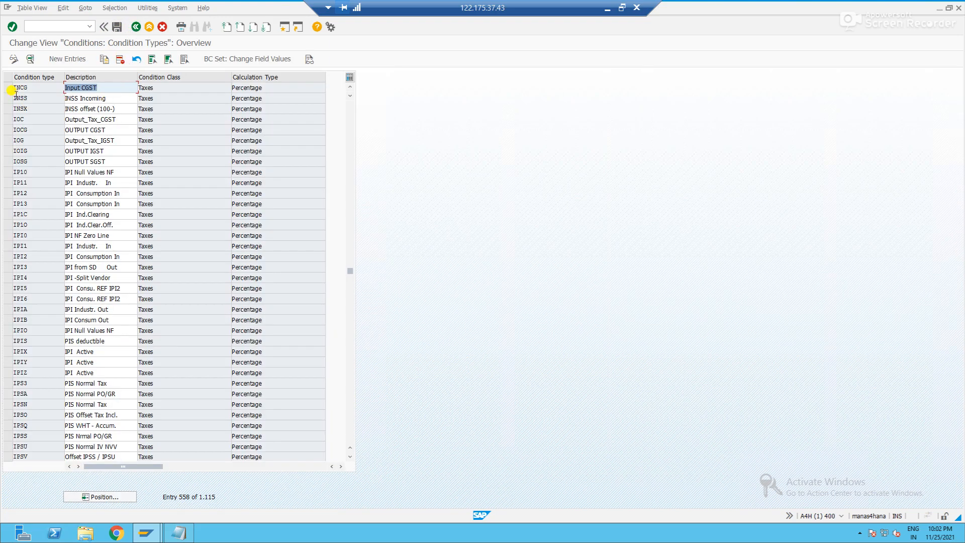
Step: Copy the INCG condition type and set the copy's code to INSG
{"action": "left_click", "coordinate": [7, 87]}
{"action": "left_click", "coordinate": [104, 62]}
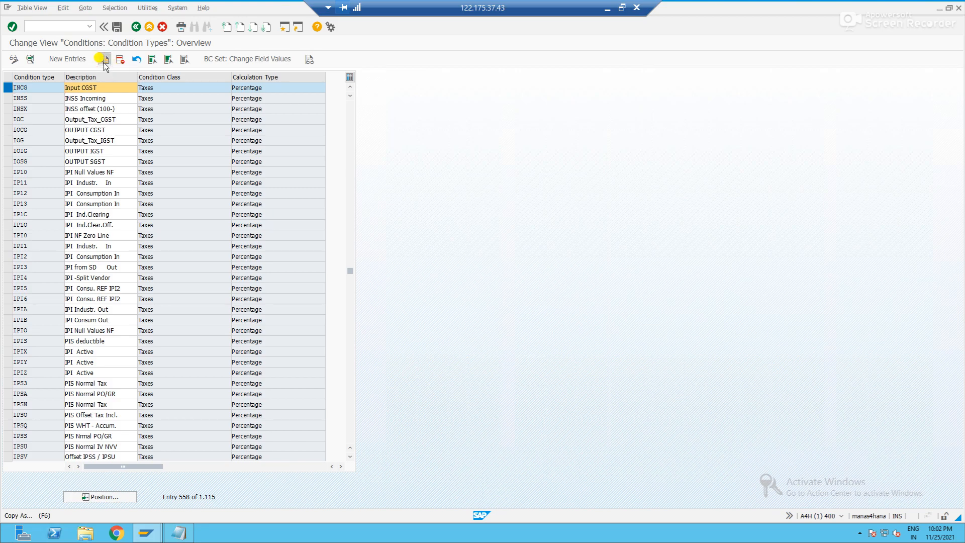
{"action": "left_click", "coordinate": [91, 73]}
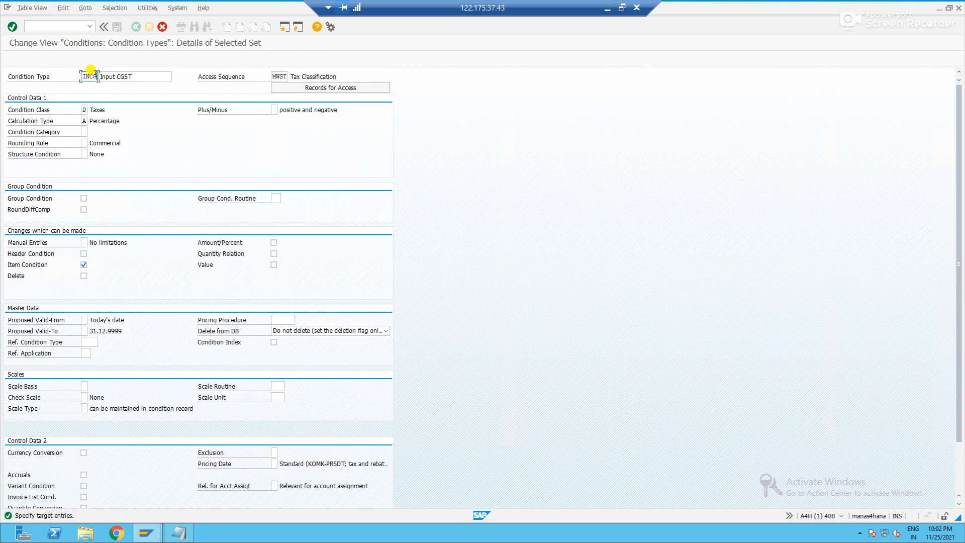
{"action": "key", "text": "BackSpace"}
{"action": "type", "text": "SG"}
{"action": "key", "text": "Tab"}
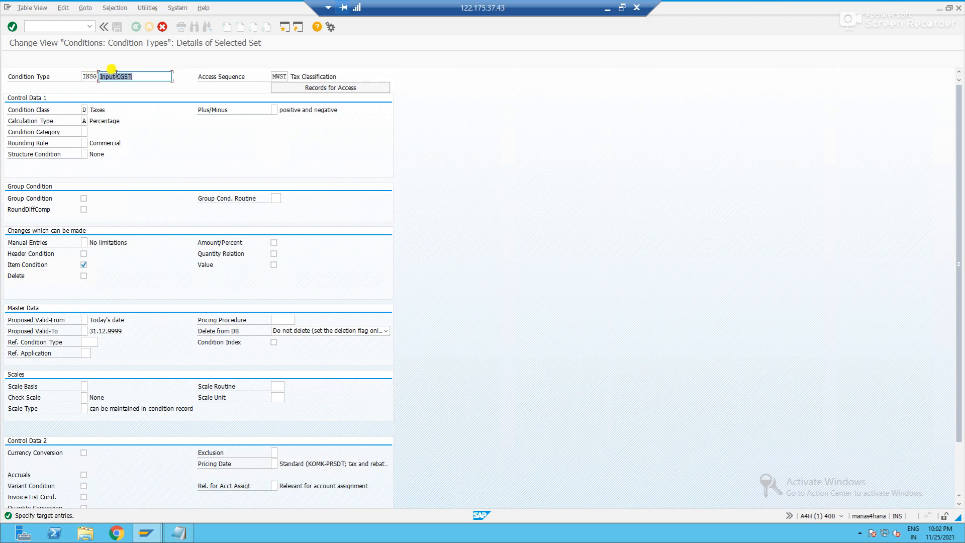
Step: Set the INSG copy's description to Input SGST and save the entry
{"action": "left_click", "coordinate": [146, 76]}
{"action": "key", "text": "BackSpace"}
{"action": "key", "text": "BackSpace"}
{"action": "key", "text": "BackSpace"}
{"action": "type", "text": "SGST"}
{"action": "key", "text": "Return"}
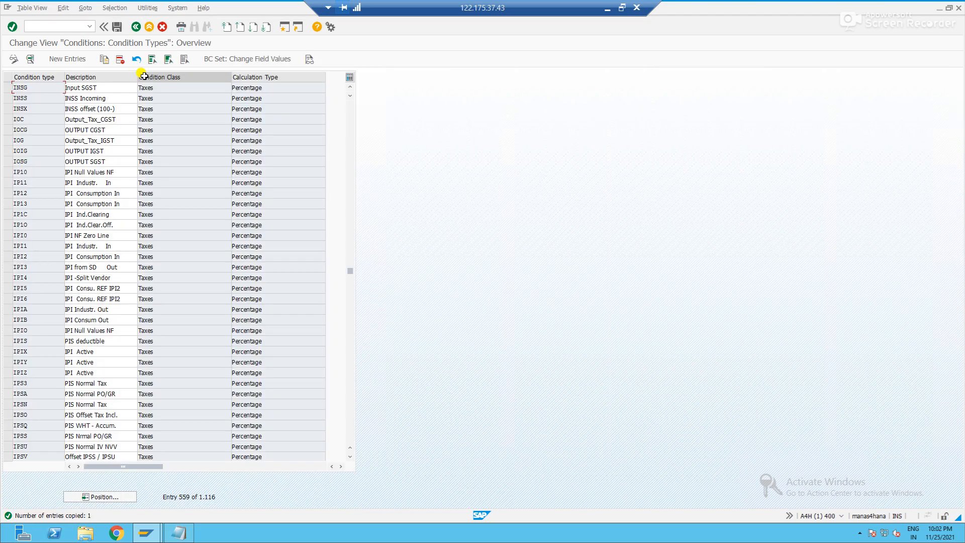
{"action": "left_click", "coordinate": [117, 28]}
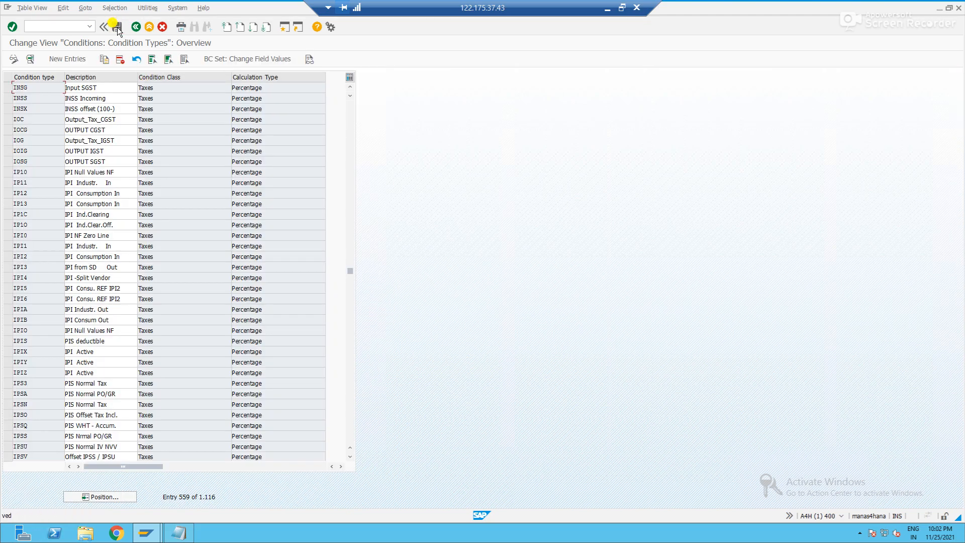
Step: Switch to Notepad and note INSG - SGST below the CGST line
{"action": "key", "text": "alt+Tab"}
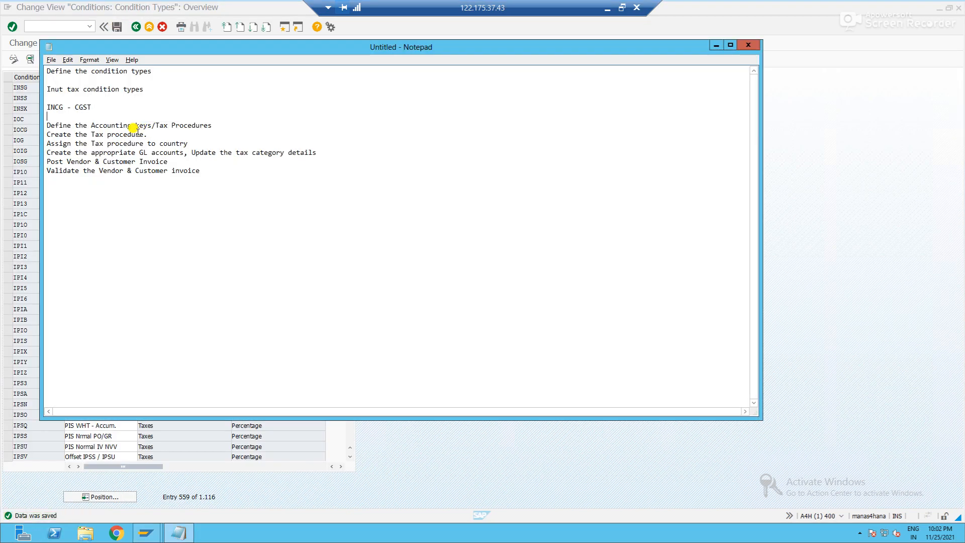
{"action": "type", "text": "INSG - SGST"}
{"action": "key", "text": "Return"}
Step: Switch back to SAP, copy the INSG condition type and set the copy's code to INIG
{"action": "key", "text": "alt+Tab"}
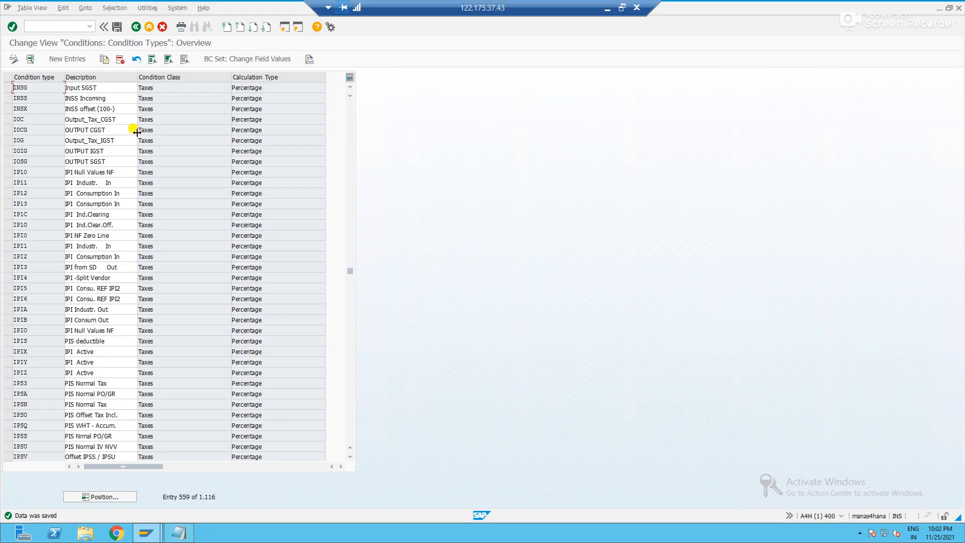
{"action": "left_click", "coordinate": [7, 88]}
{"action": "left_click", "coordinate": [105, 59]}
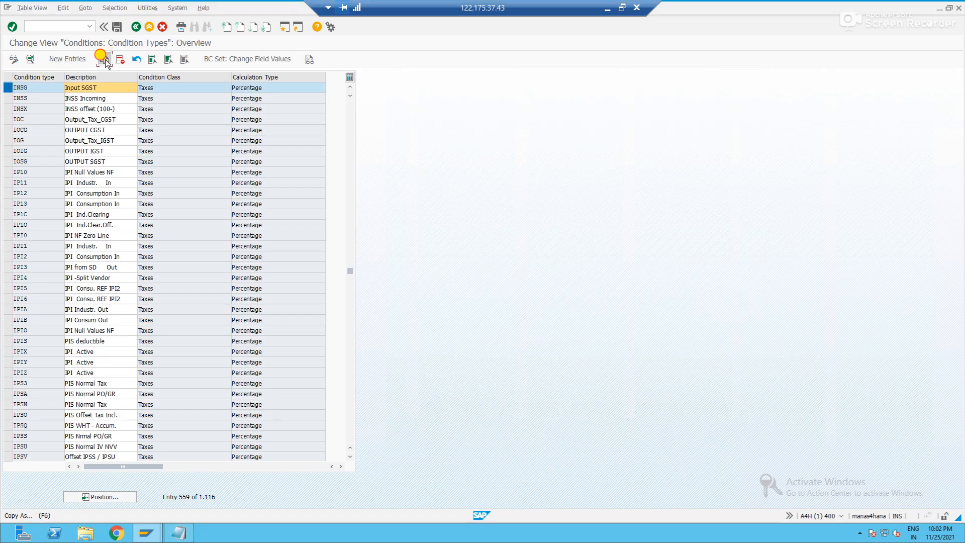
{"action": "key", "text": "BackSpace"}
{"action": "key", "text": "BackSpace"}
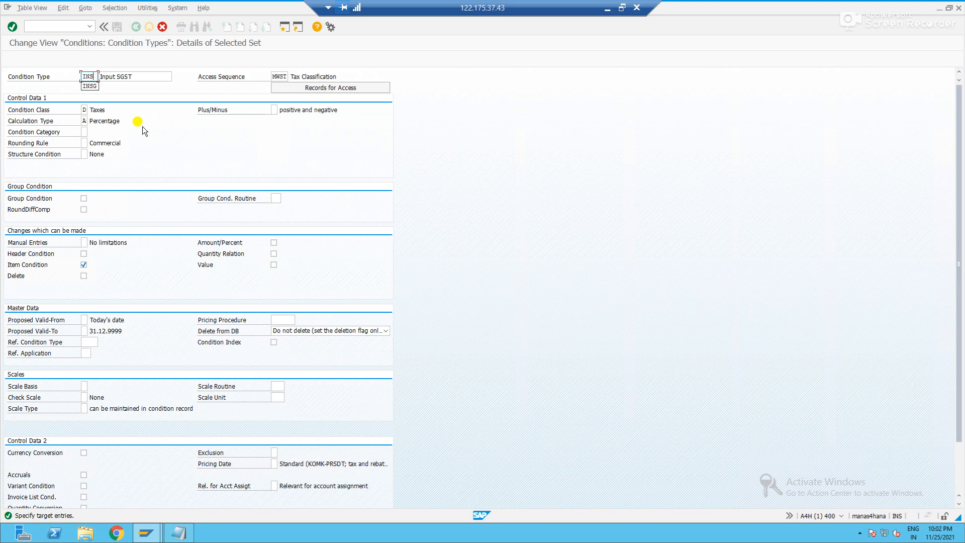
{"action": "type", "text": "IG"}
{"action": "key", "text": "Tab"}
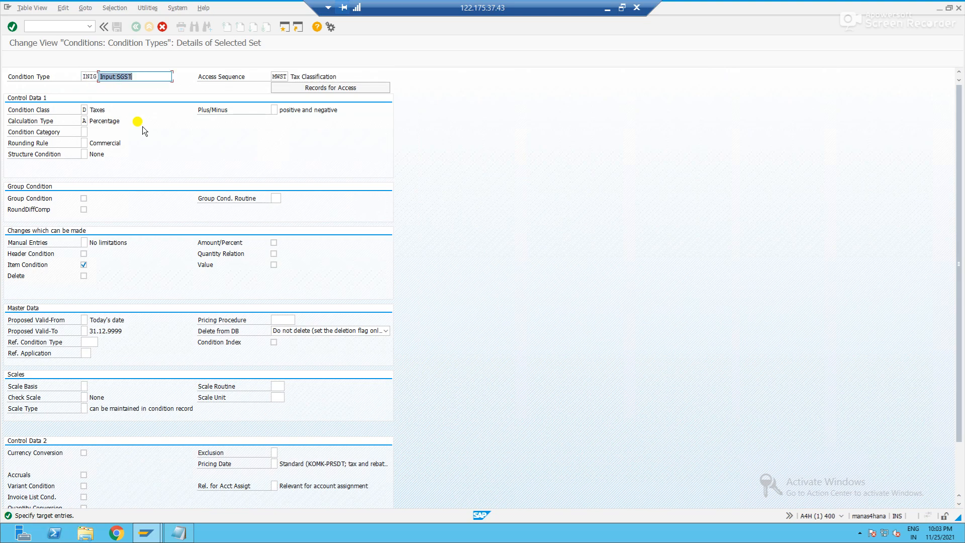
Step: Set the INIG copy's description to Input IGST and save the entry
{"action": "left_click", "coordinate": [145, 77]}
{"action": "key", "text": "BackSpace"}
{"action": "key", "text": "BackSpace"}
{"action": "key", "text": "BackSpace"}
{"action": "key", "text": "BackSpace"}
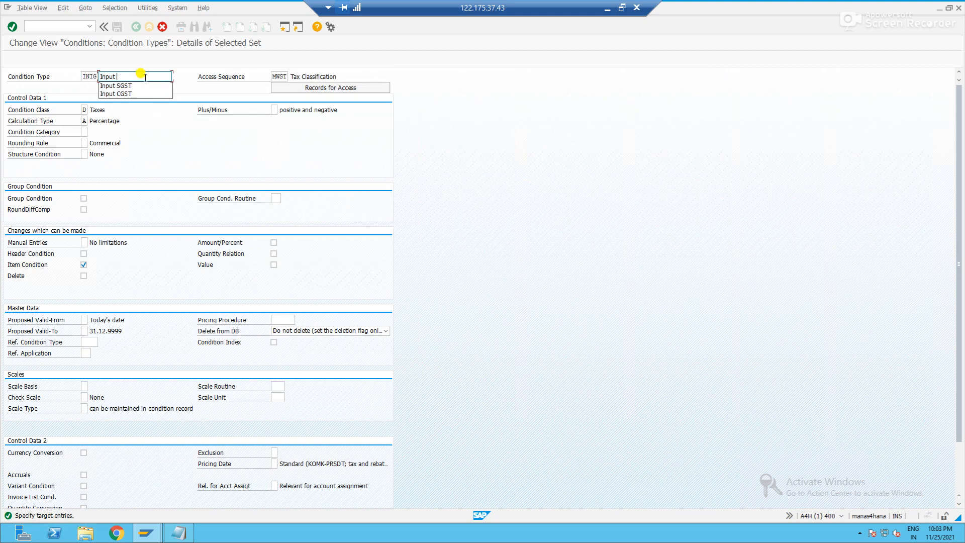
{"action": "type", "text": "IGST"}
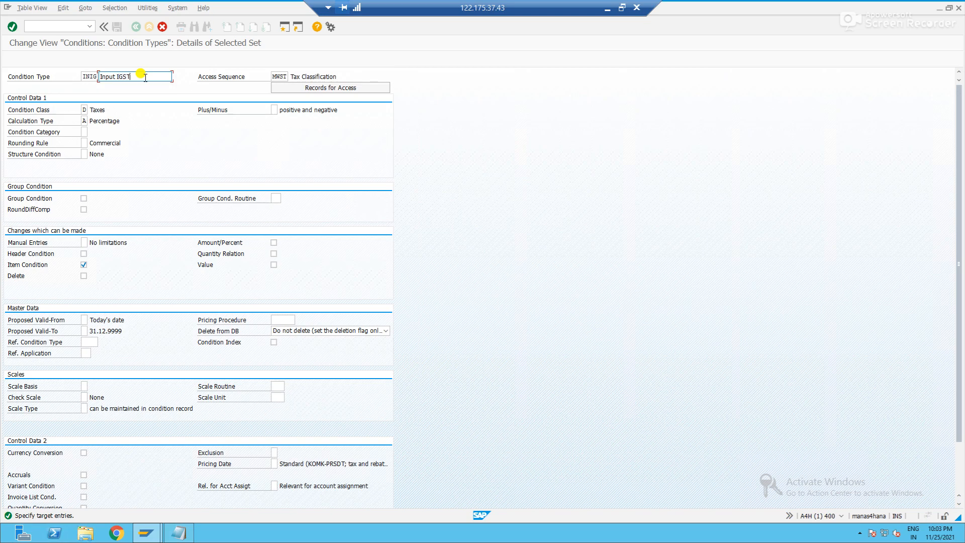
{"action": "key", "text": "F3"}
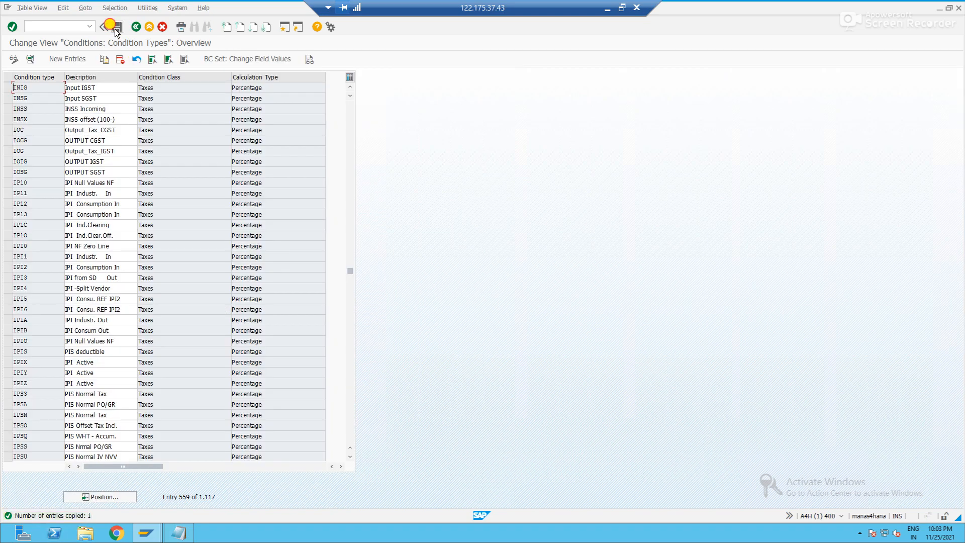
Step: Switch to Notepad, note INIG - IGST below the SGST line and add the heading Out Put condition types
{"action": "key", "text": "alt+Tab"}
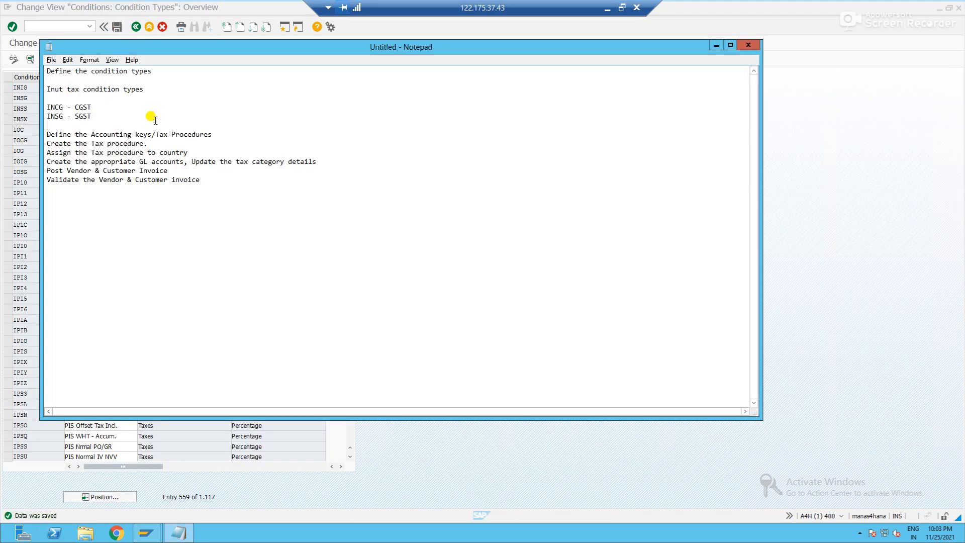
{"action": "type", "text": "INIG - IGST"}
{"action": "key", "text": "Return"}
{"action": "key", "text": "Return"}
{"action": "type", "text": "Out "}
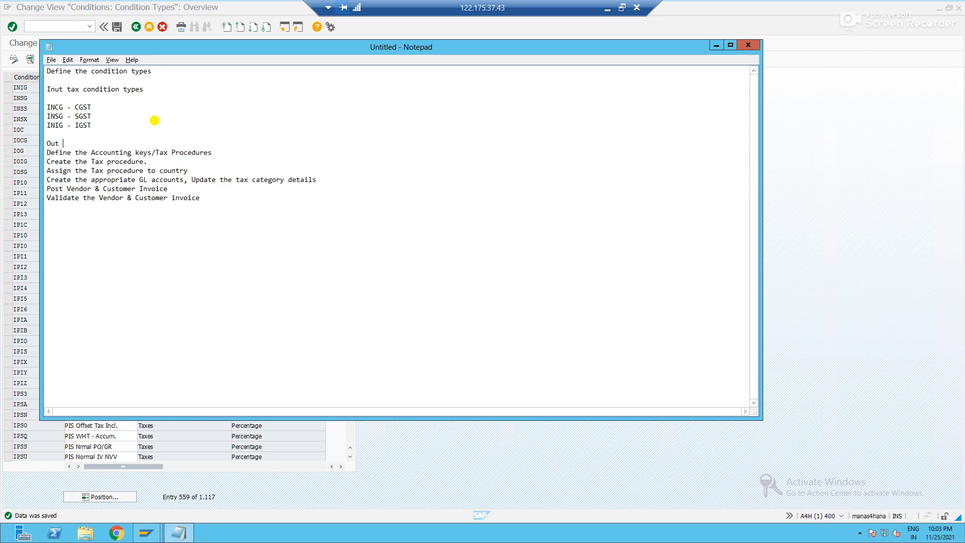
{"action": "type", "text": "Put condition types"}
{"action": "key", "text": "Return"}
Step: Switch back to SAP and copy the INIG condition type as OPCG with the description OutPUt CGST
{"action": "key", "text": "alt+Tab"}
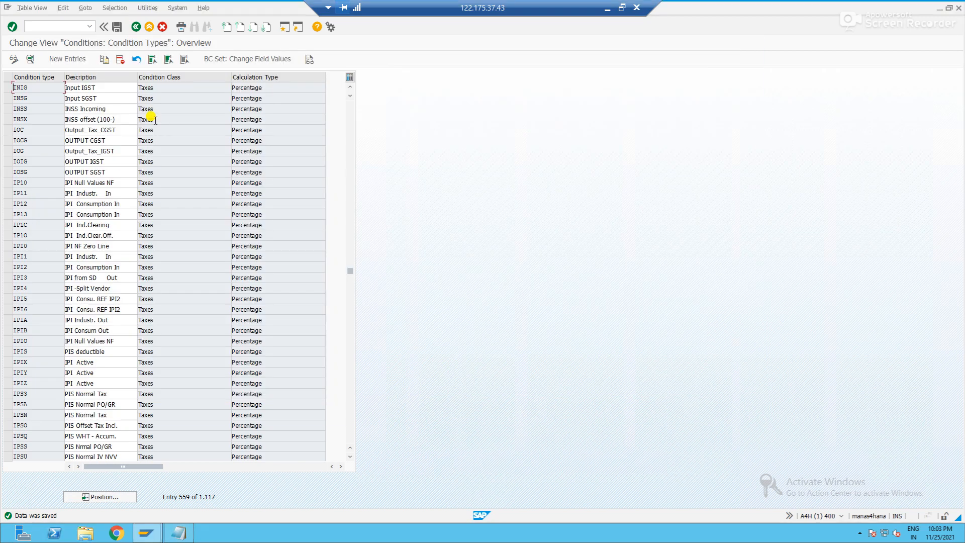
{"action": "left_click", "coordinate": [7, 87]}
{"action": "left_click", "coordinate": [104, 58]}
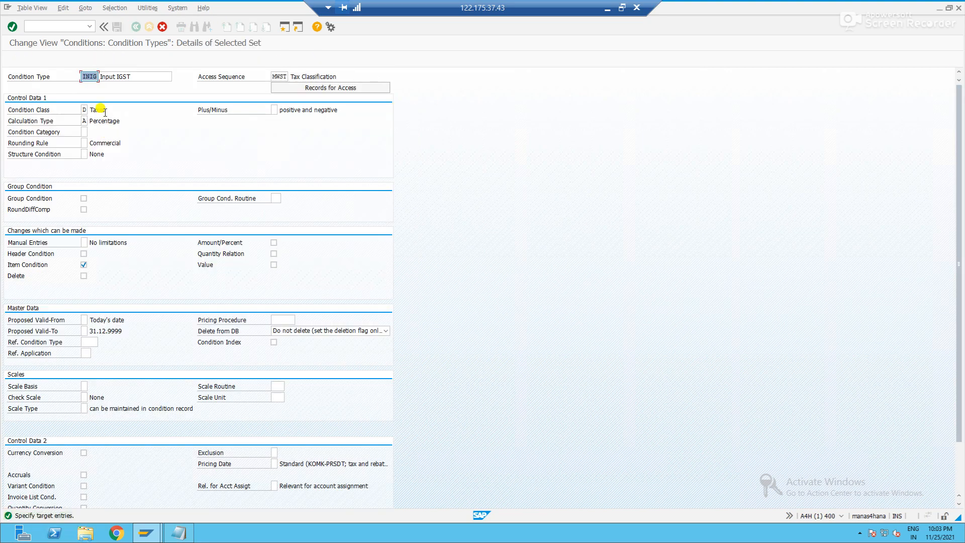
{"action": "type", "text": "OPCG"}
{"action": "key", "text": "Tab"}
{"action": "type", "text": "O"}
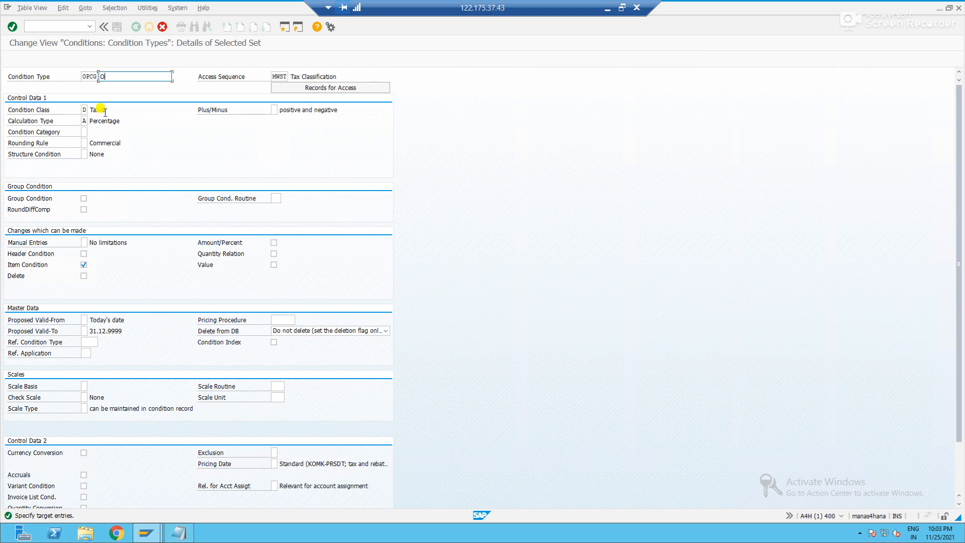
{"action": "type", "text": "utPUt CGST"}
{"action": "key", "text": "Return"}
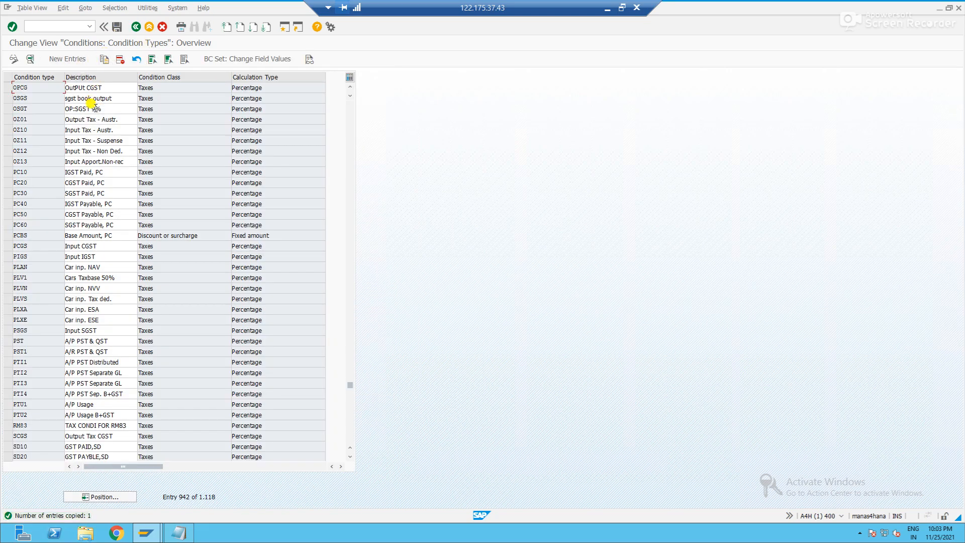
Step: Switch to Notepad and note OPCG - CGST under the Out Put condition types heading
{"action": "key", "text": "alt+Tab"}
{"action": "type", "text": "O"}
{"action": "type", "text": "PCH"}
{"action": "type", "text": " - "}
{"action": "type", "text": "CGST"}
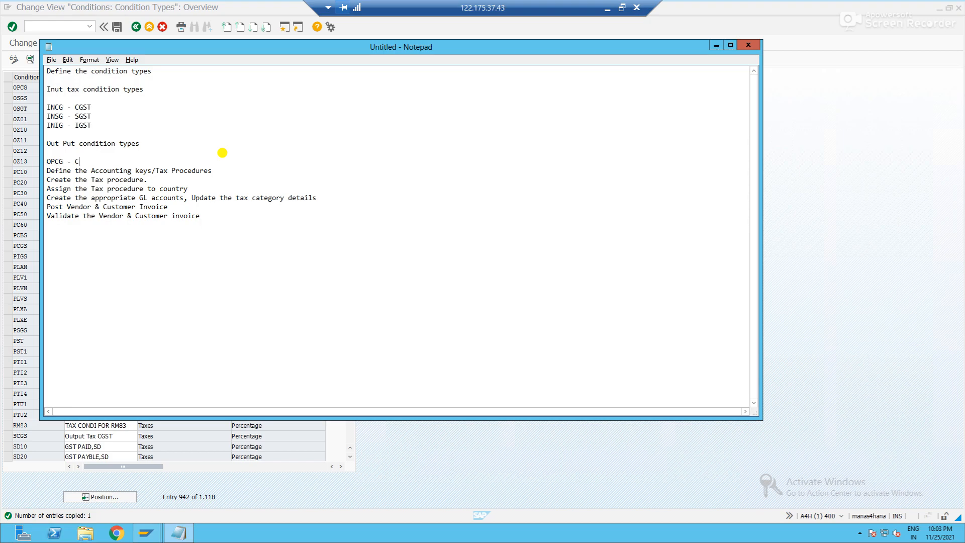
{"action": "key", "text": "Return"}
{"action": "key", "text": "Return"}
Step: Switch back to SAP, save the OPCG entry, and copy it with the code OPSG
{"action": "key", "text": "alt+Tab"}
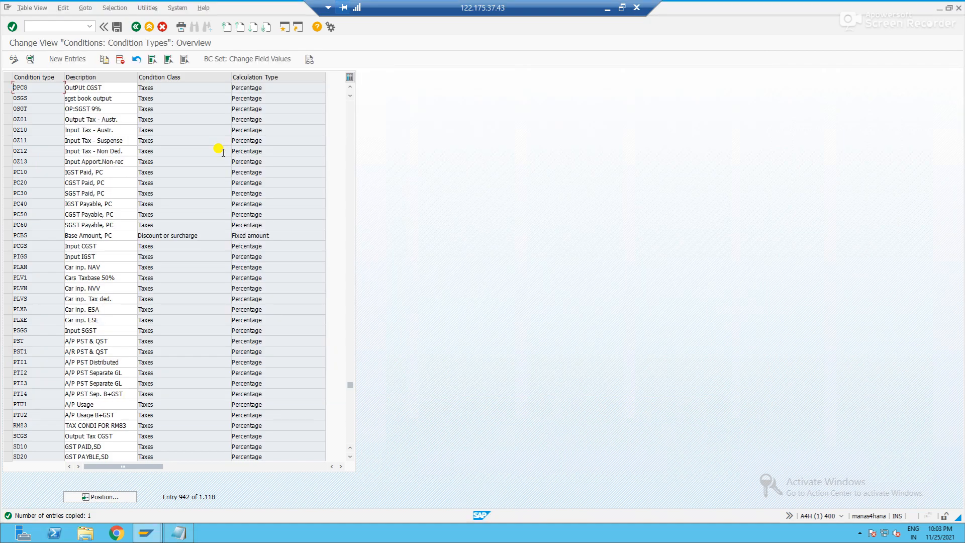
{"action": "left_click", "coordinate": [114, 28]}
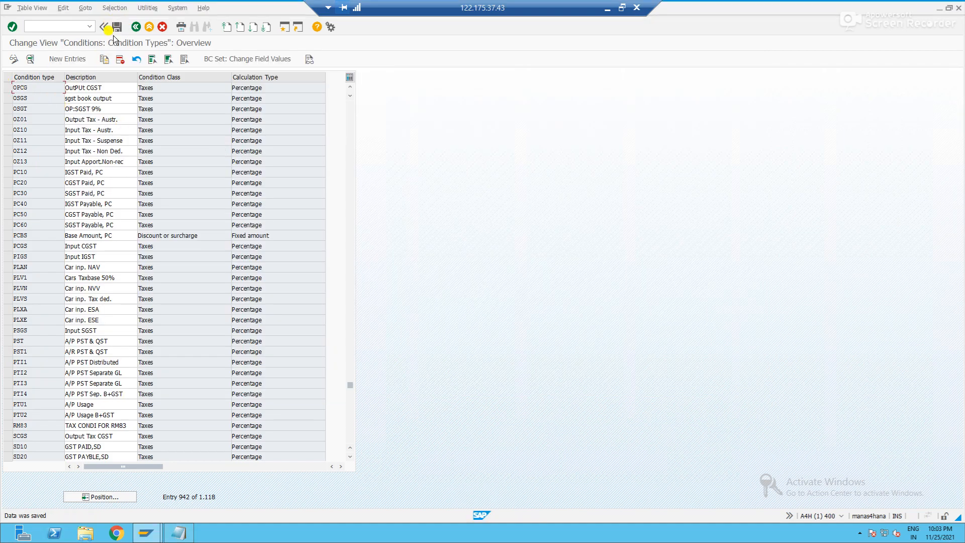
{"action": "left_click", "coordinate": [8, 88]}
{"action": "left_click", "coordinate": [104, 60]}
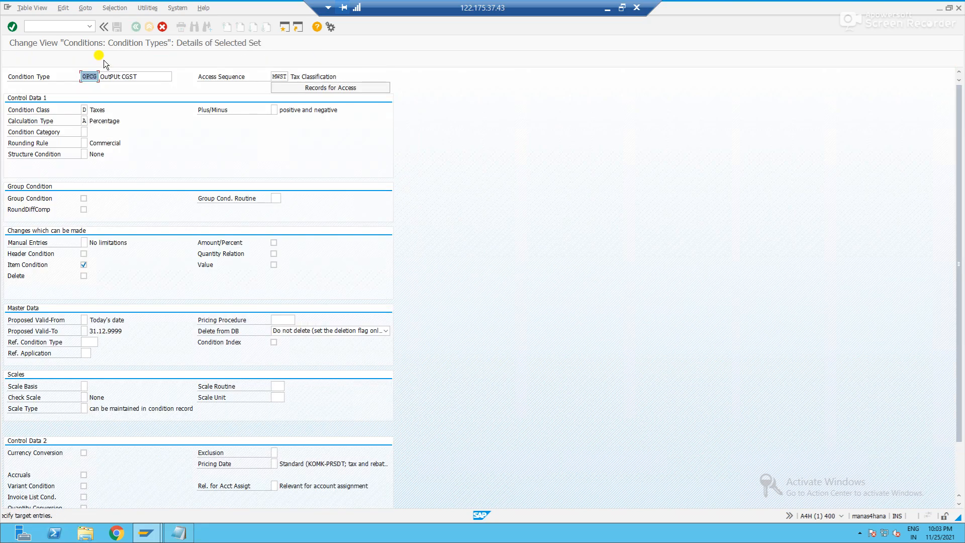
{"action": "type", "text": "OPSG"}
Step: Set the OPSG copy's description to OutPUt SGST and save the entry
{"action": "left_click", "coordinate": [143, 76]}
{"action": "key", "text": "BackSpace"}
{"action": "key", "text": "BackSpace"}
{"action": "key", "text": "BackSpace"}
{"action": "key", "text": "BackSpace"}
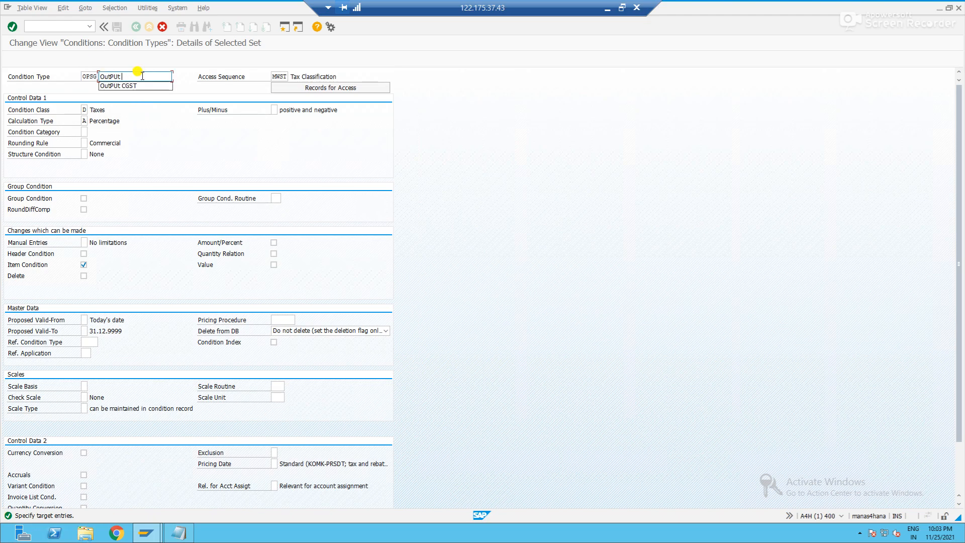
{"action": "type", "text": "SGST"}
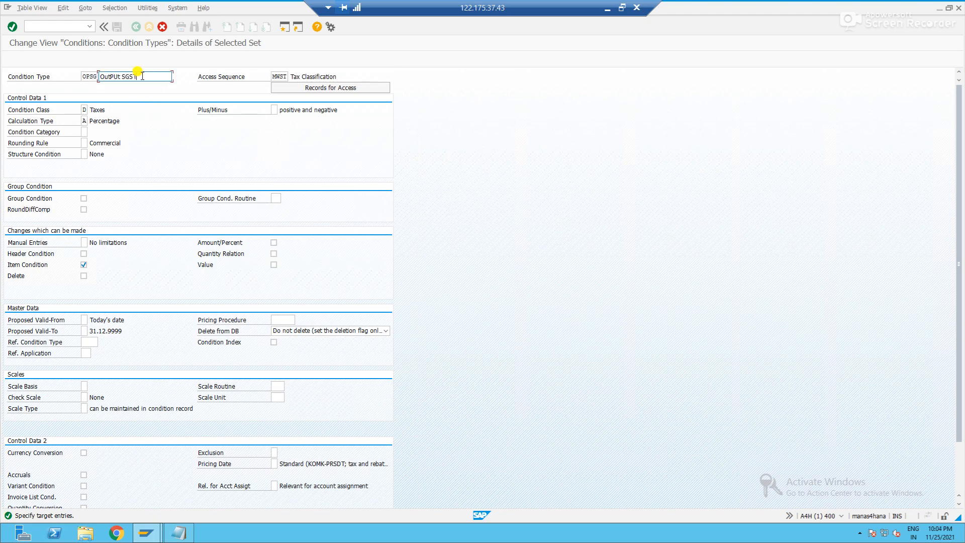
{"action": "key", "text": "F3"}
{"action": "left_click", "coordinate": [116, 28]}
{"action": "left_click", "coordinate": [50, 120]}
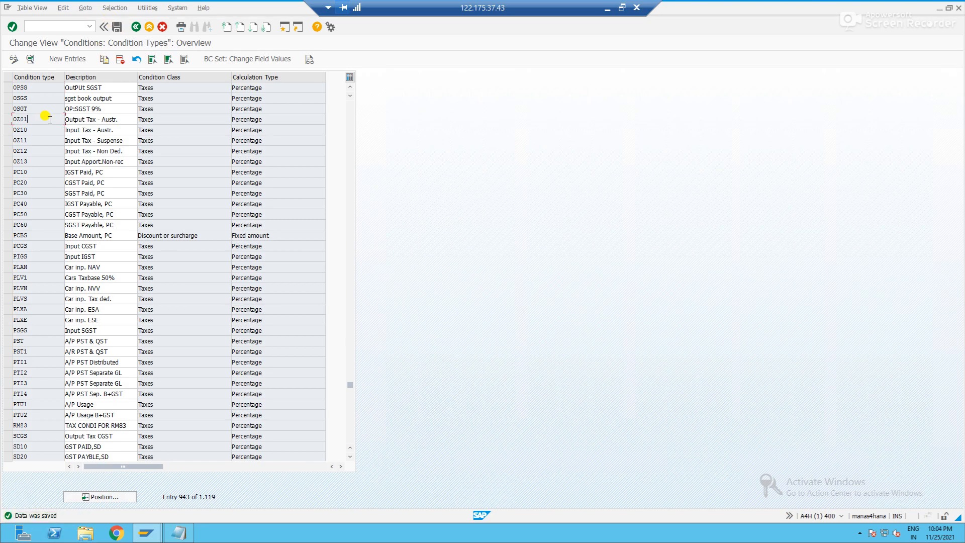
Step: Switch to Notepad and note OPSG - SGST directly below the OPCG line
{"action": "key", "text": "alt+Tab"}
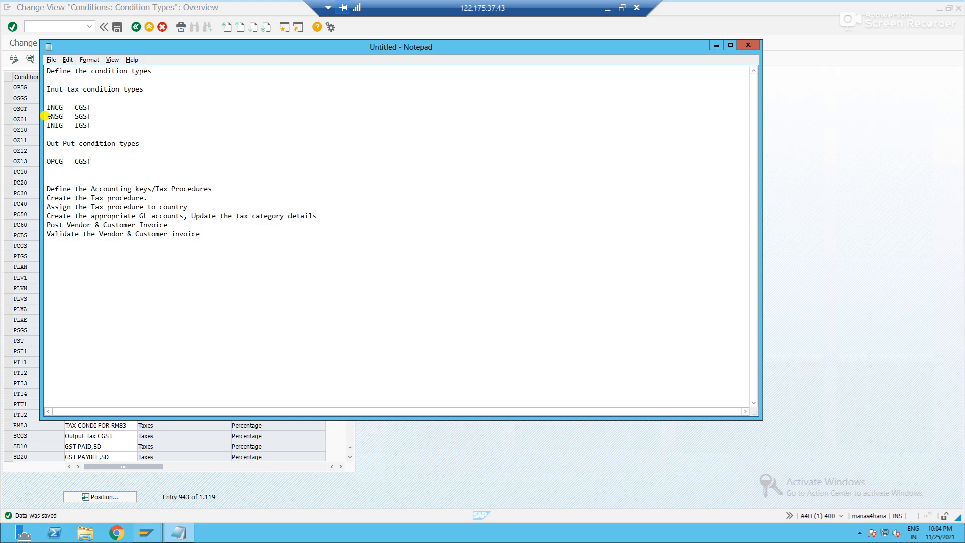
{"action": "key", "text": "BackSpace"}
{"action": "type", "text": "OPSG "}
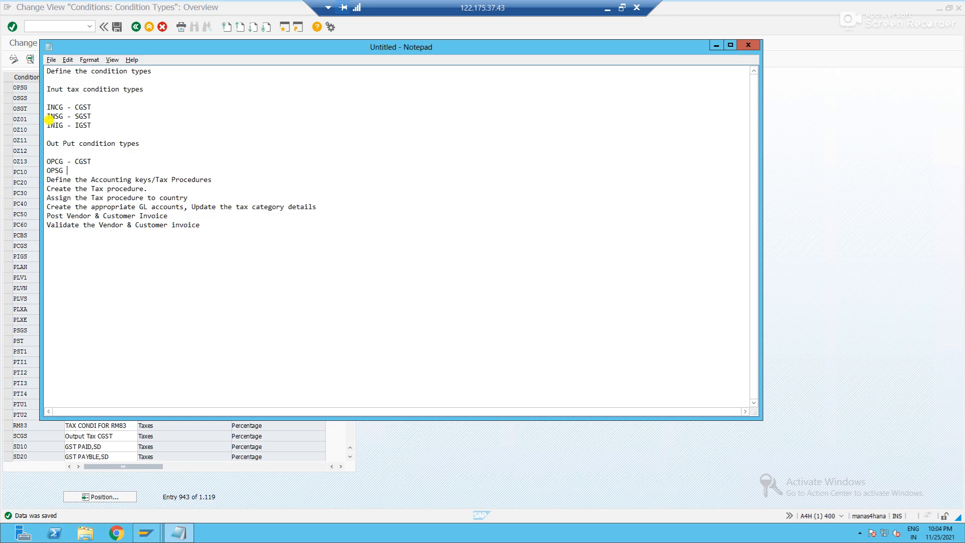
{"action": "type", "text": "- SGST"}
{"action": "key", "text": "Return"}
Step: Switch back to SAP, copy the OPSG condition type and set the copy's code to OPIG
{"action": "key", "text": "alt+Tab"}
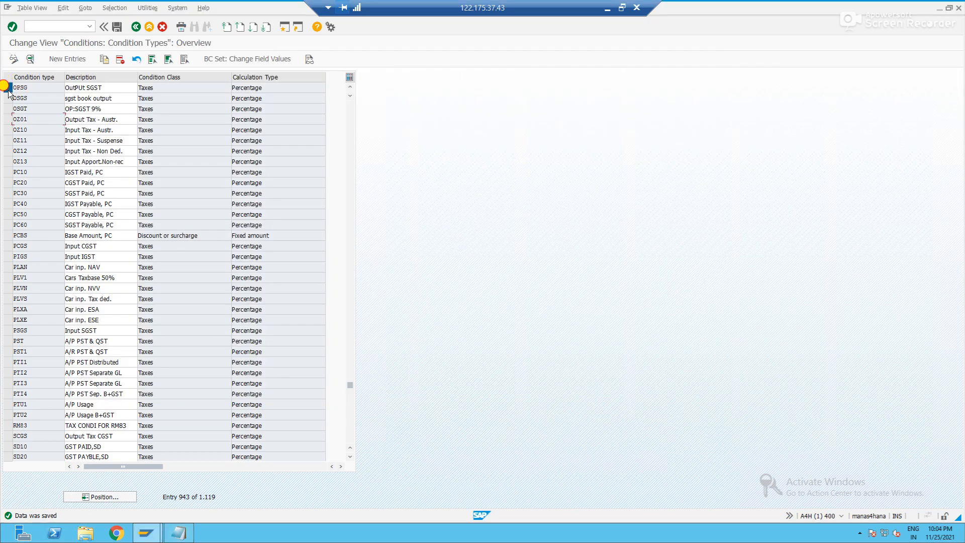
{"action": "left_click", "coordinate": [8, 87]}
{"action": "left_click", "coordinate": [106, 59]}
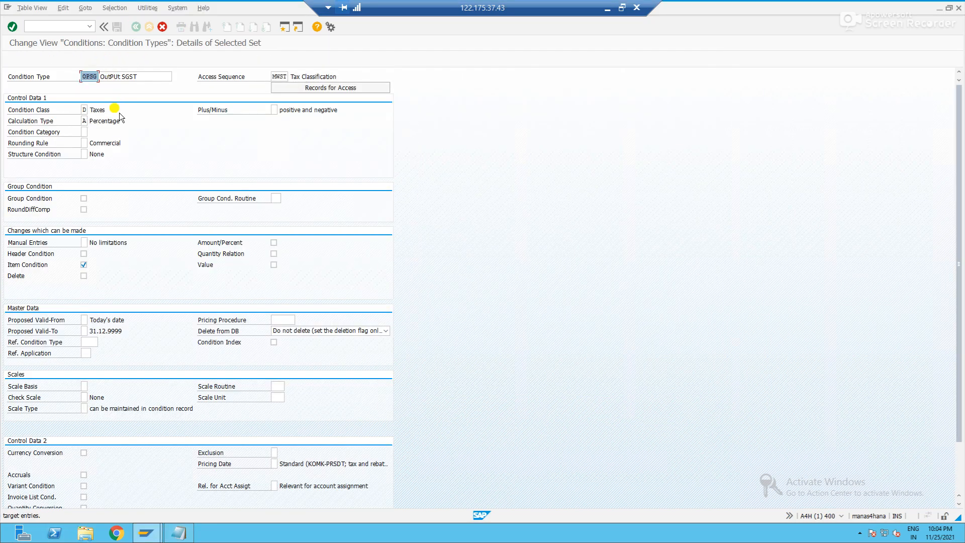
{"action": "key", "text": "BackSpace"}
{"action": "key", "text": "BackSpace"}
{"action": "type", "text": "IG"}
{"action": "key", "text": "Tab"}
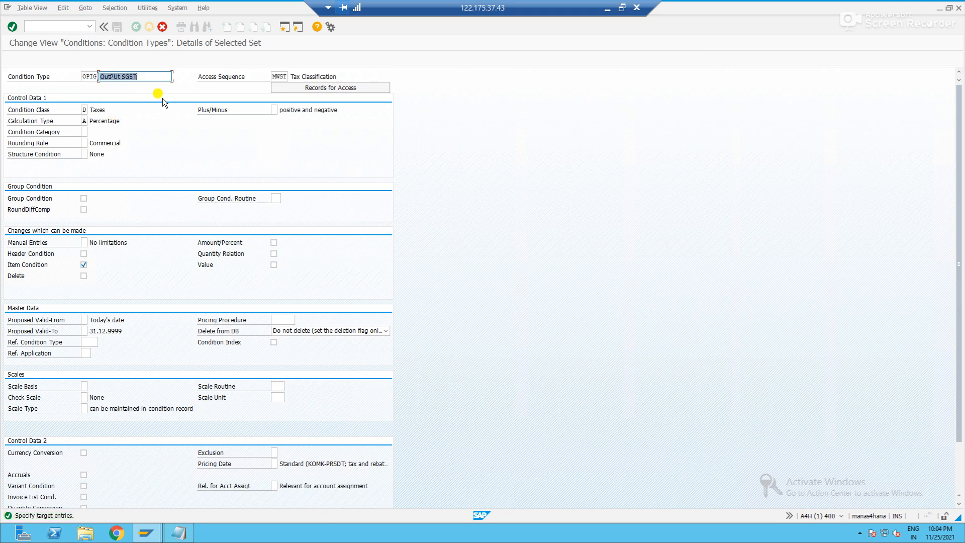
Step: Set the OPIG copy's description to OutPUt IGST and save the entry
{"action": "left_click", "coordinate": [150, 76]}
{"action": "key", "text": "BackSpace"}
{"action": "key", "text": "BackSpace"}
{"action": "key", "text": "BackSpace"}
{"action": "key", "text": "BackSpace"}
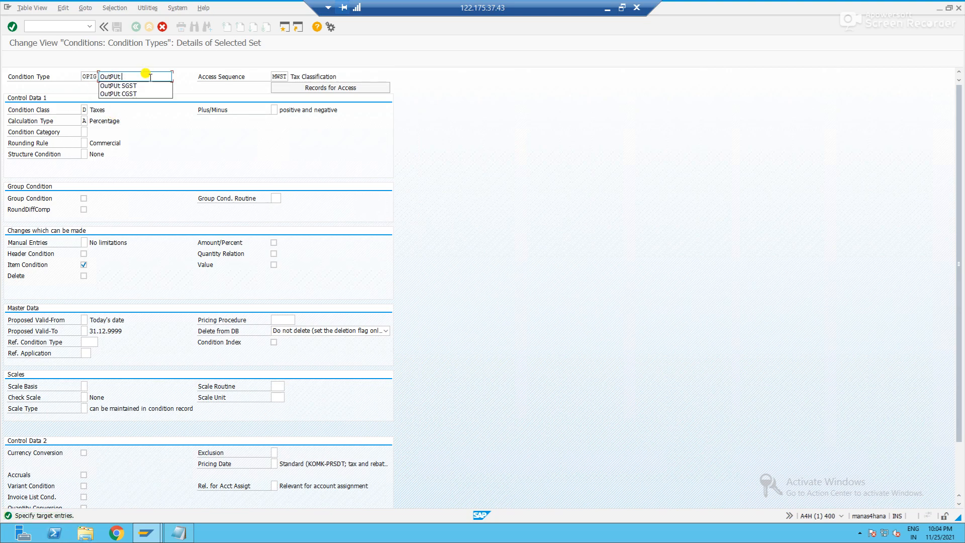
{"action": "type", "text": "IGS"}
{"action": "type", "text": "T"}
{"action": "key", "text": "Return"}
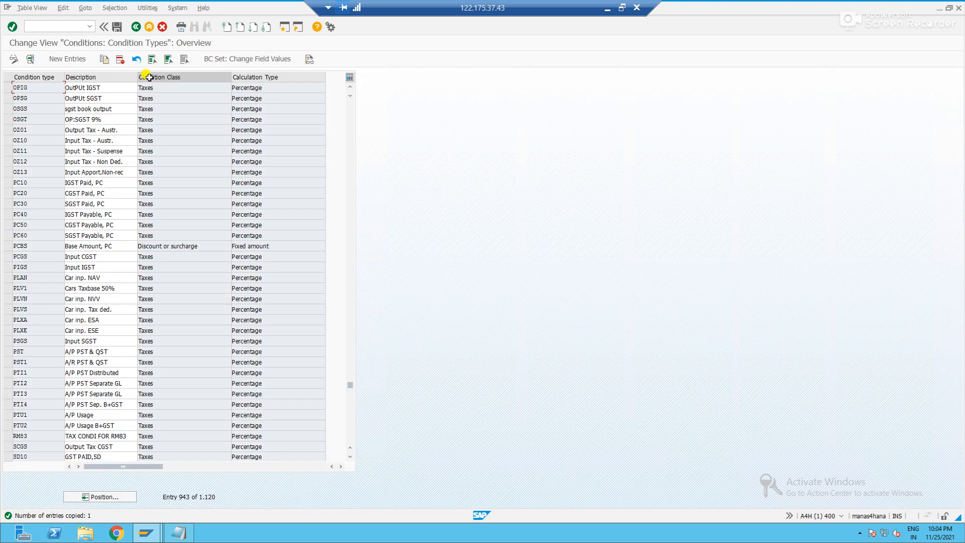
{"action": "left_click", "coordinate": [120, 30]}
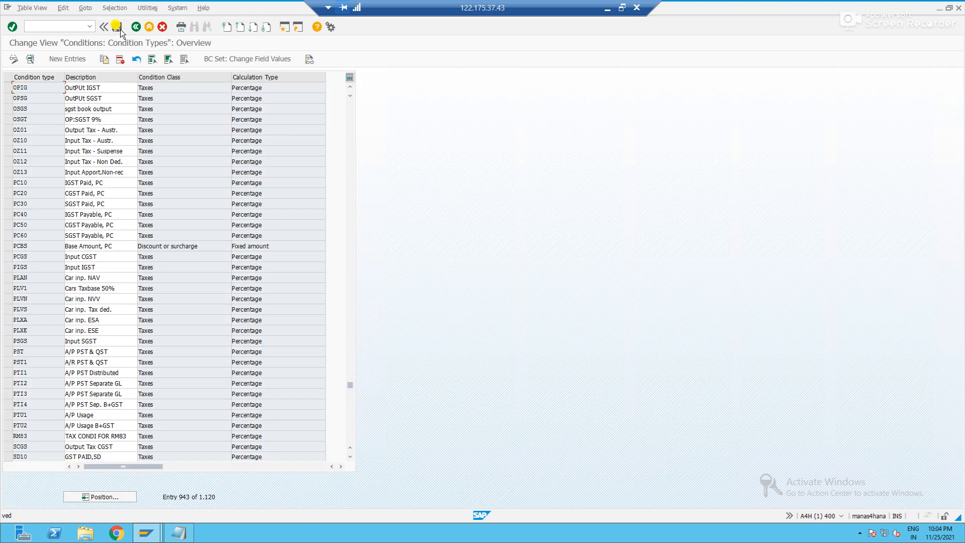
Step: Switch to Notepad and note OPIG - IGST below the OPSG line
{"action": "key", "text": "alt+Tab"}
{"action": "type", "text": "OPIG"}
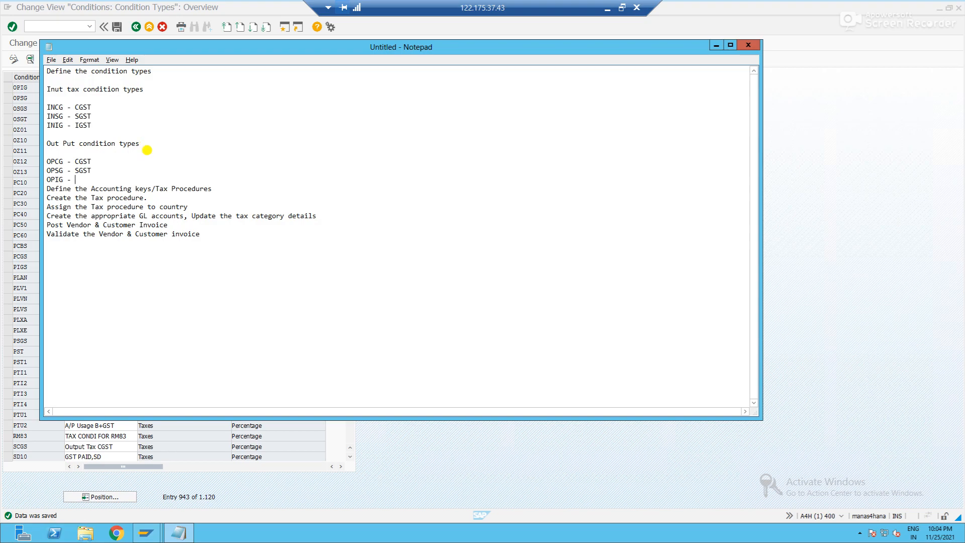
{"action": "type", "text": " - IGST"}
{"action": "key", "text": "Return"}
Step: Switch back to SAP and save the condition types view once more
{"action": "key", "text": "ctrl+s"}
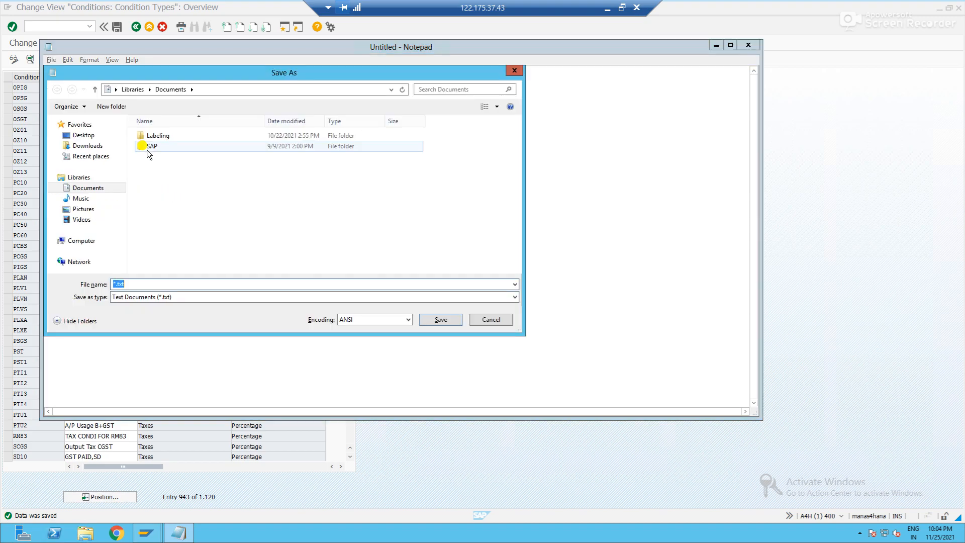
{"action": "key", "text": "Escape"}
{"action": "key", "text": "alt+Tab"}
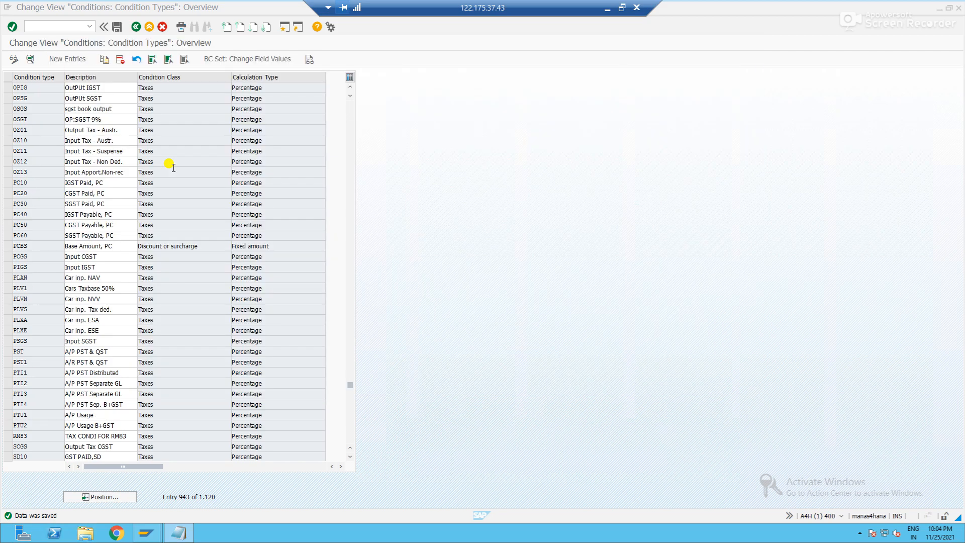
{"action": "left_click", "coordinate": [117, 27]}
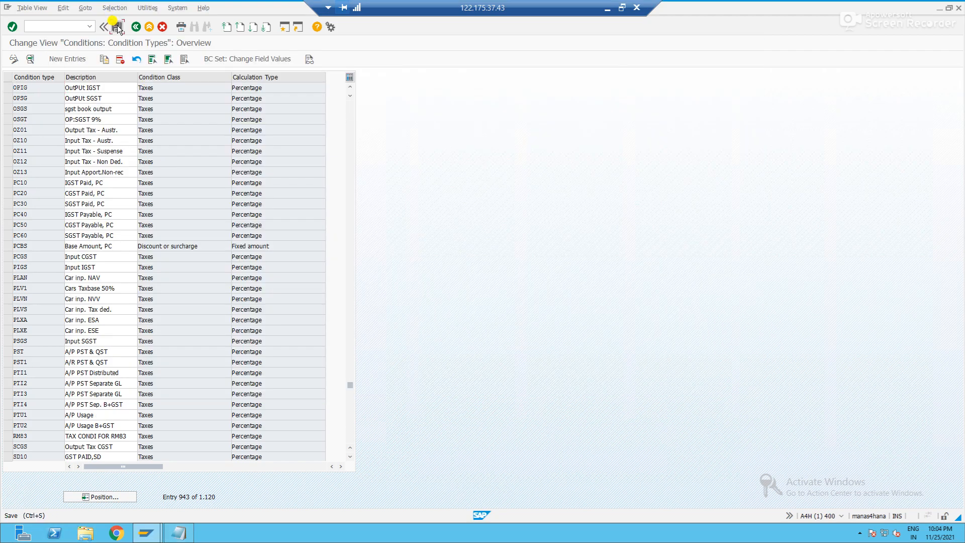
Step: Switch to Notepad and insert blank lines below Define the Accounting keys/Tax Procedures for further notes
{"action": "left_click", "coordinate": [179, 533]}
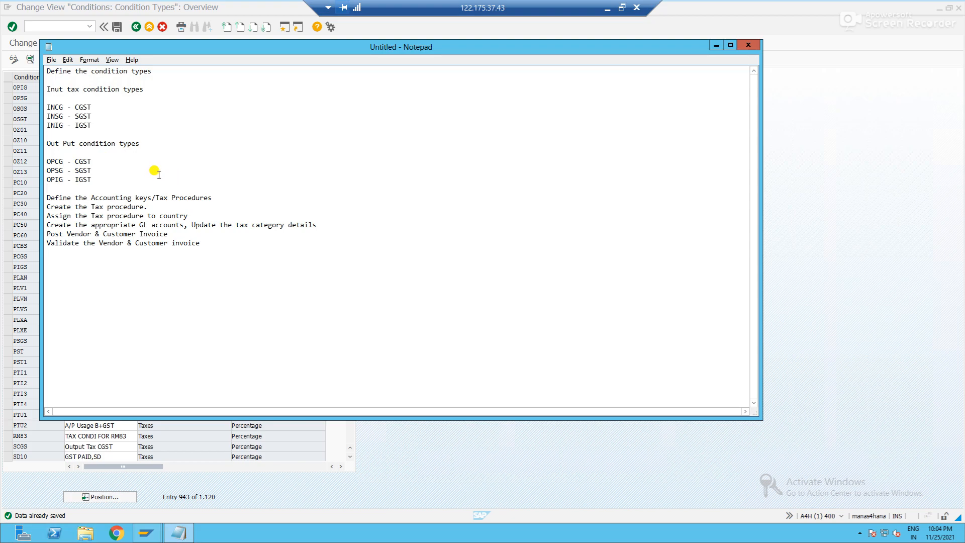
{"action": "left_click", "coordinate": [230, 196]}
{"action": "key", "text": "Return"}
{"action": "key", "text": "Return"}
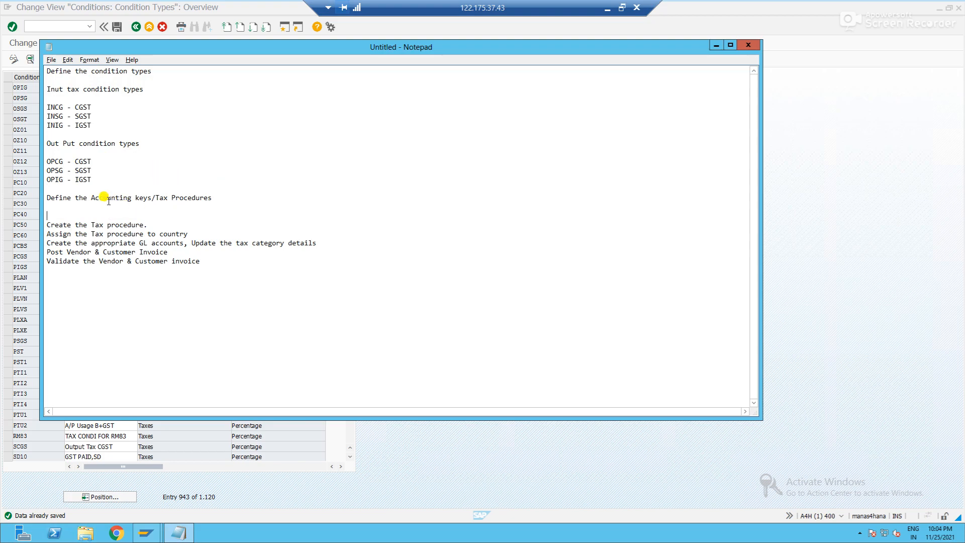
{"action": "key", "text": "Return"}
{"action": "key", "text": "Return"}
{"action": "key", "text": "Up"}
{"action": "key", "text": "Up"}
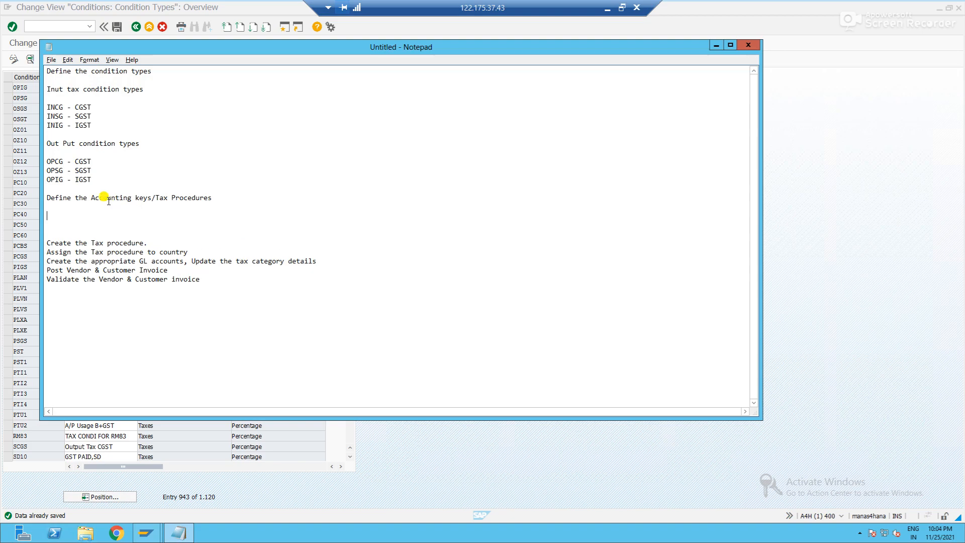
{"action": "left_click_drag", "start_coordinate": [94, 126], "coordinate": [20, 94]}
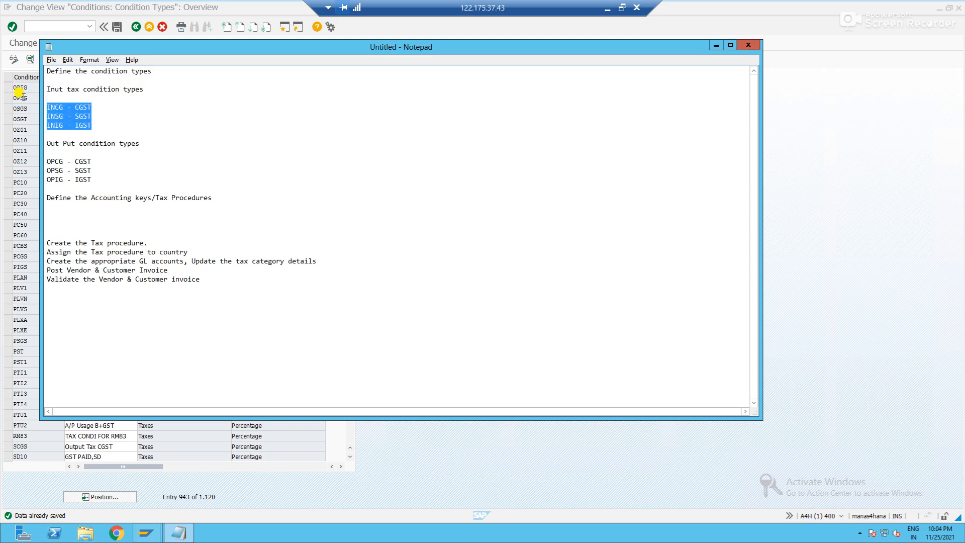
{"action": "left_click_drag", "start_coordinate": [93, 178], "coordinate": [34, 150]}
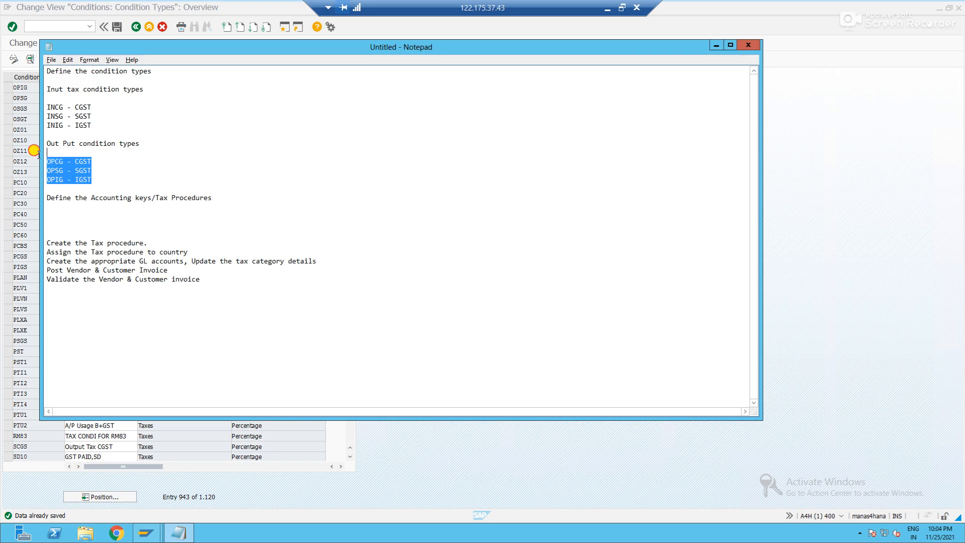
{"action": "left_click", "coordinate": [96, 208]}
Step: Switch back to SAP, leave the condition types activity and open Check and Change Settings for Tax Processing
{"action": "key", "text": "alt+Tab"}
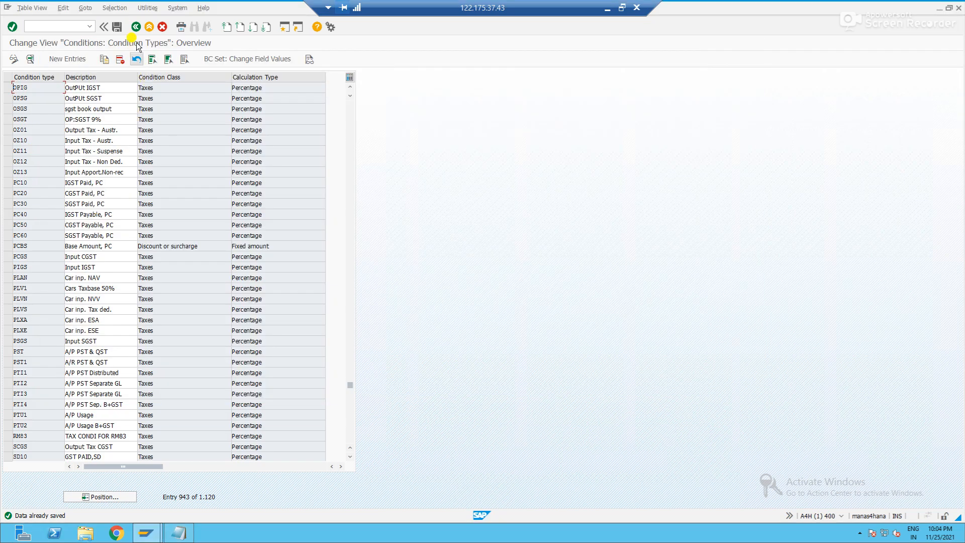
{"action": "left_click", "coordinate": [136, 27]}
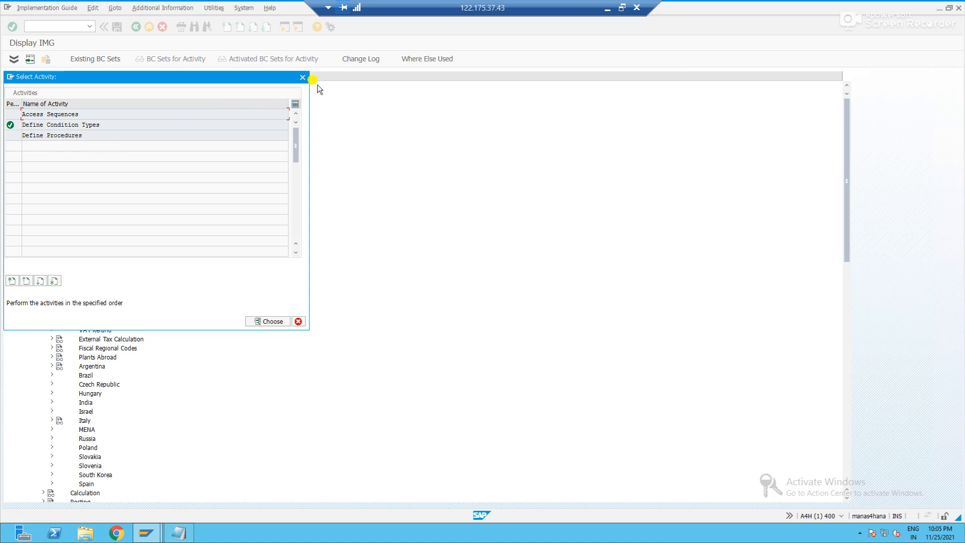
{"action": "left_click", "coordinate": [302, 78]}
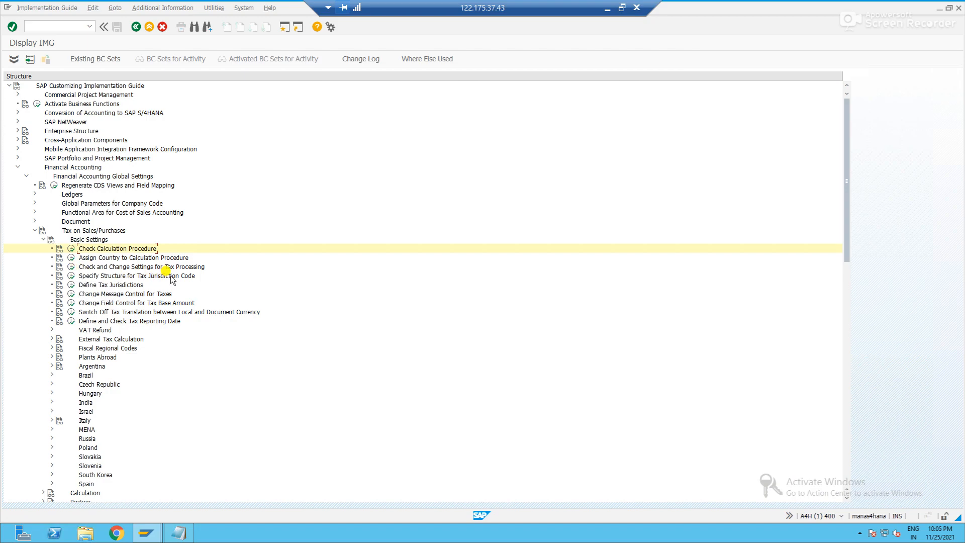
{"action": "left_click", "coordinate": [71, 266]}
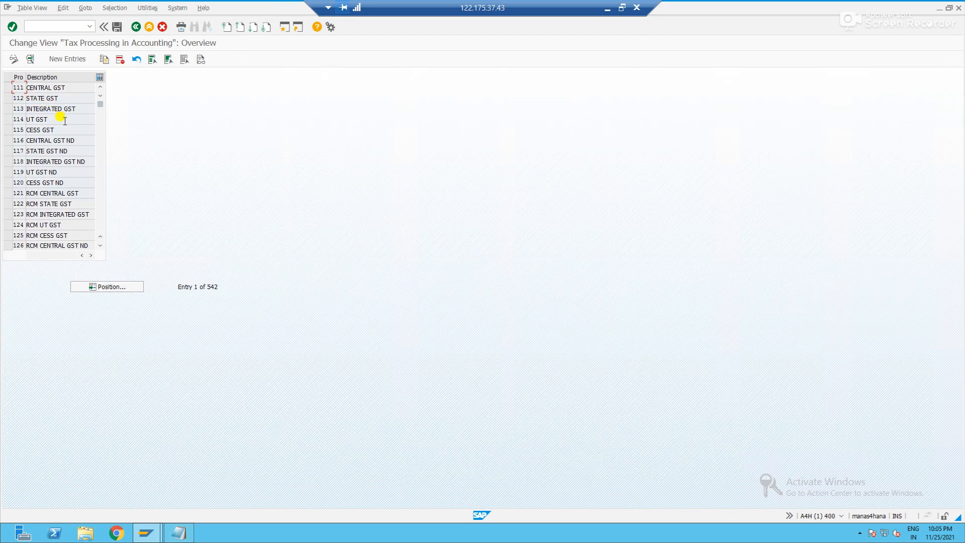
Step: Add a new tax processing entry with process key INC and description INPUT CGST
{"action": "left_click", "coordinate": [58, 62]}
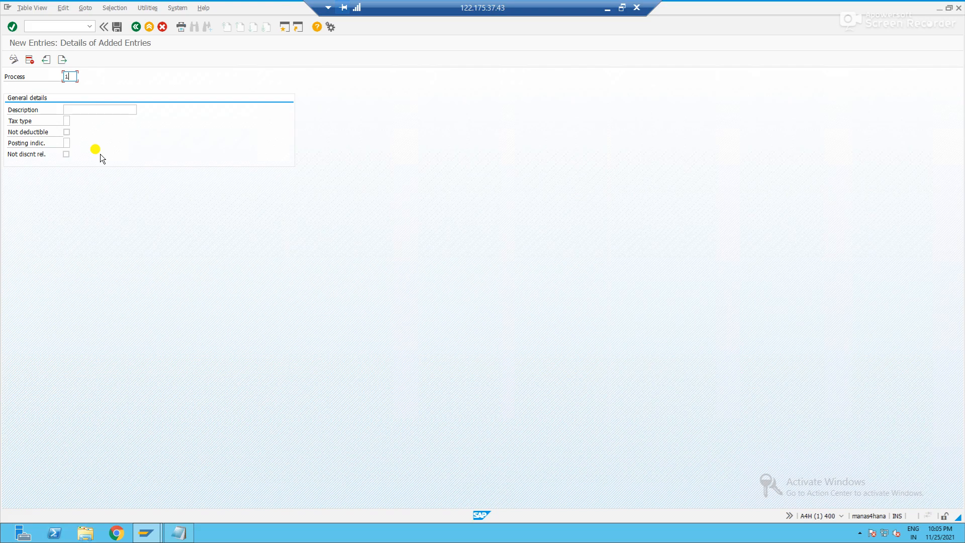
{"action": "key", "text": "BackSpace"}
{"action": "type", "text": "INC"}
{"action": "key", "text": "Tab"}
{"action": "type", "text": "INPUT CGST"}
{"action": "key", "text": "Tab"}
Step: Set the INC entry's tax type to 2 (Input tax) and save it to the GST Configuration customizing request
{"action": "left_click", "coordinate": [73, 121]}
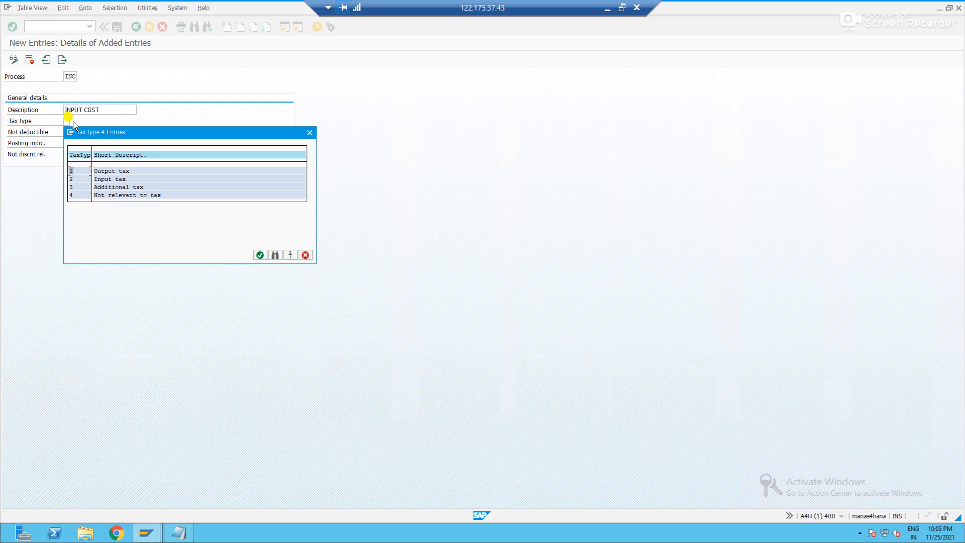
{"action": "double_click", "coordinate": [70, 179]}
{"action": "key", "text": "Return"}
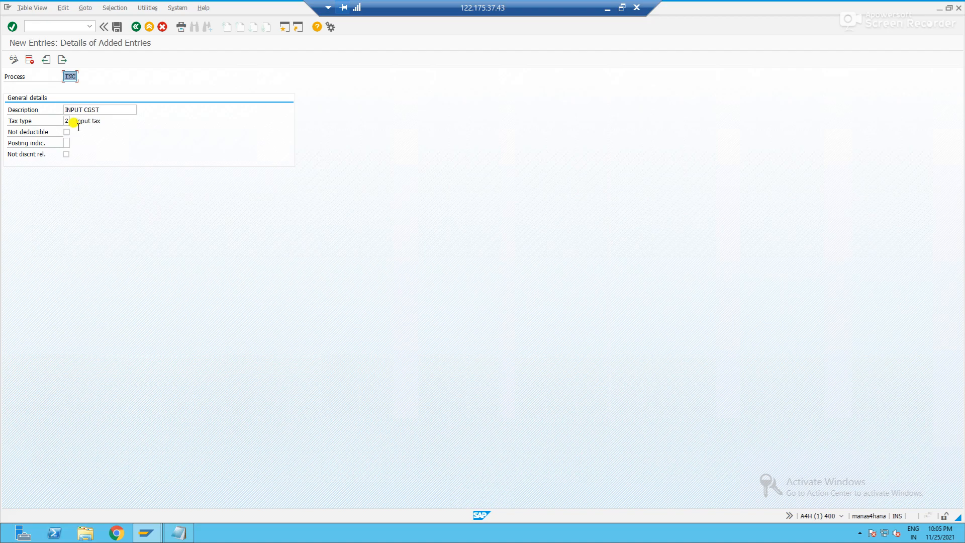
{"action": "left_click", "coordinate": [116, 26]}
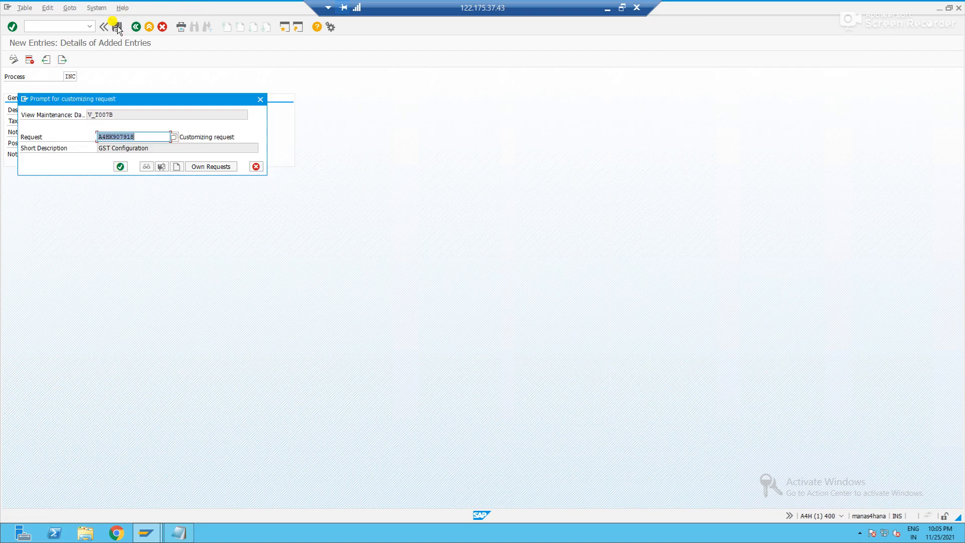
{"action": "left_click", "coordinate": [121, 166]}
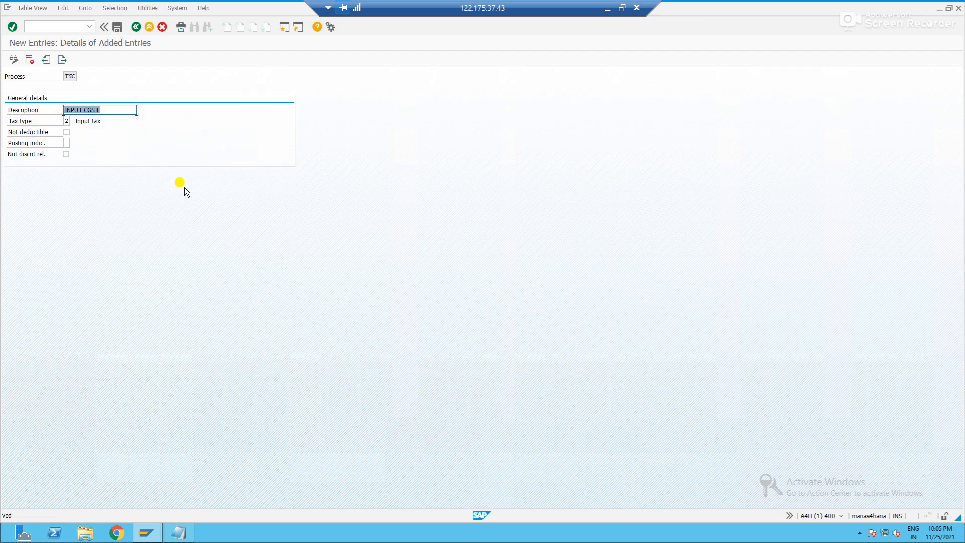
Step: Switch to Notepad, append - INC to the INCG - CGST line and add a dash to the INSG - SGST line
{"action": "key", "text": "alt+Tab"}
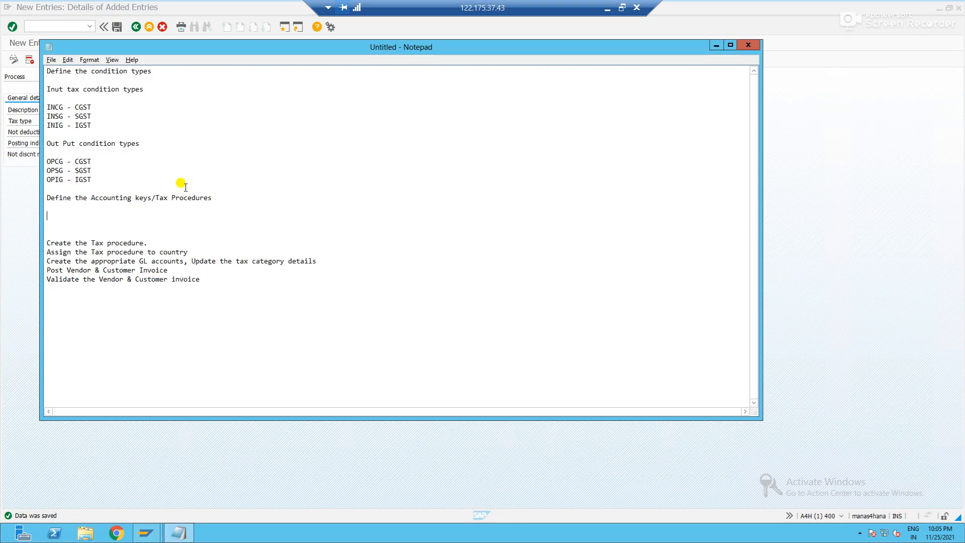
{"action": "type", "text": "- INC"}
{"action": "left_click", "coordinate": [99, 117]}
Step: Switch back to SAP, return to the tax processing overview and copy the INC entry, giving the copy process key INS
{"action": "key", "text": "alt+Tab"}
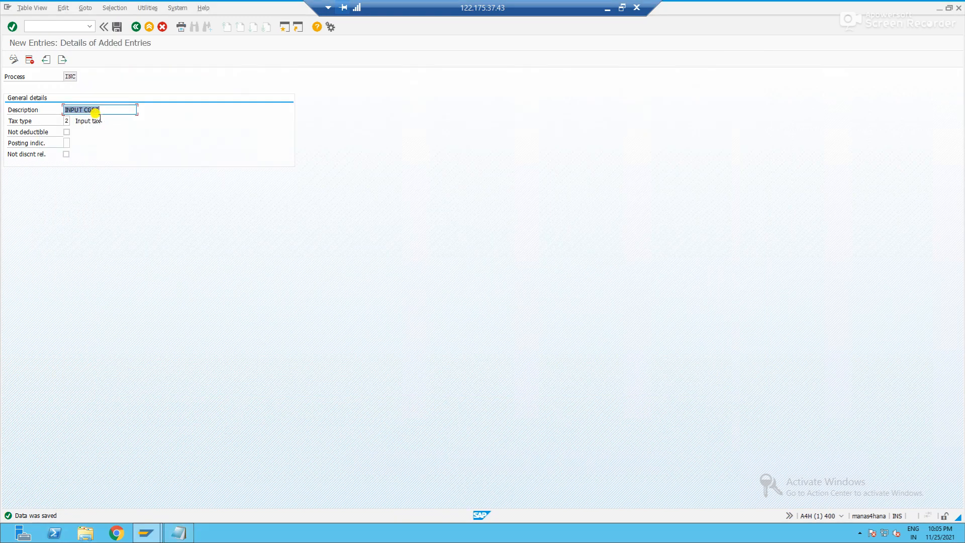
{"action": "left_click", "coordinate": [136, 28]}
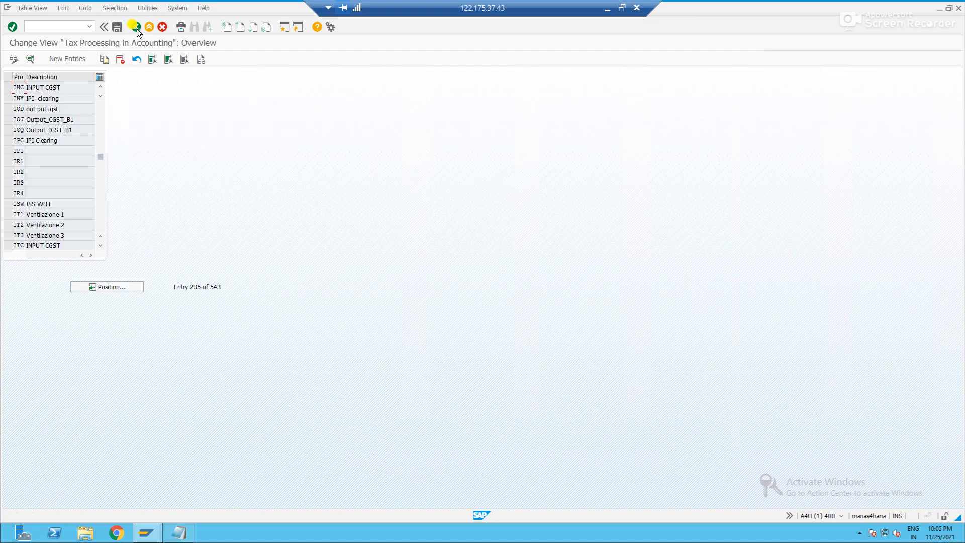
{"action": "left_click", "coordinate": [10, 88]}
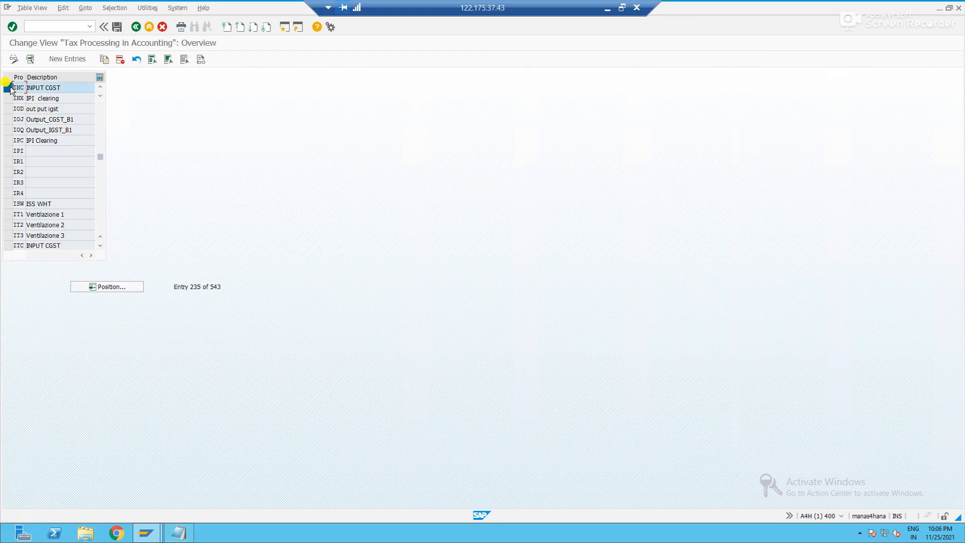
{"action": "left_click", "coordinate": [103, 60]}
{"action": "key", "text": "Right"}
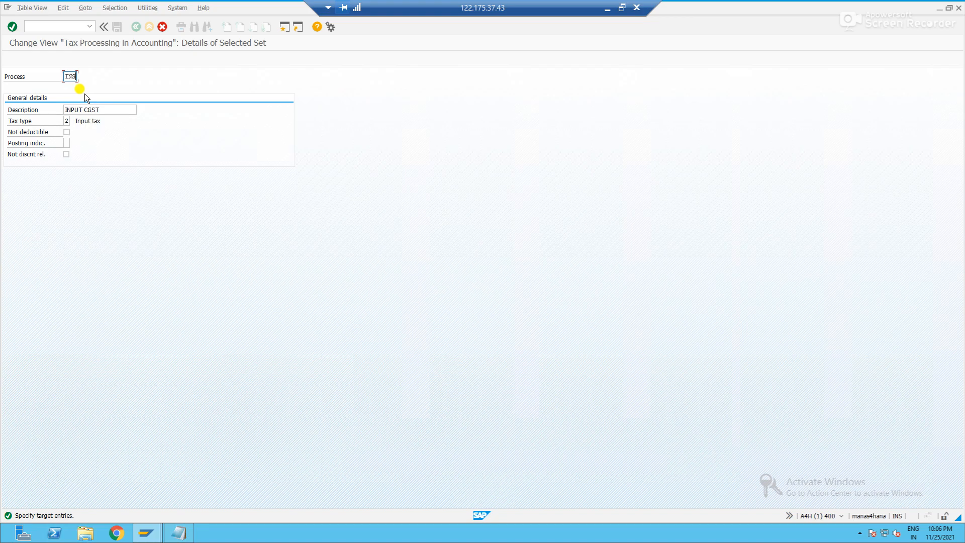
Step: Change the copied entry's description to INPUT SGST and try to confirm it
{"action": "left_click", "coordinate": [103, 109]}
{"action": "key", "text": "BackSpace"}
{"action": "key", "text": "BackSpace"}
{"action": "key", "text": "BackSpace"}
{"action": "key", "text": "BackSpace"}
{"action": "type", "text": "SGST"}
{"action": "key", "text": "Return"}
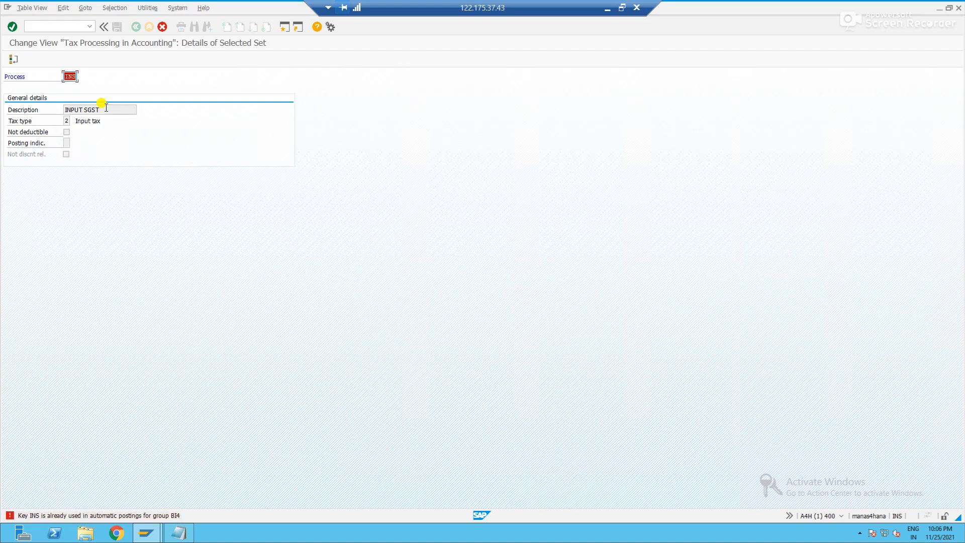
Step: Replace the copied entry's process key with SIN, confirm the copy and save
{"action": "key", "text": "BackSpace"}
{"action": "type", "text": "SIN"}
{"action": "key", "text": "Return"}
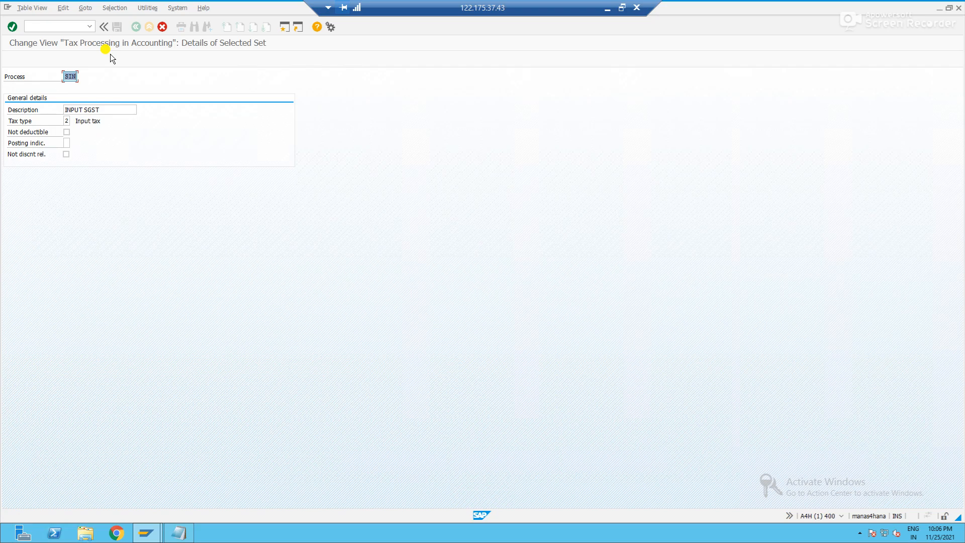
{"action": "key", "text": "Return"}
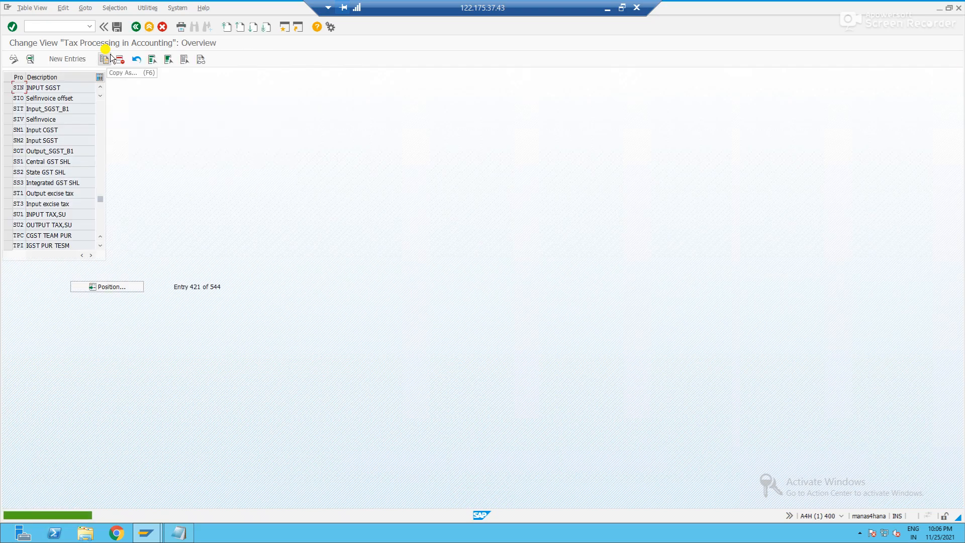
{"action": "left_click", "coordinate": [117, 28]}
Step: Switch to Notepad, note SIN on the INSG - SGST line and add a dash to the INIG - IGST line
{"action": "key", "text": "alt+Tab"}
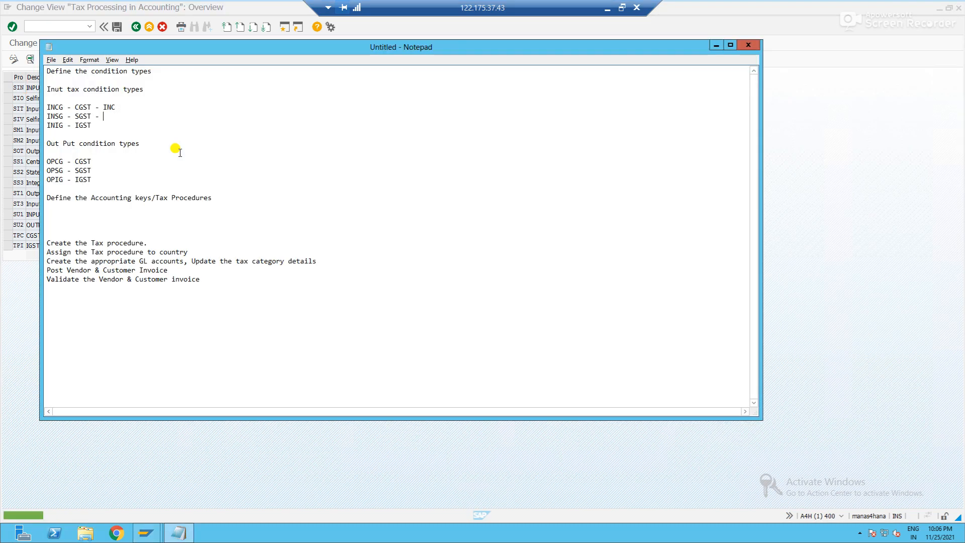
{"action": "type", "text": "SIN"}
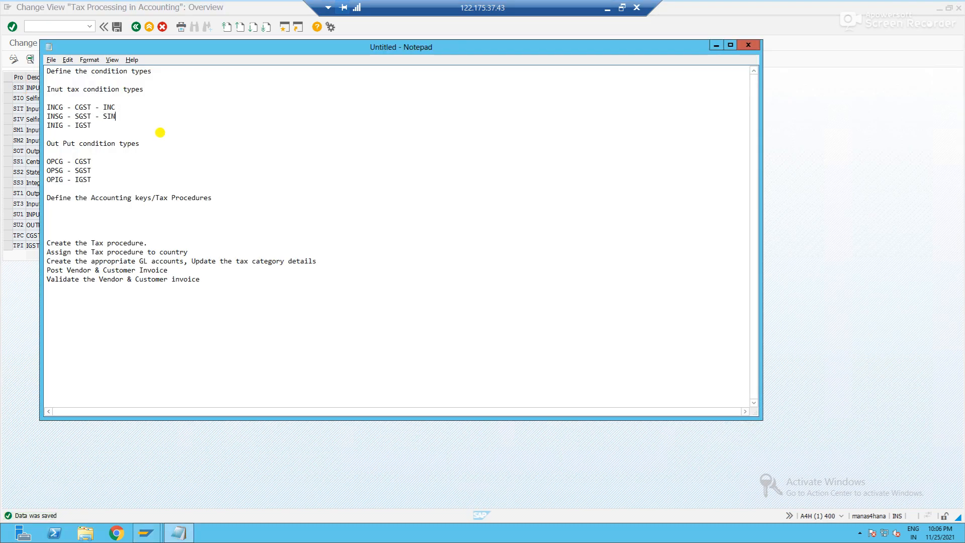
{"action": "key", "text": "Down"}
{"action": "type", "text": "-"}
Step: Switch back to SAP and copy the SIN entry, giving the copy process key INI
{"action": "key", "text": "alt+Tab"}
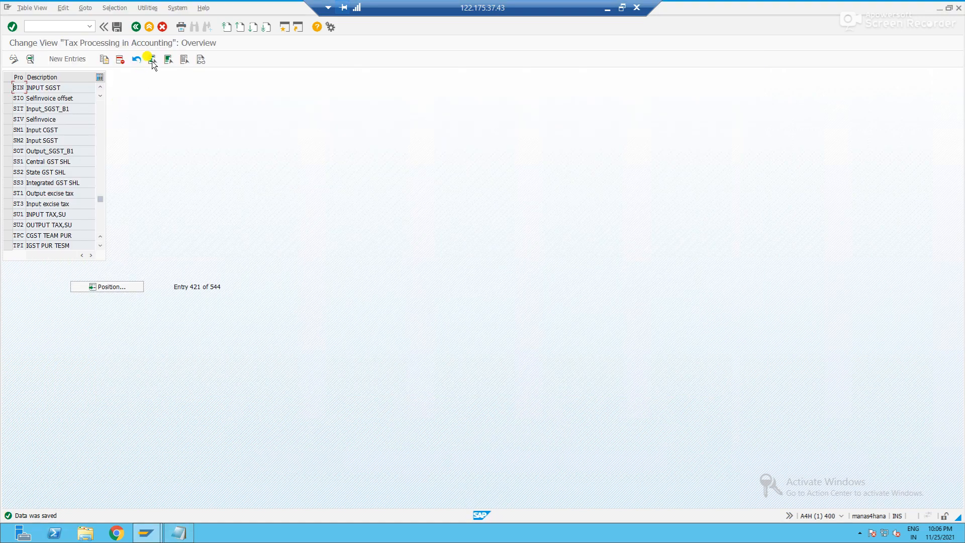
{"action": "left_click", "coordinate": [10, 87]}
{"action": "left_click", "coordinate": [104, 60]}
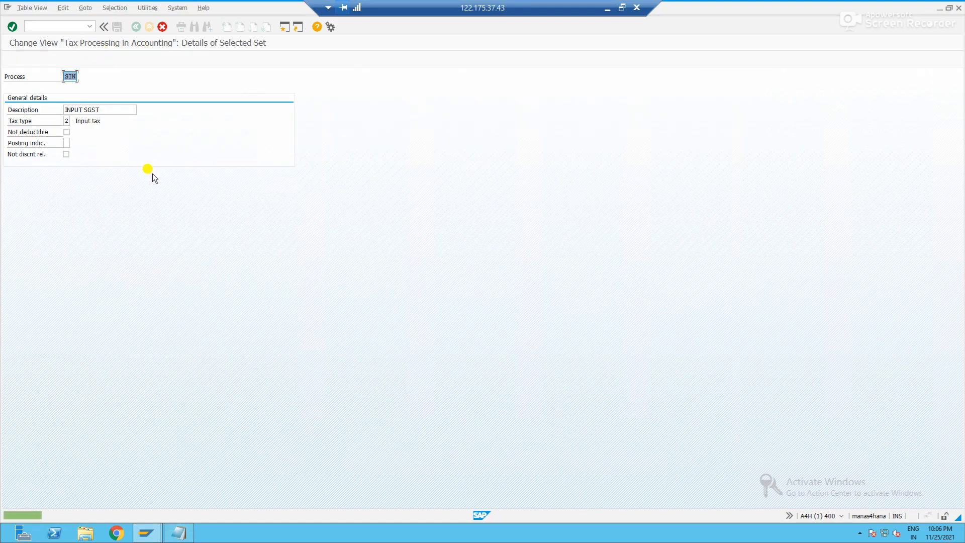
{"action": "type", "text": "IN"}
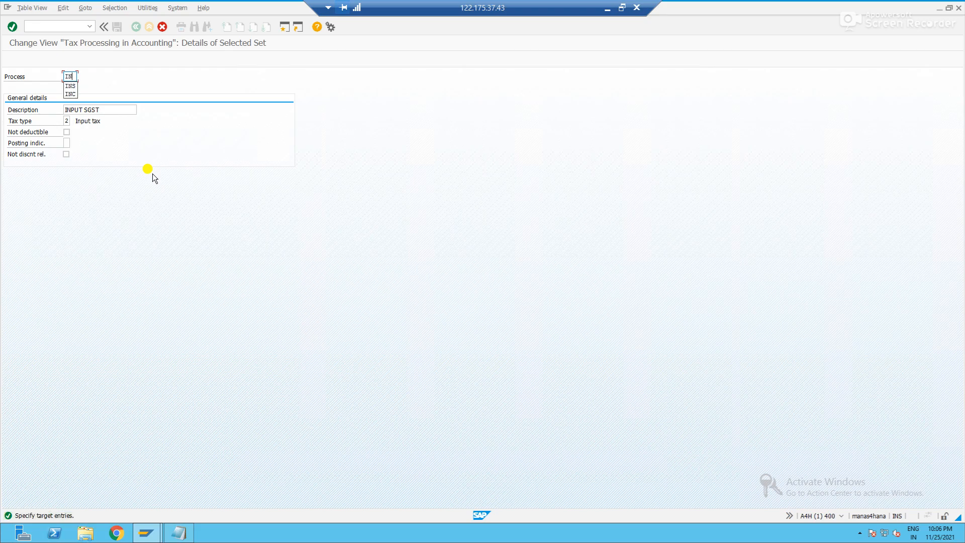
{"action": "type", "text": "I"}
Step: Change the INI entry's description to INPUT IGST, confirm the copy and save
{"action": "left_click", "coordinate": [116, 113]}
{"action": "key", "text": "BackSpace"}
{"action": "key", "text": "BackSpace"}
{"action": "key", "text": "BackSpace"}
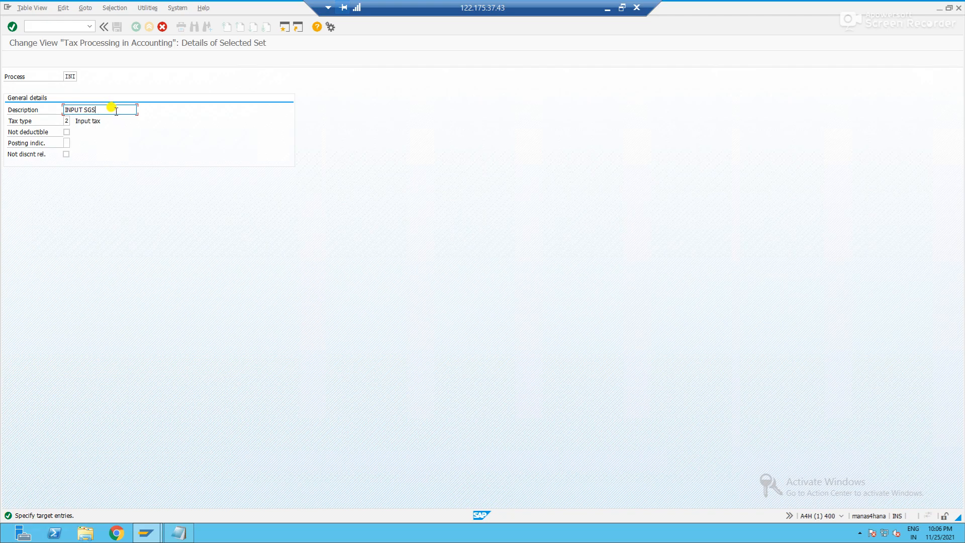
{"action": "key", "text": "BackSpace"}
{"action": "type", "text": "IGST"}
{"action": "key", "text": "F3"}
{"action": "left_click", "coordinate": [116, 27]}
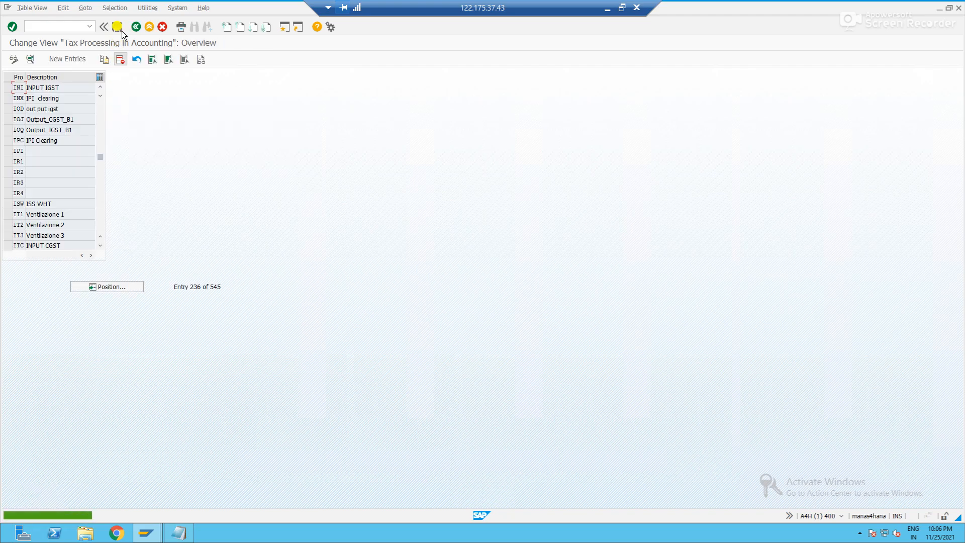
Step: Switch to Notepad, note INI on the INIG - IGST line and add a dash to the OPCG - CGST line
{"action": "key", "text": "alt+Tab"}
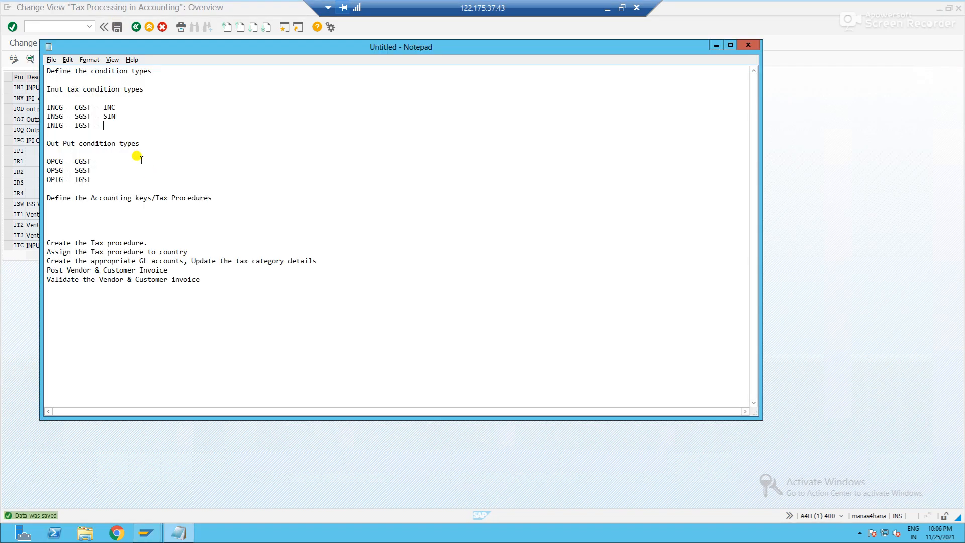
{"action": "type", "text": "INI"}
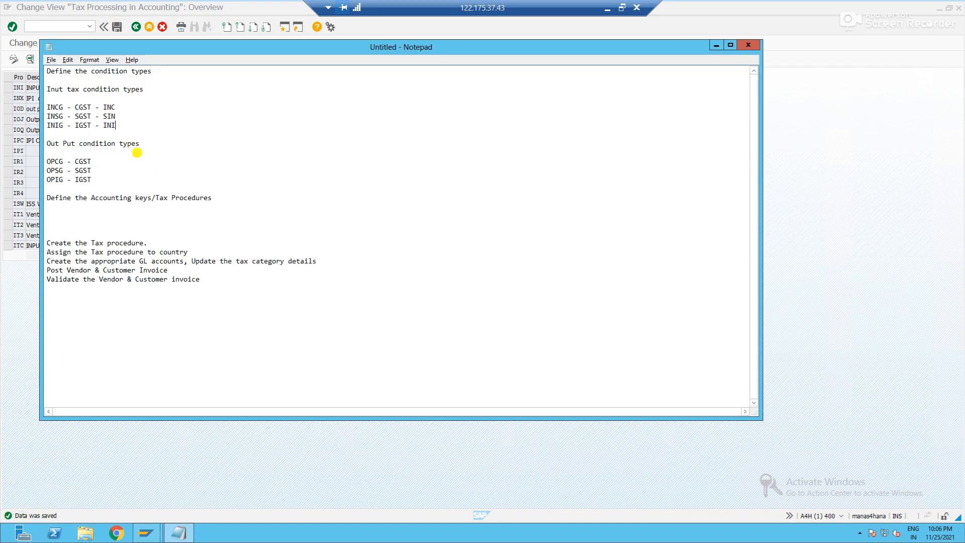
{"action": "key", "text": "ctrl+s"}
{"action": "key", "text": "Escape"}
{"action": "left_click", "coordinate": [110, 161]}
Step: Switch back to SAP and copy the INI entry, giving the copy process key OPC
{"action": "key", "text": "alt+Tab"}
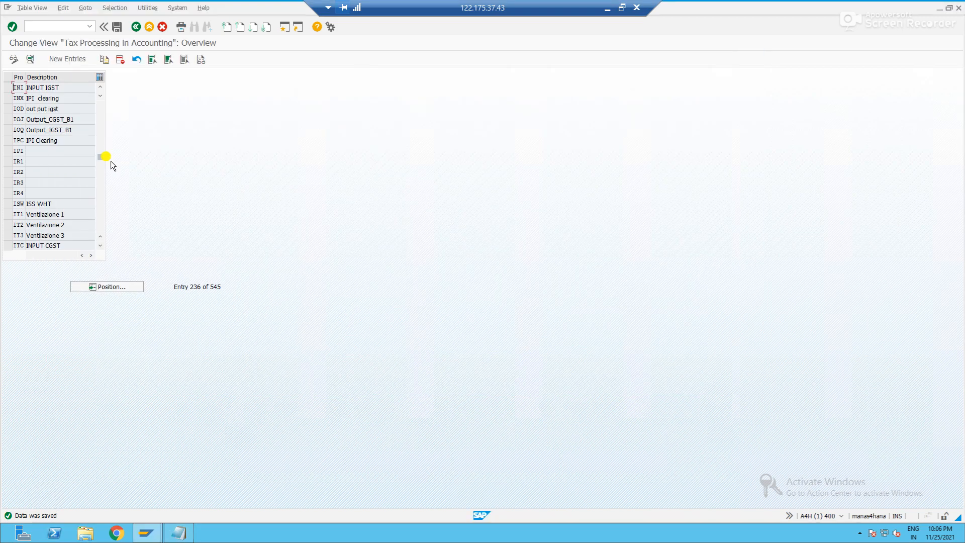
{"action": "left_click", "coordinate": [103, 60]}
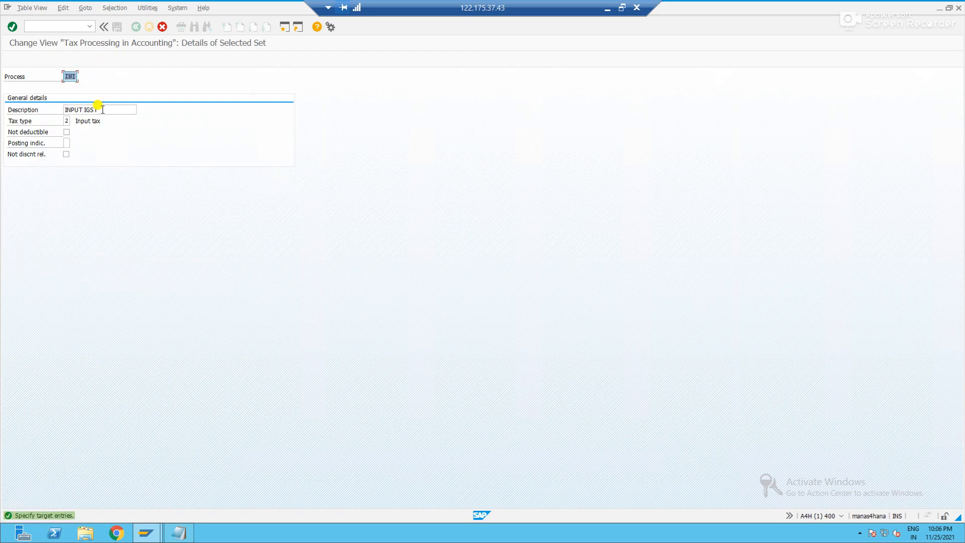
{"action": "type", "text": "op"}
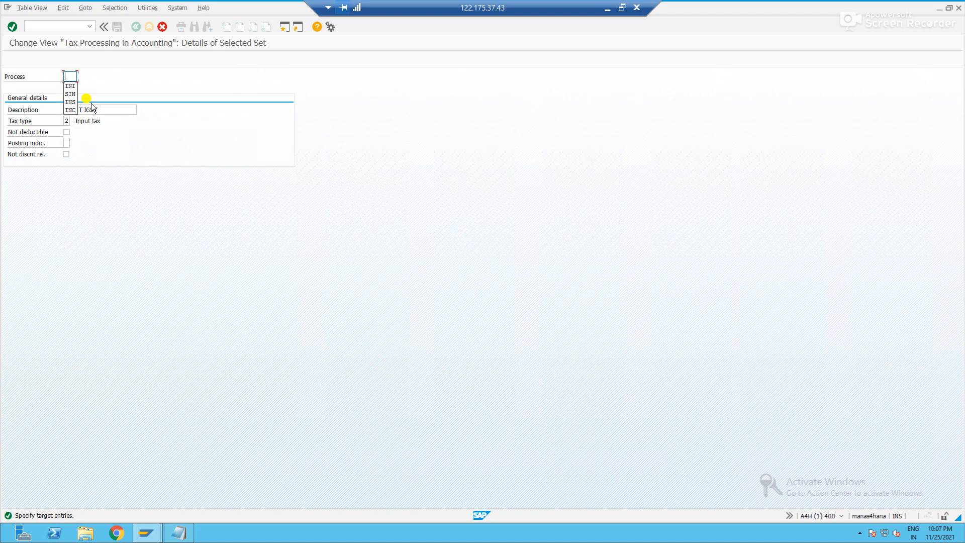
{"action": "type", "text": "c"}
{"action": "key", "text": "Tab"}
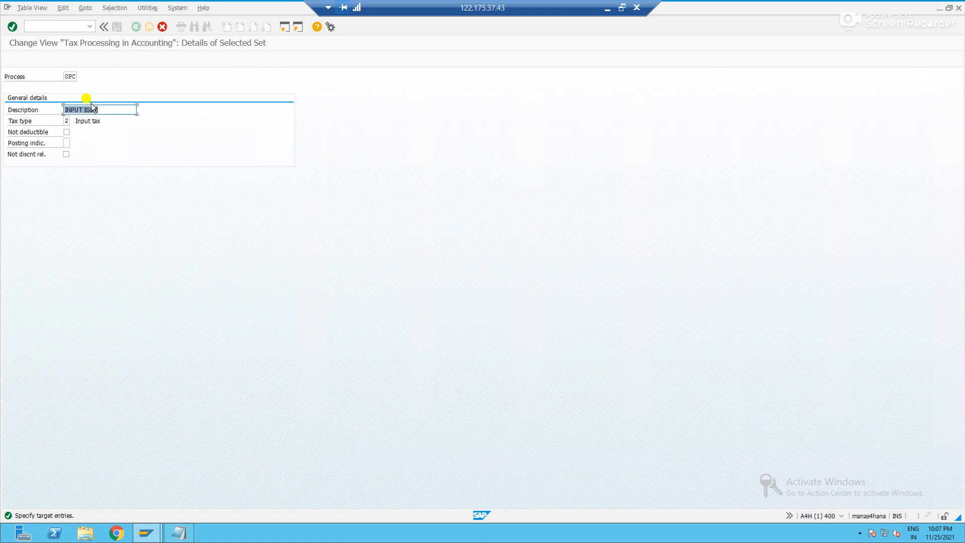
Step: Set the OPC entry's description to Output CGST and its tax type to 1 (Output tax), confirm and save
{"action": "type", "text": "Output CGST"}
{"action": "key", "text": "Tab"}
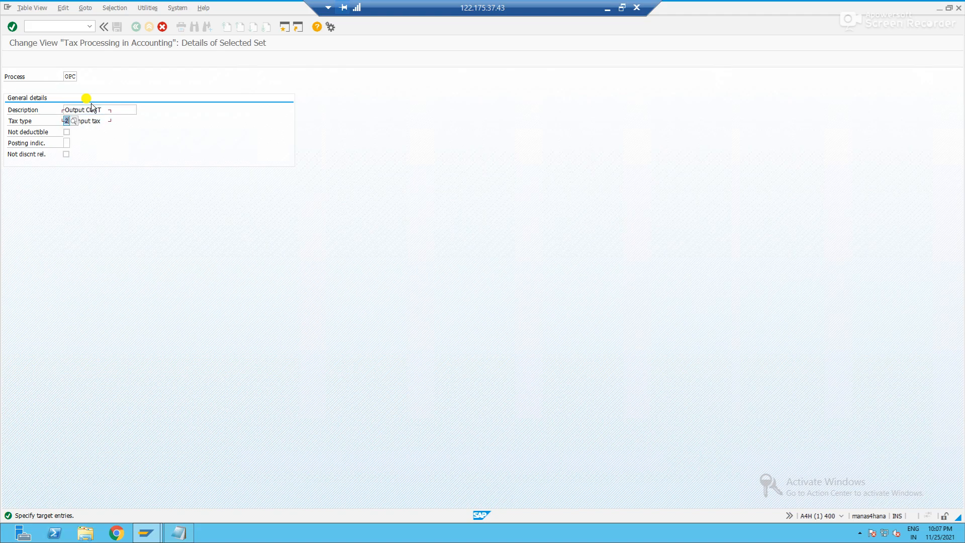
{"action": "left_click", "coordinate": [74, 121]}
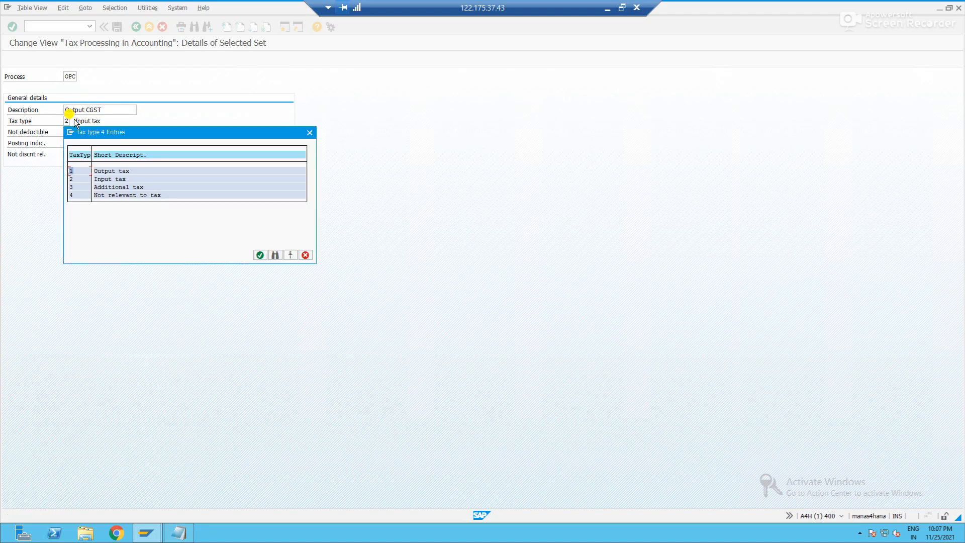
{"action": "left_click", "coordinate": [73, 171]}
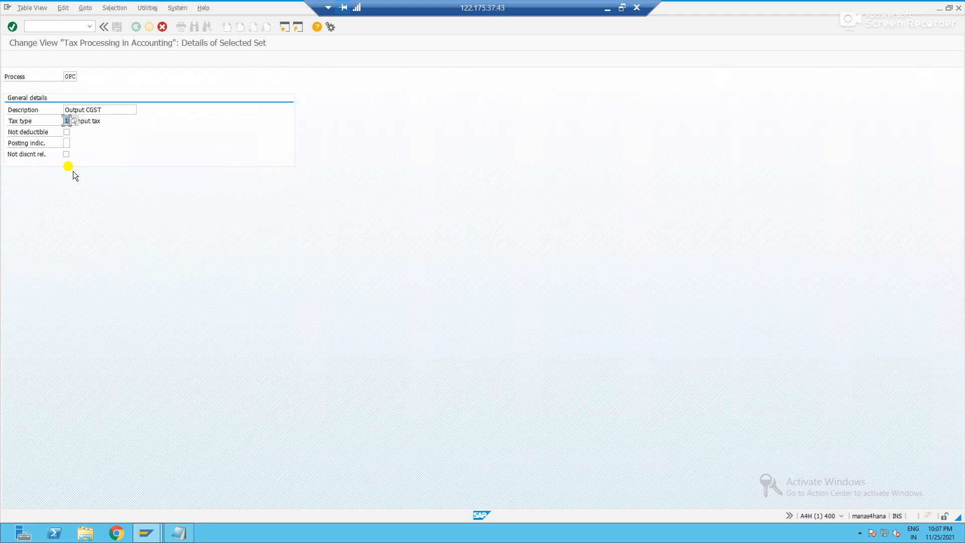
{"action": "key", "text": "Return"}
{"action": "left_click", "coordinate": [120, 31]}
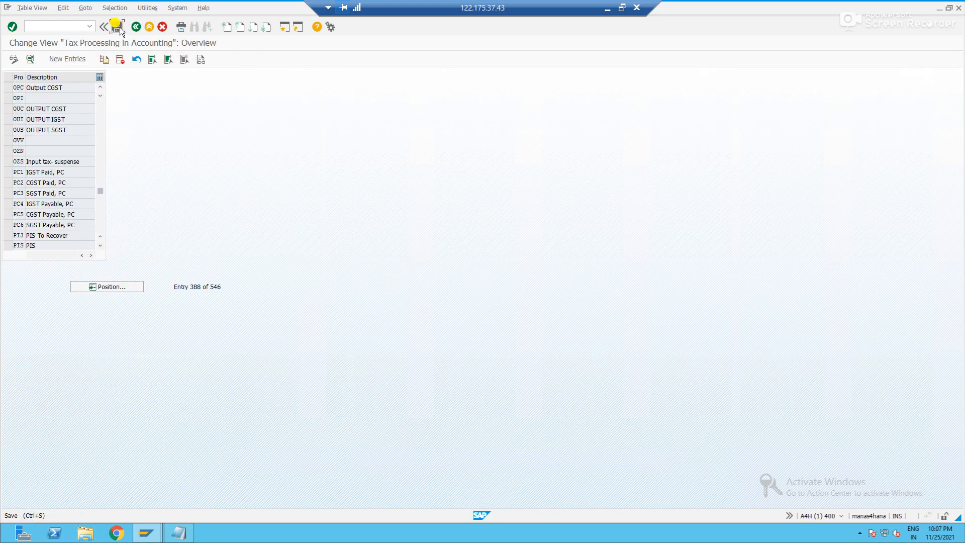
Step: Switch to Notepad and note OPC on the OPCG - CGST line
{"action": "key", "text": "alt+Tab"}
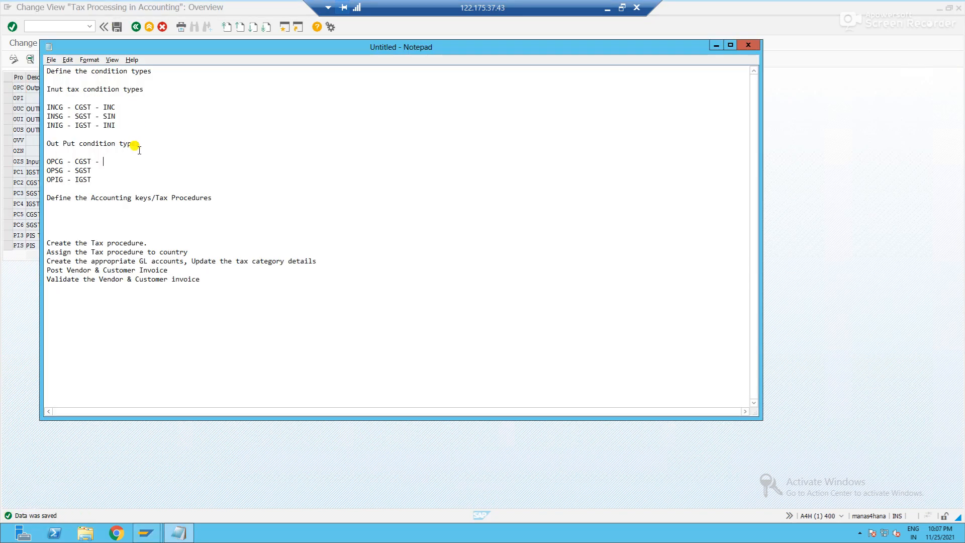
{"action": "type", "text": "OPC"}
{"action": "key", "text": "Down"}
Step: Switch back to SAP and copy the OPC entry, giving the copy process key OPS
{"action": "key", "text": "alt+Tab"}
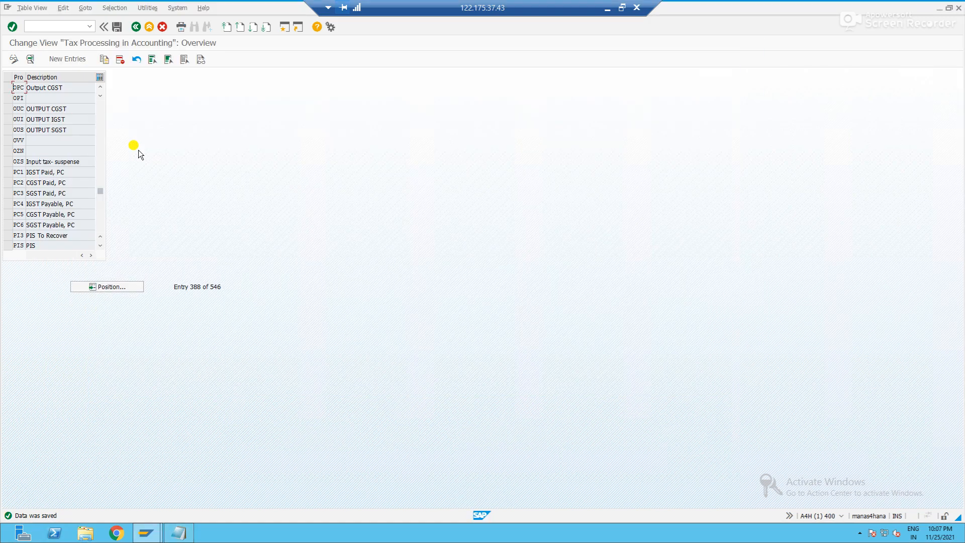
{"action": "left_click", "coordinate": [7, 88]}
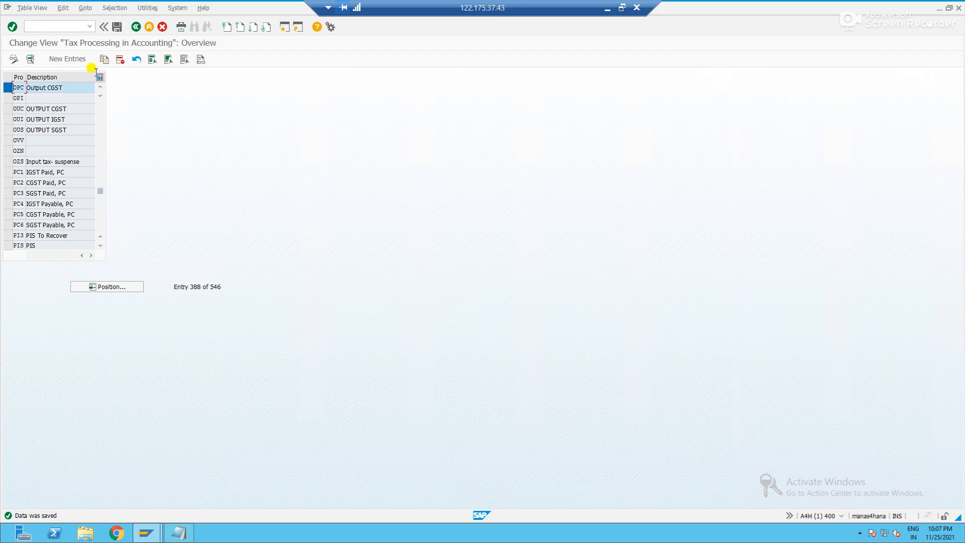
{"action": "left_click", "coordinate": [104, 63]}
{"action": "type", "text": "OB"}
{"action": "type", "text": "S"}
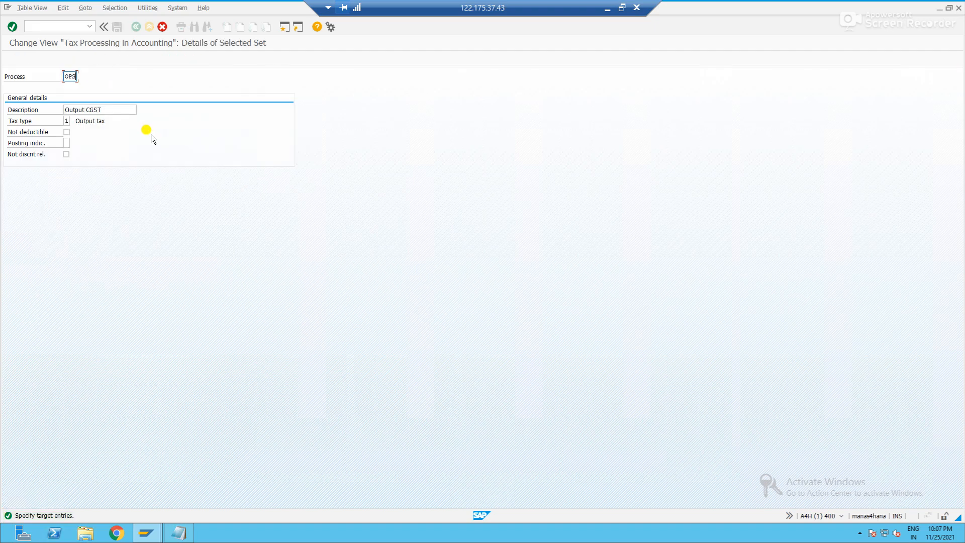
Step: Set the OPS entry's description to Output SGST, confirm and save
{"action": "left_click", "coordinate": [107, 109]}
{"action": "key", "text": "BackSpace"}
{"action": "key", "text": "BackSpace"}
{"action": "key", "text": "BackSpace"}
{"action": "key", "text": "BackSpace"}
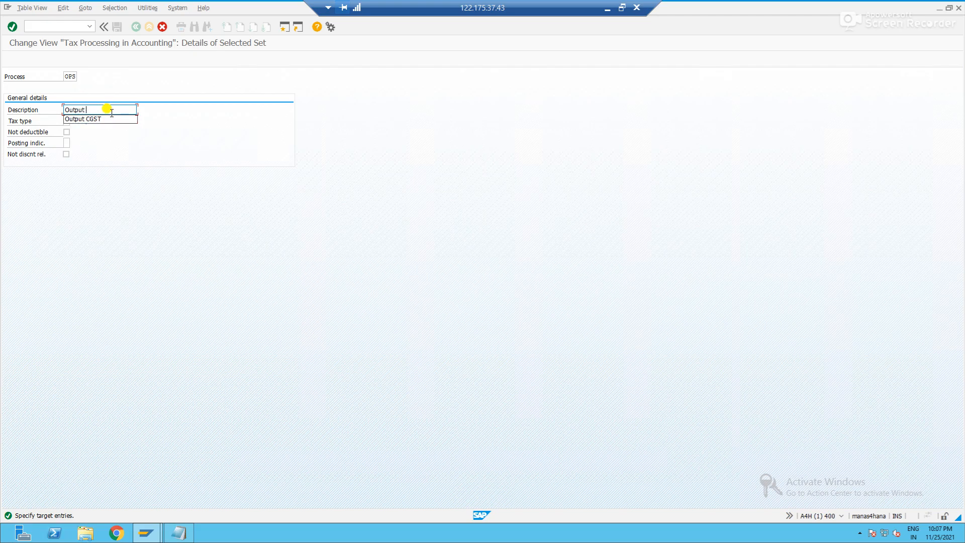
{"action": "type", "text": "SGST"}
{"action": "key", "text": "Return"}
{"action": "left_click", "coordinate": [117, 27]}
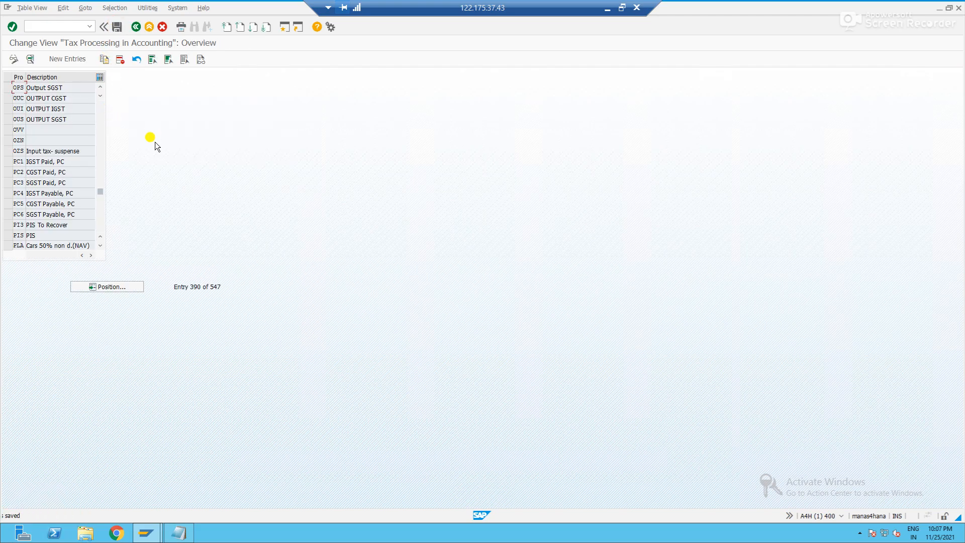
Step: Switch to Notepad and note OPS on the OPSG - SGST line
{"action": "key", "text": "alt+Tab"}
{"action": "type", "text": "OPS"}
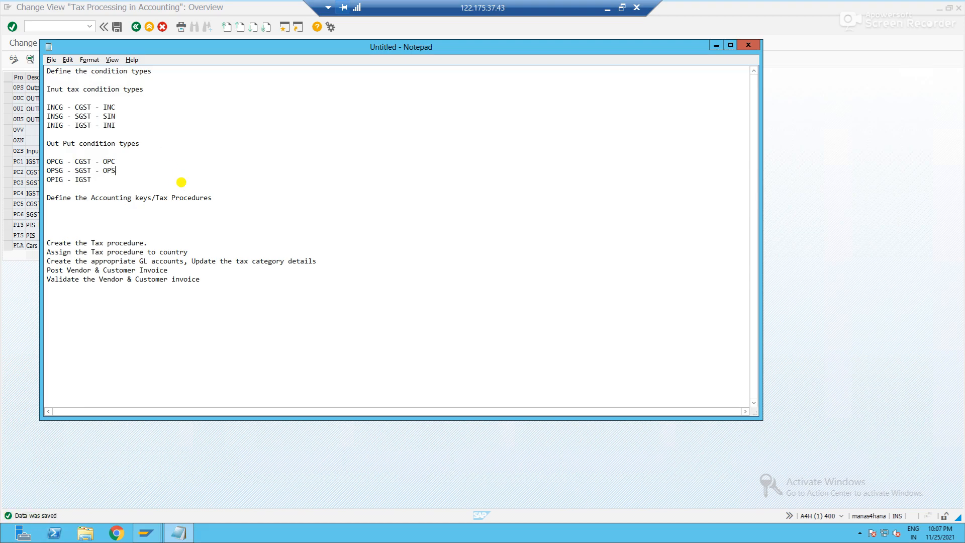
{"action": "left_click", "coordinate": [181, 182]}
Step: Switch back to SAP and copy the OPS entry, trying process key OPI with the description Output IGST
{"action": "key", "text": "alt+Tab"}
{"action": "left_click", "coordinate": [8, 88]}
{"action": "left_click", "coordinate": [104, 59]}
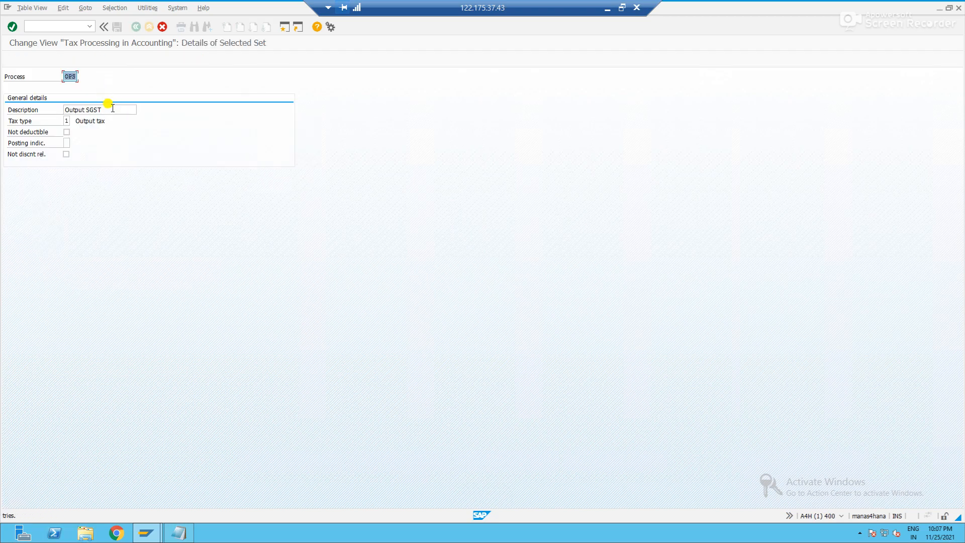
{"action": "type", "text": "OPI"}
{"action": "left_click", "coordinate": [112, 109]}
{"action": "key", "text": "BackSpace"}
{"action": "key", "text": "BackSpace"}
{"action": "key", "text": "BackSpace"}
{"action": "key", "text": "BackSpace"}
{"action": "type", "text": "IG"}
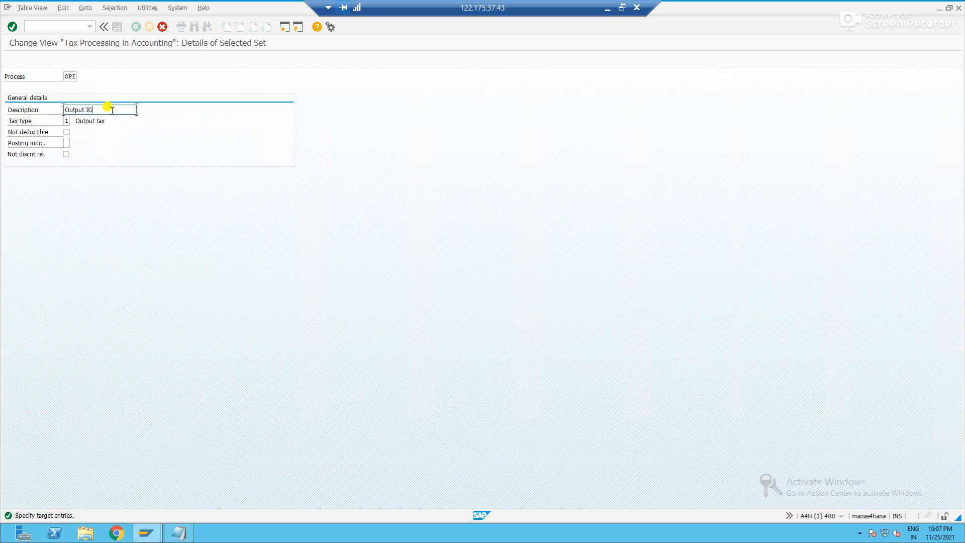
{"action": "key", "text": "Return"}
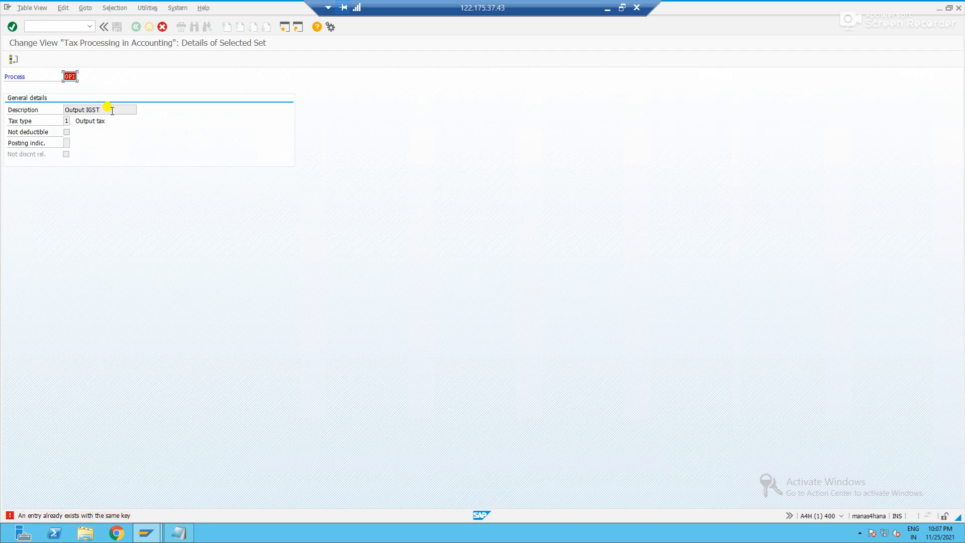
Step: Set the copied Output IGST entry's process key to IOP, confirm and save
{"action": "type", "text": "IOP"}
{"action": "key", "text": "Return"}
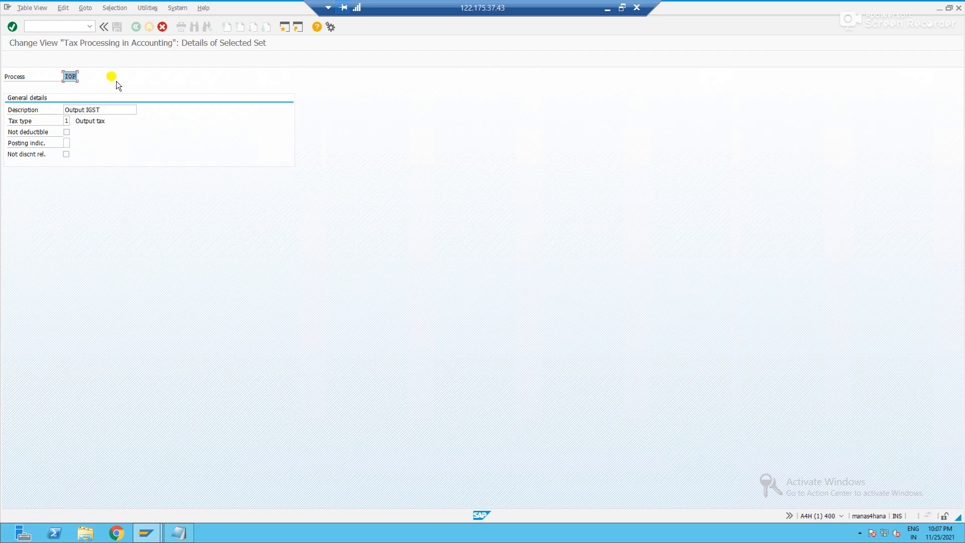
{"action": "key", "text": "F3"}
Step: Switch to Notepad and note IOP on the OPIG - IGST line
{"action": "key", "text": "alt+Tab"}
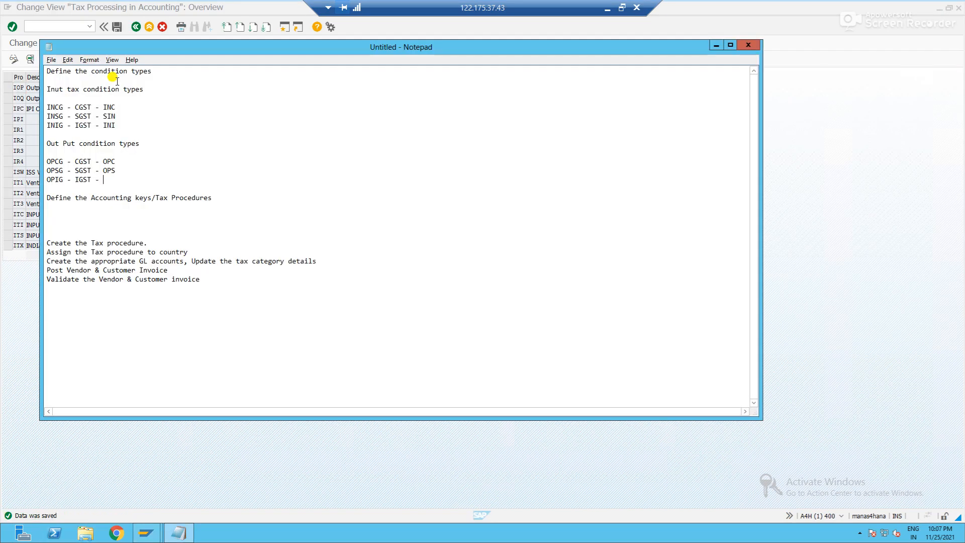
{"action": "type", "text": "IOP"}
{"action": "key", "text": "ctrl+s"}
{"action": "key", "text": "Escape"}
Step: Remove two blank lines above the "Create the Tax procedure." line and insert two blank lines below it
{"action": "left_click", "coordinate": [87, 224]}
{"action": "key", "text": "BackSpace"}
{"action": "key", "text": "BackSpace"}
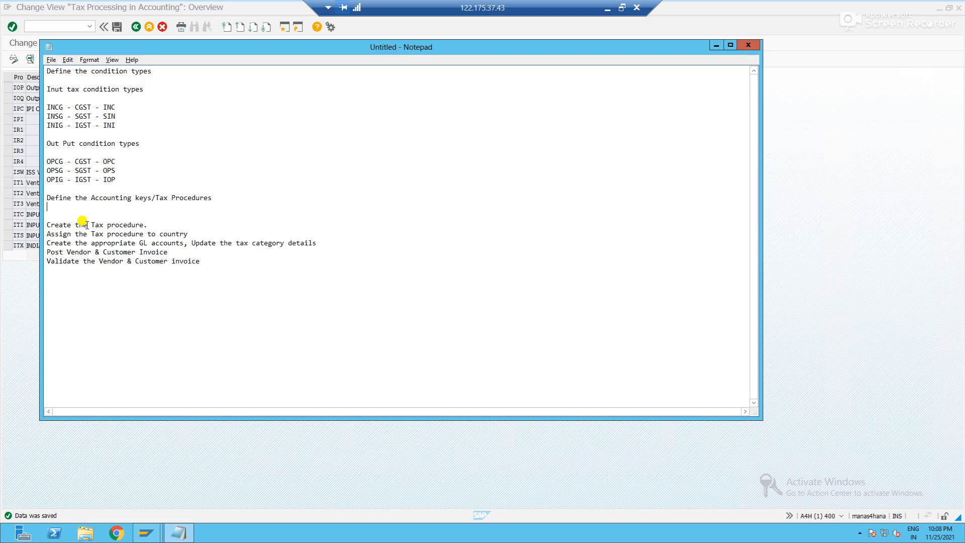
{"action": "left_click_drag", "start_coordinate": [152, 71], "coordinate": [6, 70]}
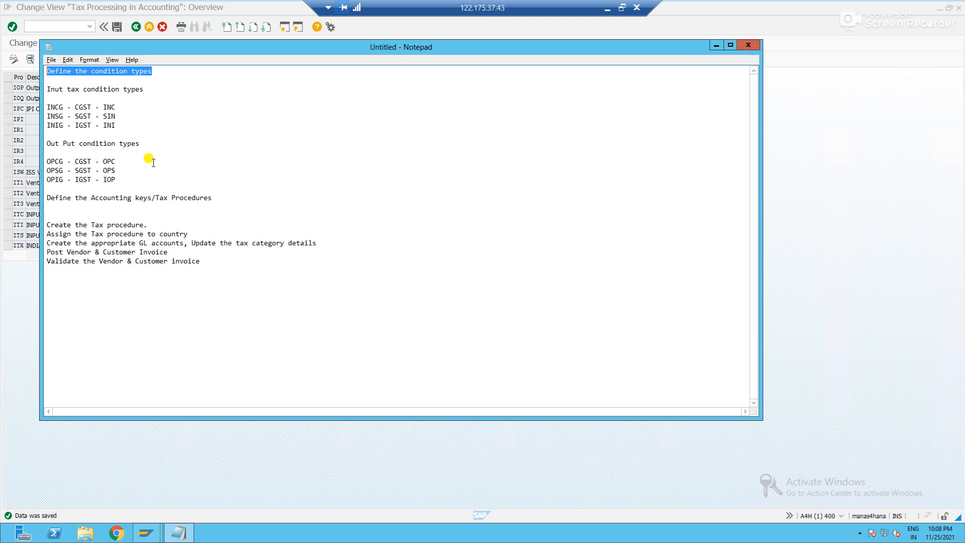
{"action": "left_click", "coordinate": [125, 203]}
{"action": "left_click_drag", "start_coordinate": [125, 203], "coordinate": [41, 197]}
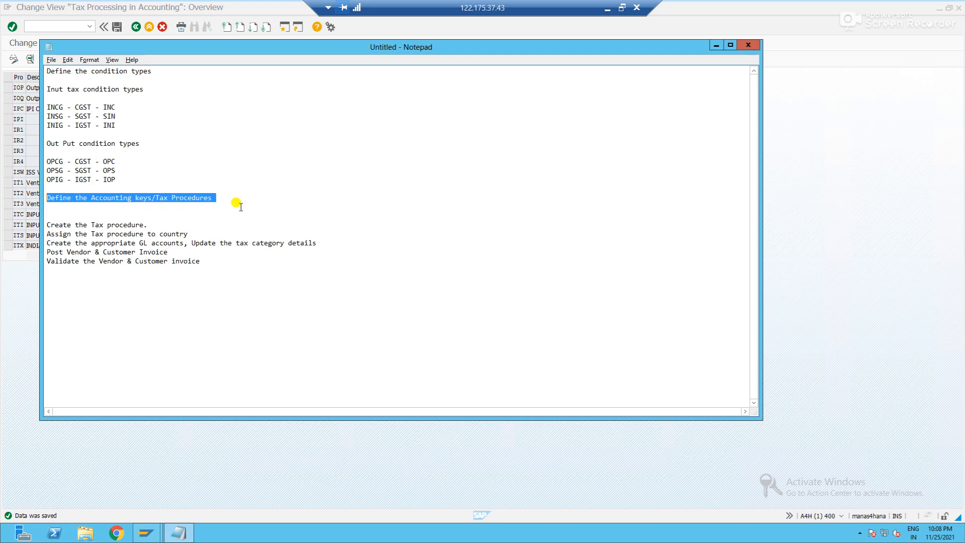
{"action": "left_click", "coordinate": [153, 225]}
{"action": "key", "text": "Return"}
{"action": "key", "text": "Return"}
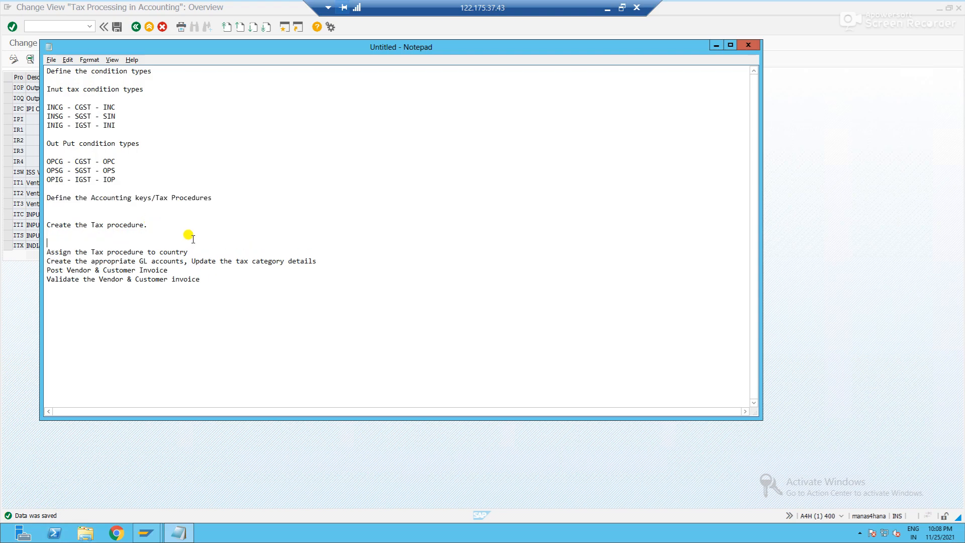
Step: Return to SAP, leave the tax processing view and open Define Procedures under Check Calculation Procedure
{"action": "left_click", "coordinate": [28, 273]}
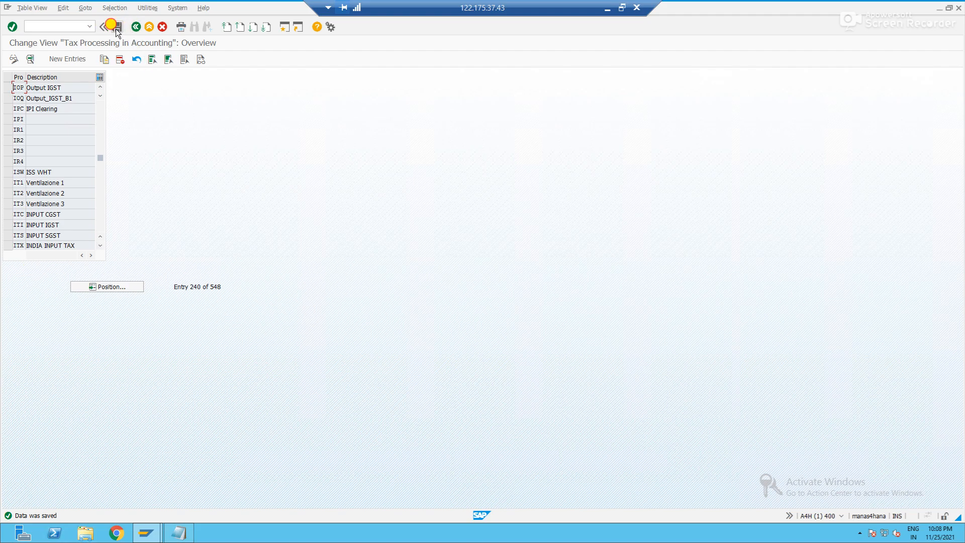
{"action": "left_click", "coordinate": [138, 26]}
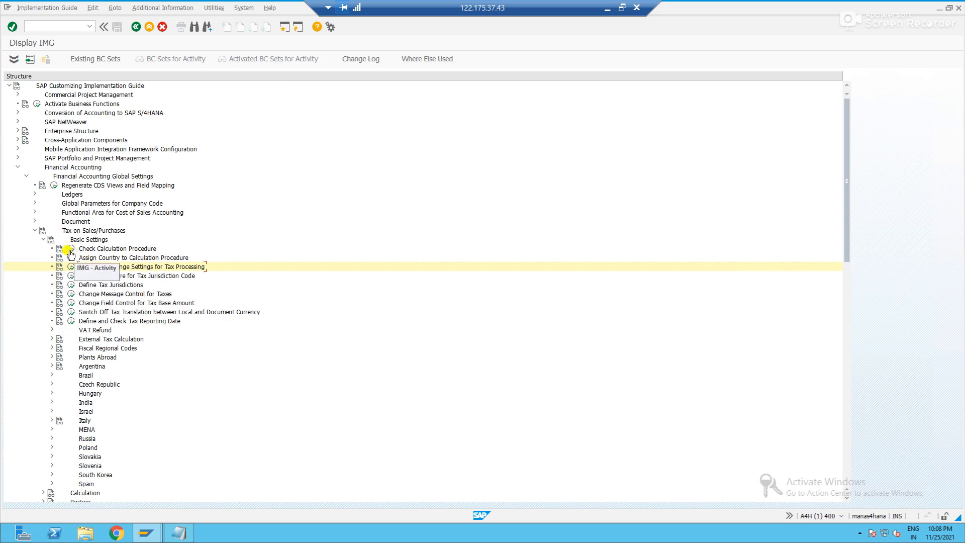
{"action": "left_click", "coordinate": [71, 248]}
{"action": "left_click", "coordinate": [41, 135]}
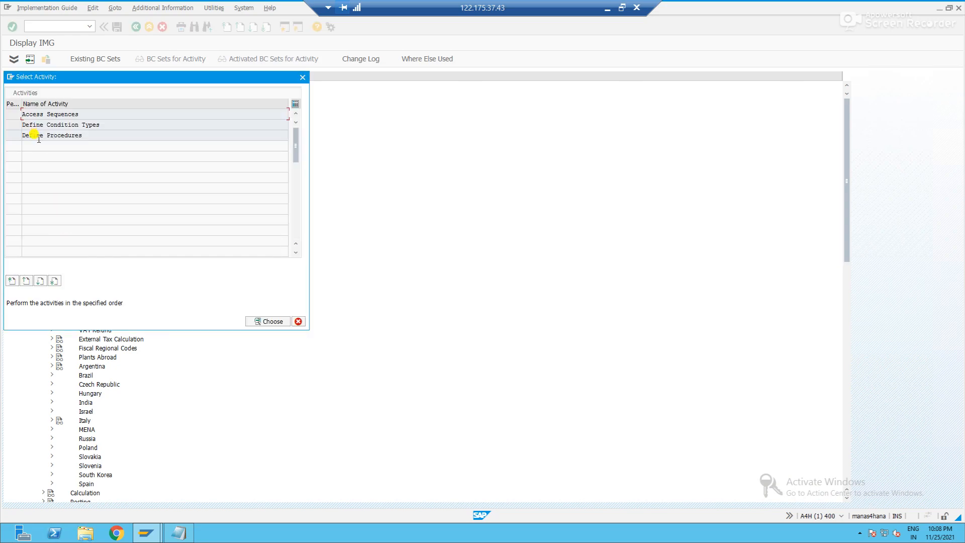
{"action": "double_click", "coordinate": [70, 135]}
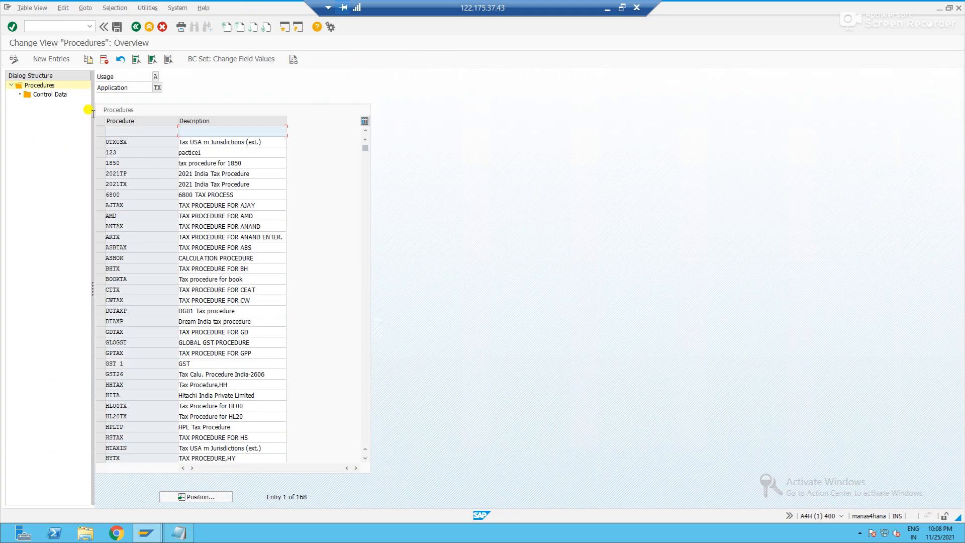
Step: Add a new procedure entry with key TAXINN and description TAX Procedure India
{"action": "left_click", "coordinate": [50, 59]}
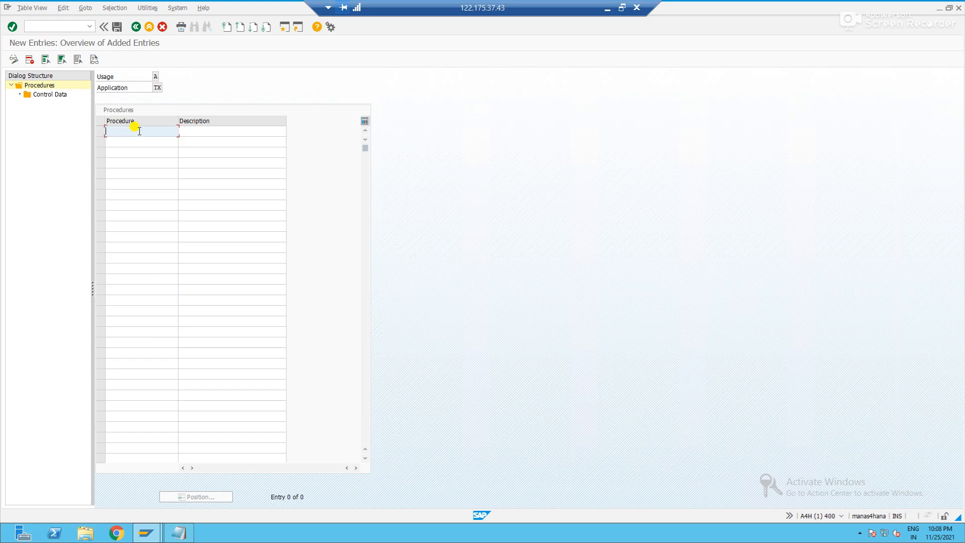
{"action": "type", "text": "TAXIN"}
{"action": "key", "text": "BackSpace"}
{"action": "type", "text": "INN"}
{"action": "key", "text": "Tab"}
{"action": "type", "text": "TAX Procedure INDIA"}
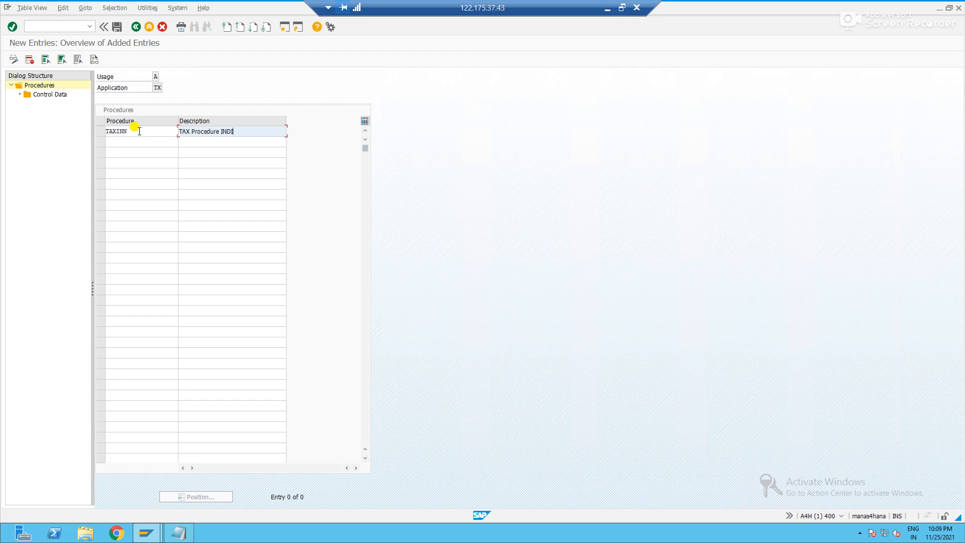
{"action": "key", "text": "BackSpace"}
{"action": "key", "text": "BackSpace"}
{"action": "key", "text": "BackSpace"}
{"action": "key", "text": "BackSpace"}
{"action": "type", "text": "ndia"}
{"action": "key", "text": "Return"}
Step: Try TAXIND as the new procedure's key
{"action": "left_click", "coordinate": [140, 131]}
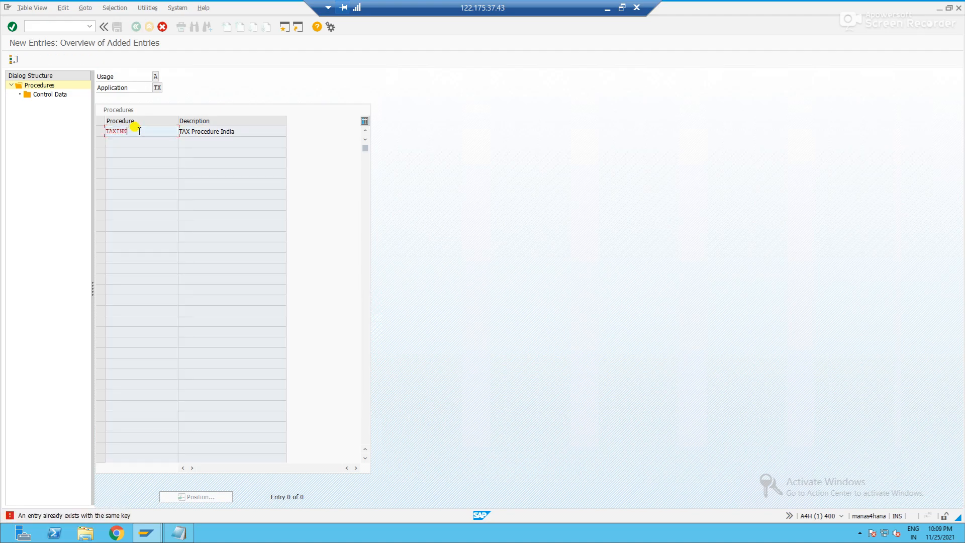
{"action": "key", "text": "BackSpace"}
{"action": "type", "text": "D"}
{"action": "key", "text": "Return"}
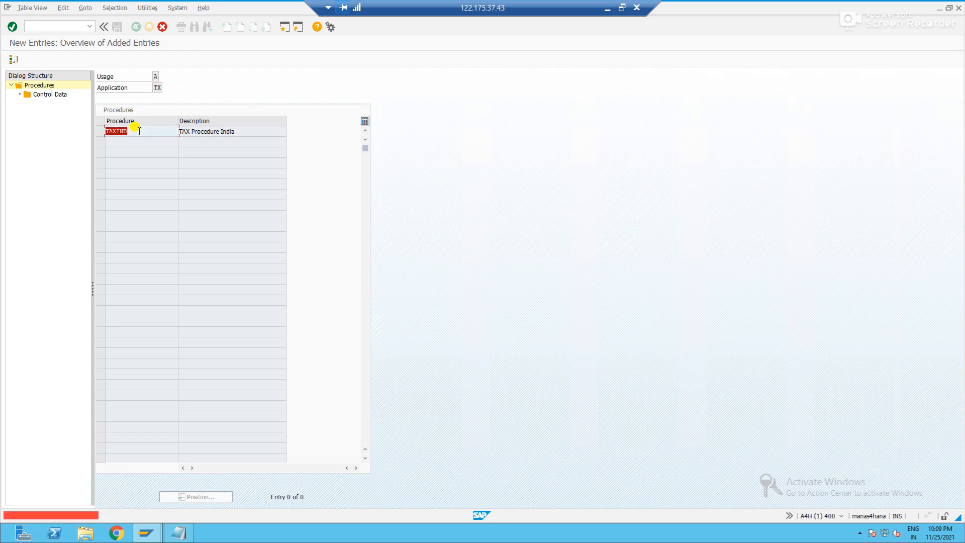
Step: Set the new procedure's key to TAXINR and save it under the GST Configuration customizing request
{"action": "left_click", "coordinate": [139, 131]}
{"action": "key", "text": "BackSpace"}
{"action": "type", "text": "R"}
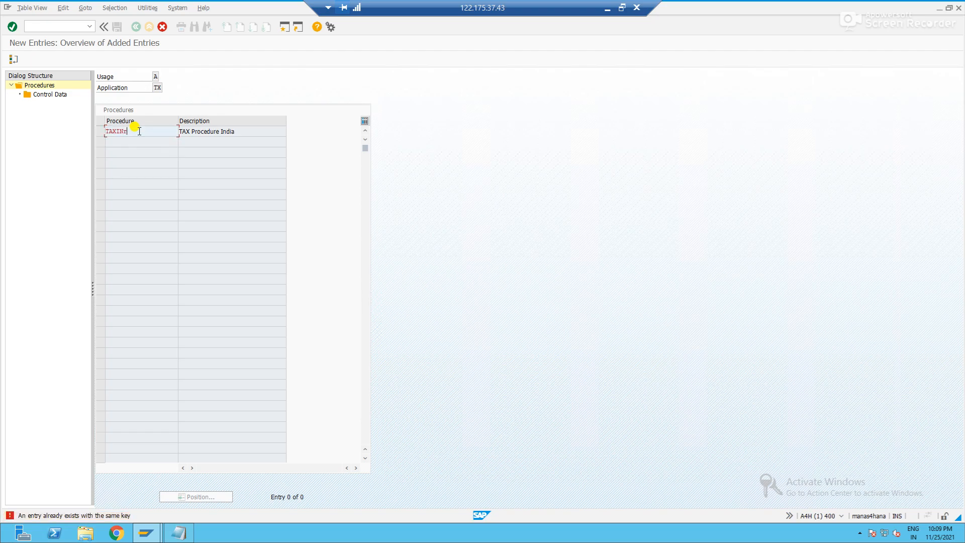
{"action": "key", "text": "Return"}
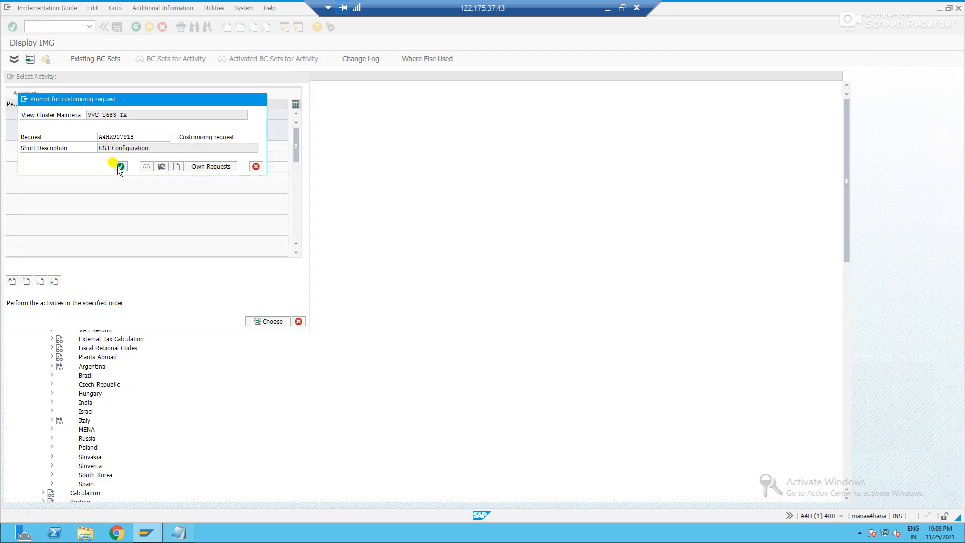
{"action": "left_click", "coordinate": [120, 166]}
Step: Copy the procedure key TAXINR and add it after a dash on Notepad's "Create the Tax procedure." line
{"action": "left_click_drag", "start_coordinate": [140, 131], "coordinate": [97, 132]}
{"action": "key", "text": "ctrl+c"}
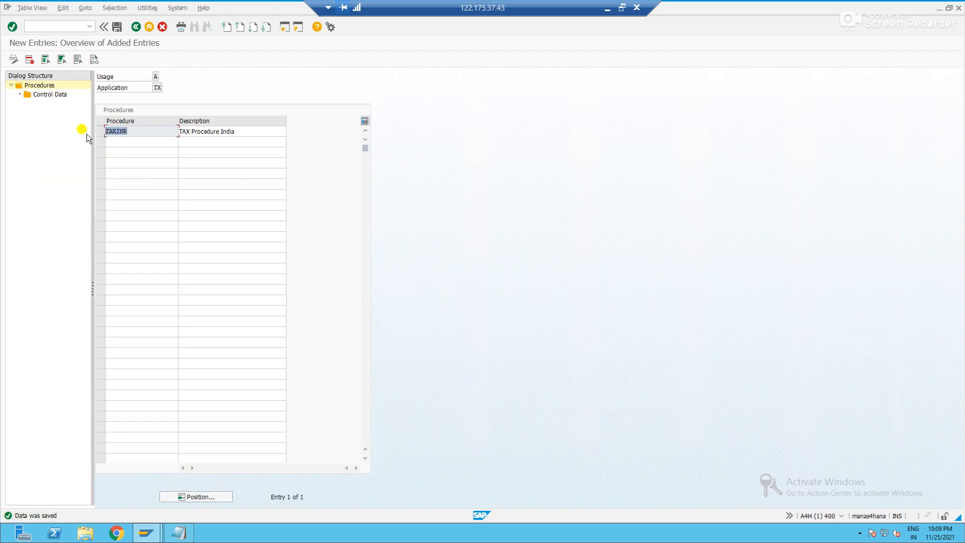
{"action": "key", "text": "alt+Tab"}
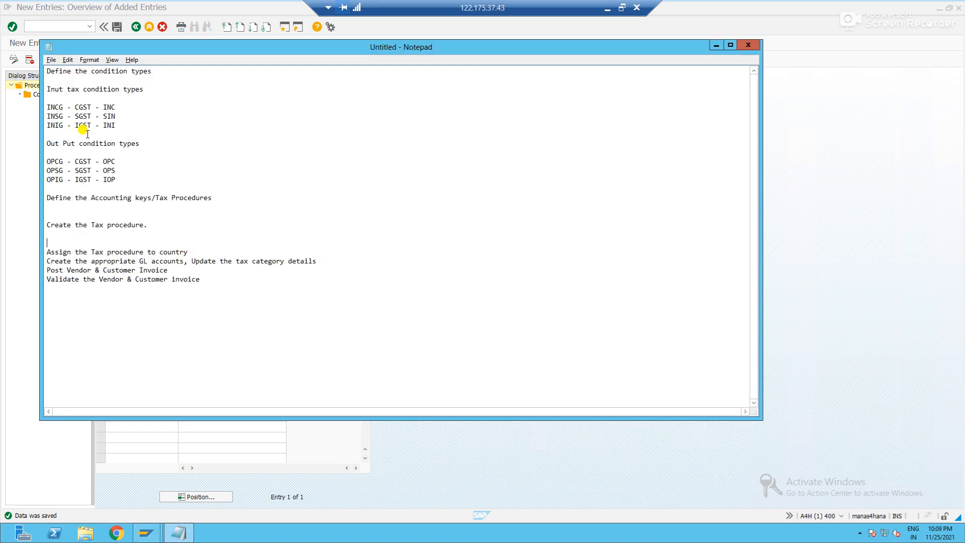
{"action": "left_click", "coordinate": [161, 222]}
{"action": "type", "text": "-"}
{"action": "key", "text": "ctrl+v"}
Step: Switch back to SAP and open the control data of procedure TAXINR
{"action": "key", "text": "alt+Tab"}
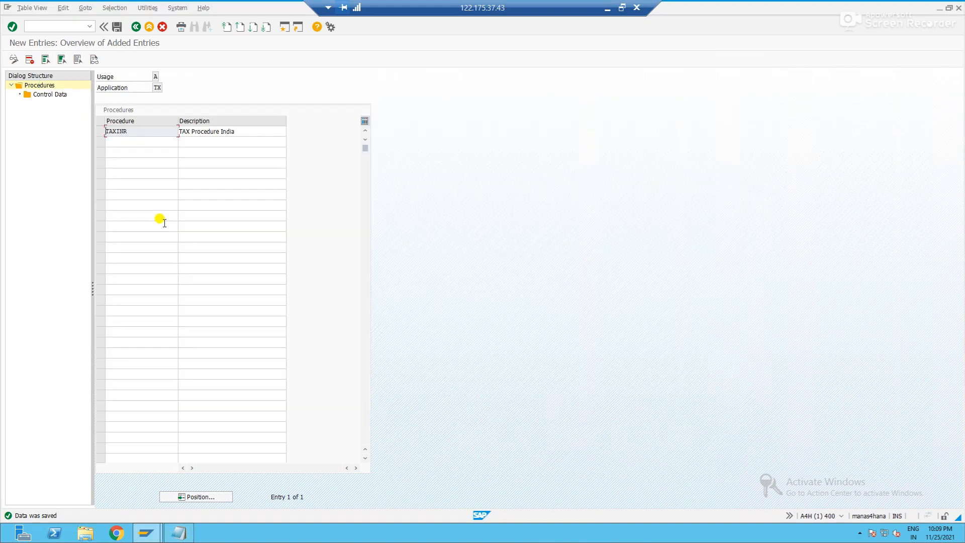
{"action": "left_click", "coordinate": [101, 132]}
{"action": "double_click", "coordinate": [40, 95]}
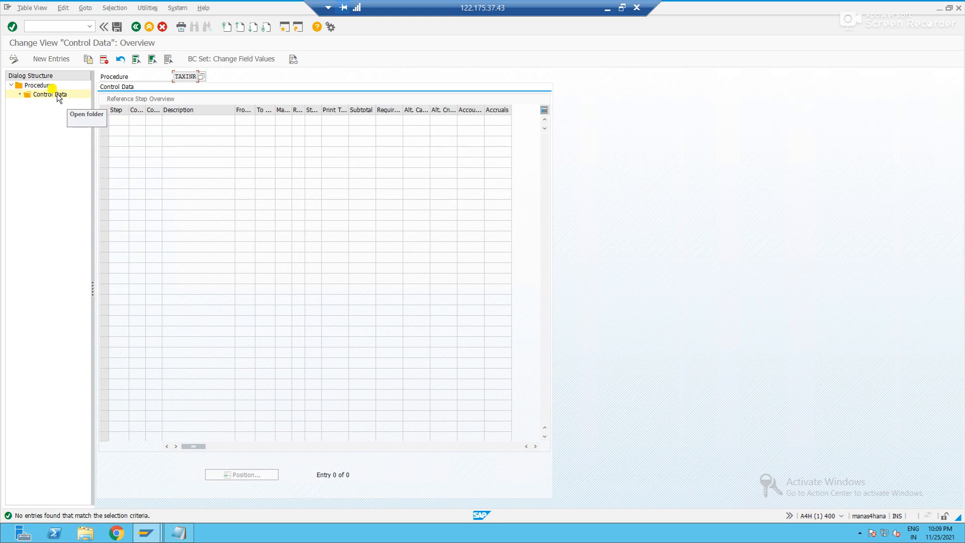
Step: Create new control data entries with step numbers 10, 20, 30, 40, 50, 60 and 70
{"action": "left_click", "coordinate": [44, 59]}
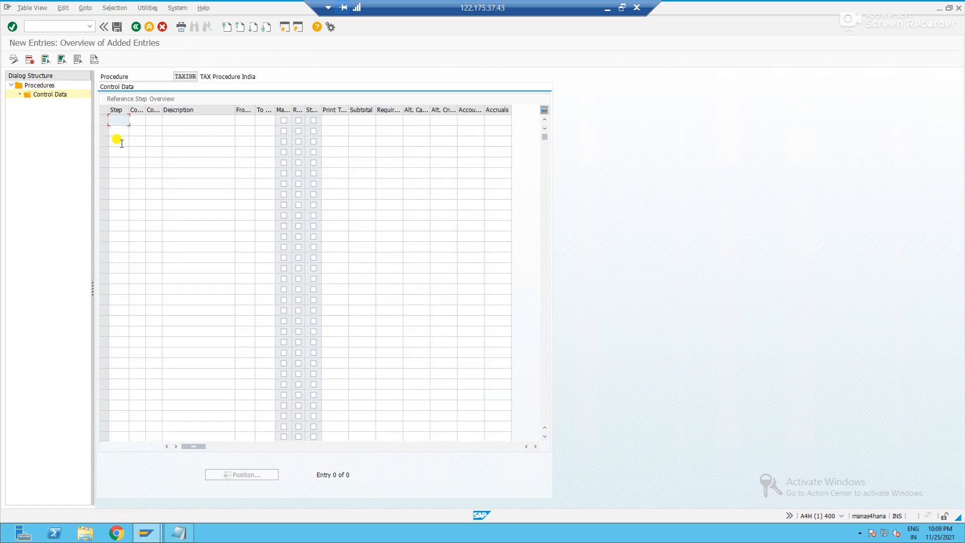
{"action": "type", "text": "10"}
{"action": "key", "text": "Down"}
{"action": "type", "text": "20"}
{"action": "key", "text": "Down"}
{"action": "type", "text": "30"}
{"action": "key", "text": "Down"}
{"action": "type", "text": "40"}
{"action": "key", "text": "Down"}
{"action": "type", "text": "50"}
{"action": "key", "text": "Down"}
{"action": "type", "text": "60"}
{"action": "key", "text": "Down"}
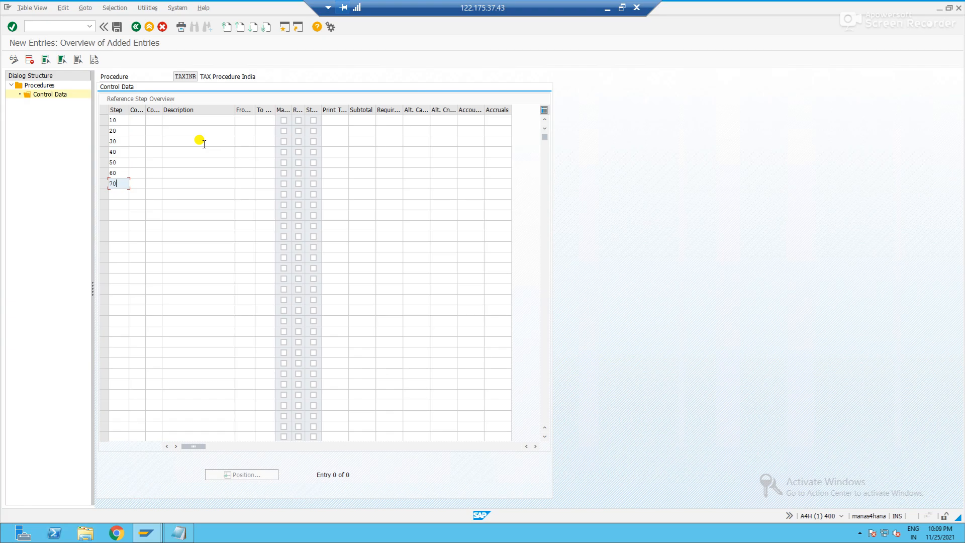
Step: Set the condition type of step 10 to BASB
{"action": "left_click", "coordinate": [134, 120]}
{"action": "left_click", "coordinate": [157, 119]}
{"action": "left_click", "coordinate": [165, 121]}
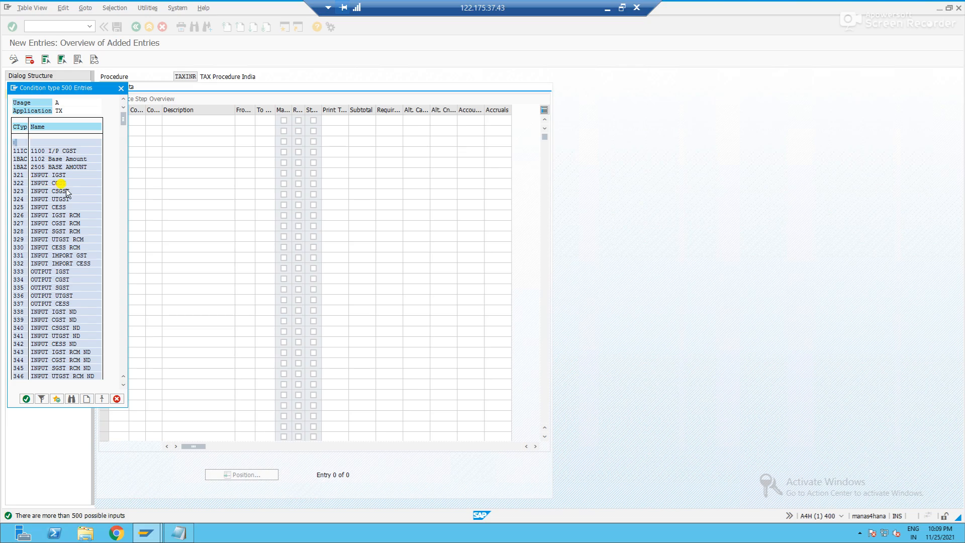
{"action": "key", "text": "Escape"}
{"action": "type", "text": "BA"}
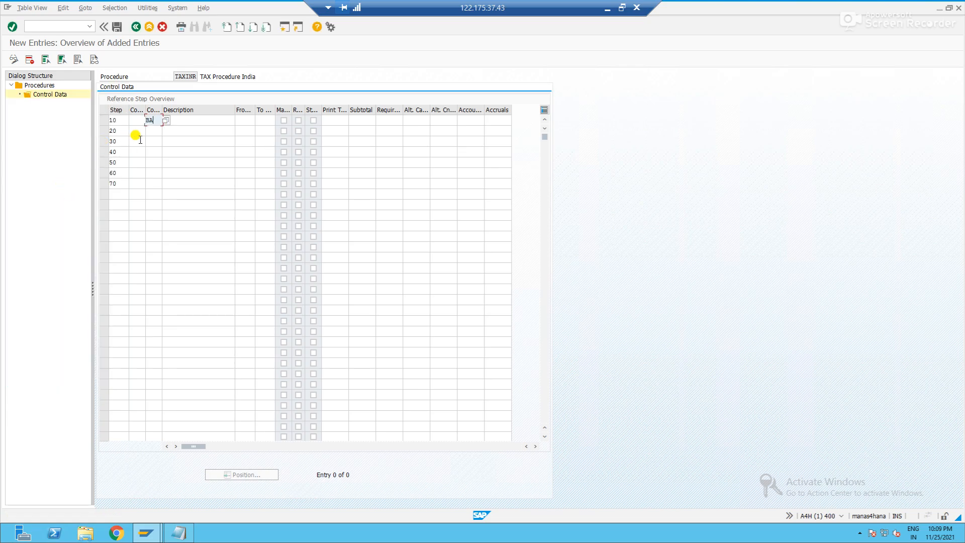
{"action": "type", "text": "SB"}
{"action": "key", "text": "Return"}
Step: Look up the condition types in Notepad, return to SAP and enter condition type INCG for step 20
{"action": "left_click", "coordinate": [156, 132]}
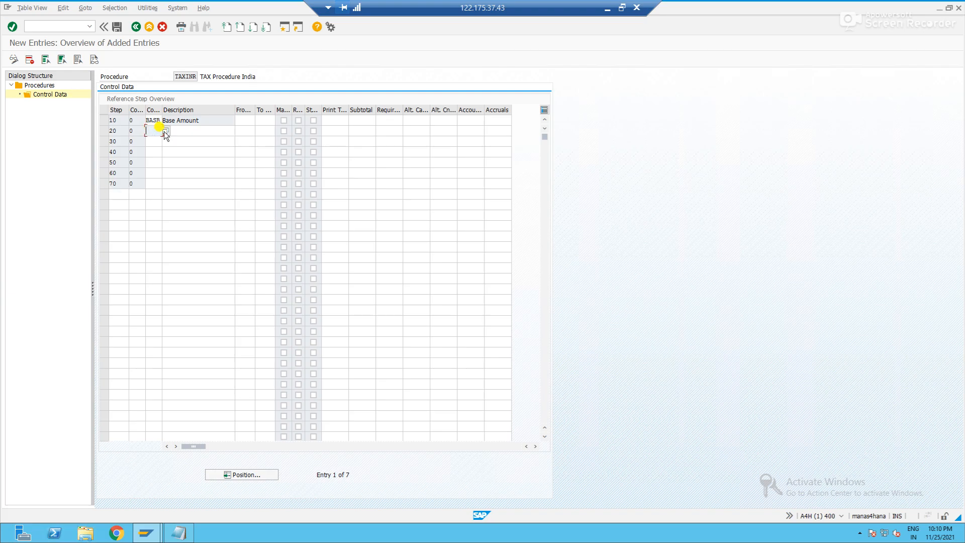
{"action": "key", "text": "alt+Tab"}
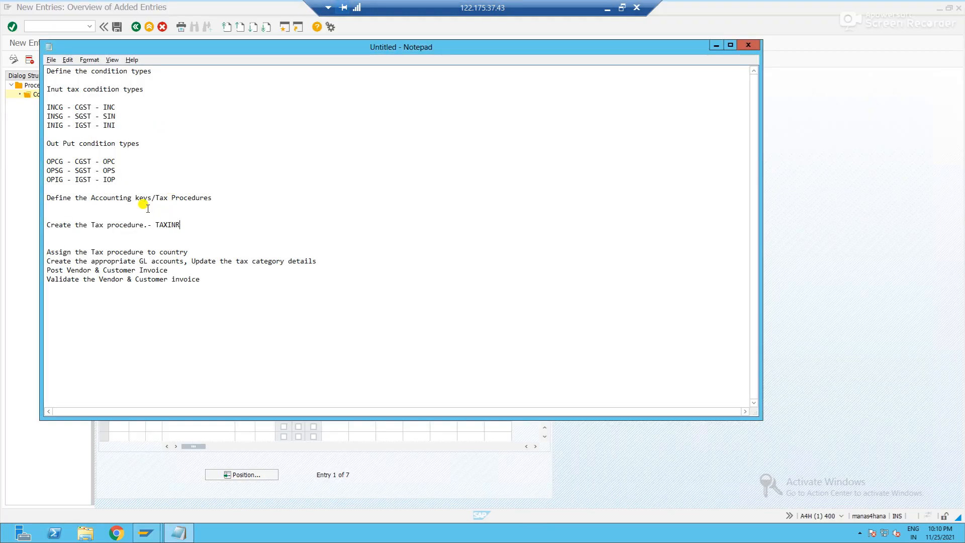
{"action": "left_click_drag", "start_coordinate": [117, 179], "coordinate": [32, 105]}
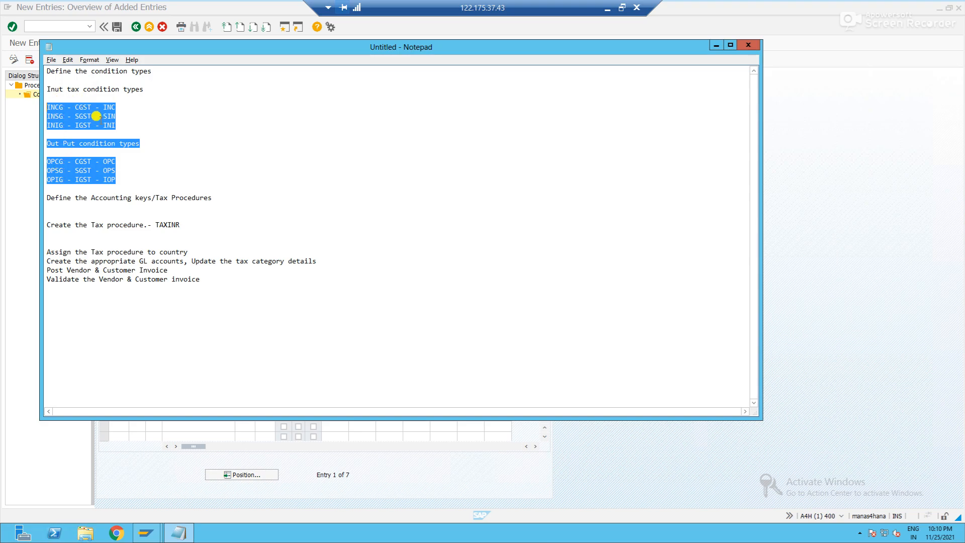
{"action": "left_click", "coordinate": [96, 116]}
{"action": "key", "text": "alt+Tab"}
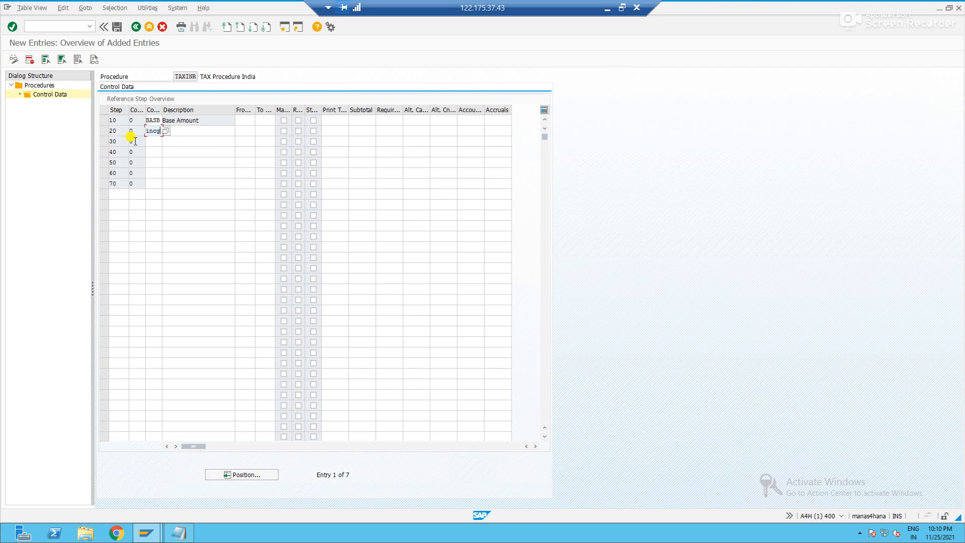
Step: Check the input tax condition types in Notepad and enter INSG for step 30 and INIG for step 40 in SAP
{"action": "key", "text": "alt+Tab"}
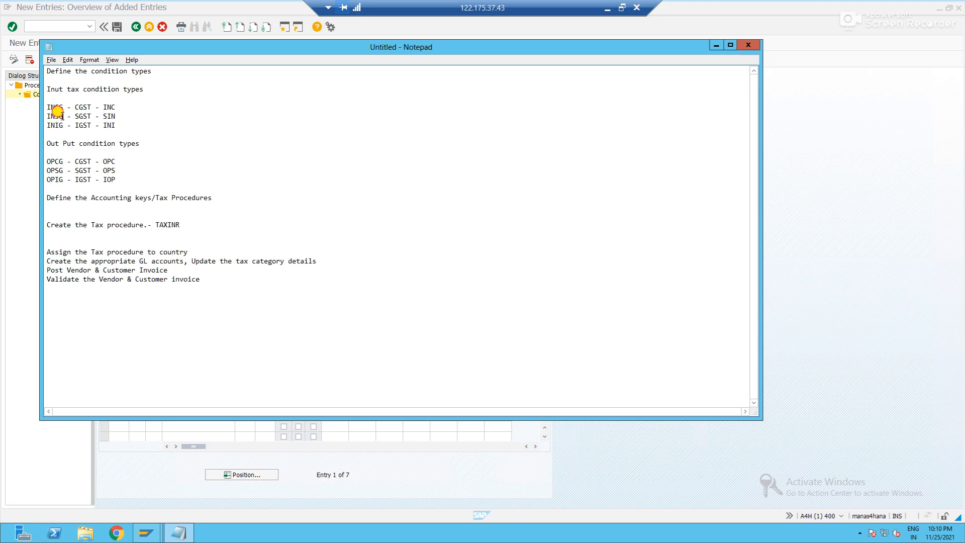
{"action": "left_click_drag", "start_coordinate": [62, 116], "coordinate": [88, 153]}
{"action": "key", "text": "alt+Tab"}
{"action": "type", "text": "insg"}
{"action": "key", "text": "alt+Tab"}
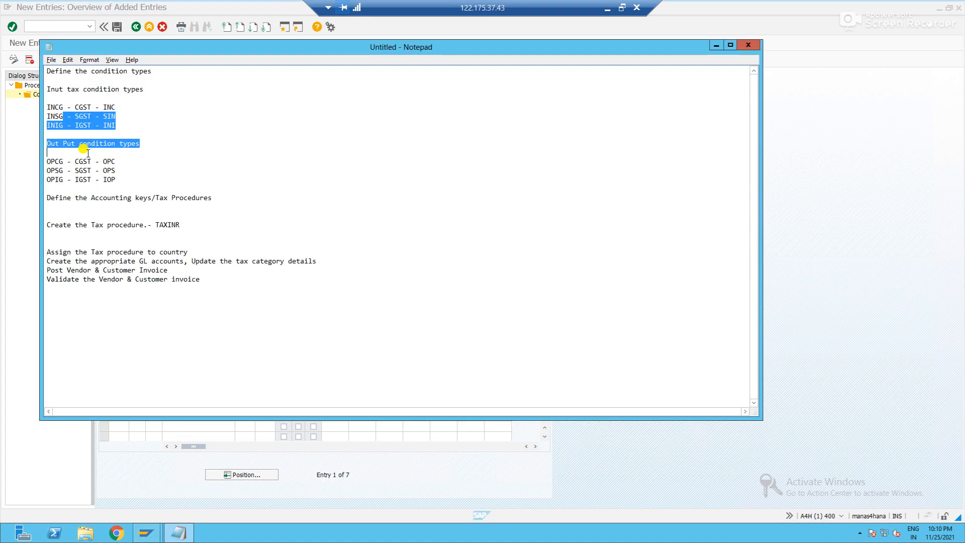
{"action": "key", "text": "alt+Tab"}
{"action": "type", "text": "ini"}
Step: Check the output tax condition types in Notepad and enter OPCG, OPSG and OPIG for steps 50, 60 and 70 in SAP
{"action": "key", "text": "alt+Tab"}
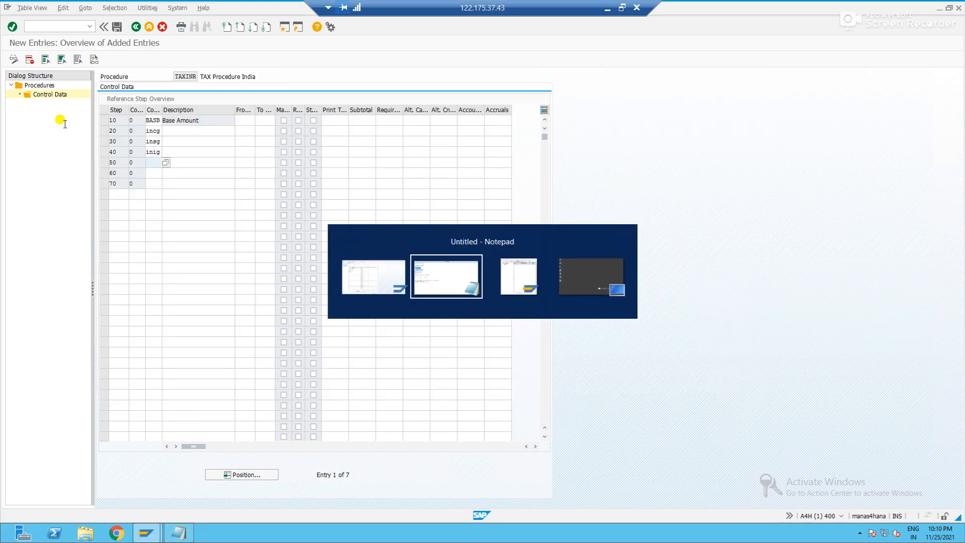
{"action": "key", "text": "alt+Tab"}
{"action": "type", "text": "opcg"}
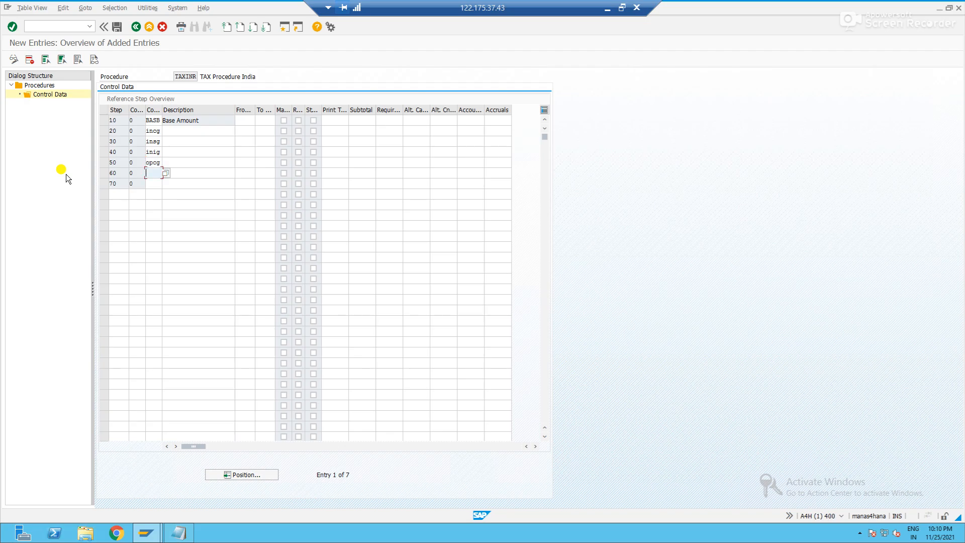
{"action": "key", "text": "alt+Tab"}
{"action": "key", "text": "alt+Tab"}
{"action": "type", "text": "opag"}
{"action": "key", "text": "Down"}
{"action": "key", "text": "alt+Tab"}
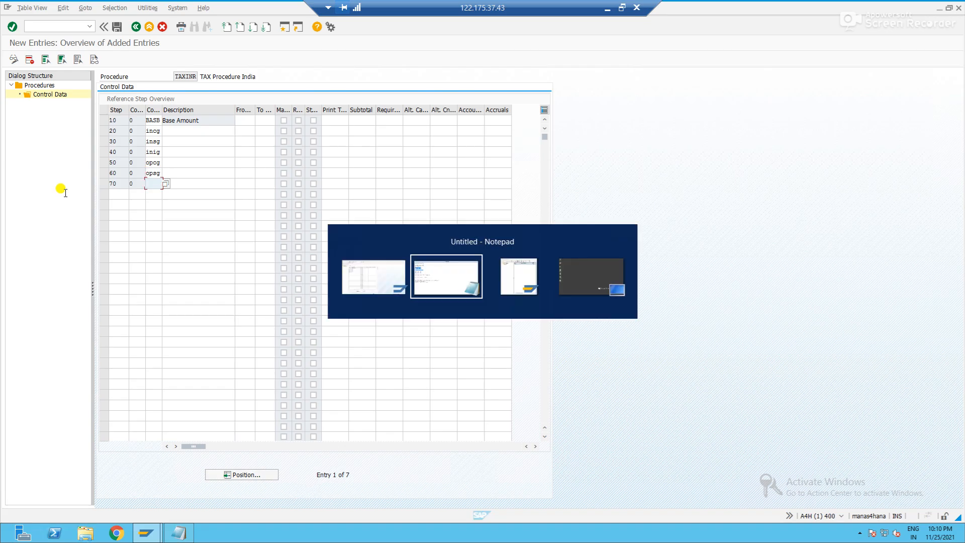
{"action": "key", "text": "alt+Tab"}
{"action": "type", "text": "opig"}
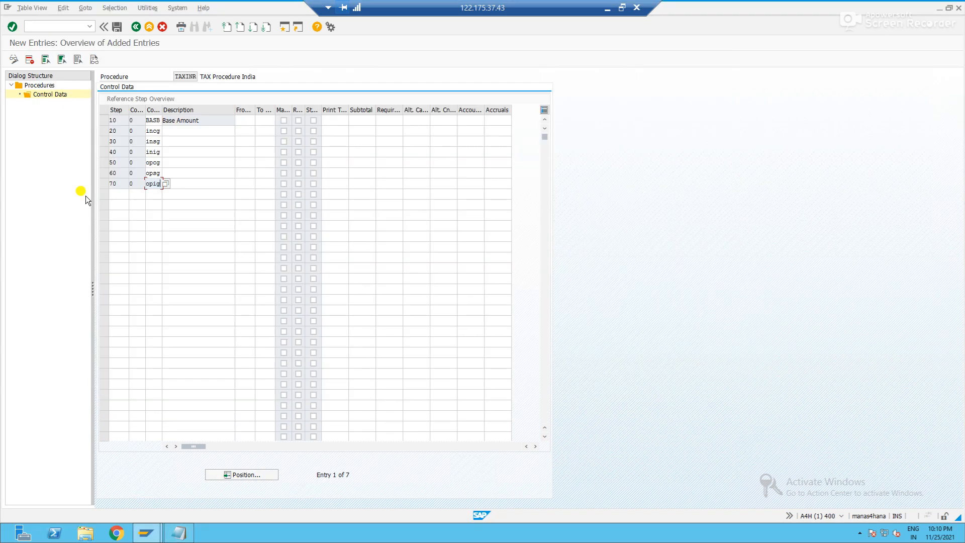
{"action": "key", "text": "Return"}
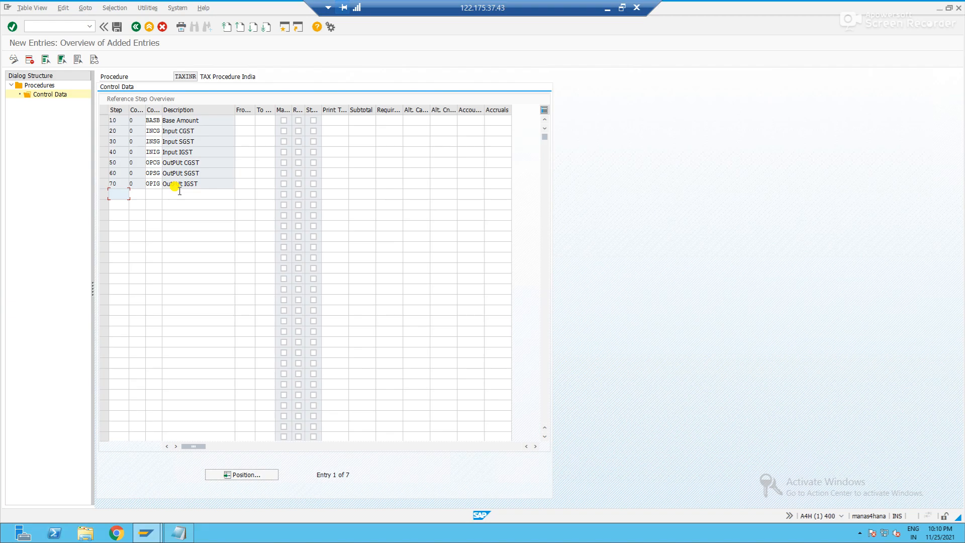
Step: Look up the input account keys in Notepad and assign INC, SIN and INI to steps 20, 30 and 40 in SAP
{"action": "key", "text": "alt+Tab"}
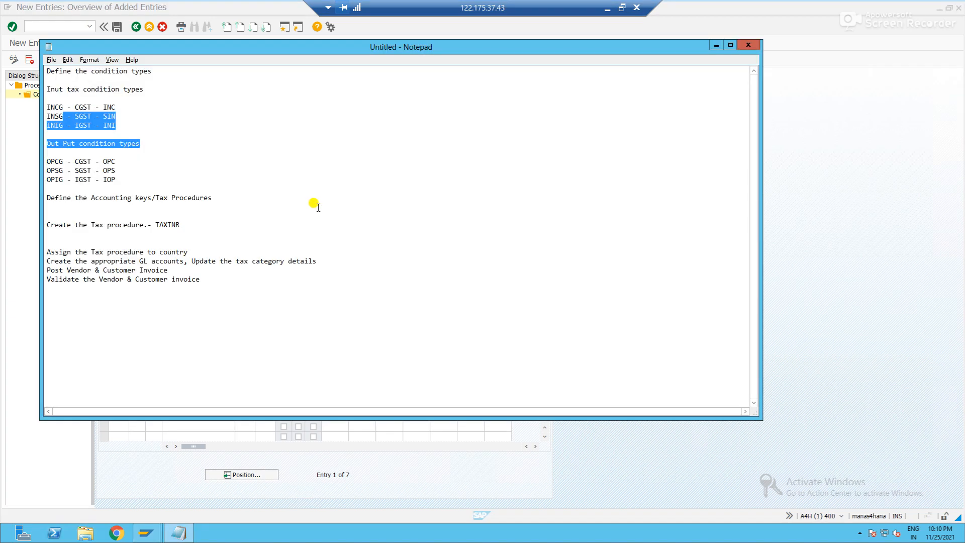
{"action": "key", "text": "alt+Tab"}
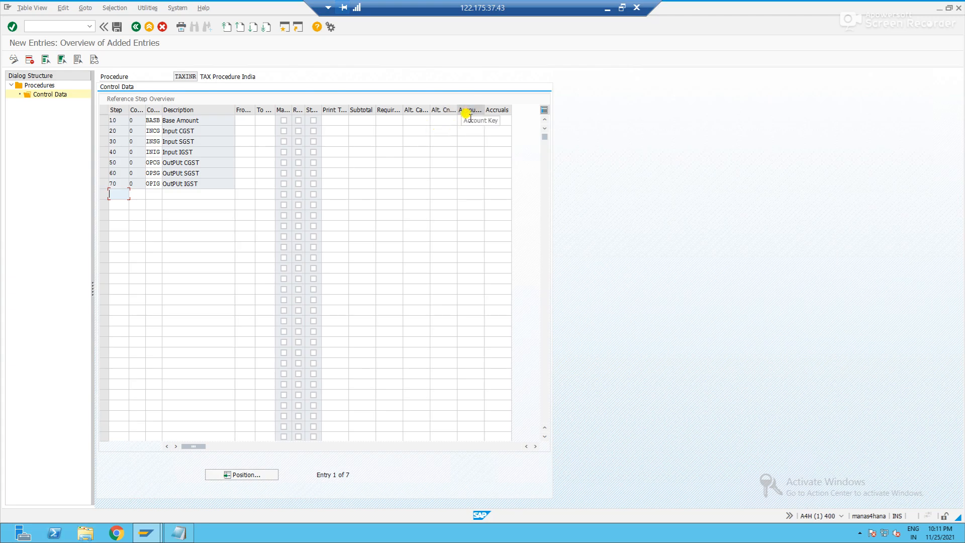
{"action": "key", "text": "alt+Tab"}
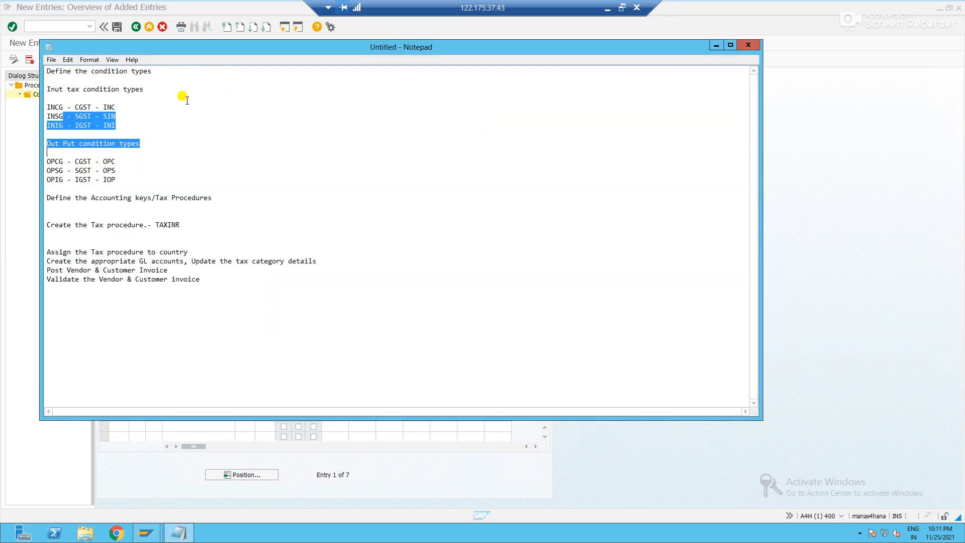
{"action": "left_click", "coordinate": [123, 107]}
{"action": "key", "text": "alt+Tab"}
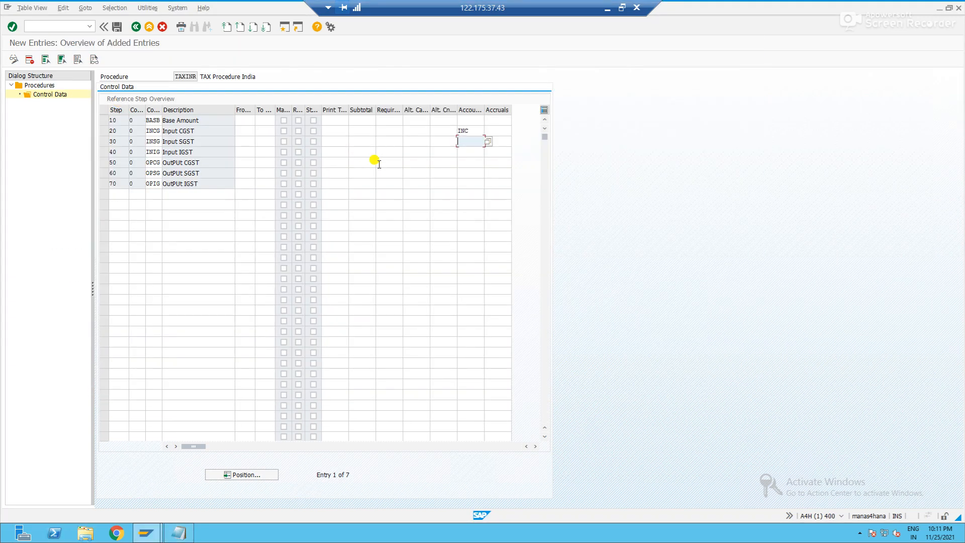
{"action": "key", "text": "alt+Tab"}
{"action": "key", "text": "alt+Tab"}
{"action": "type", "text": "S"}
{"action": "key", "text": "Down"}
{"action": "key", "text": "alt+Tab"}
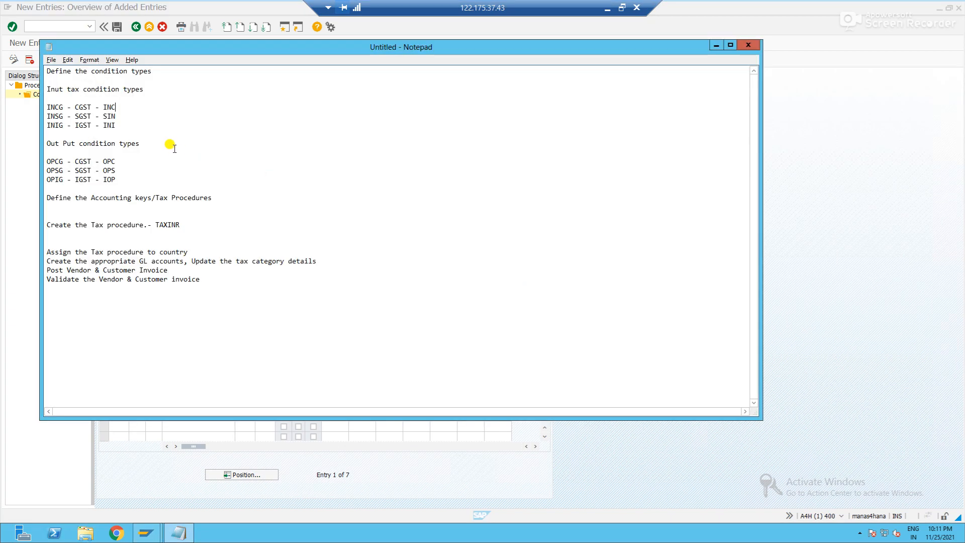
{"action": "key", "text": "alt+Tab"}
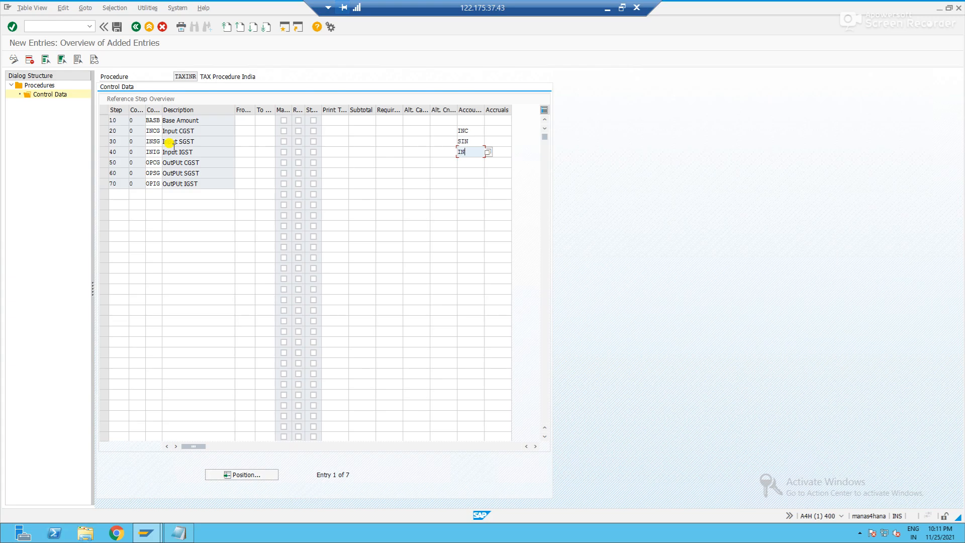
Step: Assign account keys OPC, OPS and IOP from the Notepad list to steps 50, 60 and 70, and save the control data
{"action": "key", "text": "alt+Tab"}
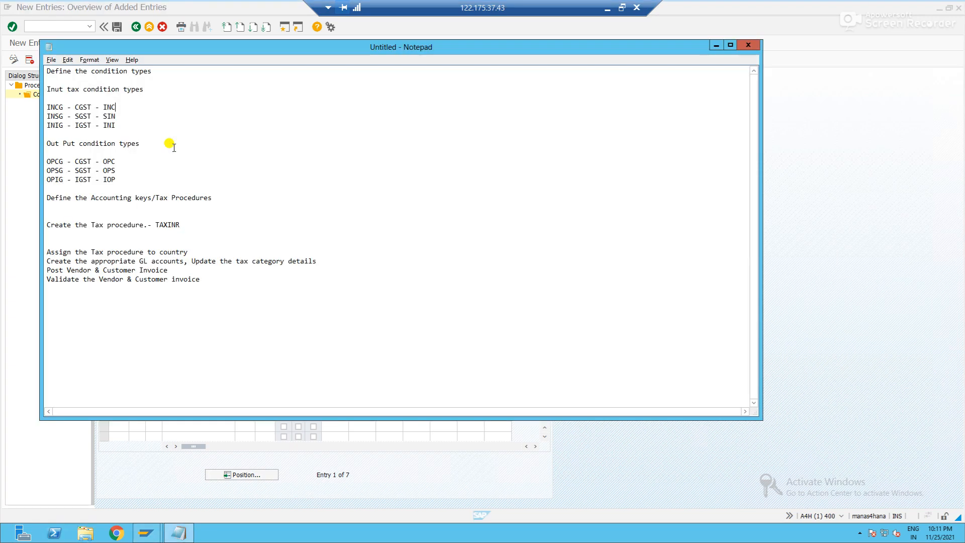
{"action": "left_click", "coordinate": [126, 125]}
{"action": "key", "text": "alt+Tab"}
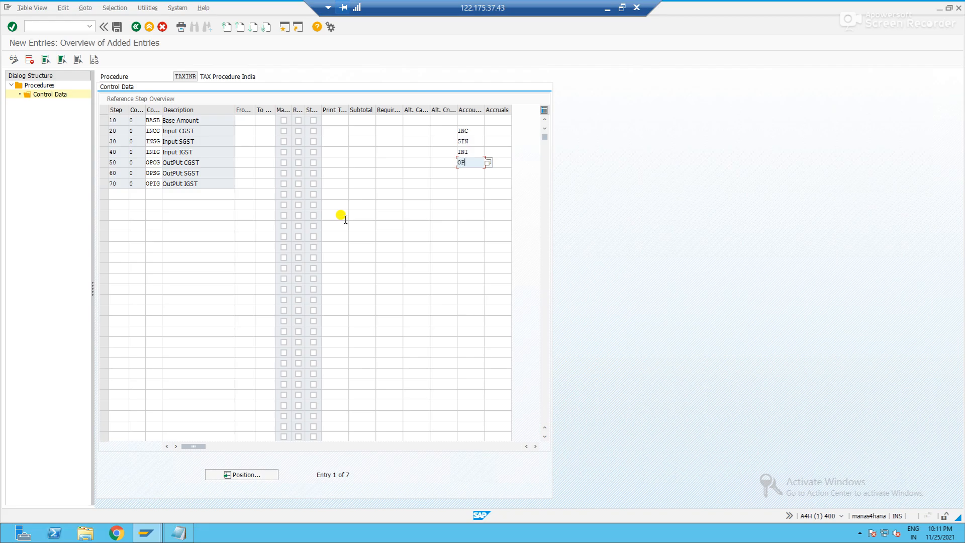
{"action": "key", "text": "alt+Tab"}
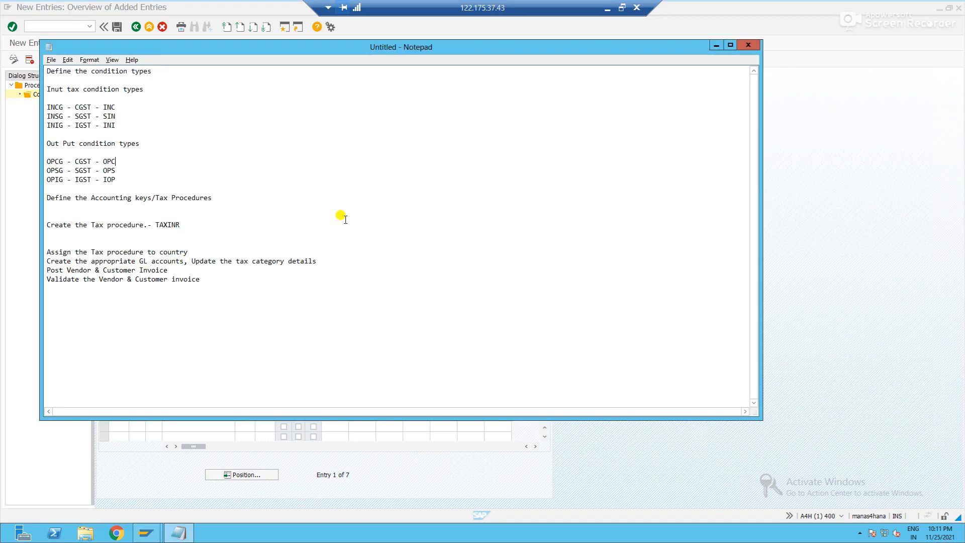
{"action": "key", "text": "alt+Tab"}
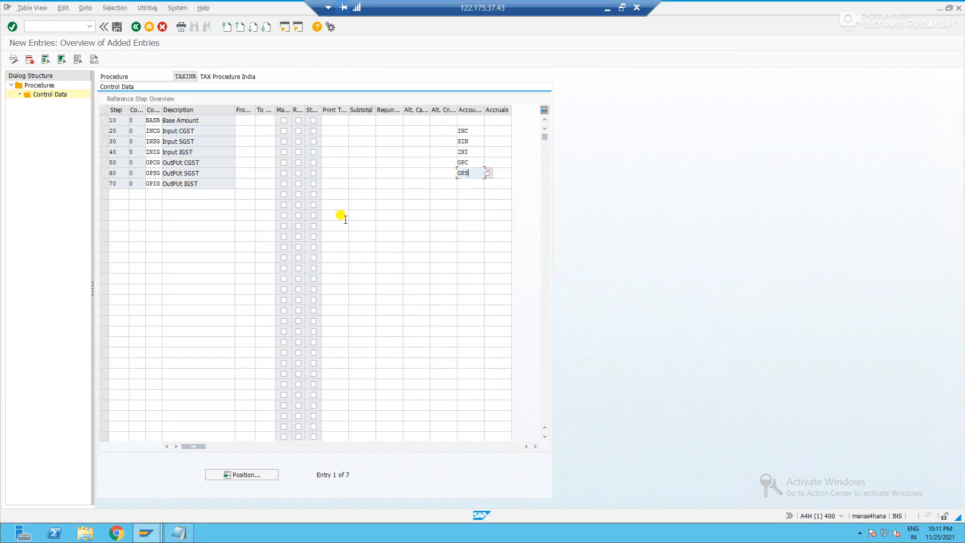
{"action": "key", "text": "alt+Tab"}
{"action": "key", "text": "alt+Tab"}
{"action": "type", "text": "I"}
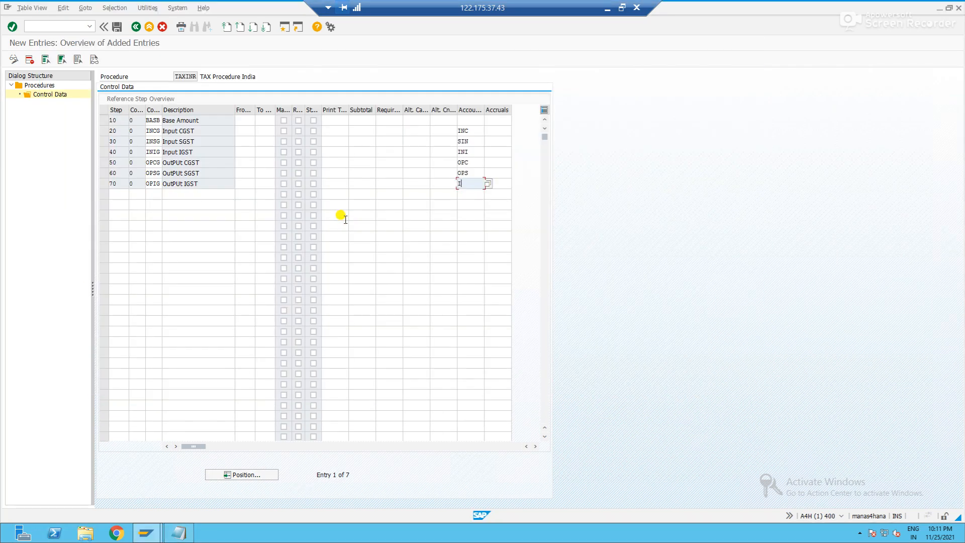
{"action": "key", "text": "Return"}
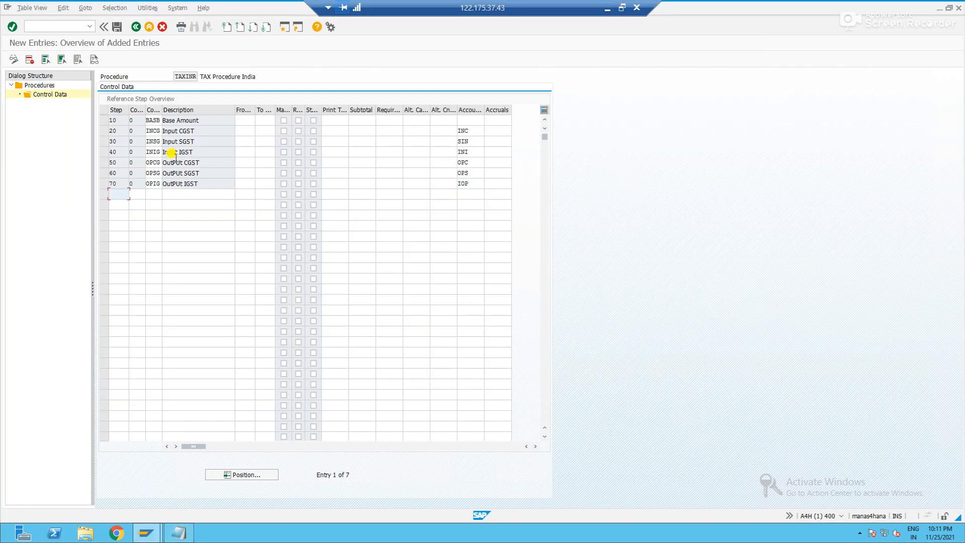
{"action": "left_click", "coordinate": [119, 28]}
Step: Switch to Notepad, add "- IN" to the line about assigning the tax procedure to country, and insert a blank line below it
{"action": "key", "text": "alt+Tab"}
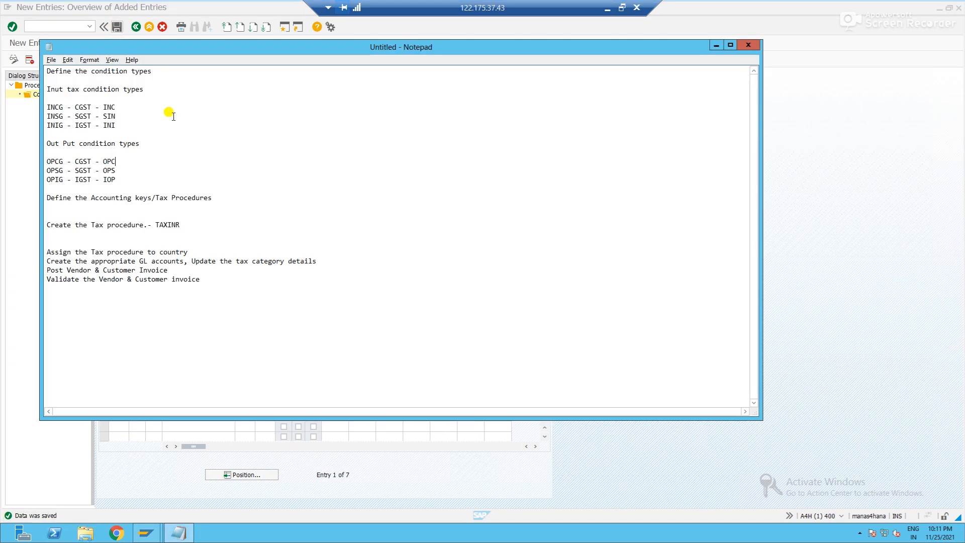
{"action": "left_click", "coordinate": [196, 250]}
{"action": "key", "text": "Return"}
{"action": "left_click", "coordinate": [195, 250]}
{"action": "type", "text": "- "}
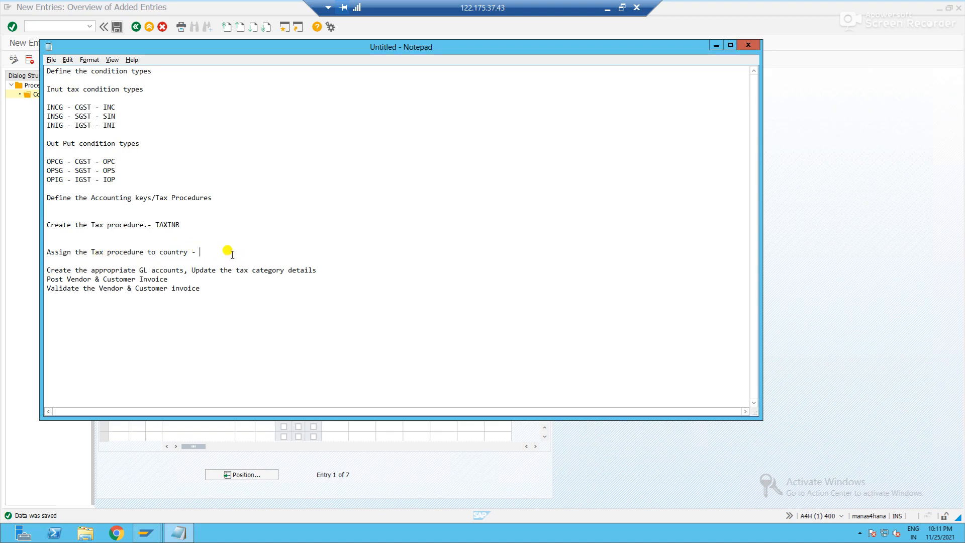
{"action": "type", "text": "I"}
Step: Return to SAP, save the control data again and copy the procedure name TAXINR from the procedures list
{"action": "key", "text": "alt+Tab"}
{"action": "left_click", "coordinate": [119, 26]}
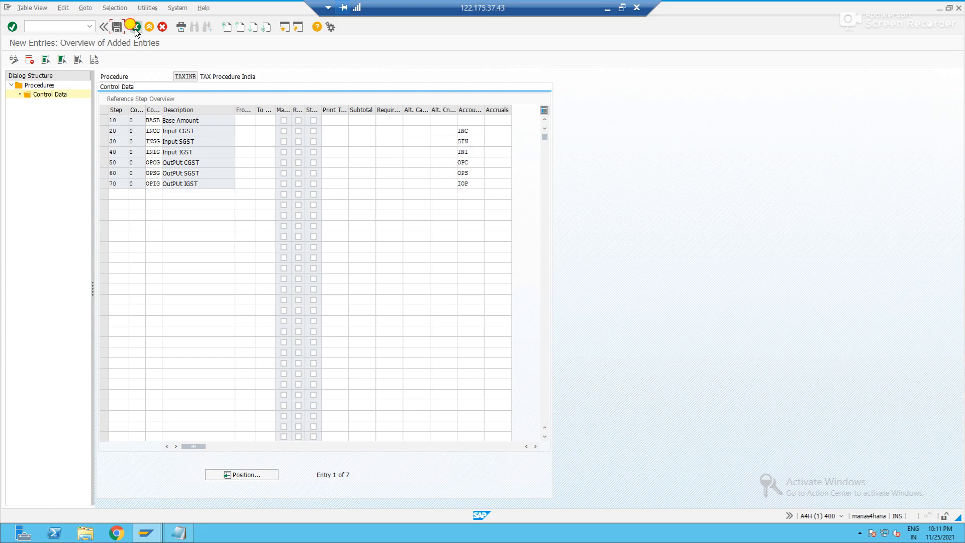
{"action": "left_click", "coordinate": [136, 27]}
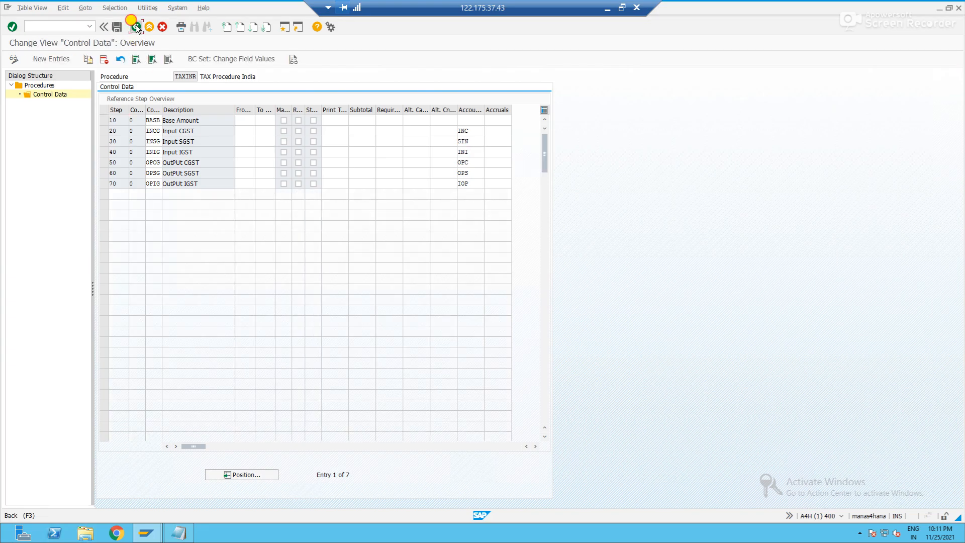
{"action": "left_click", "coordinate": [135, 27]}
{"action": "double_click", "coordinate": [135, 130]}
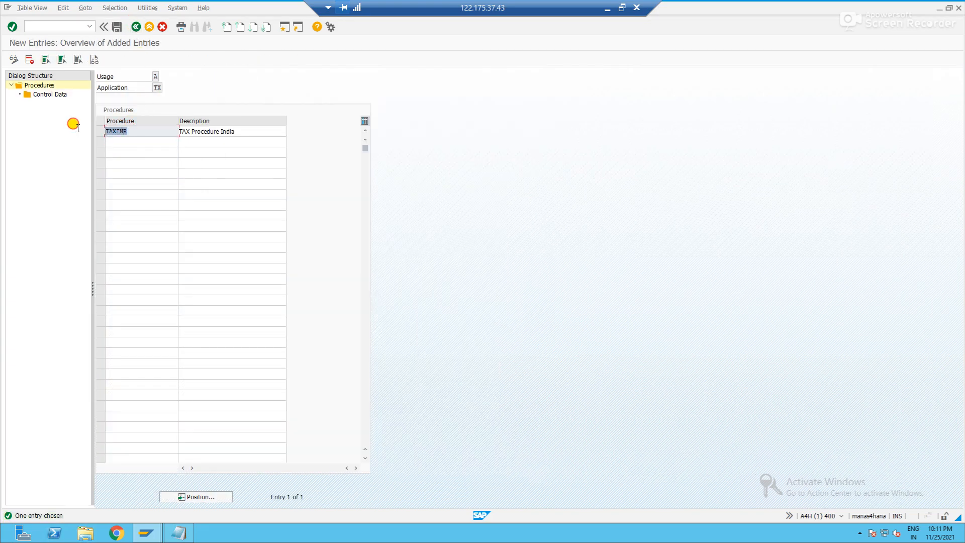
{"action": "key", "text": "ctrl+c"}
Step: Leave the procedure definition, open Assign Country to Calculation Procedure and position the country list at IN
{"action": "left_click", "coordinate": [136, 27]}
{"action": "left_click", "coordinate": [136, 26]}
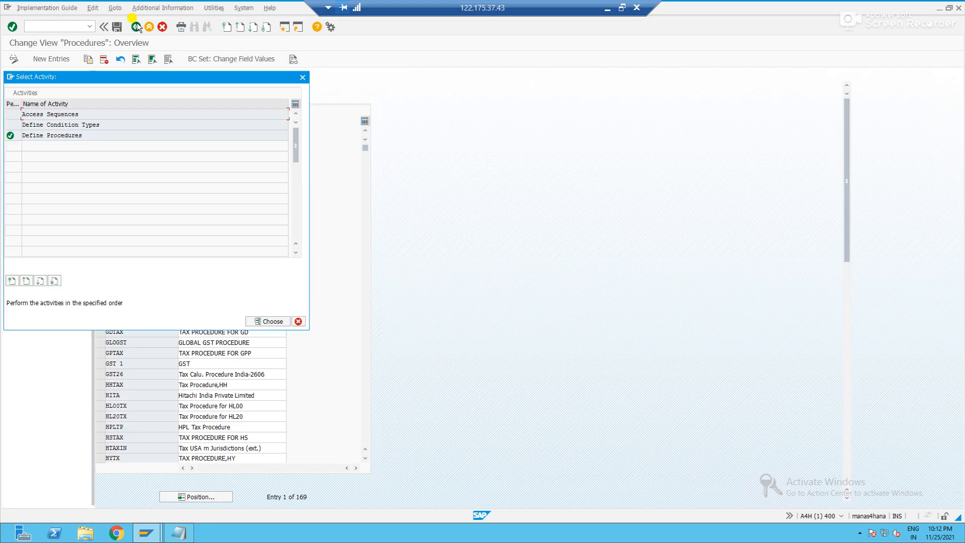
{"action": "left_click", "coordinate": [302, 77]}
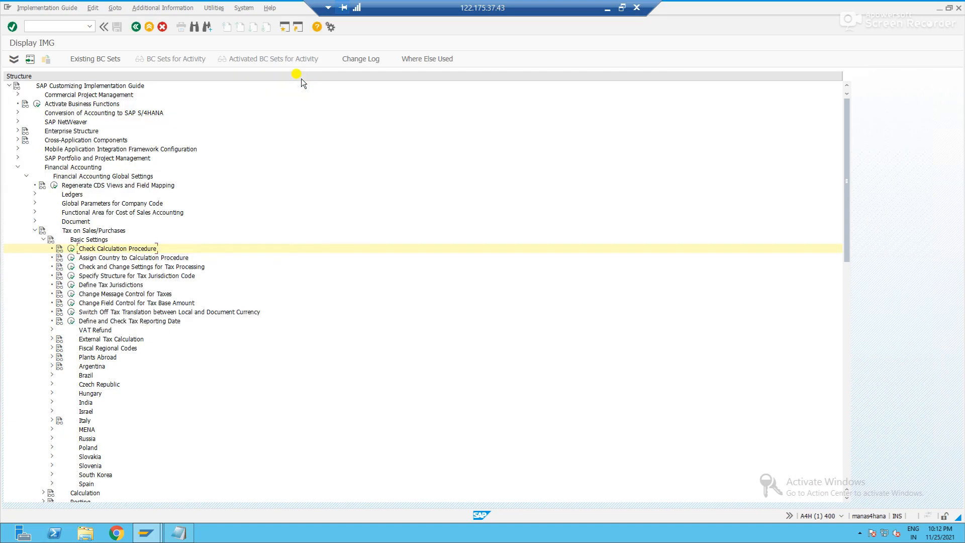
{"action": "left_click", "coordinate": [71, 257]}
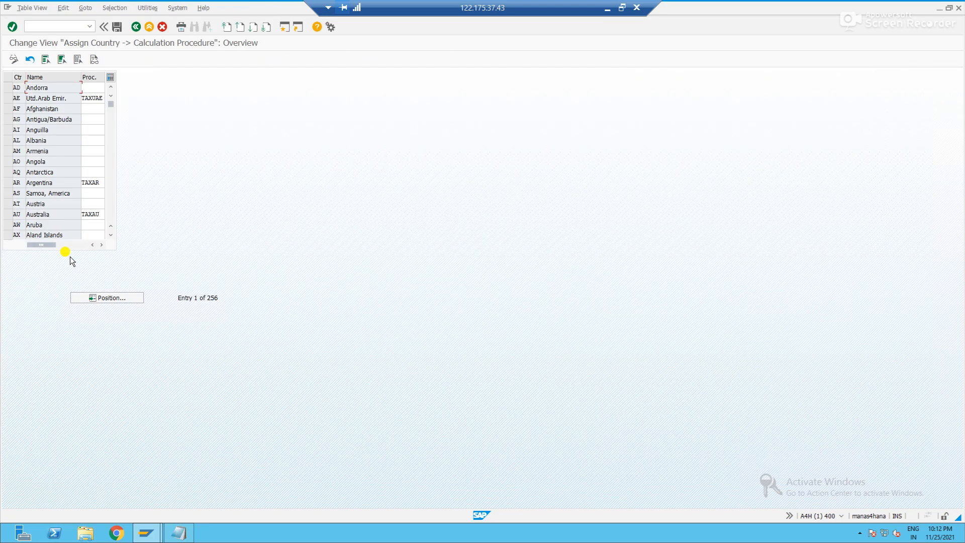
{"action": "left_click", "coordinate": [122, 296]}
{"action": "type", "text": "IN"}
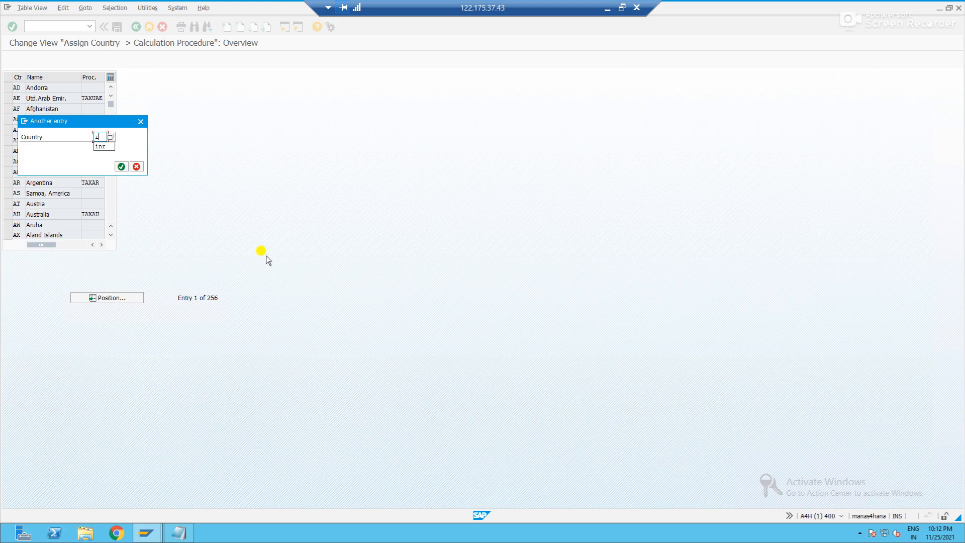
{"action": "key", "text": "Return"}
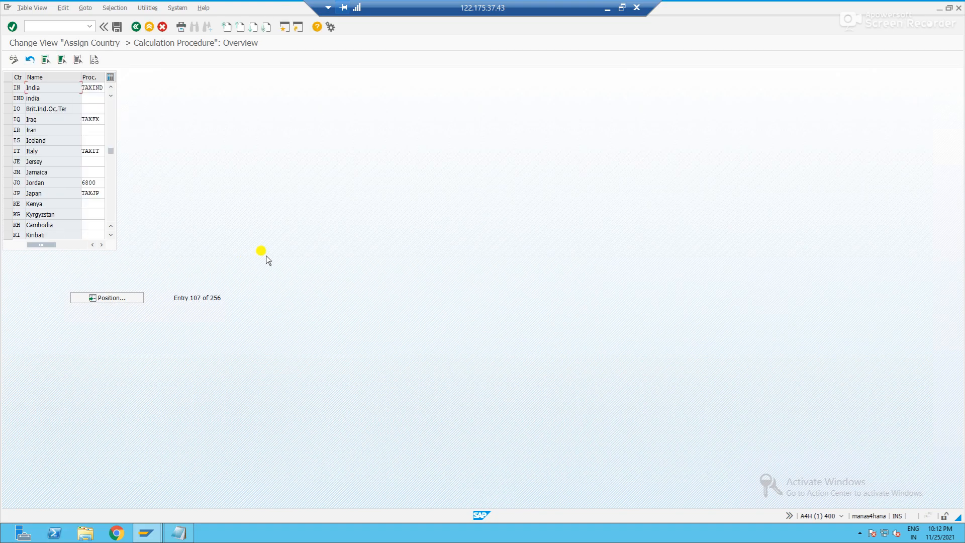
Step: Assign the copied procedure TAXINR to country India and save the assignment
{"action": "left_click", "coordinate": [95, 87]}
{"action": "key", "text": "ctrl+a"}
{"action": "key", "text": "ctrl+v"}
{"action": "key", "text": "Return"}
{"action": "left_click", "coordinate": [115, 29]}
{"action": "left_click", "coordinate": [106, 166]}
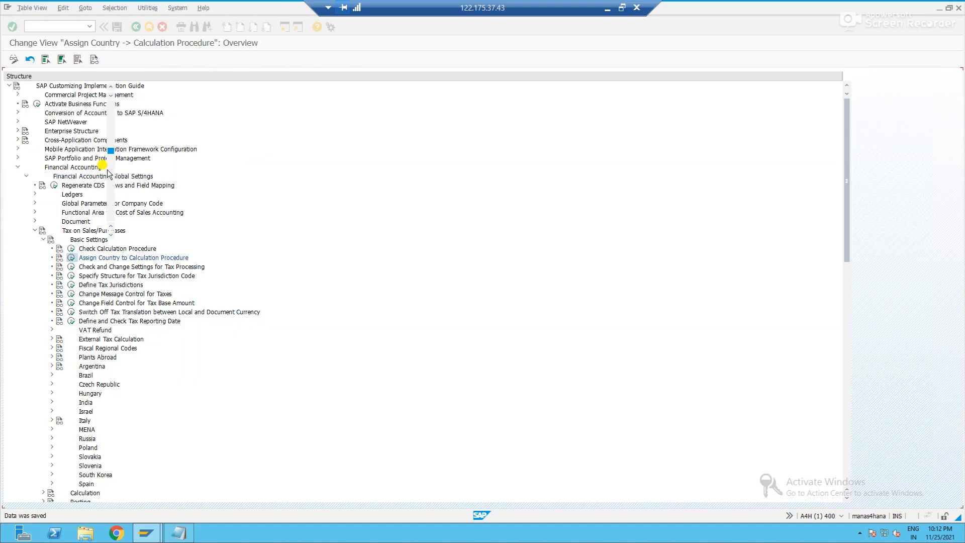
Step: Switch to Notepad and add blank lines after the line about creating the GL accounts and updating the tax category details
{"action": "key", "text": "alt+Tab"}
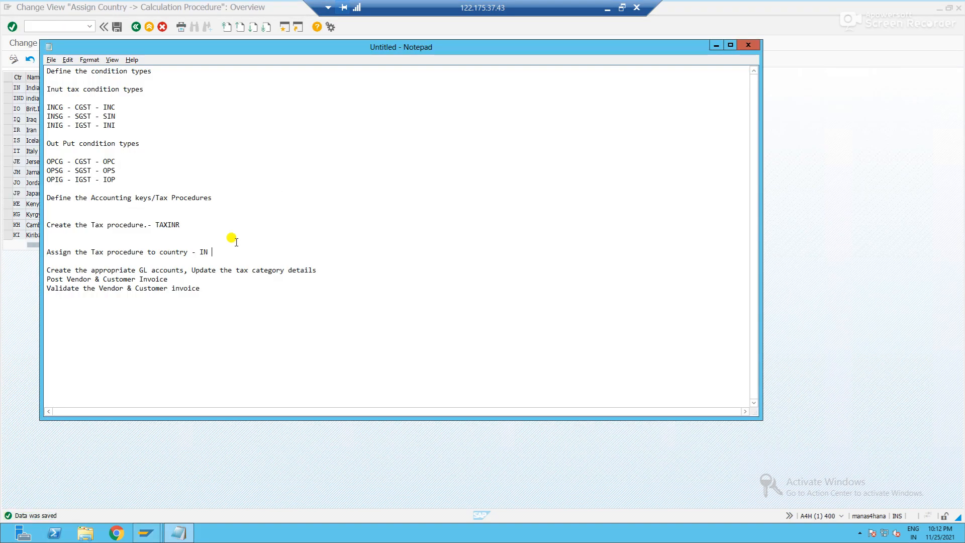
{"action": "left_click", "coordinate": [346, 272]}
{"action": "key", "text": "Return"}
{"action": "key", "text": "Return"}
Step: Return to SAP, open transaction FS00 and change the company code to DAD1
{"action": "key", "text": "alt+Tab"}
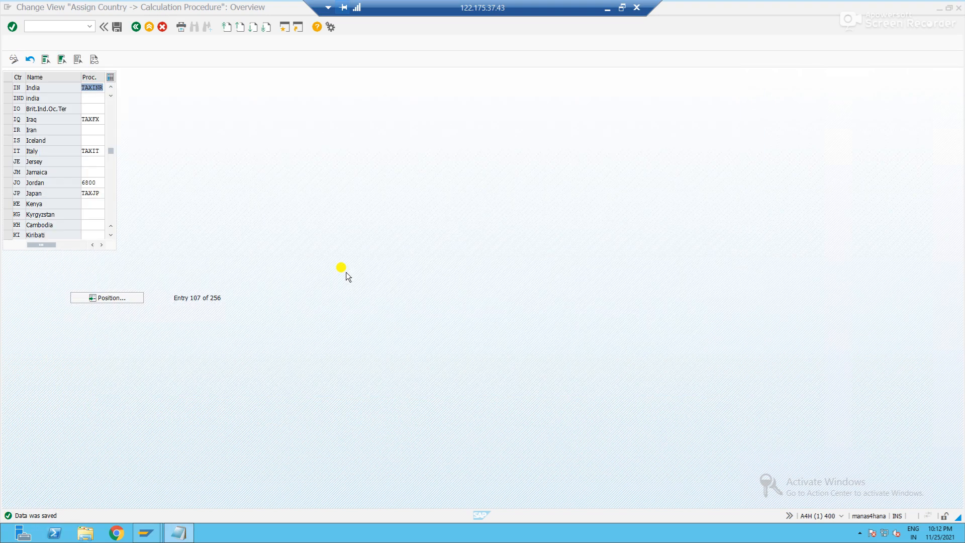
{"action": "left_click", "coordinate": [65, 27]}
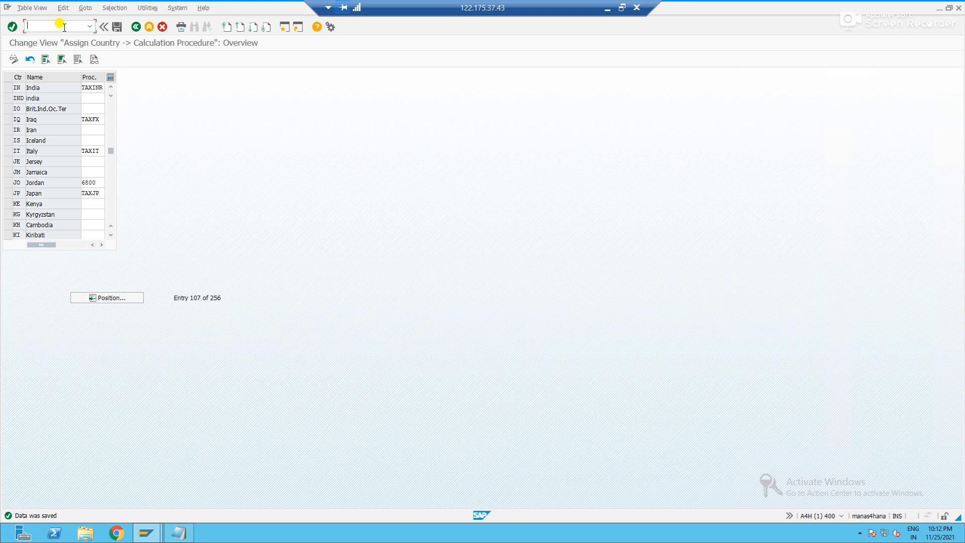
{"action": "type", "text": "/n"}
{"action": "key", "text": "Return"}
{"action": "type", "text": "fs00"}
{"action": "key", "text": "Return"}
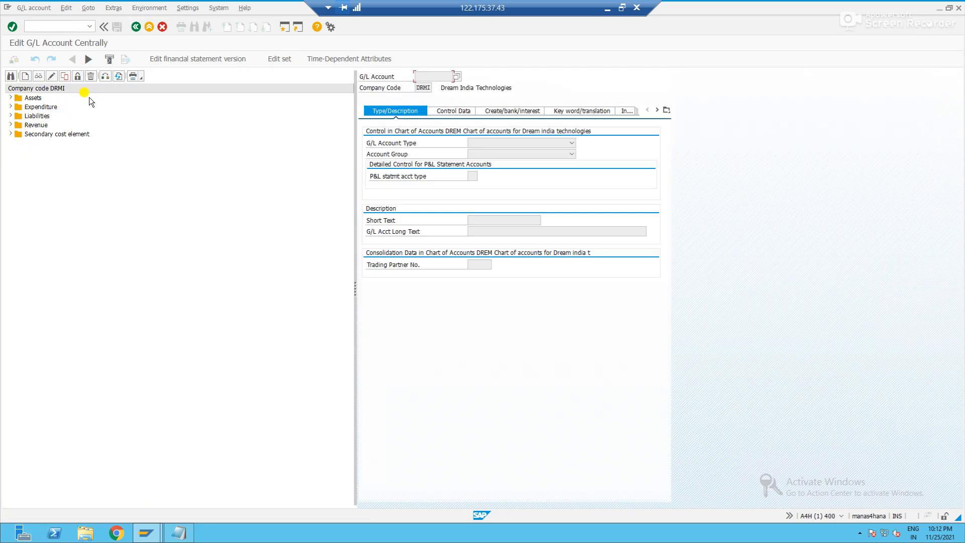
{"action": "left_click", "coordinate": [105, 76]}
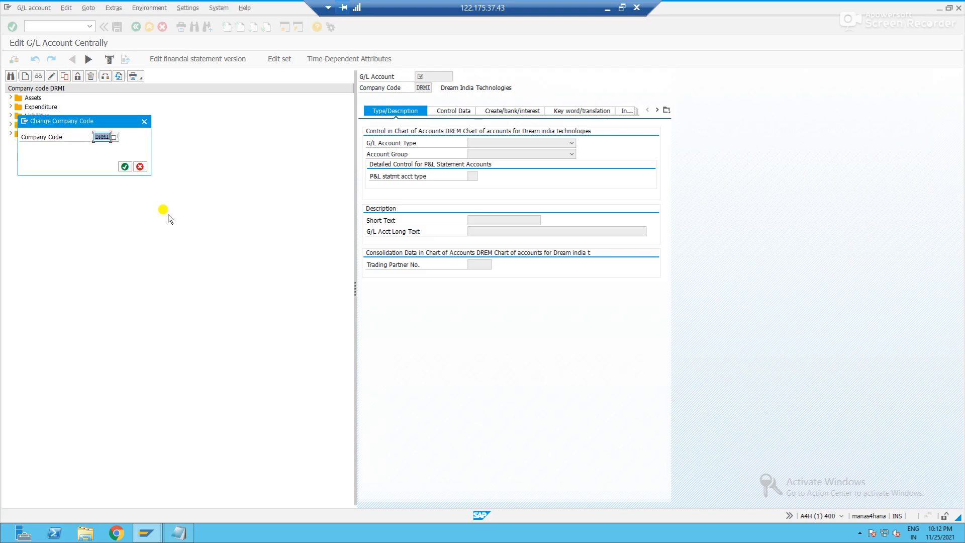
{"action": "type", "text": "DAD1"}
{"action": "key", "text": "Return"}
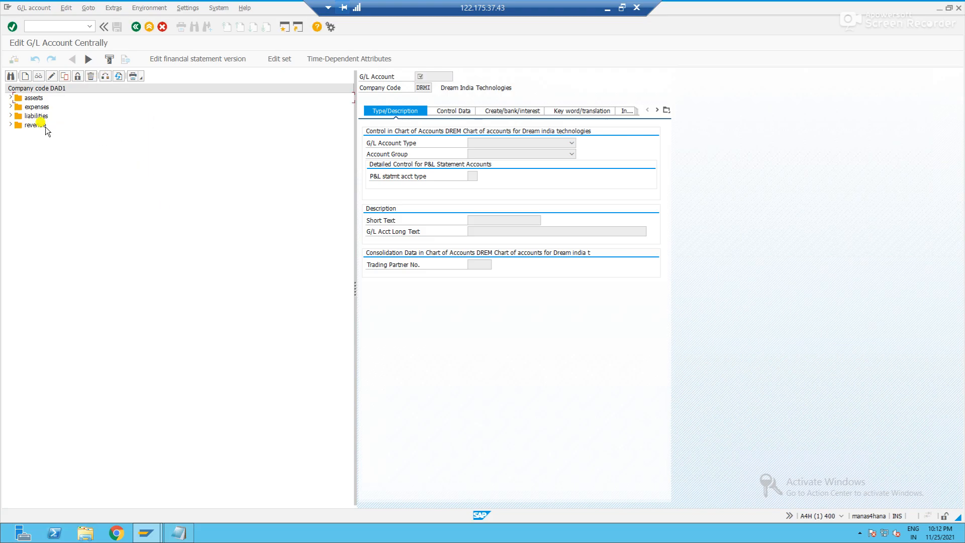
Step: Review asset account 001012 Input CGST, including its account type, control data and the available tax category options
{"action": "left_click", "coordinate": [10, 98]}
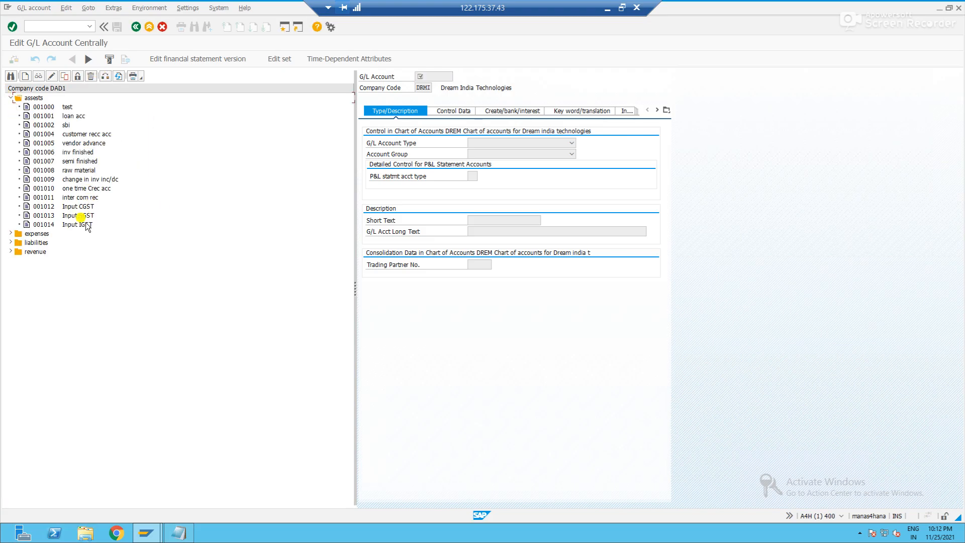
{"action": "left_click", "coordinate": [43, 207]}
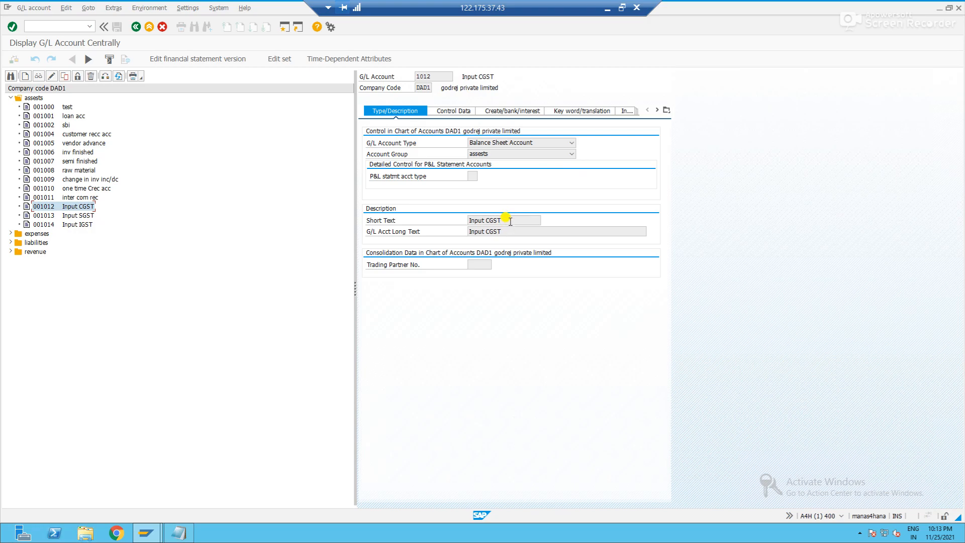
{"action": "left_click", "coordinate": [457, 114]}
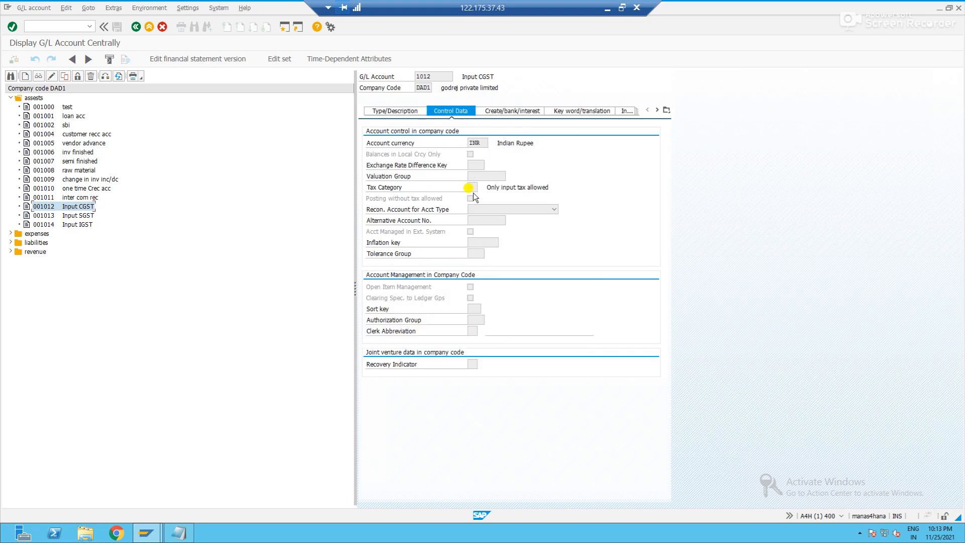
{"action": "left_click", "coordinate": [473, 185]}
{"action": "left_click", "coordinate": [481, 188]}
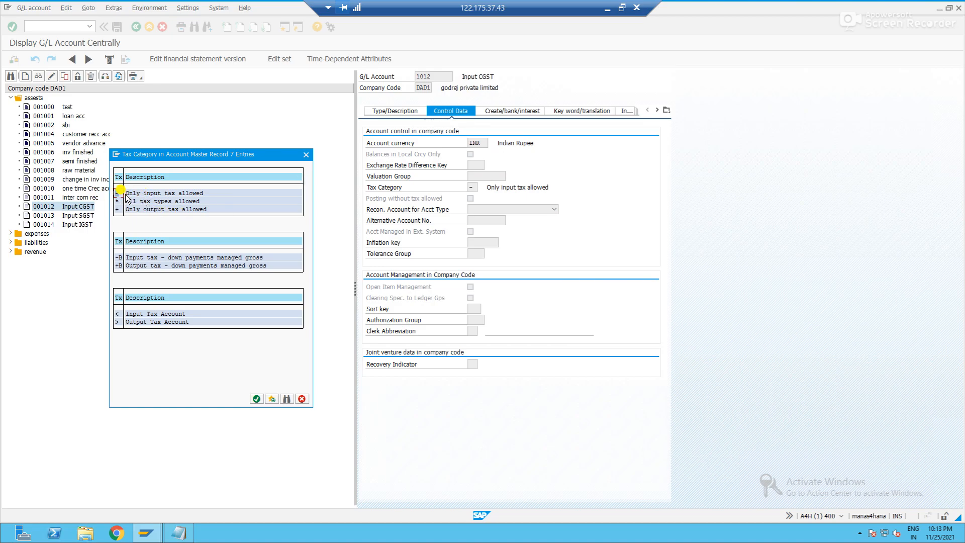
{"action": "left_click", "coordinate": [306, 155]}
{"action": "left_click", "coordinate": [514, 110]}
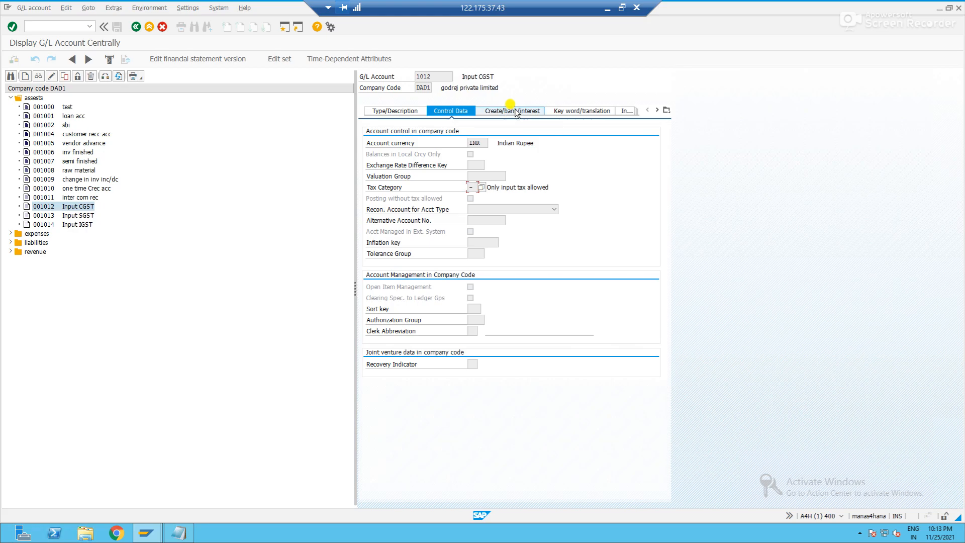
{"action": "left_click", "coordinate": [462, 113]}
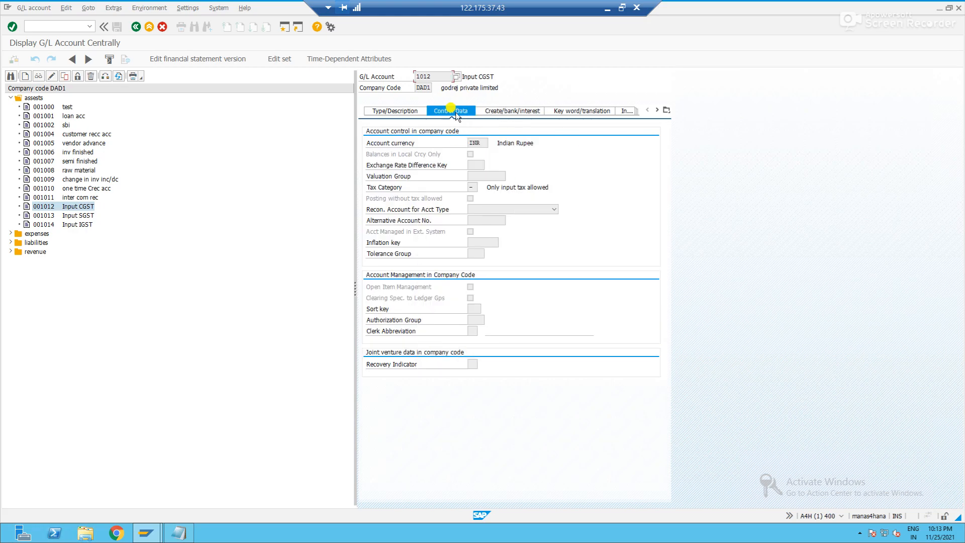
{"action": "left_click", "coordinate": [382, 111]}
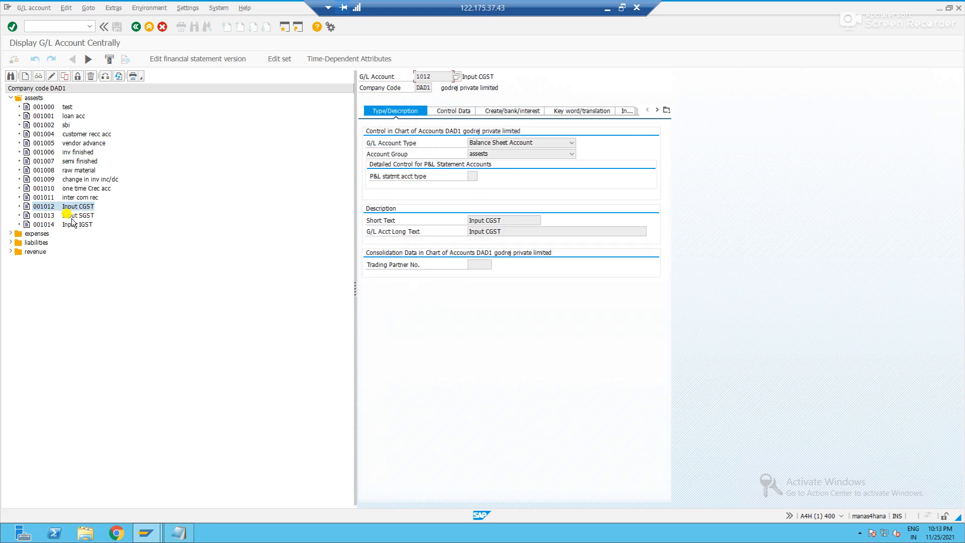
Step: Review asset accounts 001013 Input SGST and 001014 Input IGST, checking the IGST account's tax category
{"action": "left_click", "coordinate": [48, 215]}
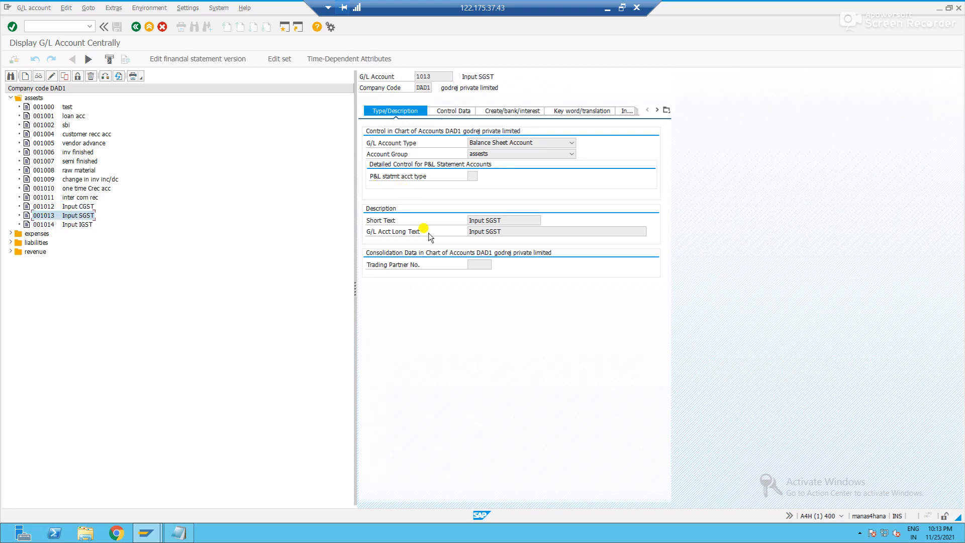
{"action": "left_click_drag", "start_coordinate": [522, 221], "coordinate": [446, 222]}
{"action": "left_click_drag", "start_coordinate": [442, 76], "coordinate": [376, 75]}
{"action": "left_click", "coordinate": [48, 225]}
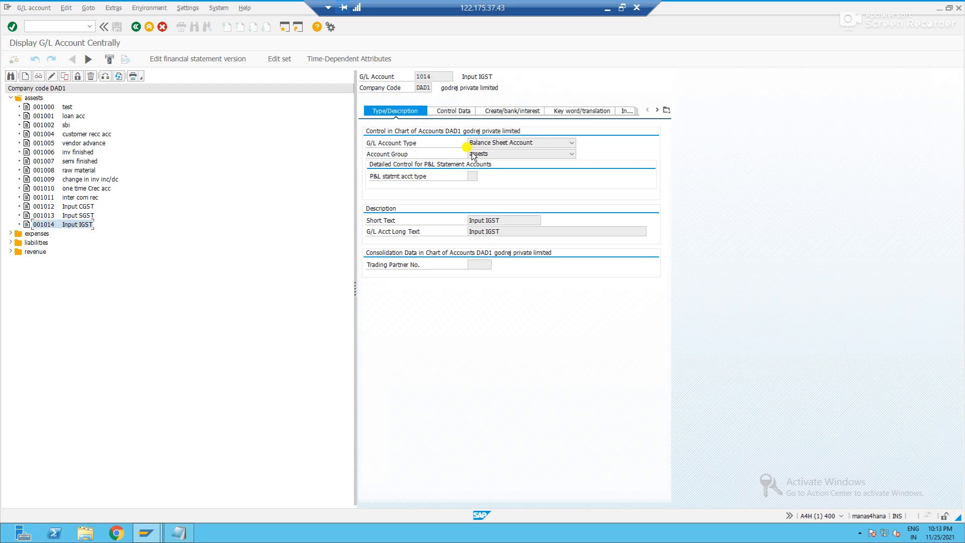
{"action": "left_click", "coordinate": [462, 112]}
{"action": "left_click", "coordinate": [475, 189]}
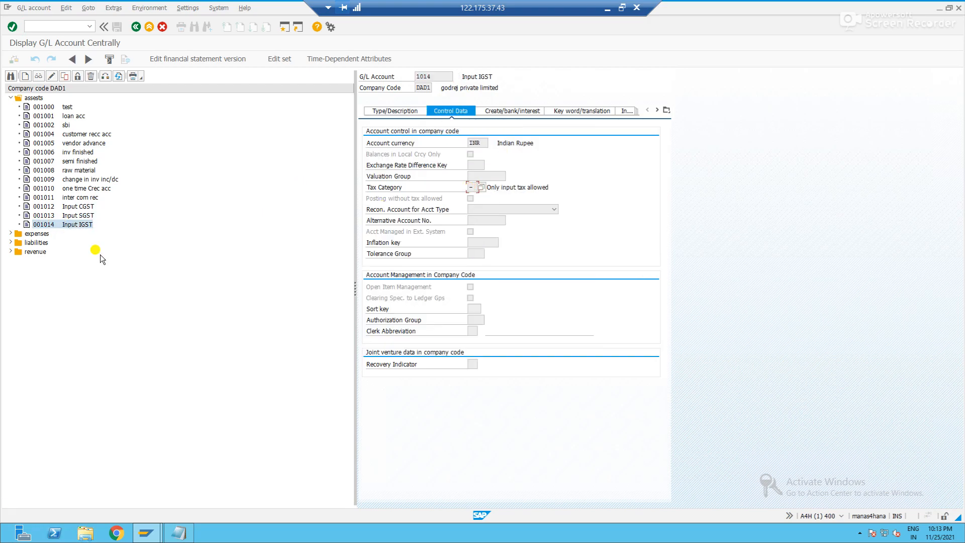
Step: Review liability account 002012 OutPut CGST, including its account type, tax category and the available tax category options
{"action": "left_click", "coordinate": [11, 242]}
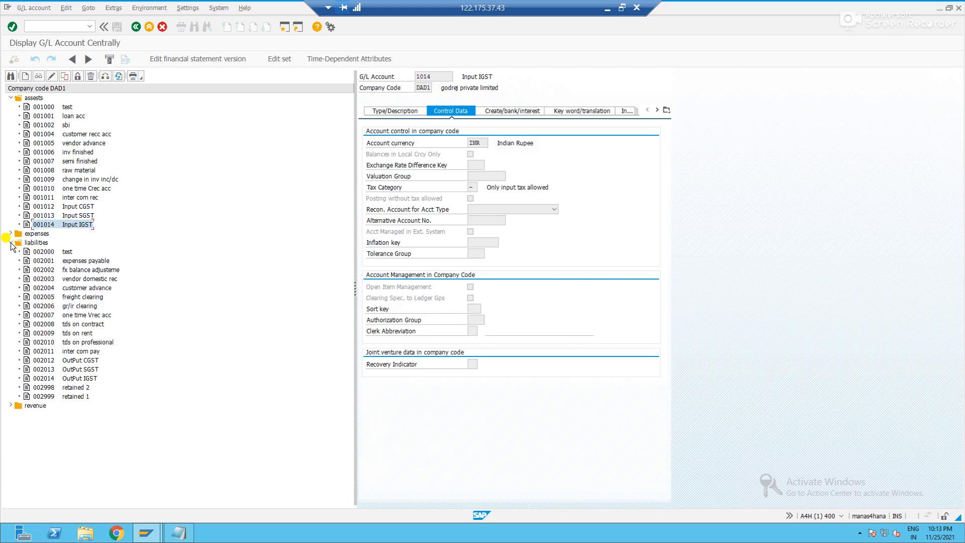
{"action": "double_click", "coordinate": [46, 360]}
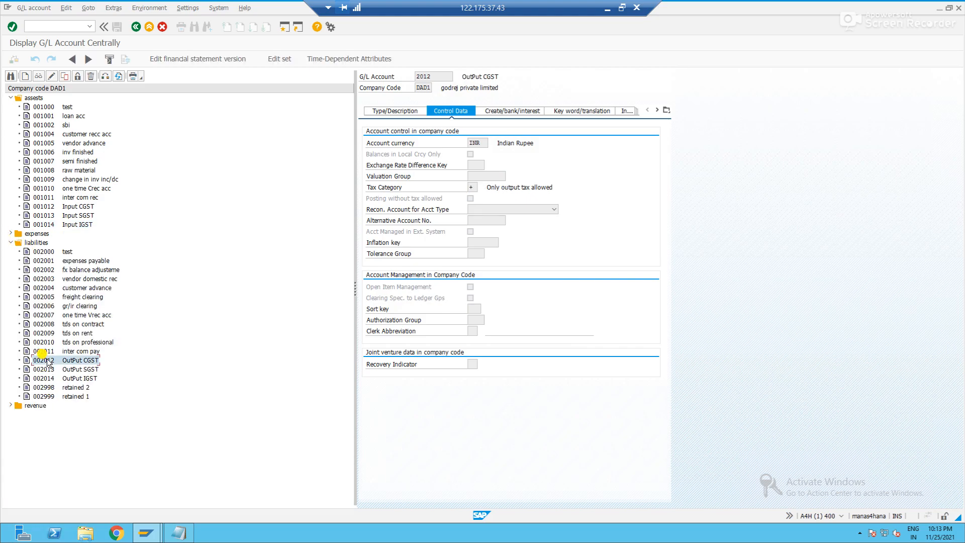
{"action": "left_click", "coordinate": [388, 114]}
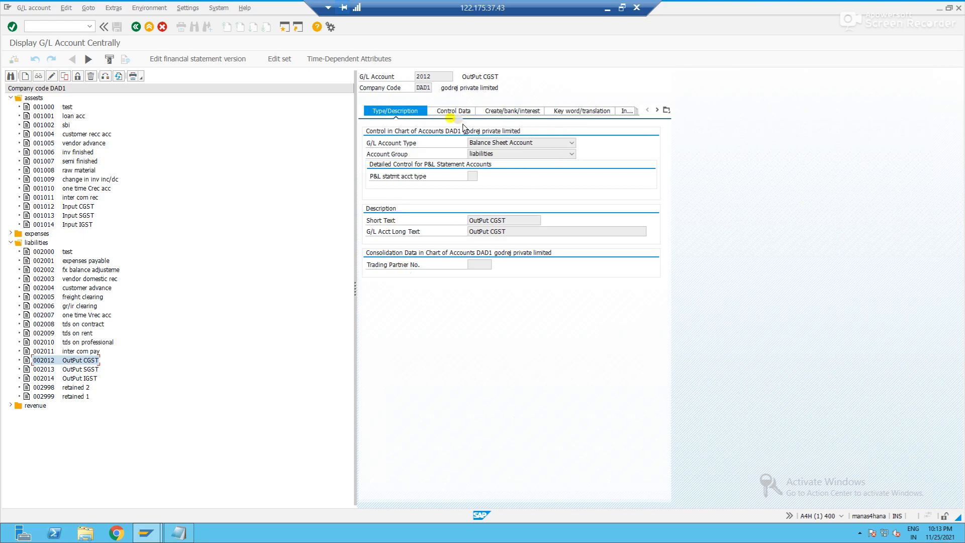
{"action": "left_click", "coordinate": [450, 111]}
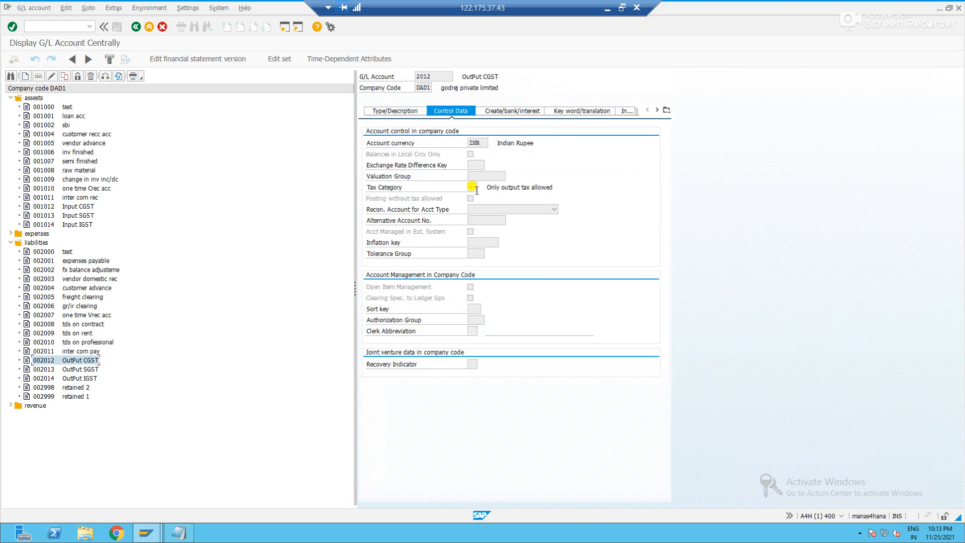
{"action": "left_click", "coordinate": [475, 188]}
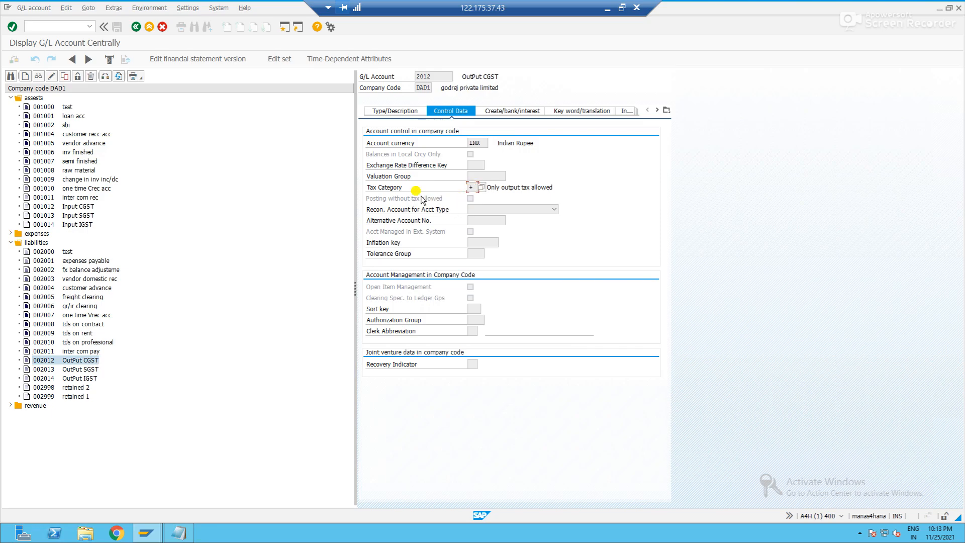
{"action": "left_click", "coordinate": [478, 187]}
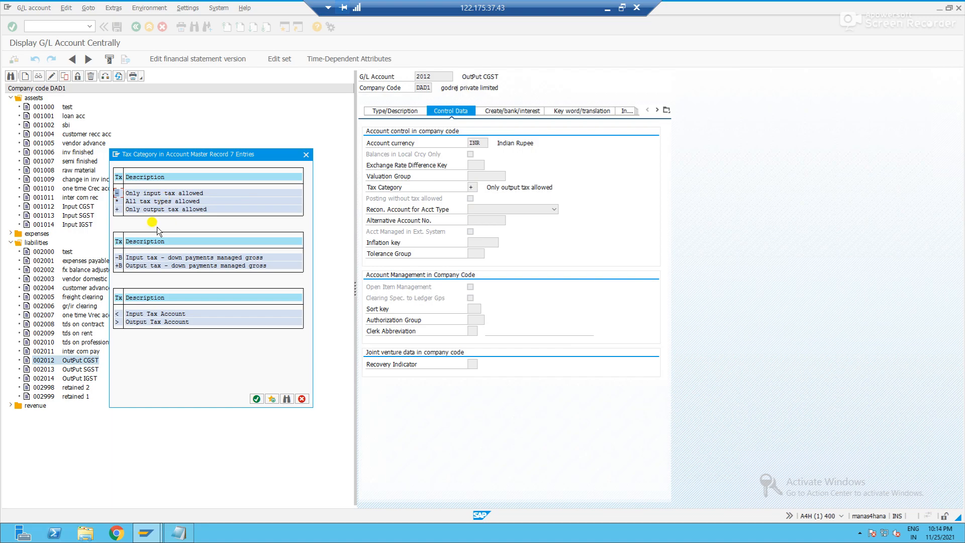
{"action": "left_click", "coordinate": [167, 200]}
{"action": "left_click", "coordinate": [256, 398]}
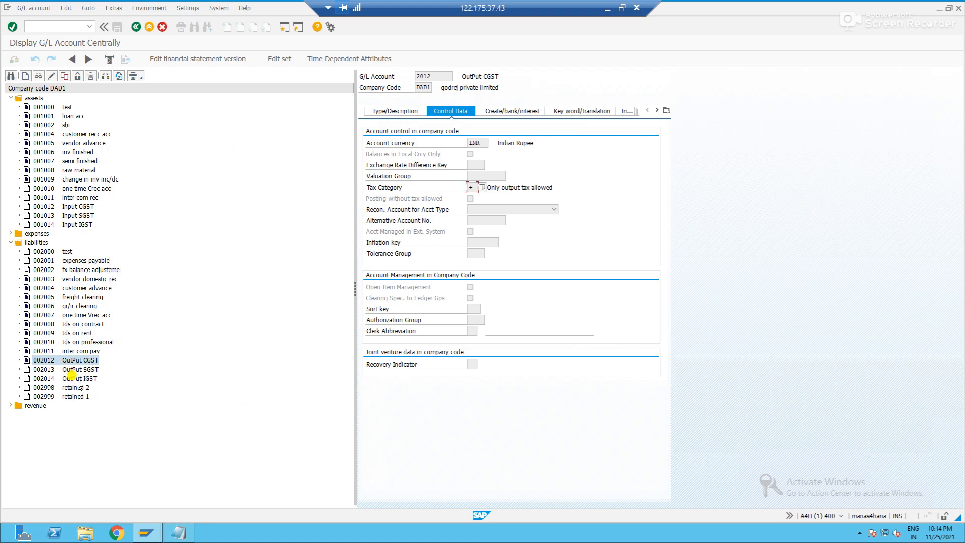
Step: In Notepad, add the line "Assign the GL accounts to tax keys - OB40" below the GL account creation line
{"action": "left_click", "coordinate": [179, 531]}
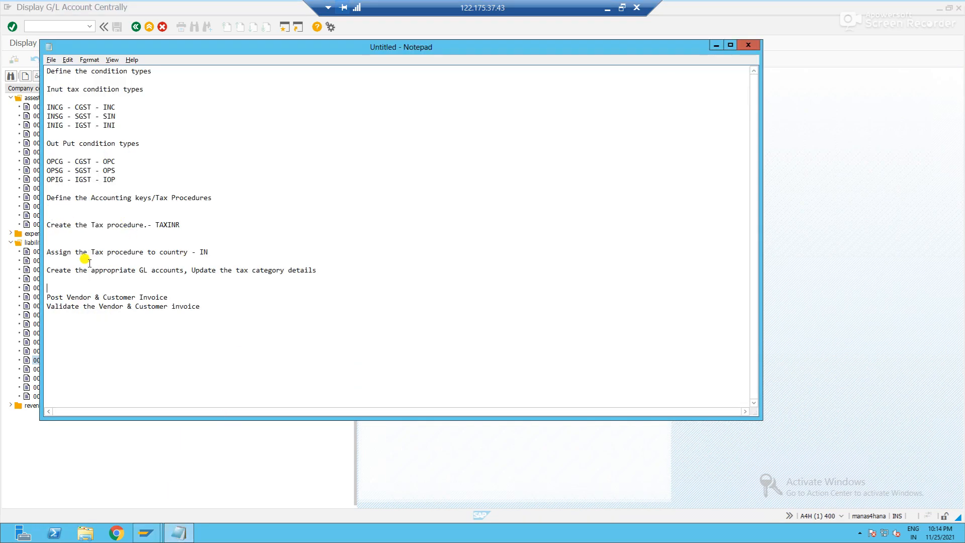
{"action": "left_click", "coordinate": [178, 298]}
{"action": "left_click", "coordinate": [325, 269]}
{"action": "key", "text": "Return"}
{"action": "key", "text": "Return"}
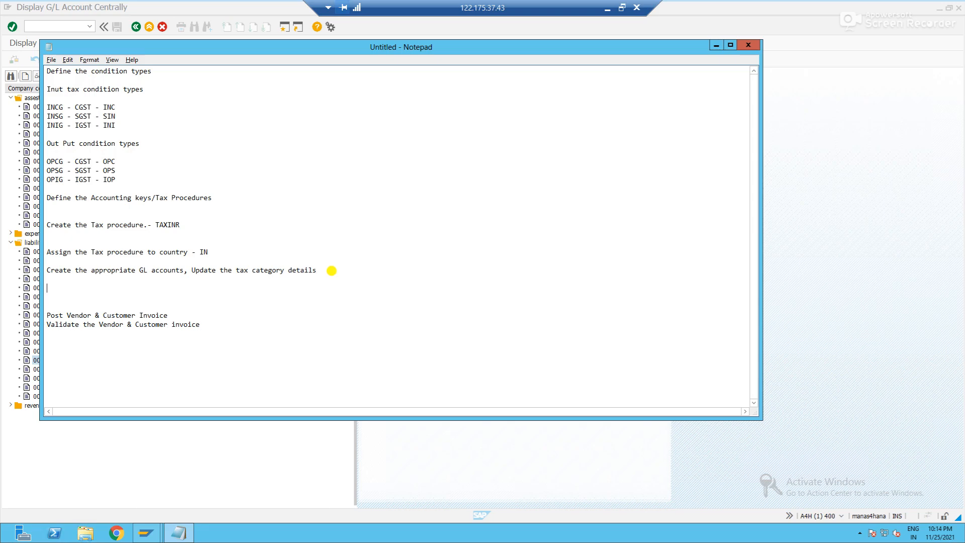
{"action": "type", "text": "Assign the GL accounts"}
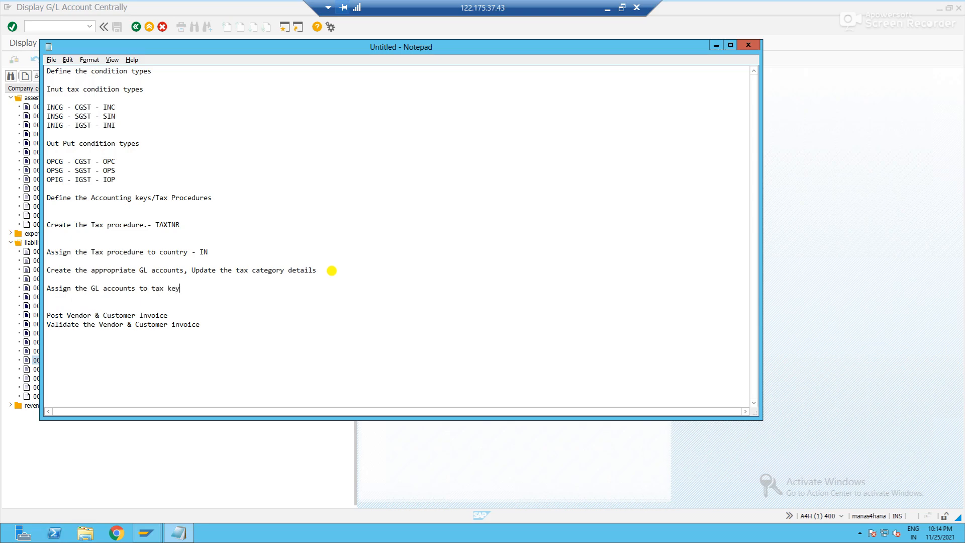
{"action": "type", "text": "to tax keys - OB40"}
Step: Switch back to SAP and open transaction OB40
{"action": "key", "text": "alt+Tab"}
{"action": "left_click", "coordinate": [60, 25]}
{"action": "type", "text": "/"}
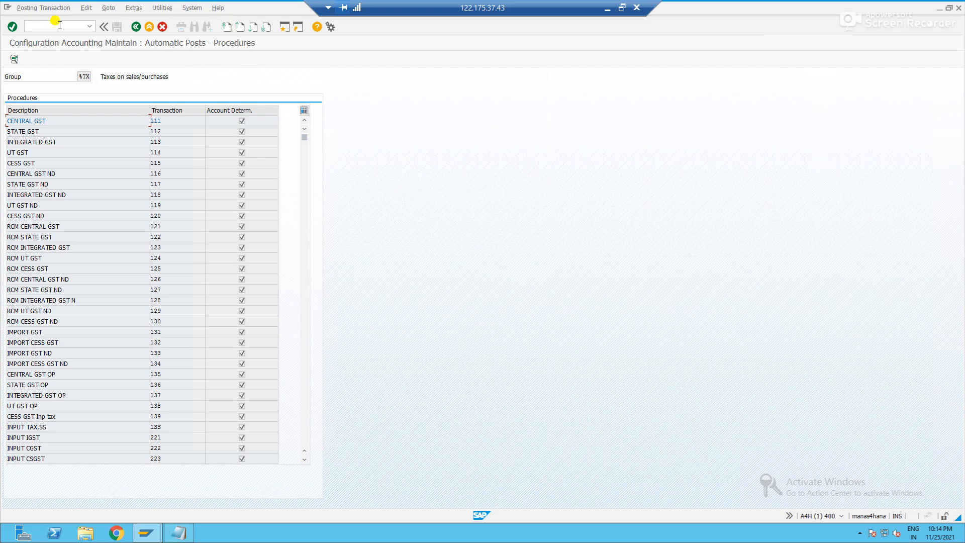
Step: Check the account keys of the input tax condition types in the Notepad notes, then return to SAP
{"action": "key", "text": "alt+Tab"}
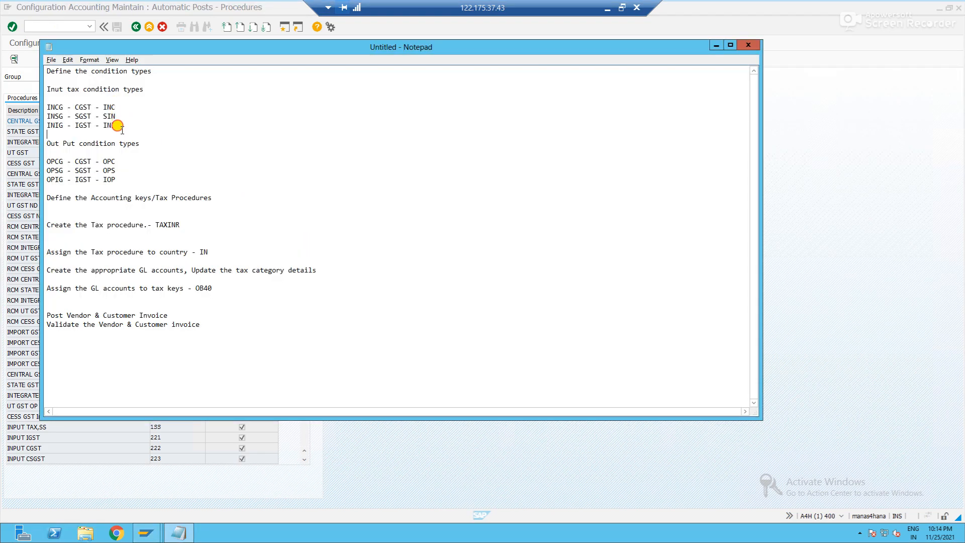
{"action": "left_click_drag", "start_coordinate": [116, 126], "coordinate": [52, 98]}
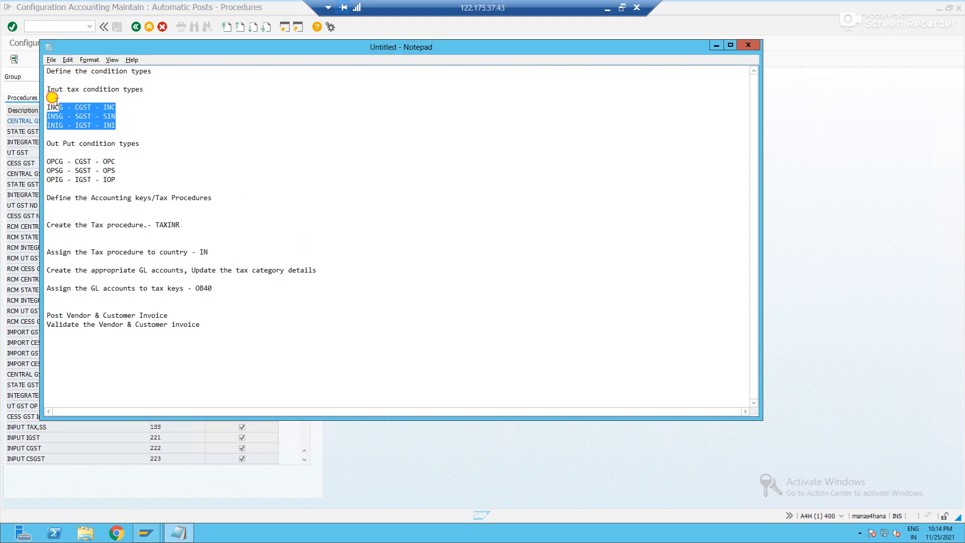
{"action": "left_click", "coordinate": [122, 106]}
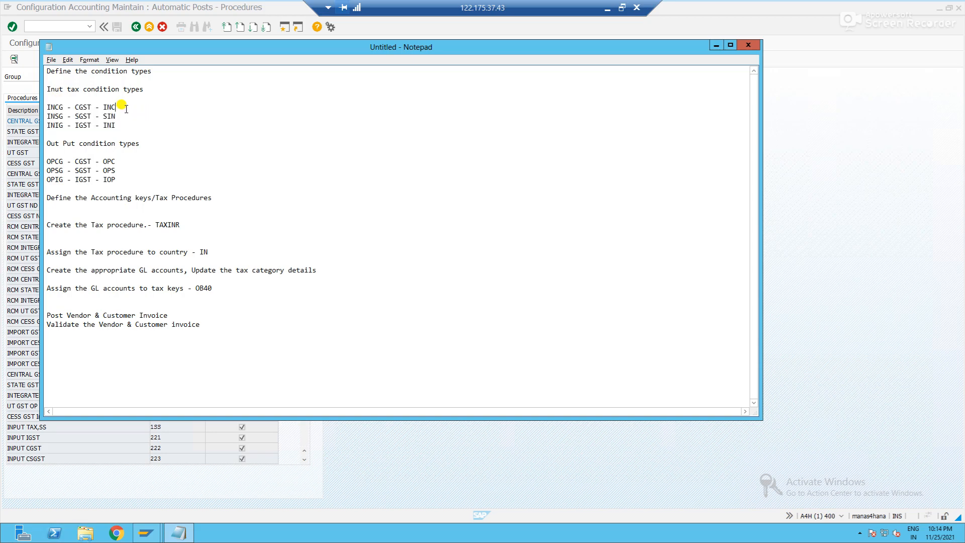
{"action": "key", "text": "alt+Tab"}
Step: Find transaction key INC (INPUT CGST) in the tax procedures and open it for chart of accounts DAD1
{"action": "left_click_drag", "start_coordinate": [305, 142], "coordinate": [302, 183]}
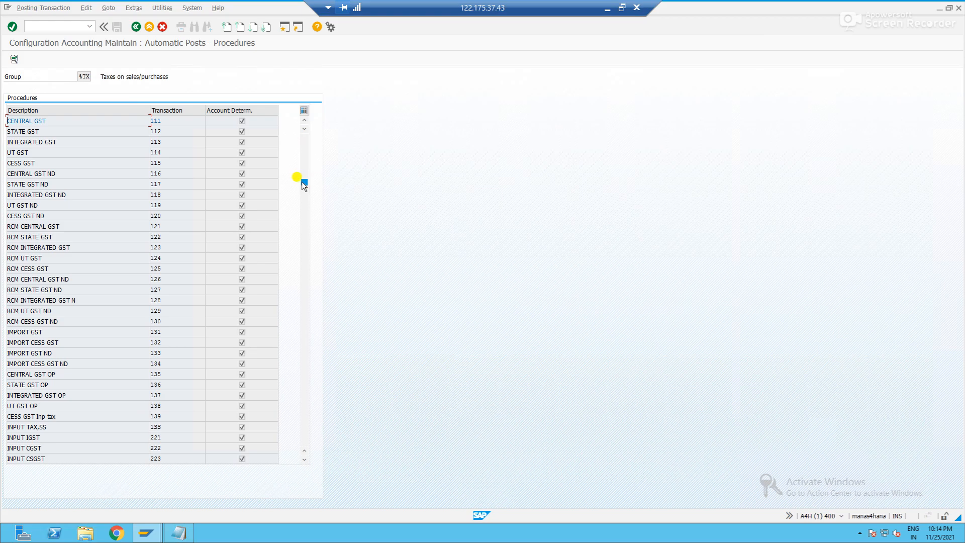
{"action": "left_click", "coordinate": [300, 219]}
{"action": "left_click_drag", "start_coordinate": [304, 221], "coordinate": [304, 267]}
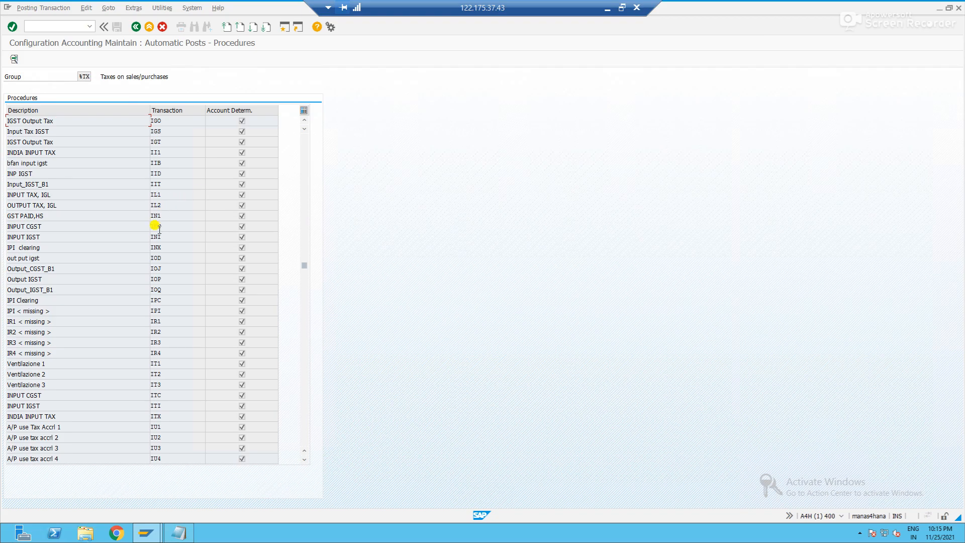
{"action": "left_click", "coordinate": [169, 225]}
{"action": "key", "text": "alt+Tab"}
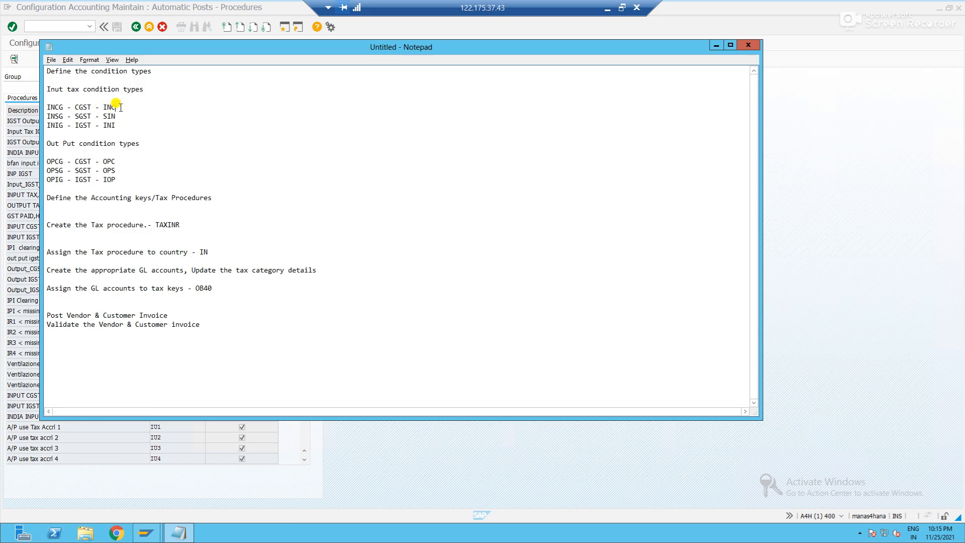
{"action": "key", "text": "alt+Tab"}
{"action": "double_click", "coordinate": [166, 226]}
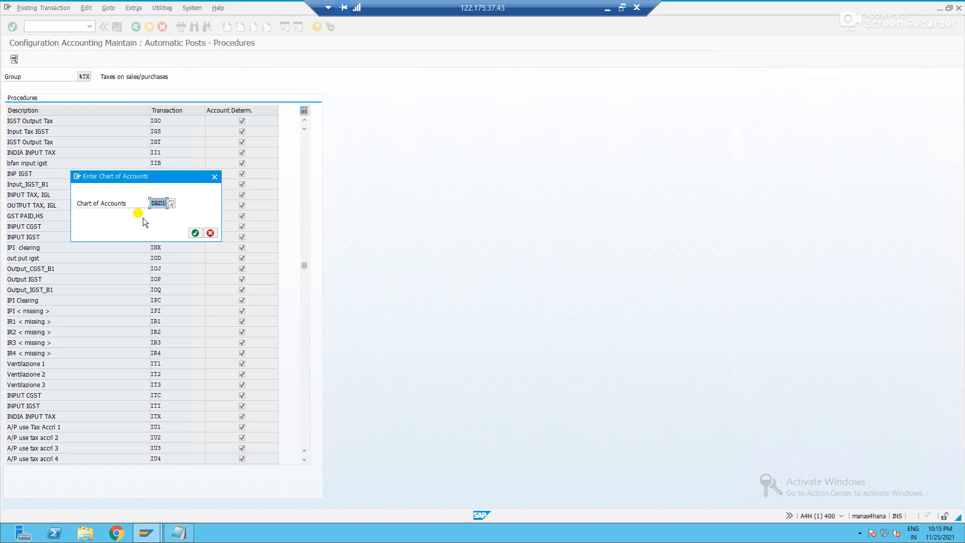
{"action": "key", "text": "Return"}
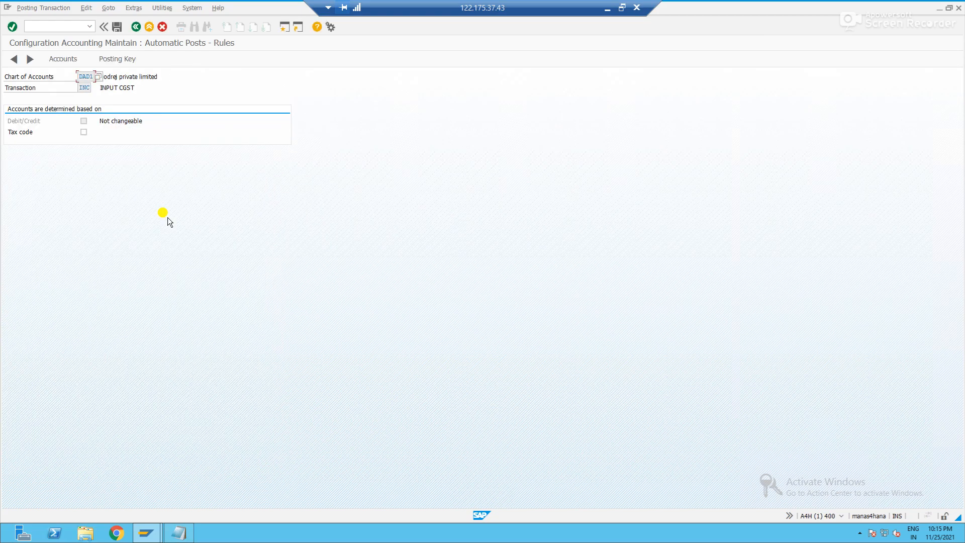
Step: Save the account determination rules of transaction INC (INPUT CGST), leaving the tax code distinction off
{"action": "left_click", "coordinate": [122, 60]}
{"action": "left_click", "coordinate": [133, 180]}
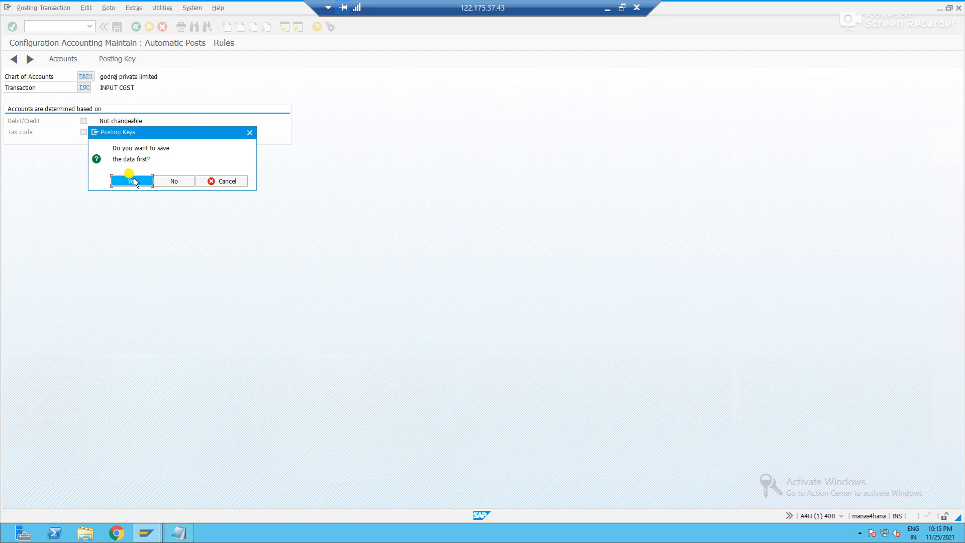
Step: Try to save G/L account 1012 (Input CGST) for transaction INC, and clear the account entry
{"action": "left_click", "coordinate": [48, 132]}
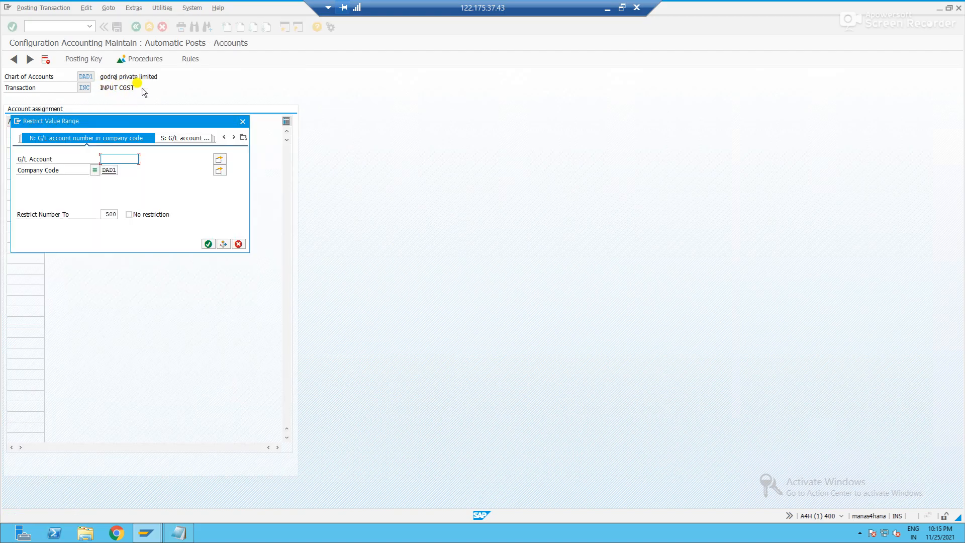
{"action": "key", "text": "Return"}
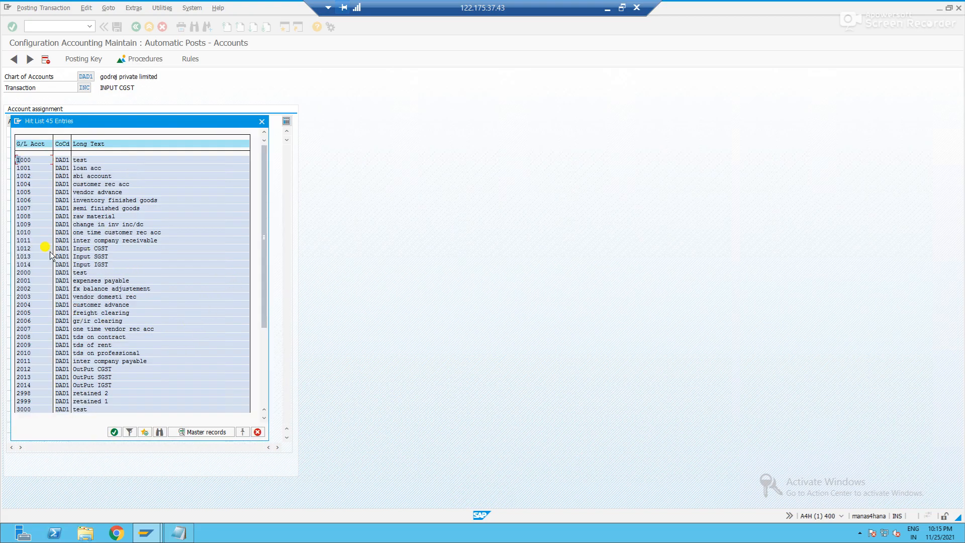
{"action": "left_click", "coordinate": [85, 249]}
{"action": "double_click", "coordinate": [85, 249]}
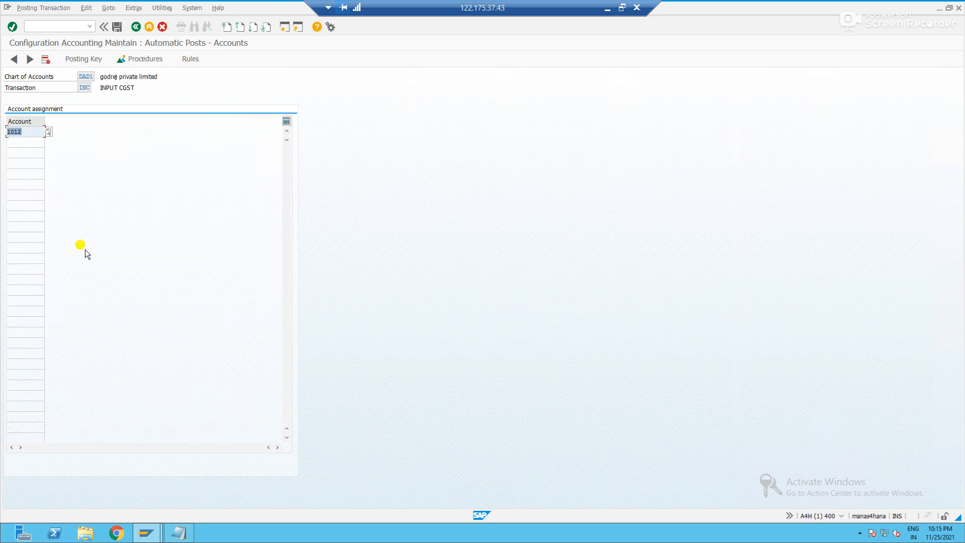
{"action": "left_click", "coordinate": [115, 29]}
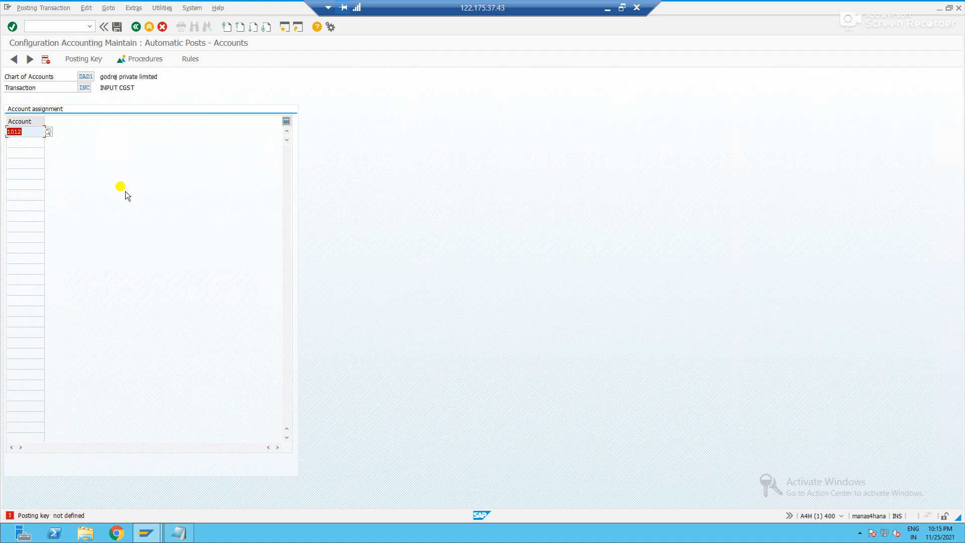
{"action": "left_click", "coordinate": [83, 60]}
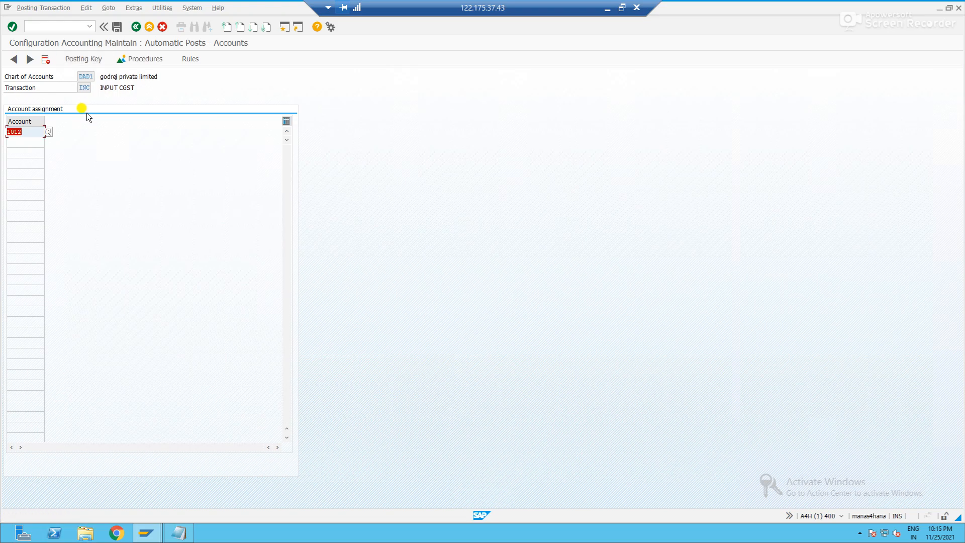
{"action": "key", "text": "Delete"}
Step: Set the posting keys of transaction INC to debit 40 and credit 50, and save them in the GST Configuration request
{"action": "left_click", "coordinate": [78, 58]}
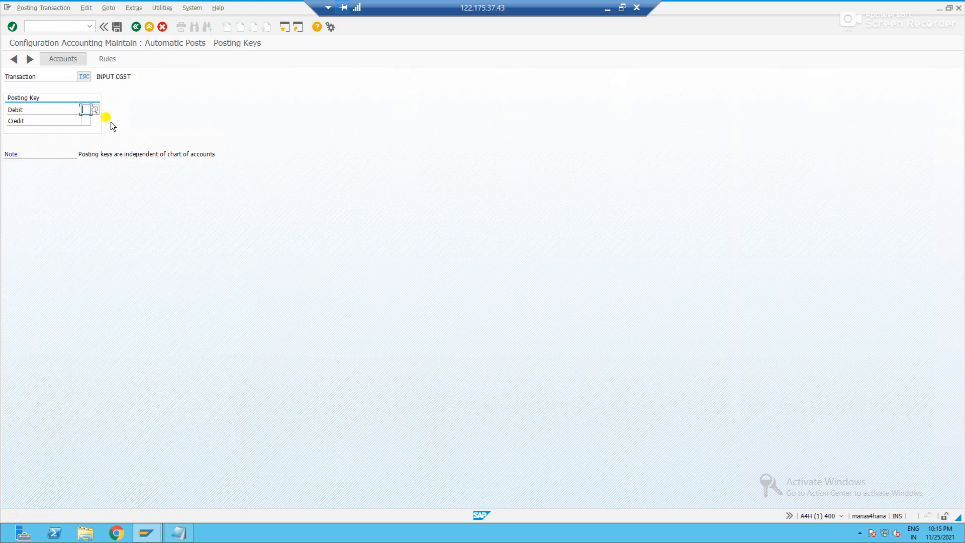
{"action": "type", "text": "40"}
{"action": "key", "text": "Tab"}
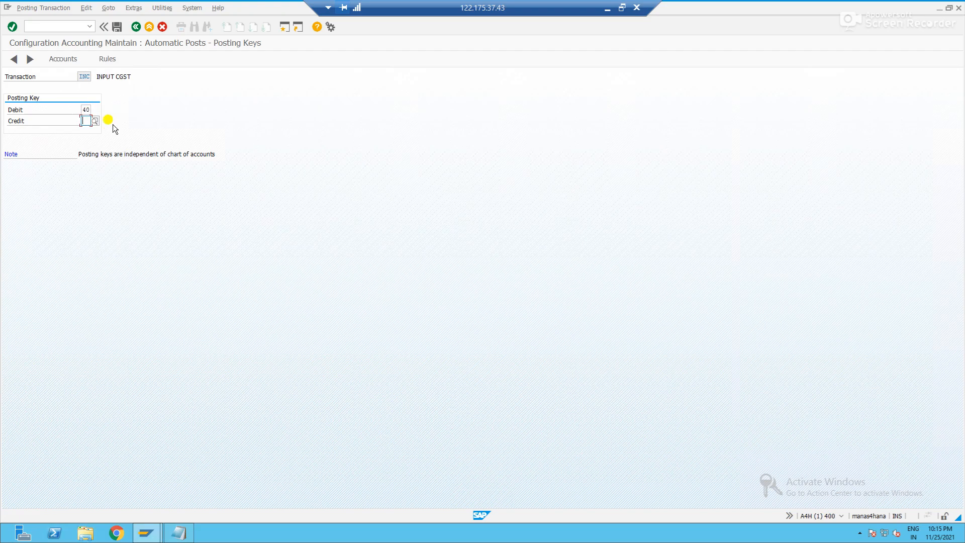
{"action": "type", "text": "50"}
{"action": "key", "text": "Return"}
{"action": "left_click", "coordinate": [106, 58]}
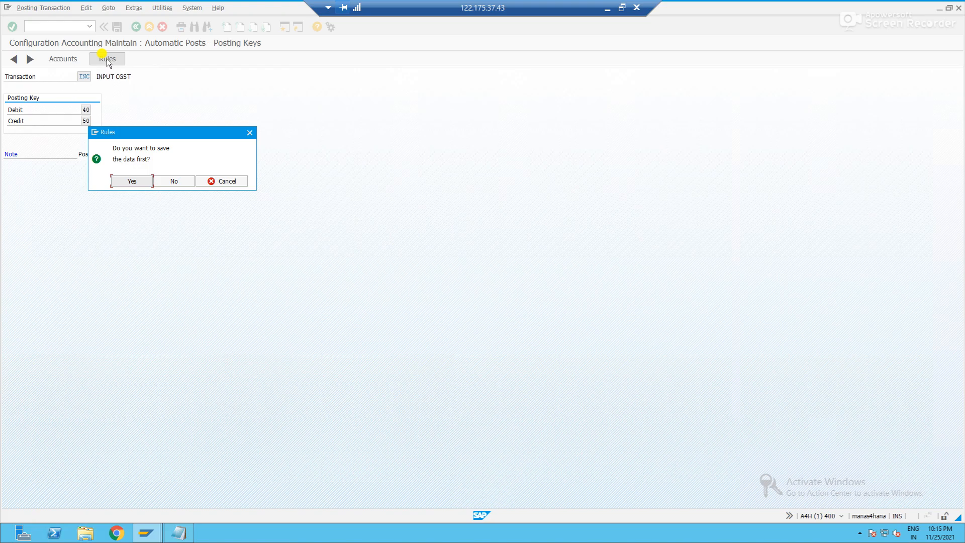
{"action": "left_click", "coordinate": [120, 181]}
{"action": "left_click", "coordinate": [111, 169]}
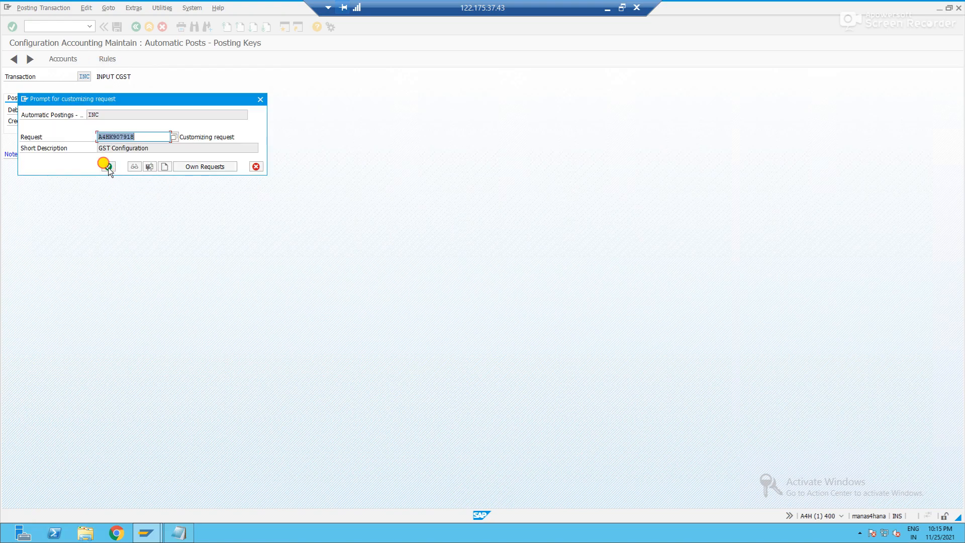
Step: Assign G/L account 1012 to transaction INC, save it in the GST Configuration request and return to the procedures list
{"action": "left_click", "coordinate": [68, 61]}
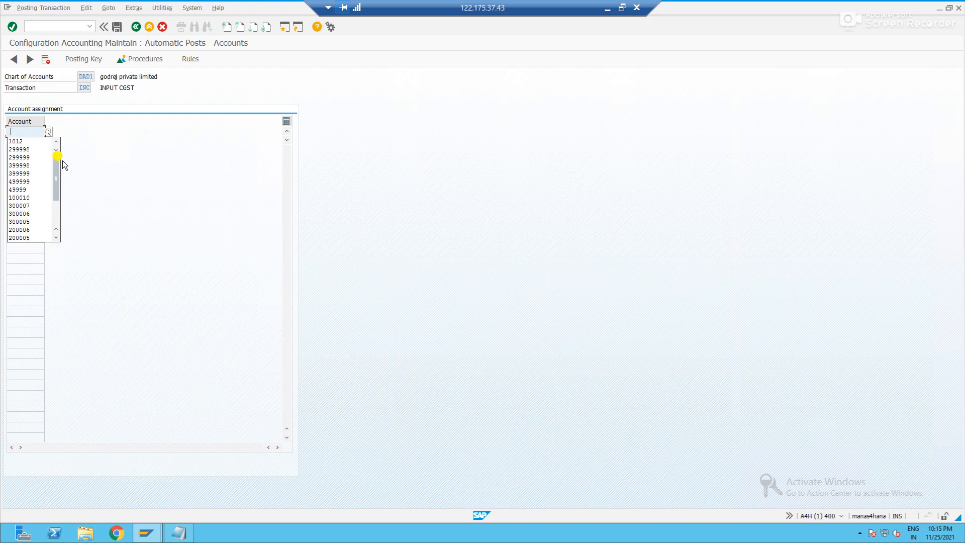
{"action": "key", "text": "Down"}
{"action": "key", "text": "Return"}
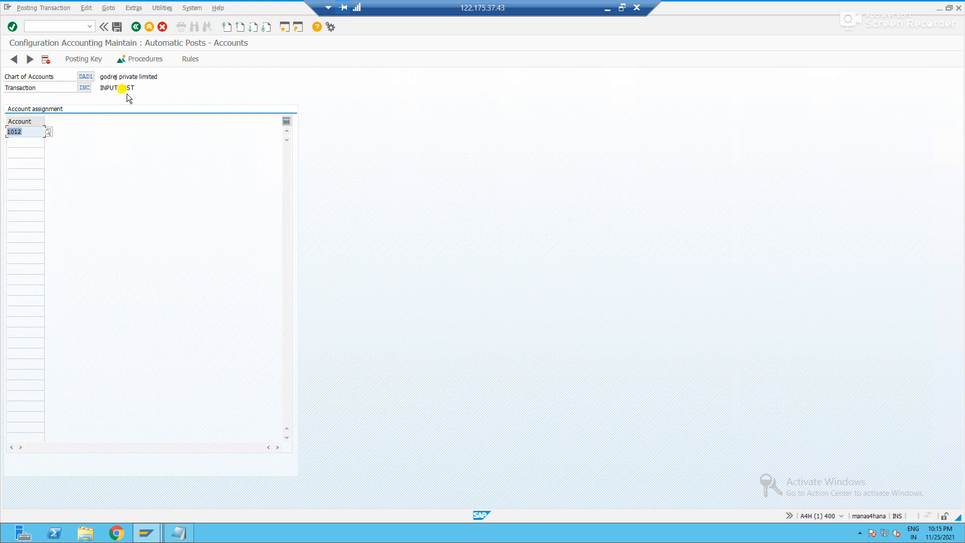
{"action": "left_click", "coordinate": [117, 26]}
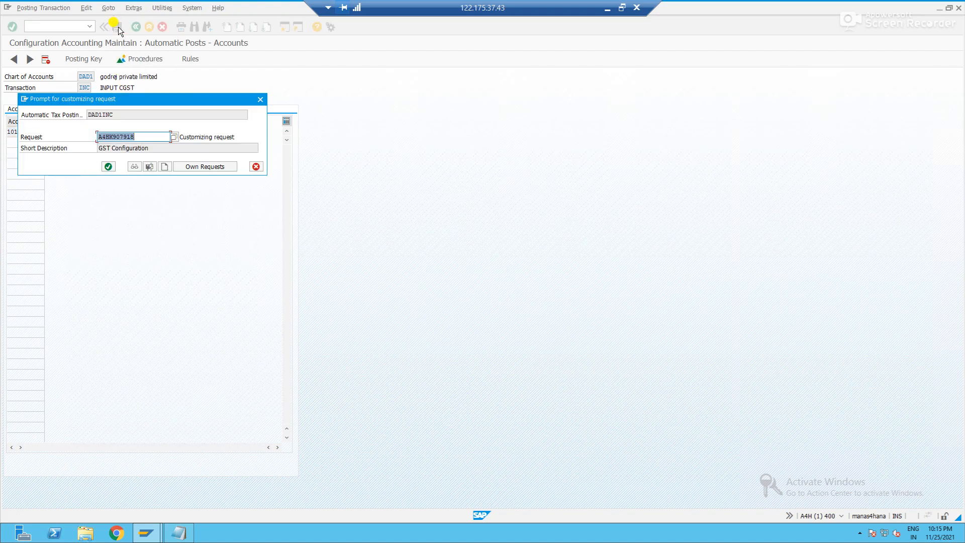
{"action": "left_click", "coordinate": [110, 167]}
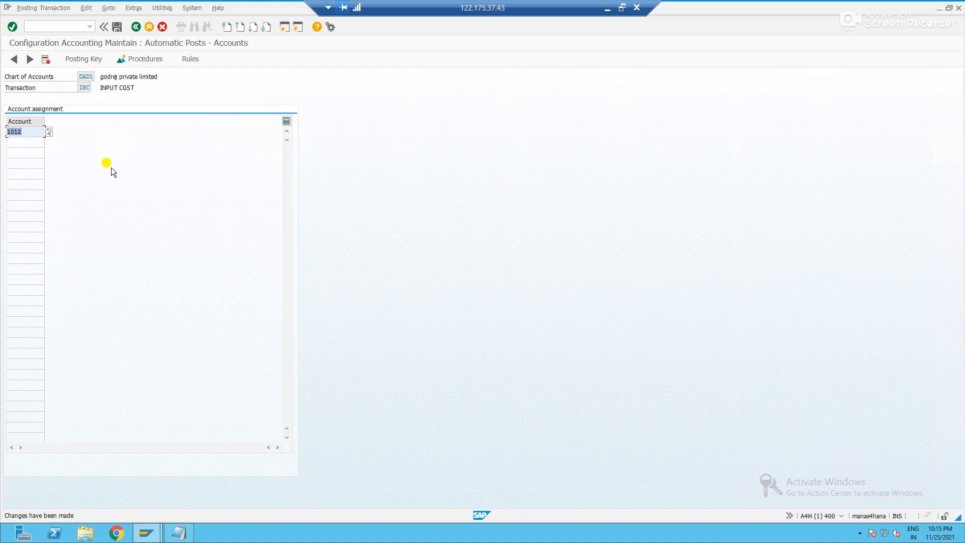
{"action": "left_click", "coordinate": [134, 28]}
Step: Look up the account key for input SGST in the Notepad notes, then switch back to SAP
{"action": "key", "text": "alt+Tab"}
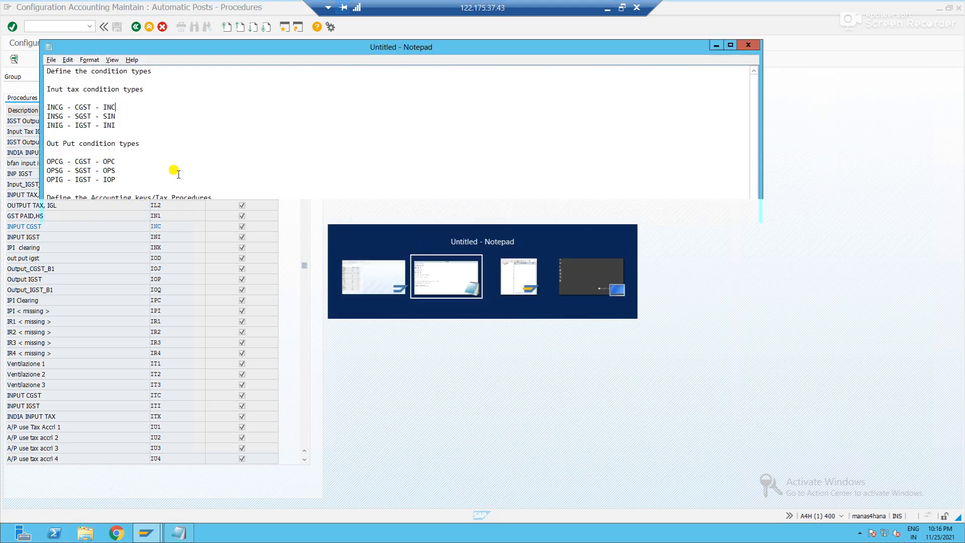
{"action": "left_click", "coordinate": [127, 116]}
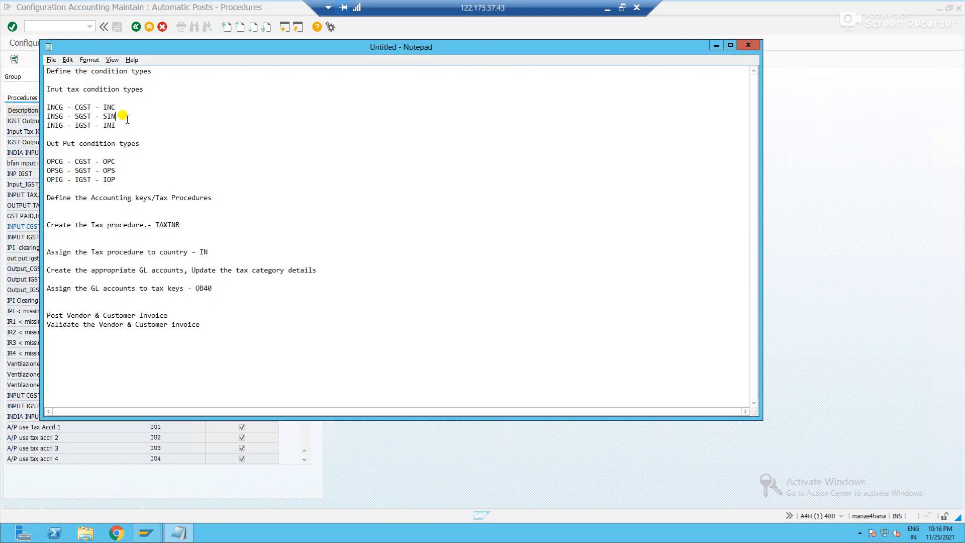
{"action": "key", "text": "alt+Tab"}
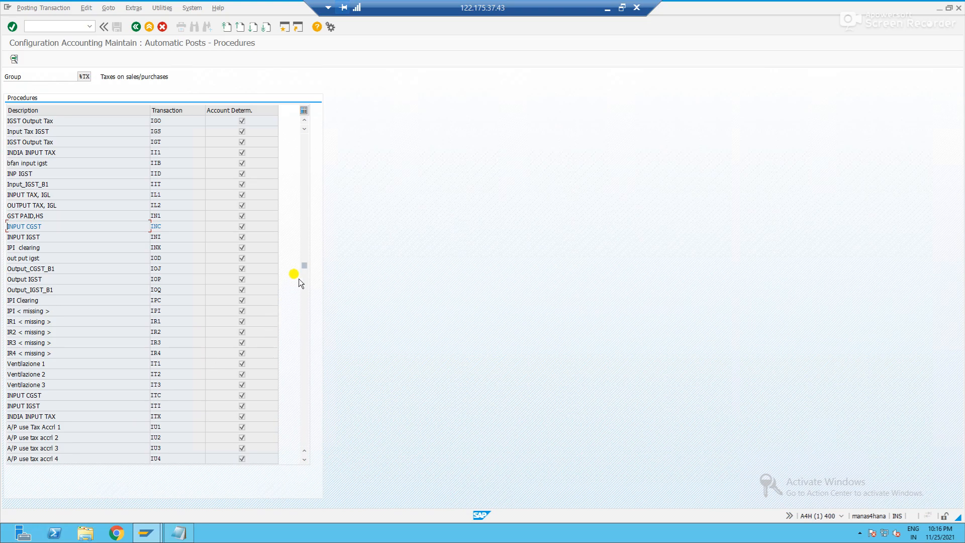
Step: Open transaction key SIN (INPUT SGST) from the tax procedures and save its rules with the tax code distinction off
{"action": "left_click", "coordinate": [306, 347]}
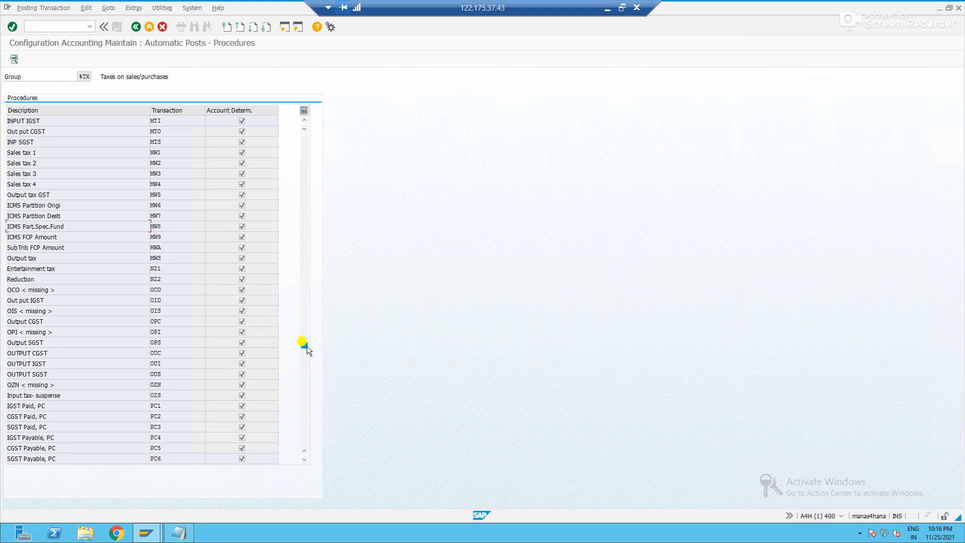
{"action": "left_click_drag", "start_coordinate": [306, 346], "coordinate": [306, 375]}
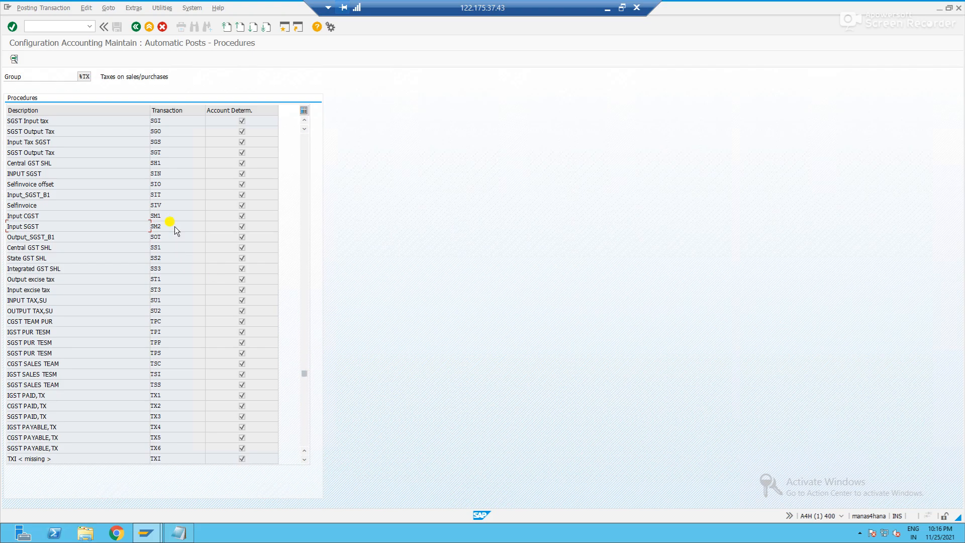
{"action": "left_click", "coordinate": [164, 173]}
{"action": "double_click", "coordinate": [166, 173]}
{"action": "left_click", "coordinate": [59, 55]}
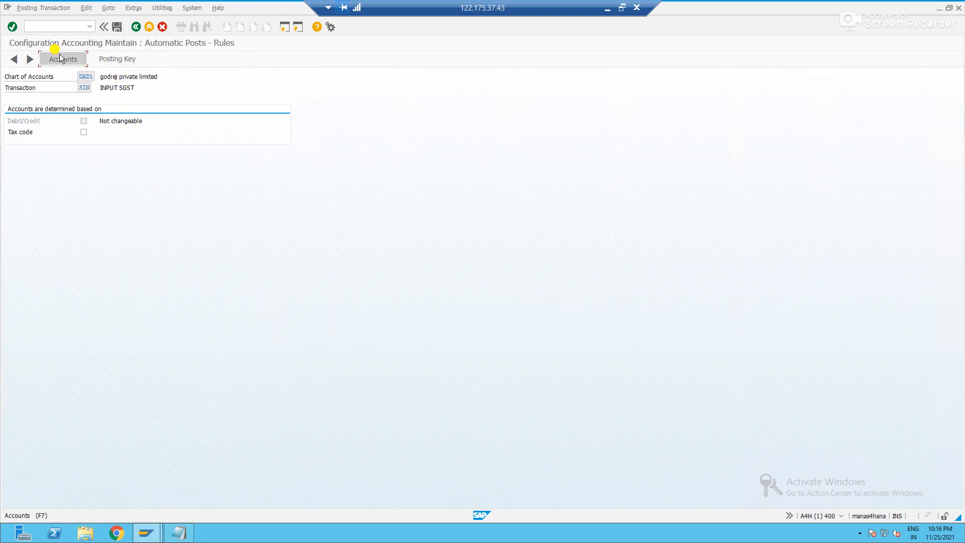
{"action": "left_click", "coordinate": [114, 59]}
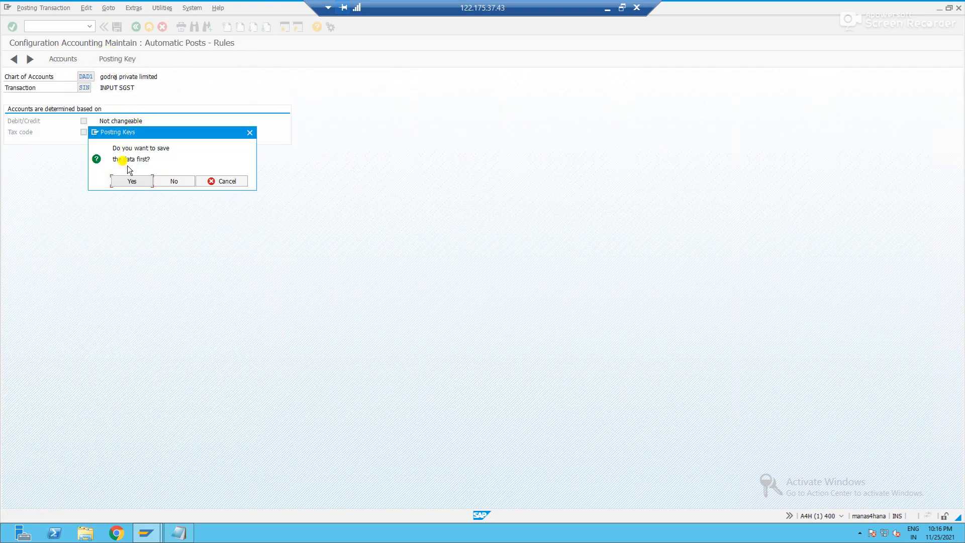
{"action": "left_click", "coordinate": [131, 181]}
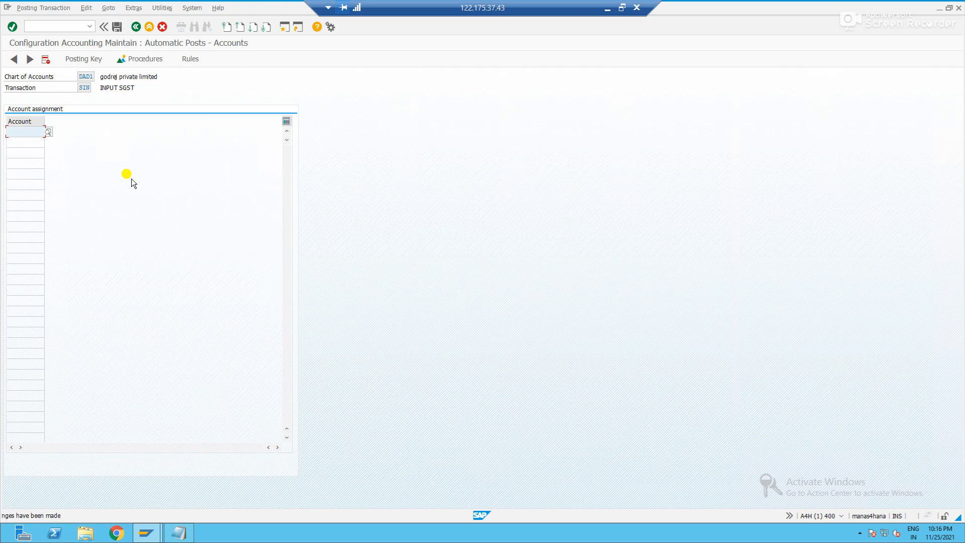
Step: Set the posting keys of transaction SIN to debit 40 and credit 50, and save them in the customizing request
{"action": "left_click", "coordinate": [84, 59]}
{"action": "type", "text": "40"}
{"action": "key", "text": "Tab"}
{"action": "type", "text": "50"}
{"action": "key", "text": "Return"}
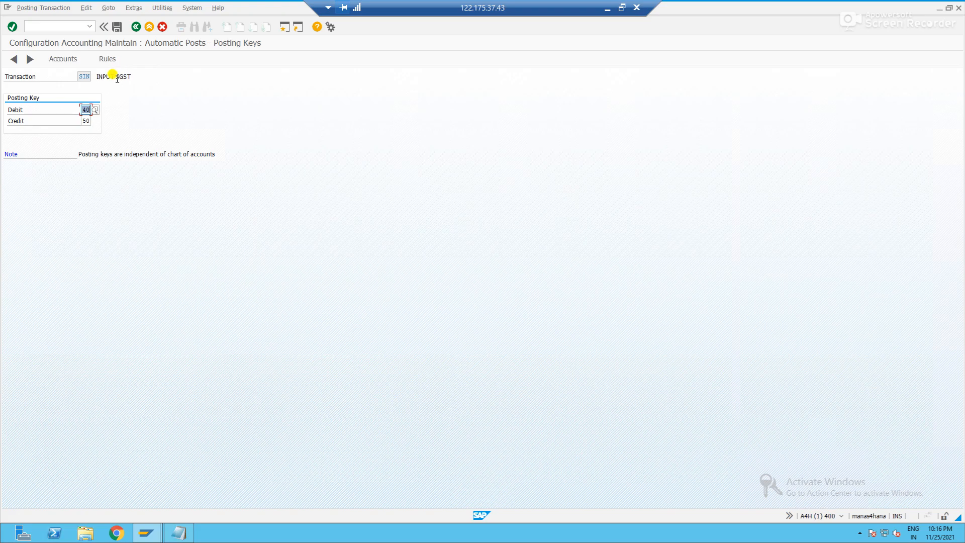
{"action": "left_click", "coordinate": [107, 59]}
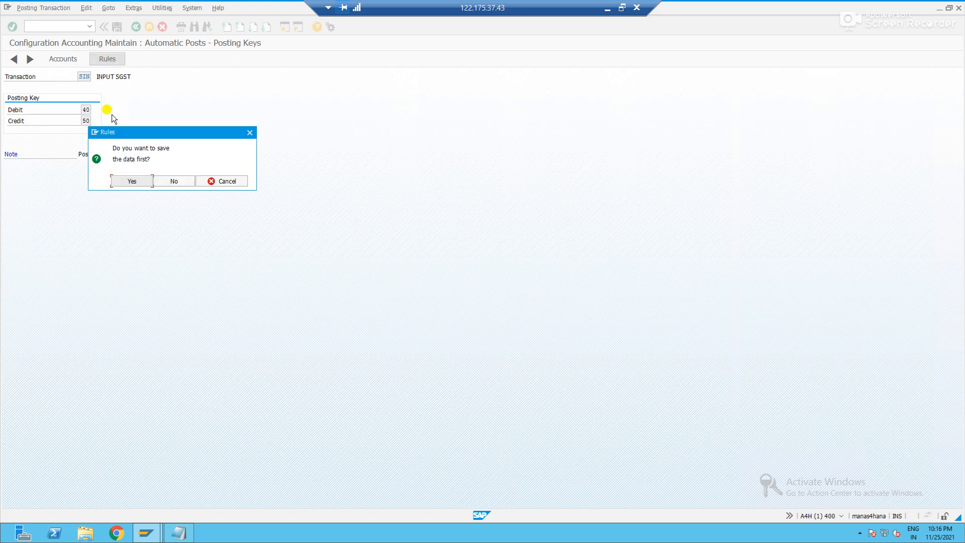
{"action": "left_click", "coordinate": [130, 181]}
{"action": "left_click", "coordinate": [107, 167]}
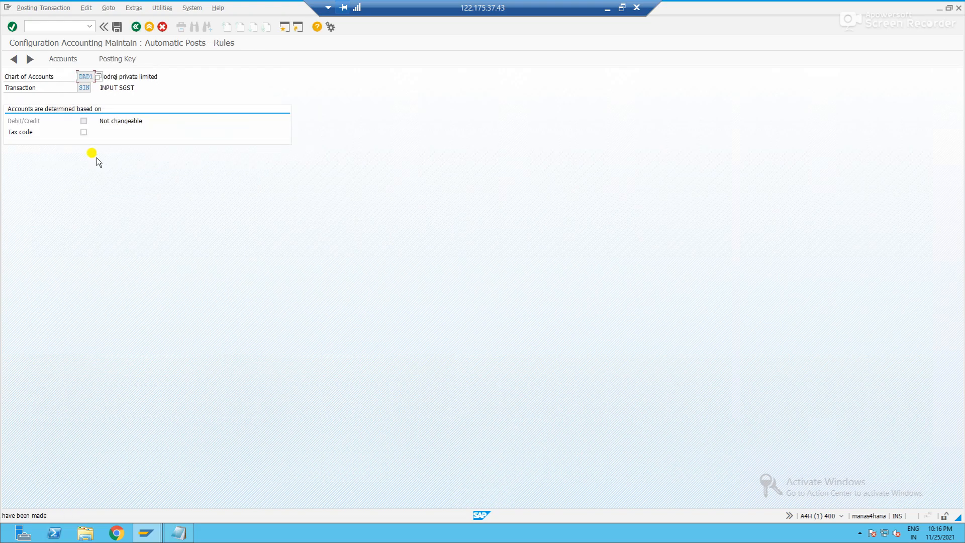
Step: Assign G/L account 1013 (Input SGST) to transaction SIN, save it and return to the procedures list
{"action": "left_click", "coordinate": [58, 64]}
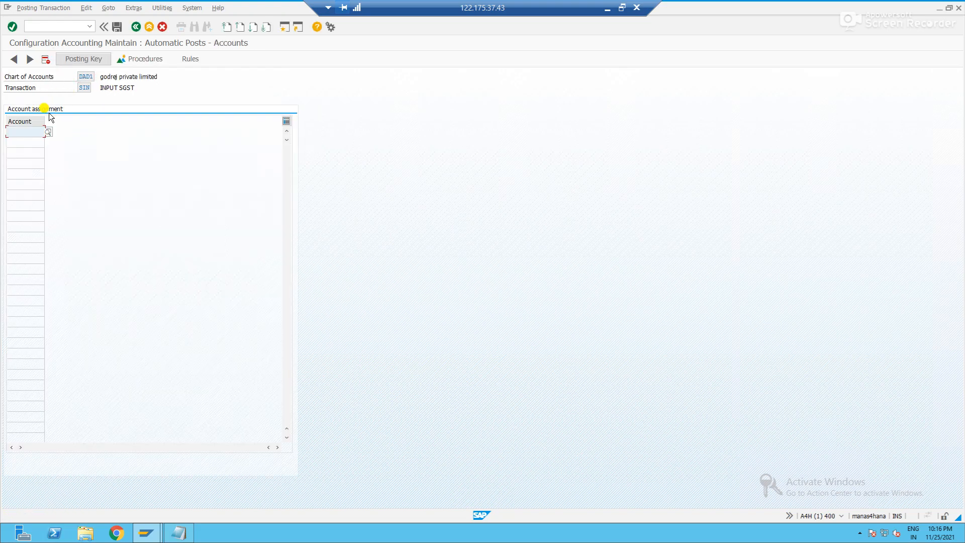
{"action": "left_click", "coordinate": [49, 132]}
{"action": "key", "text": "Return"}
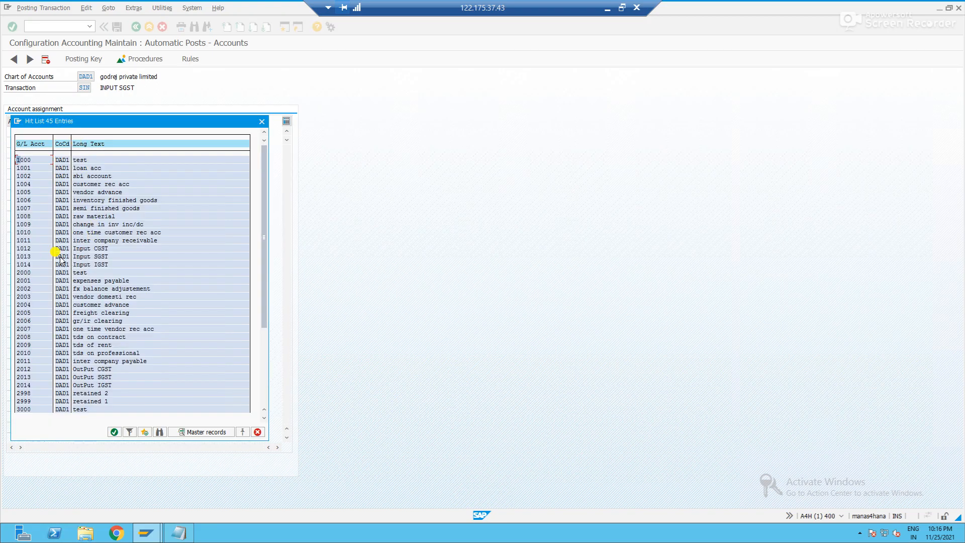
{"action": "left_click", "coordinate": [29, 256]}
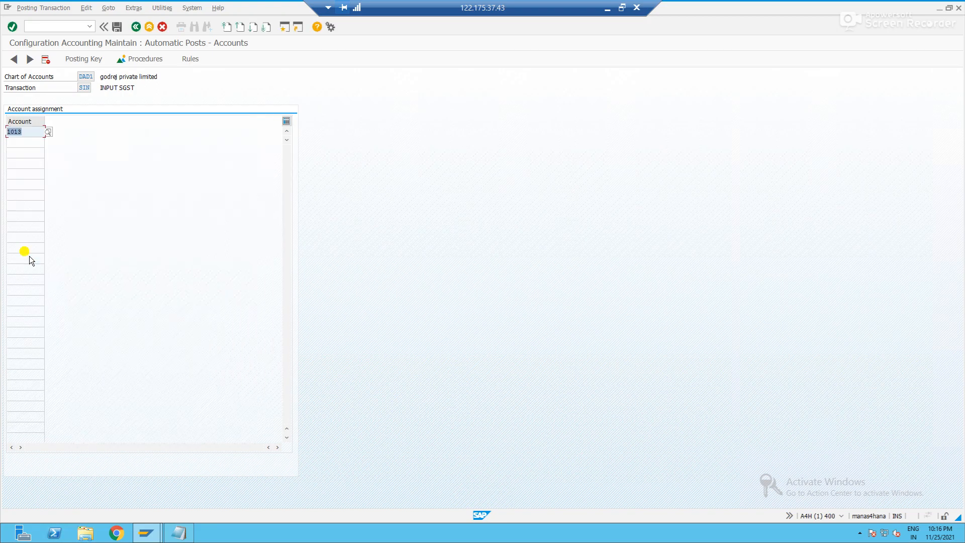
{"action": "left_click", "coordinate": [118, 26]}
{"action": "key", "text": "Return"}
{"action": "left_click", "coordinate": [136, 27]}
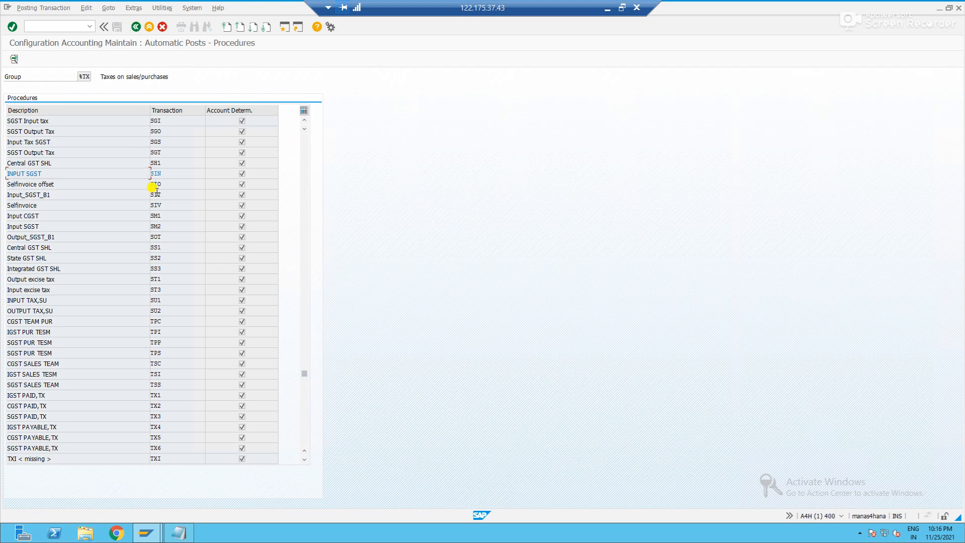
Step: Look up the account key for input IGST in the Notepad notes, then switch back to SAP
{"action": "key", "text": "alt+Tab"}
{"action": "left_click", "coordinate": [127, 125]}
{"action": "key", "text": "alt+Tab"}
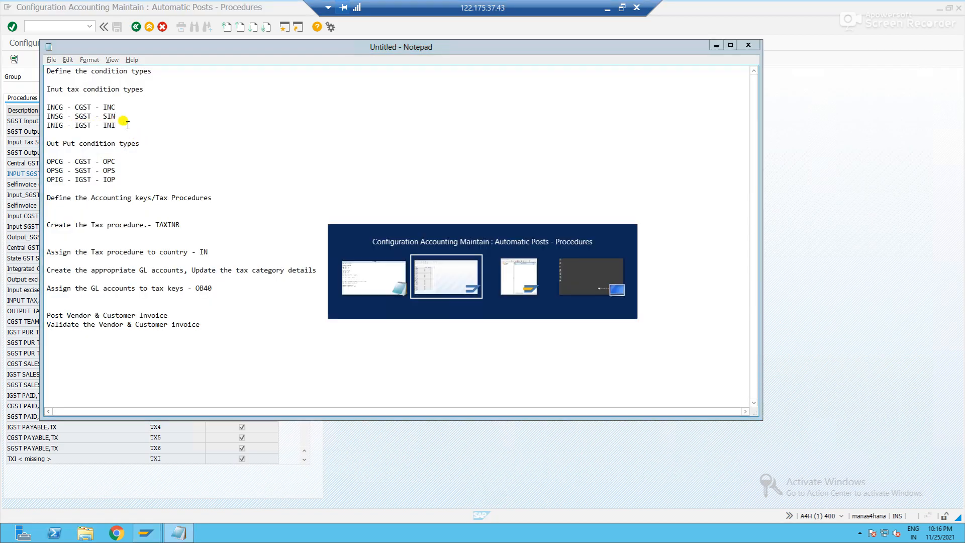
Step: Open transaction key INI (INPUT IGST) from the tax procedures and save its rules with the tax code distinction off
{"action": "left_click_drag", "start_coordinate": [304, 373], "coordinate": [306, 258]}
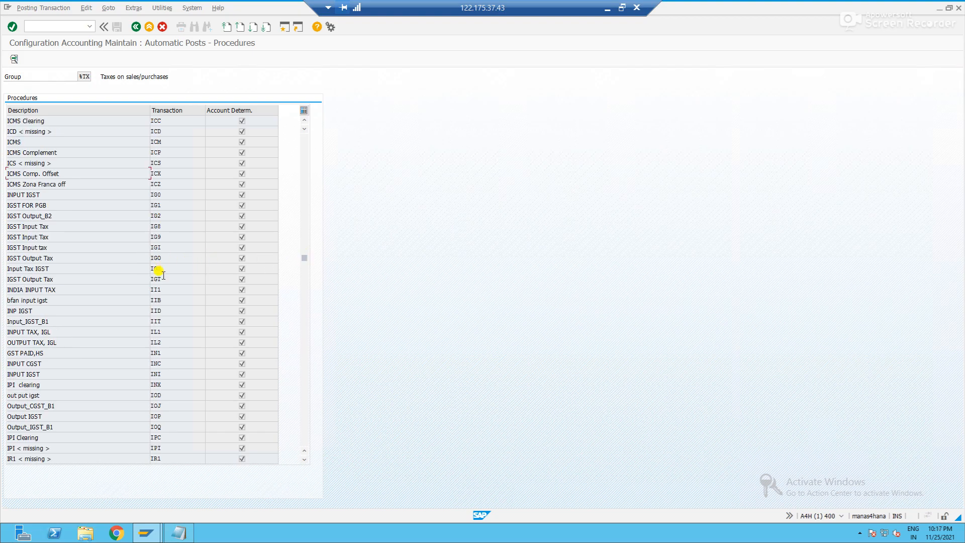
{"action": "left_click_drag", "start_coordinate": [154, 370], "coordinate": [2, 378]}
{"action": "double_click", "coordinate": [175, 374]}
{"action": "left_click", "coordinate": [133, 60]}
{"action": "left_click", "coordinate": [132, 181]}
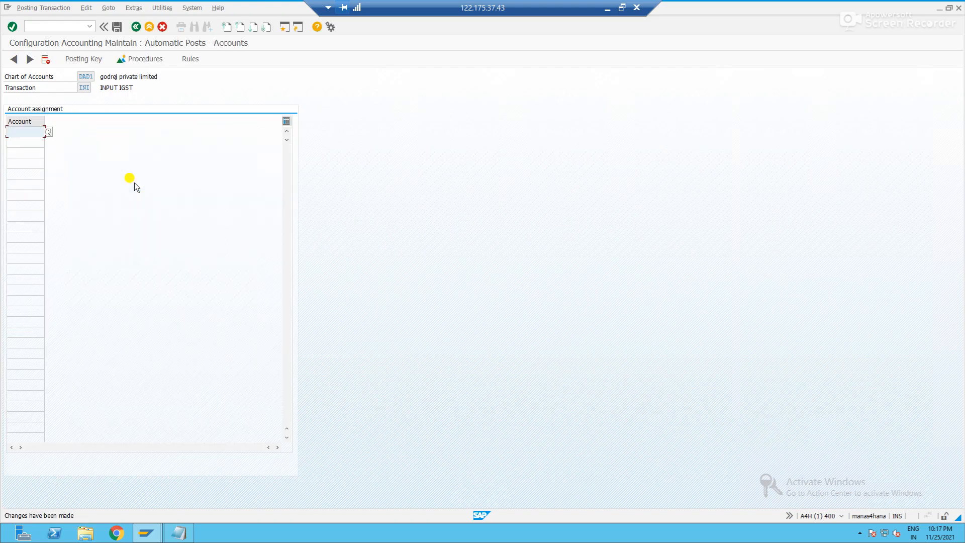
Step: Set the posting keys of transaction INI to debit 40 and credit 50, and save them in the customizing request
{"action": "left_click", "coordinate": [86, 59]}
{"action": "type", "text": "40"}
{"action": "key", "text": "Tab"}
{"action": "type", "text": "50"}
{"action": "key", "text": "Return"}
{"action": "left_click", "coordinate": [107, 59]}
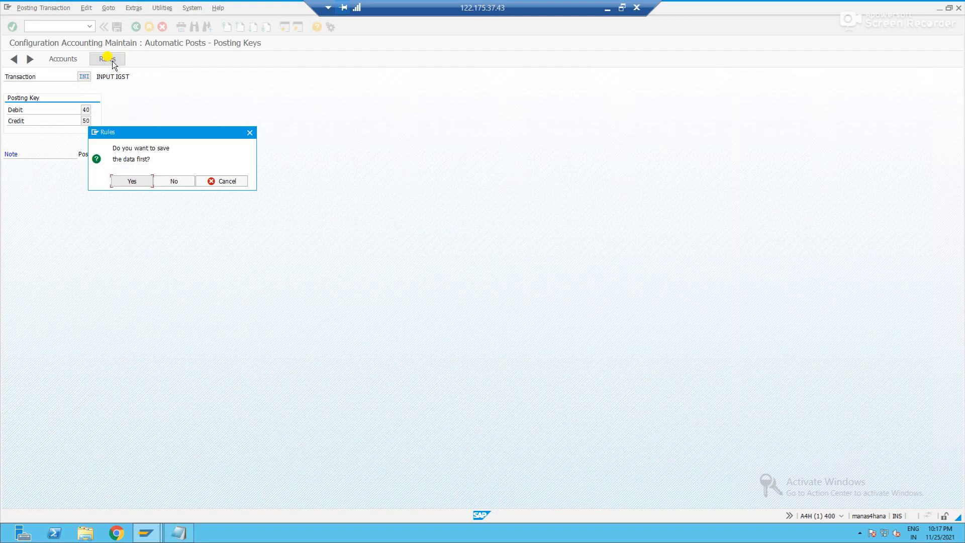
{"action": "key", "text": "Return"}
{"action": "key", "text": "Return"}
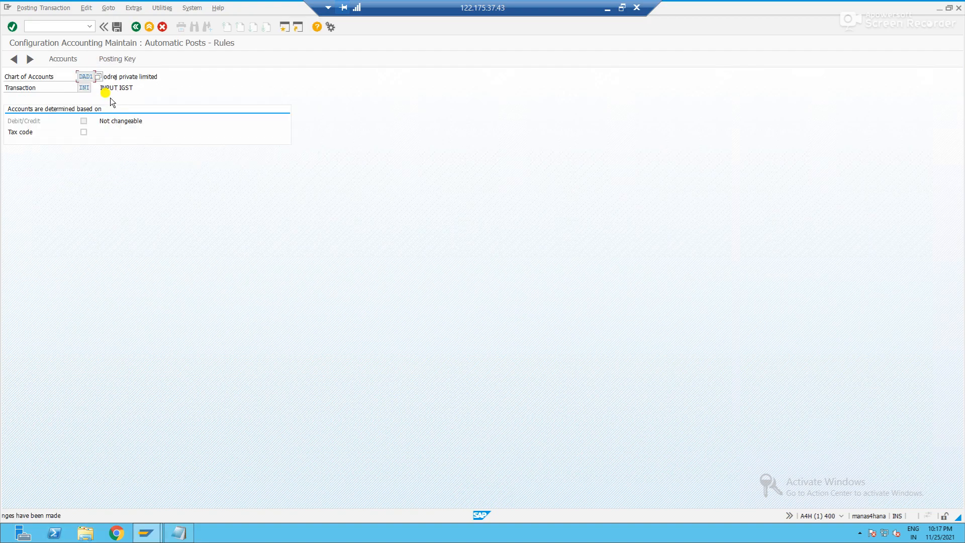
Step: Assign G/L account 1014 (Input IGST) to transaction INI, save it in the customizing request and return to the procedures list
{"action": "left_click", "coordinate": [68, 63]}
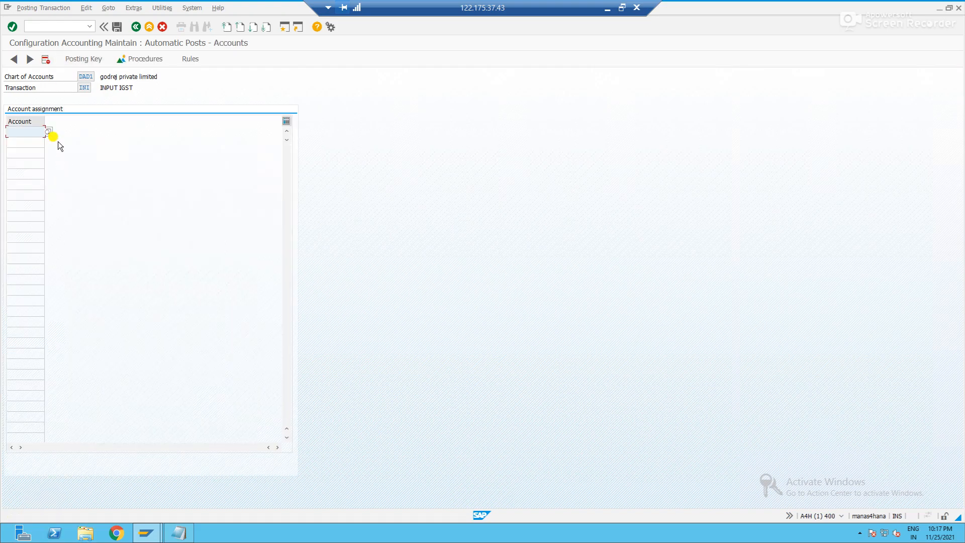
{"action": "left_click", "coordinate": [50, 131]}
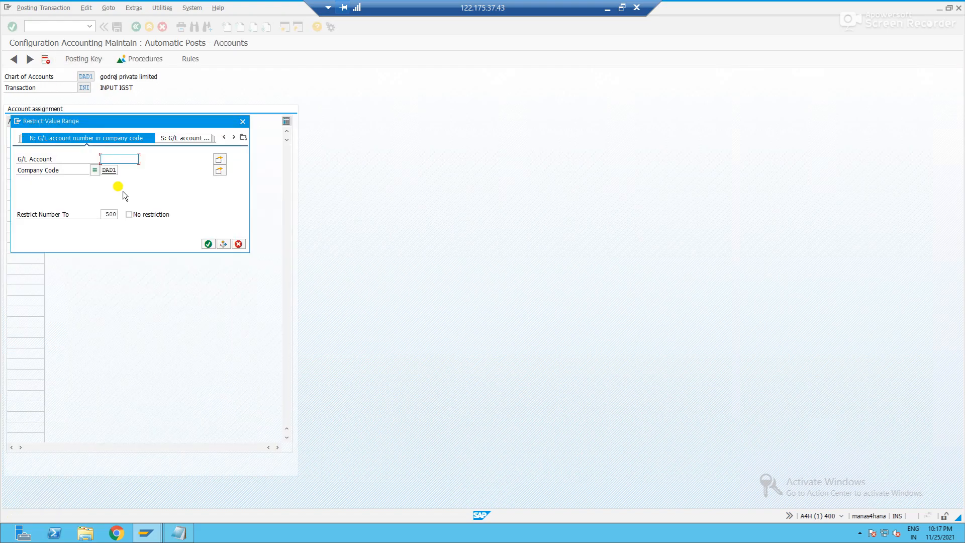
{"action": "key", "text": "Return"}
{"action": "left_click", "coordinate": [83, 265]}
{"action": "double_click", "coordinate": [83, 265]}
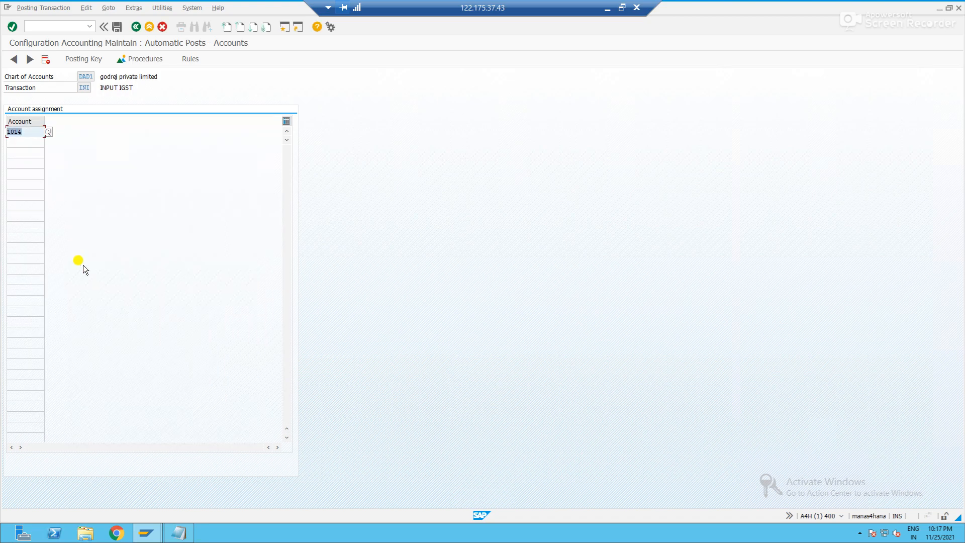
{"action": "left_click", "coordinate": [118, 26]}
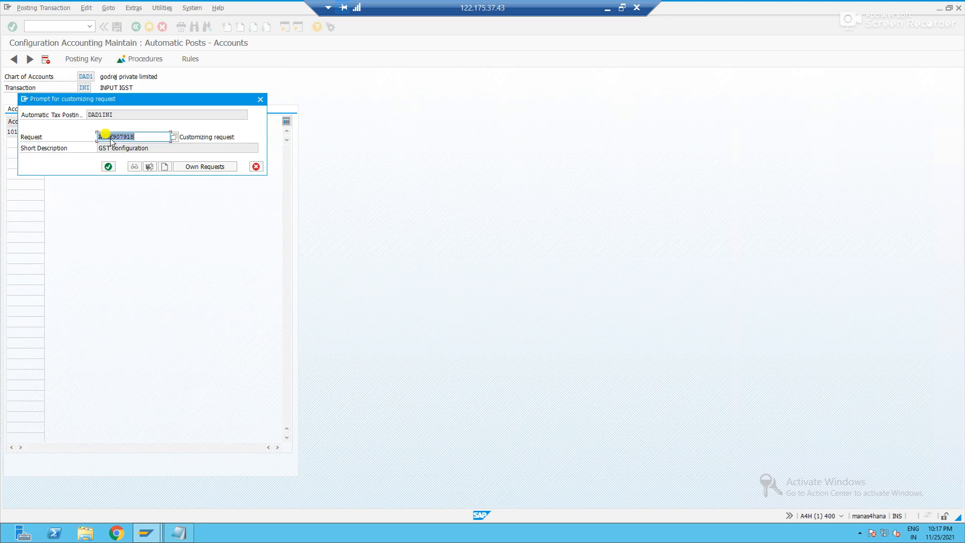
{"action": "left_click", "coordinate": [108, 166]}
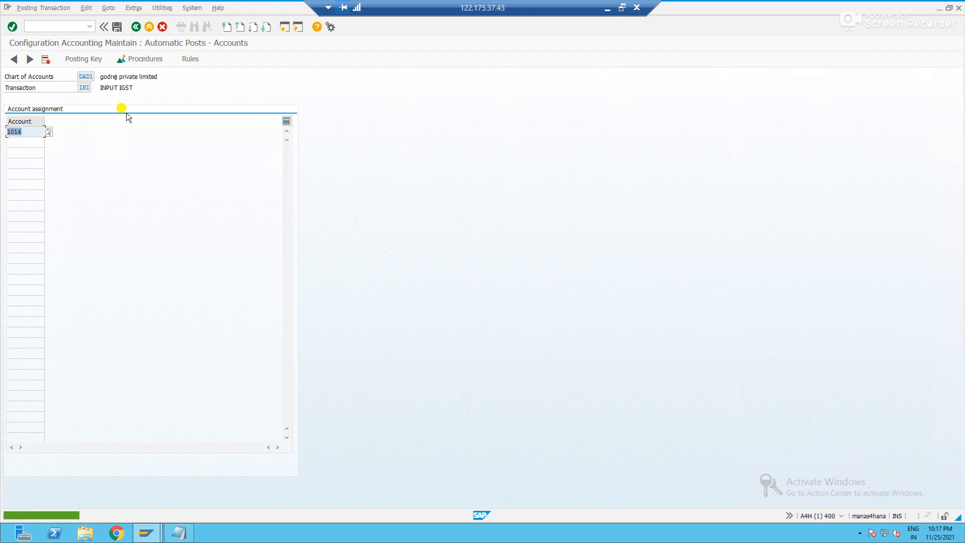
{"action": "left_click", "coordinate": [135, 28]}
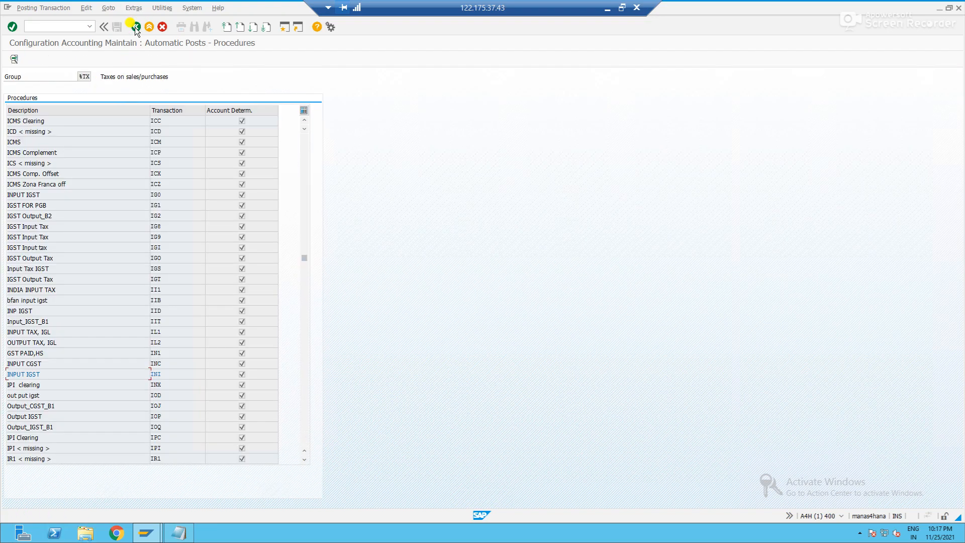
Step: Look up the account key for output CGST in the Notepad notes, then switch back to SAP
{"action": "key", "text": "alt+Tab"}
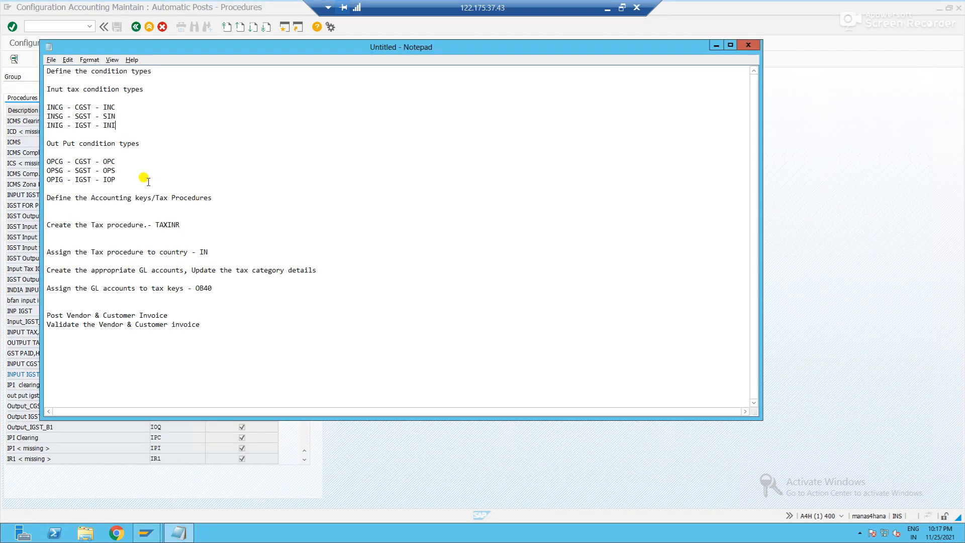
{"action": "left_click", "coordinate": [134, 158]}
{"action": "key", "text": "alt+Tab"}
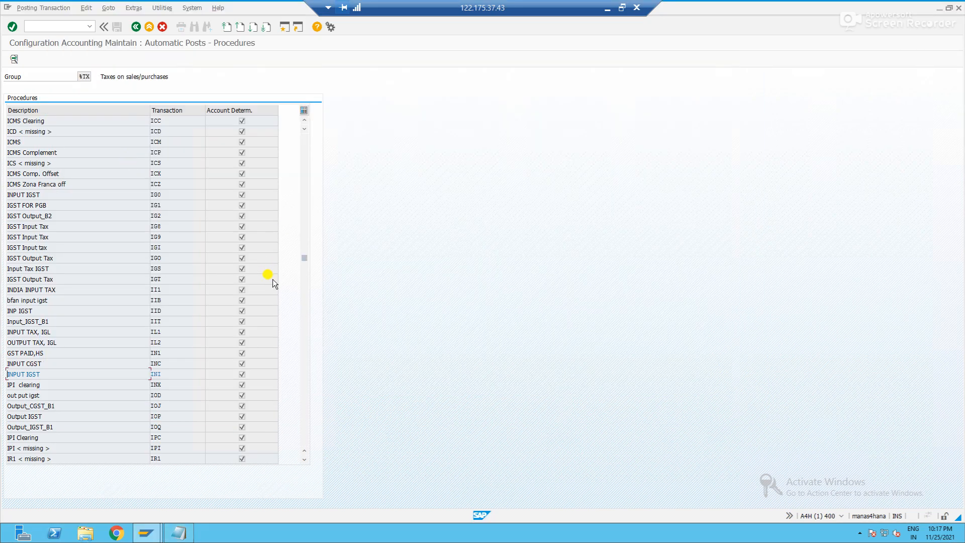
Step: Open transaction key OPC (Output CGST) from the tax procedures and save its rules with the tax code distinction off
{"action": "left_click_drag", "start_coordinate": [304, 266], "coordinate": [306, 344]}
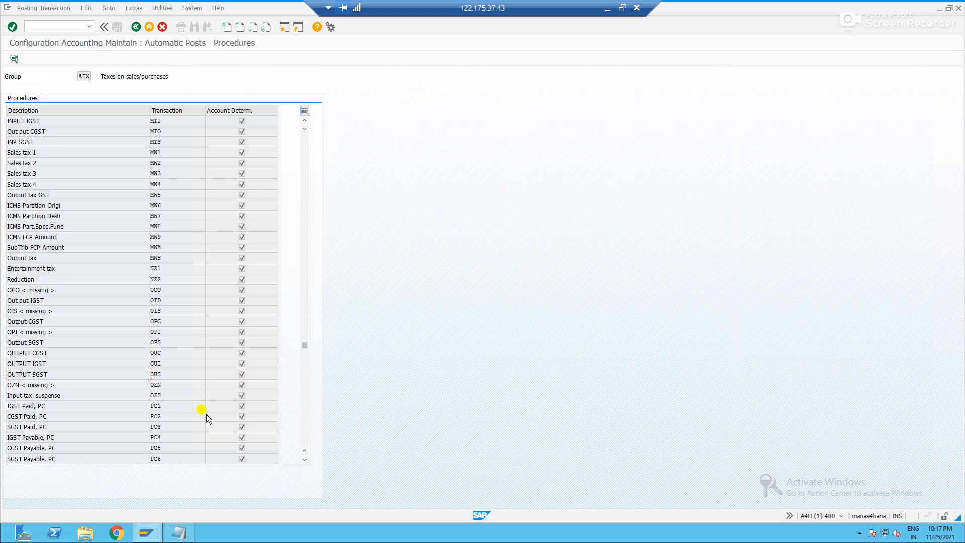
{"action": "left_click_drag", "start_coordinate": [166, 322], "coordinate": [2, 322]}
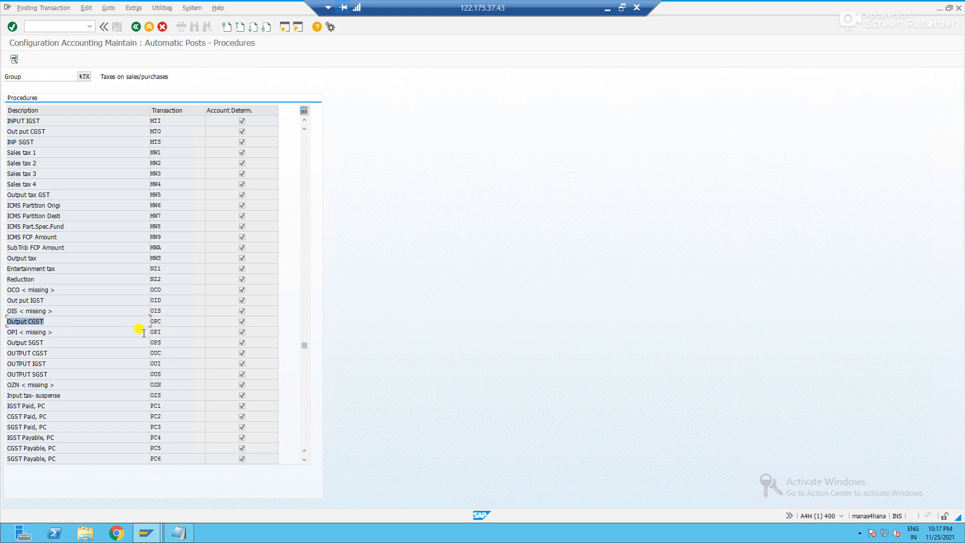
{"action": "double_click", "coordinate": [171, 321]}
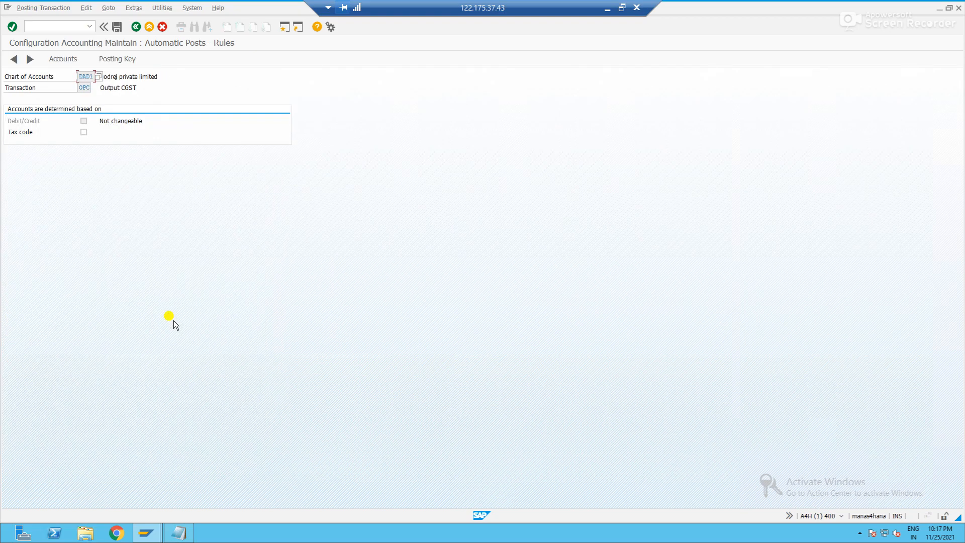
{"action": "left_click", "coordinate": [118, 59]}
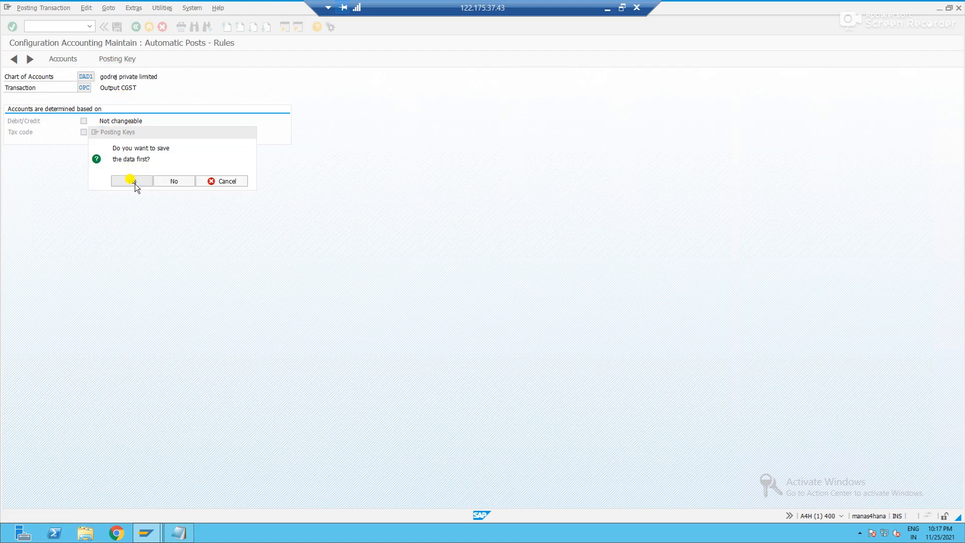
{"action": "left_click", "coordinate": [135, 184]}
Step: Set the posting keys of transaction OPC to debit 40 and credit 50, and save them in the customizing request
{"action": "left_click", "coordinate": [87, 58]}
{"action": "type", "text": "40"}
{"action": "key", "text": "Tab"}
{"action": "type", "text": "50"}
{"action": "key", "text": "Return"}
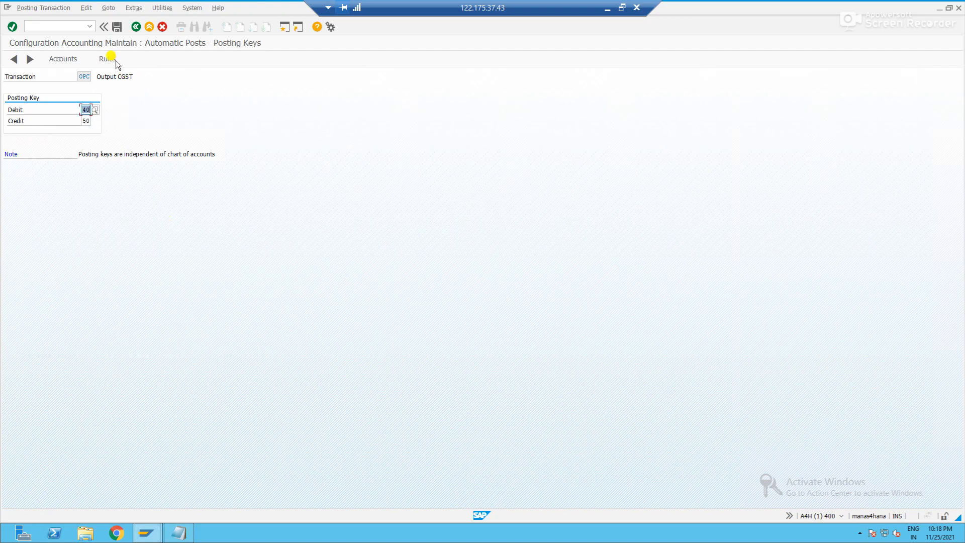
{"action": "left_click", "coordinate": [68, 59]}
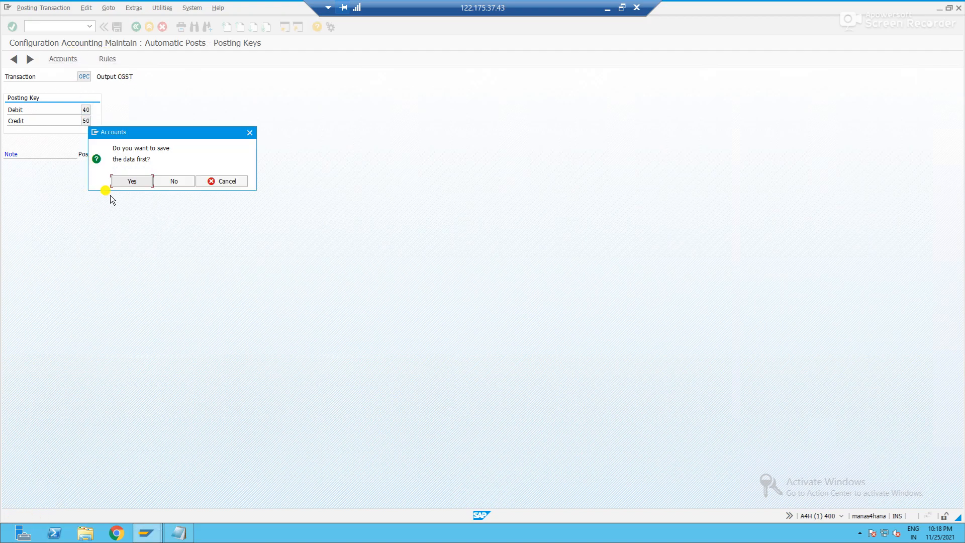
{"action": "left_click", "coordinate": [132, 179]}
{"action": "left_click", "coordinate": [108, 167]}
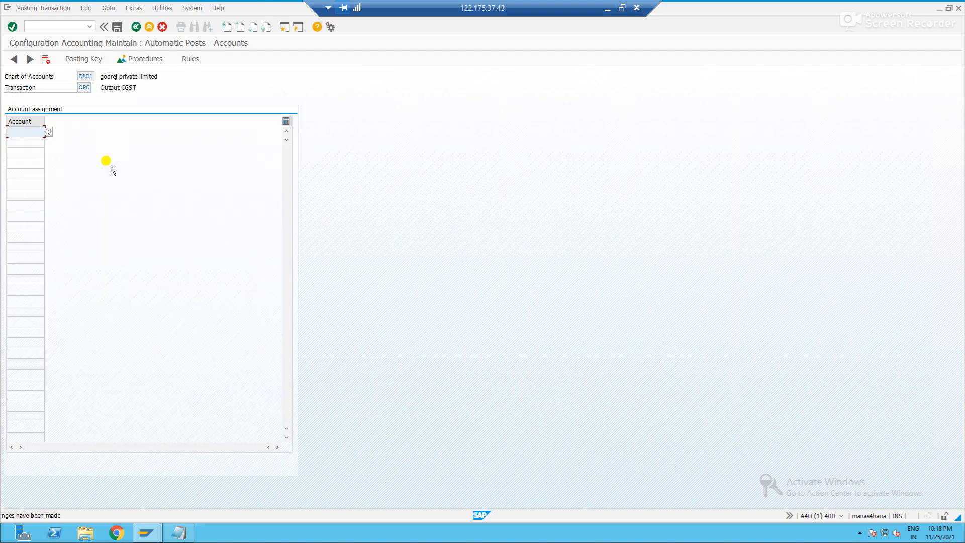
Step: Assign G/L account 2012 (OutPut CGST) to transaction OPC, save it and return to the procedures list
{"action": "left_click", "coordinate": [49, 131]}
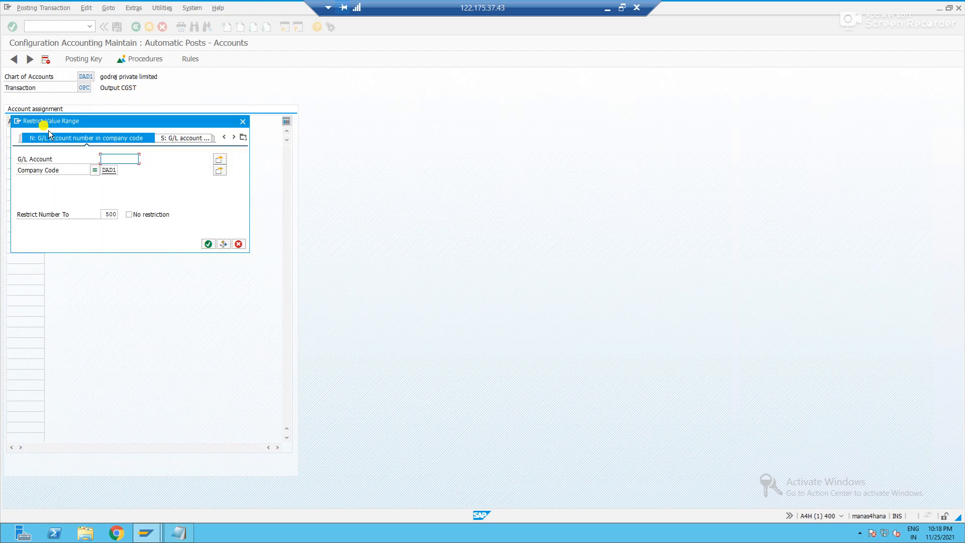
{"action": "key", "text": "Return"}
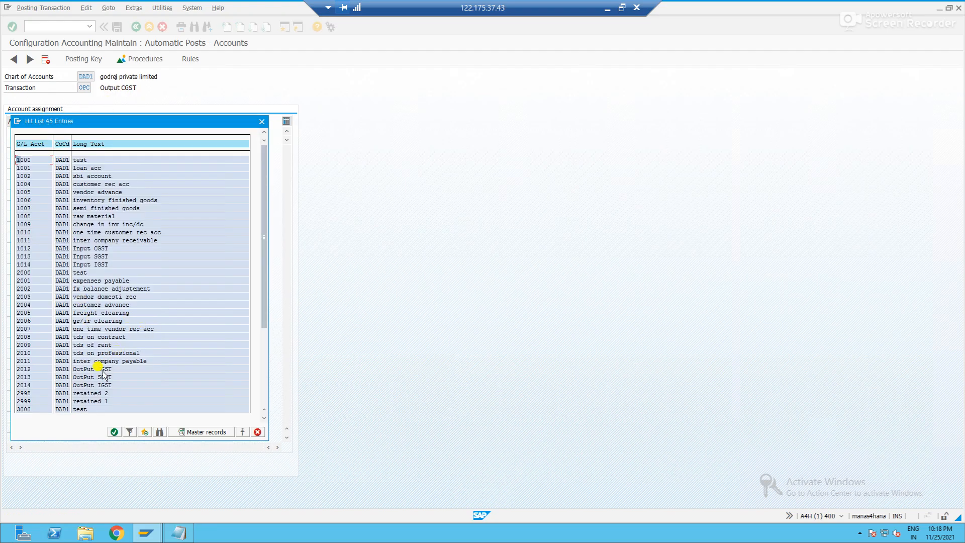
{"action": "double_click", "coordinate": [84, 372]}
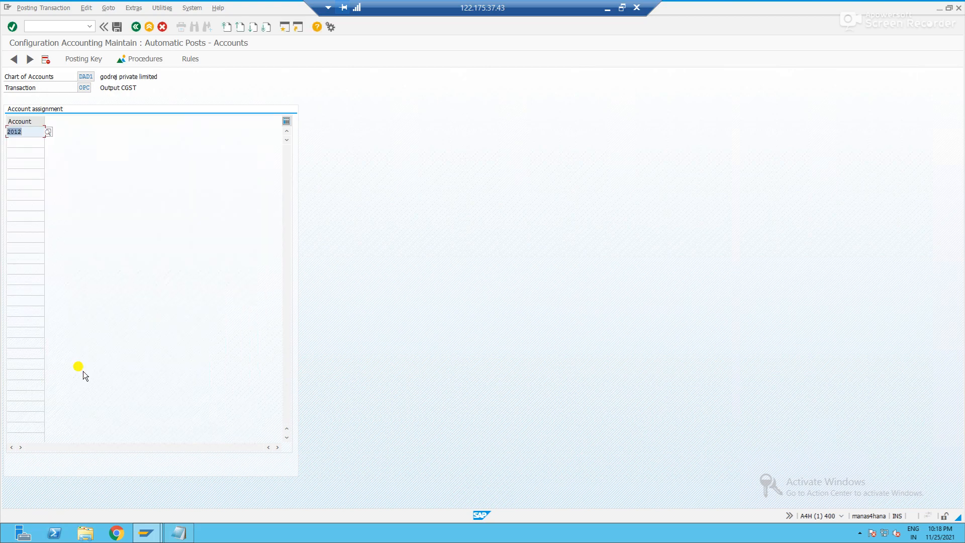
{"action": "left_click", "coordinate": [117, 28]}
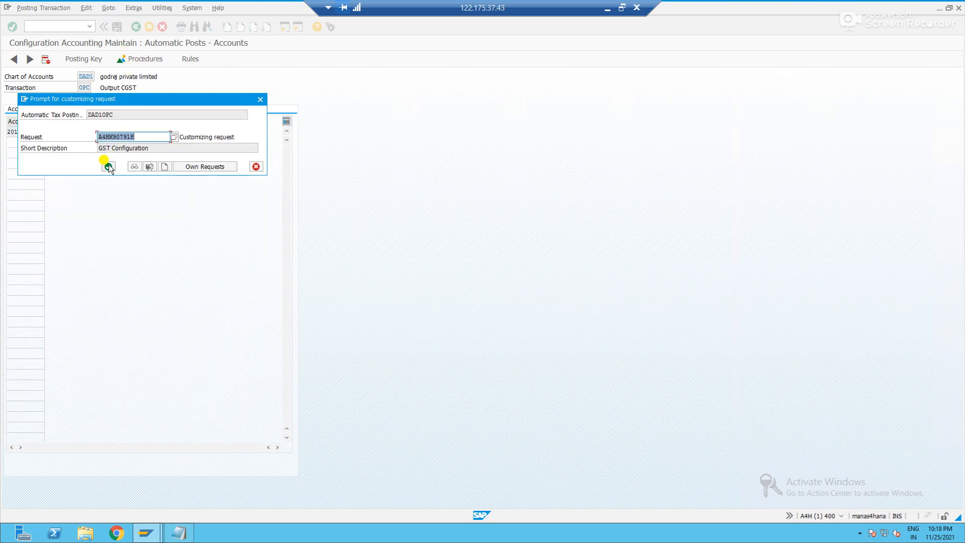
{"action": "left_click", "coordinate": [109, 166]}
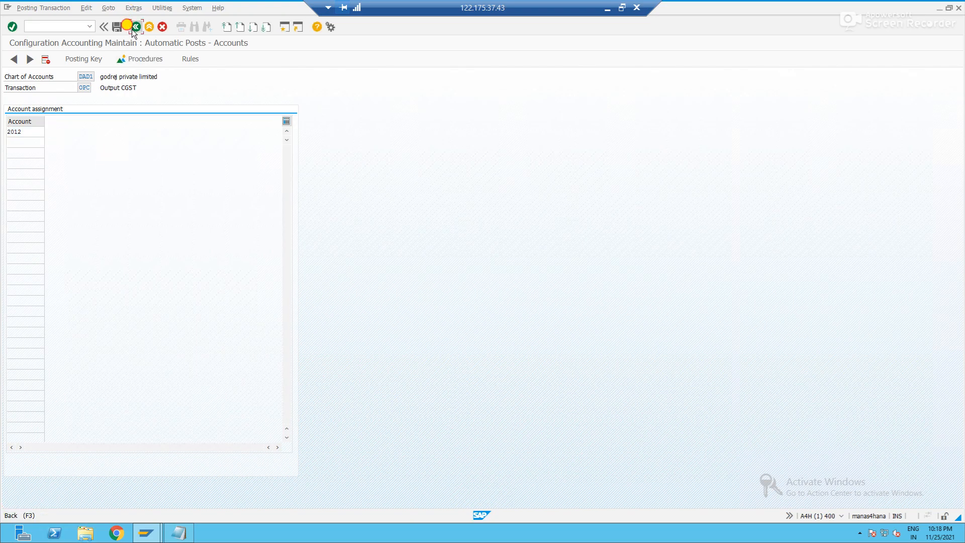
{"action": "left_click", "coordinate": [133, 28]}
Step: Check the output SGST key in the Notepad notes, then open transaction OPS in SAP and save its rules with the tax code distinction off
{"action": "key", "text": "alt+Tab"}
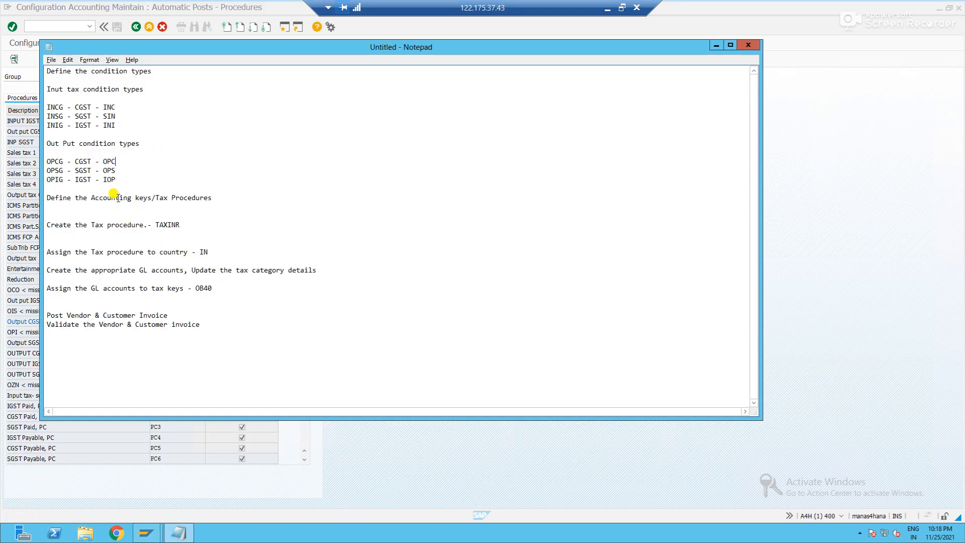
{"action": "key", "text": "alt+Tab"}
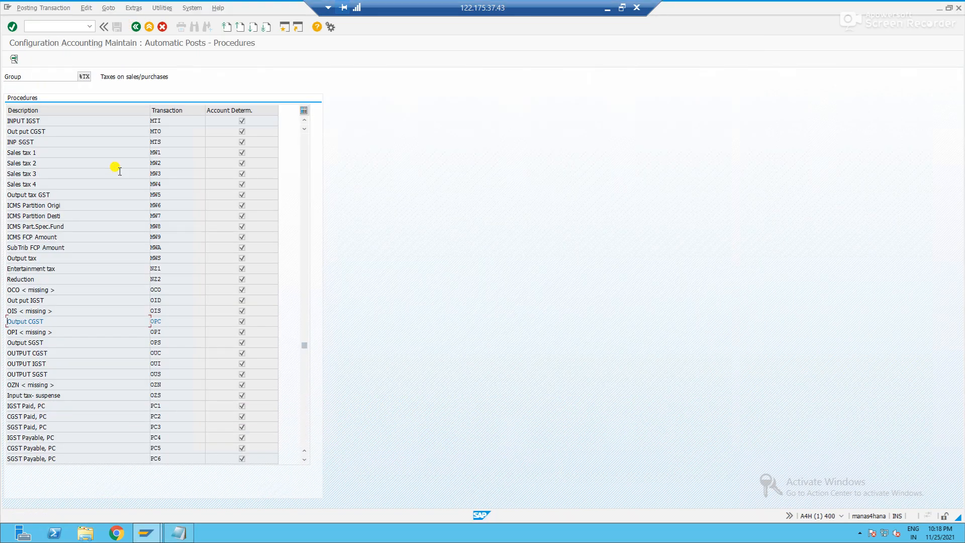
{"action": "left_click", "coordinate": [160, 342]}
{"action": "double_click", "coordinate": [161, 344]}
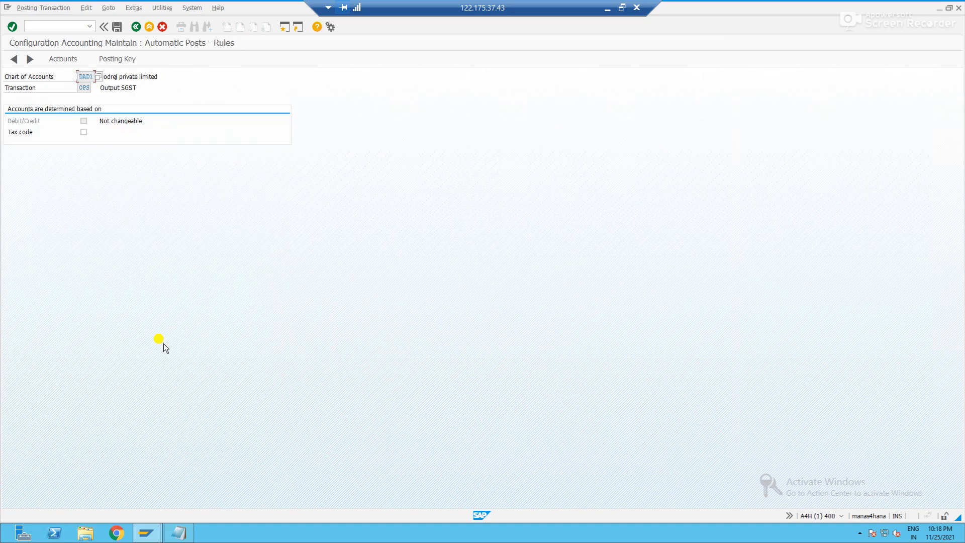
{"action": "left_click", "coordinate": [119, 60]}
{"action": "left_click", "coordinate": [122, 181]}
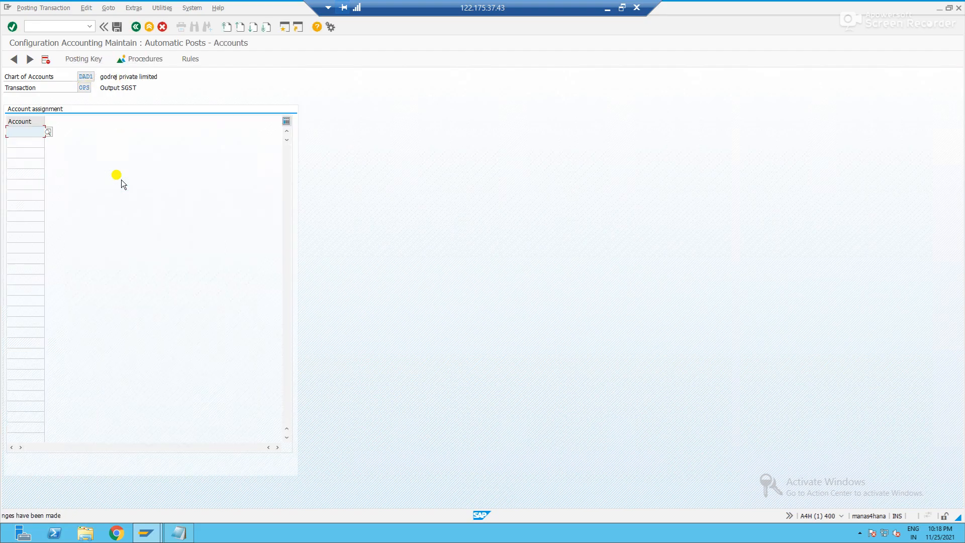
Step: Set the posting keys of transaction OPS to debit 40 and credit 50, and save them in the customizing request
{"action": "left_click", "coordinate": [85, 60]}
{"action": "type", "text": "40"}
{"action": "key", "text": "Tab"}
{"action": "type", "text": "50"}
{"action": "key", "text": "Return"}
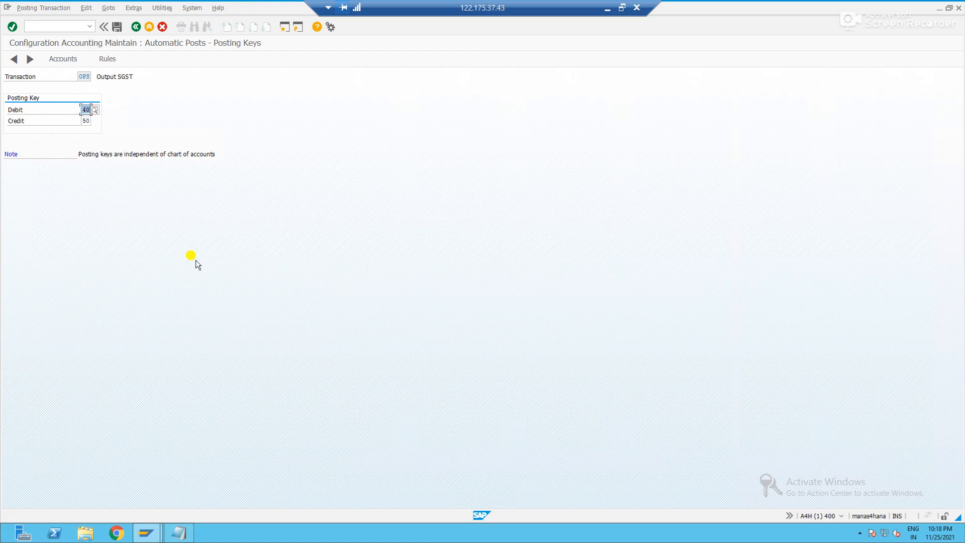
{"action": "left_click", "coordinate": [67, 59]}
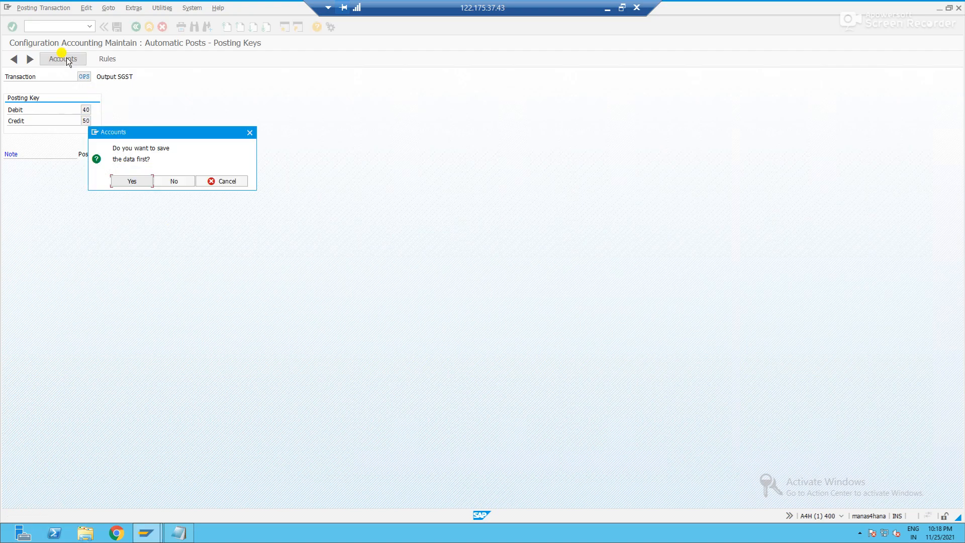
{"action": "key", "text": "Return"}
{"action": "key", "text": "Return"}
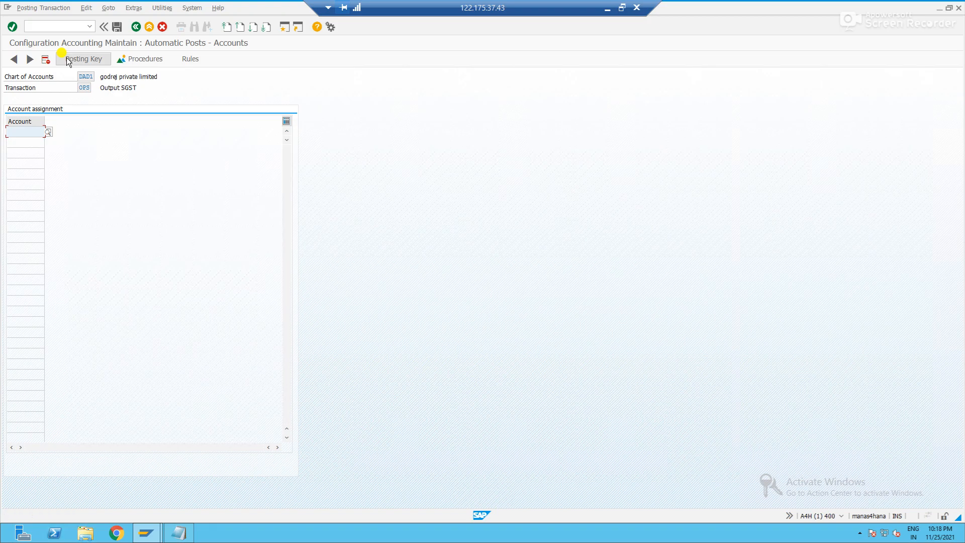
Step: Open the G/L account search for the account assignment of transaction OPS (Output SGST)
{"action": "left_click", "coordinate": [48, 132]}
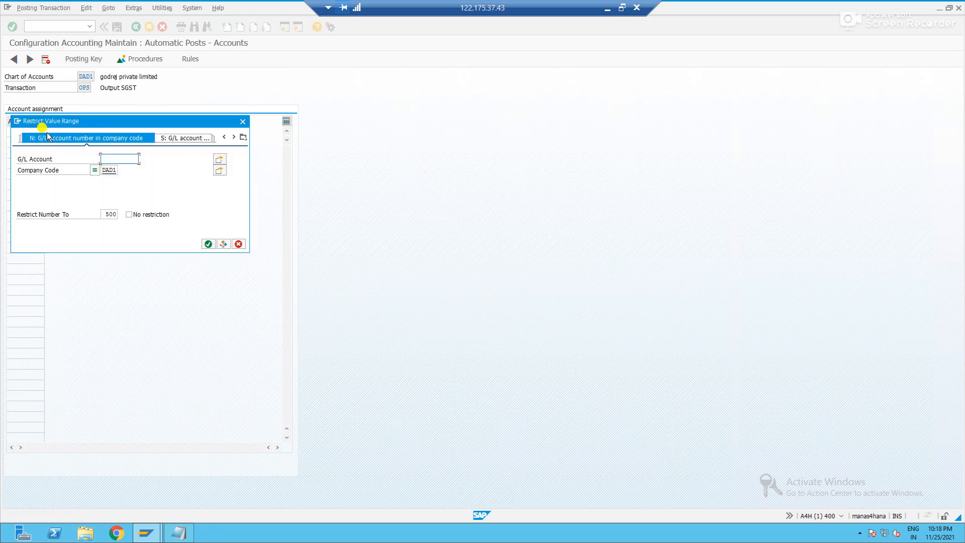
Step: Assign G/L account 2013 (OutPut SGST) to transaction OPS and save it in the GST Configuration customizing request
{"action": "key", "text": "Return"}
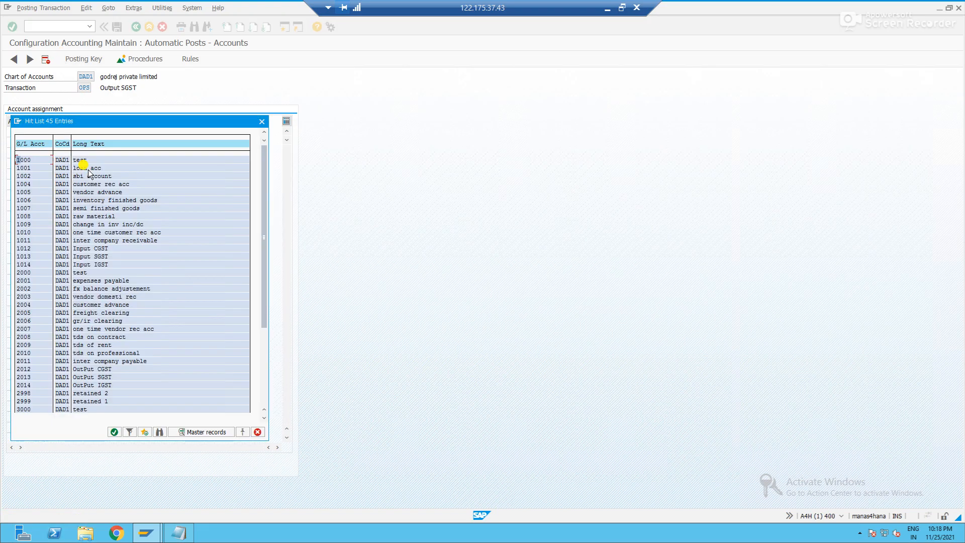
{"action": "double_click", "coordinate": [78, 377]}
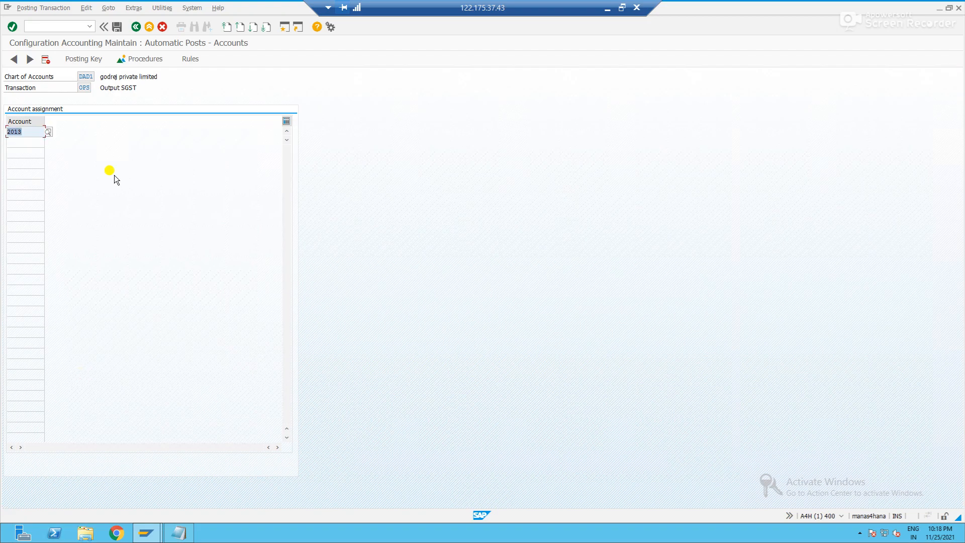
{"action": "left_click", "coordinate": [116, 29]}
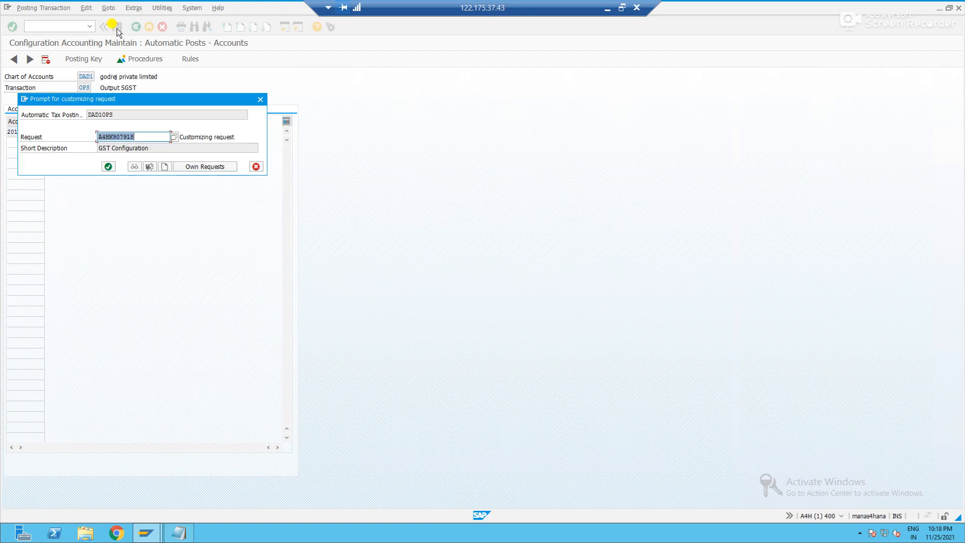
{"action": "left_click", "coordinate": [107, 164]}
Step: Check the output IGST key in the Notepad notes and open transaction IOP from the sales/purchases tax procedures
{"action": "key", "text": "alt+Tab"}
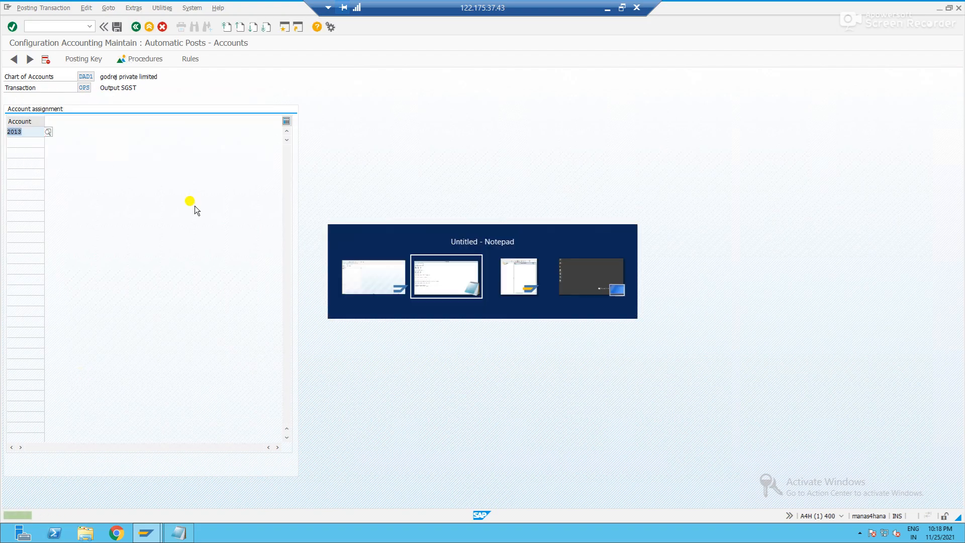
{"action": "left_click", "coordinate": [130, 180]}
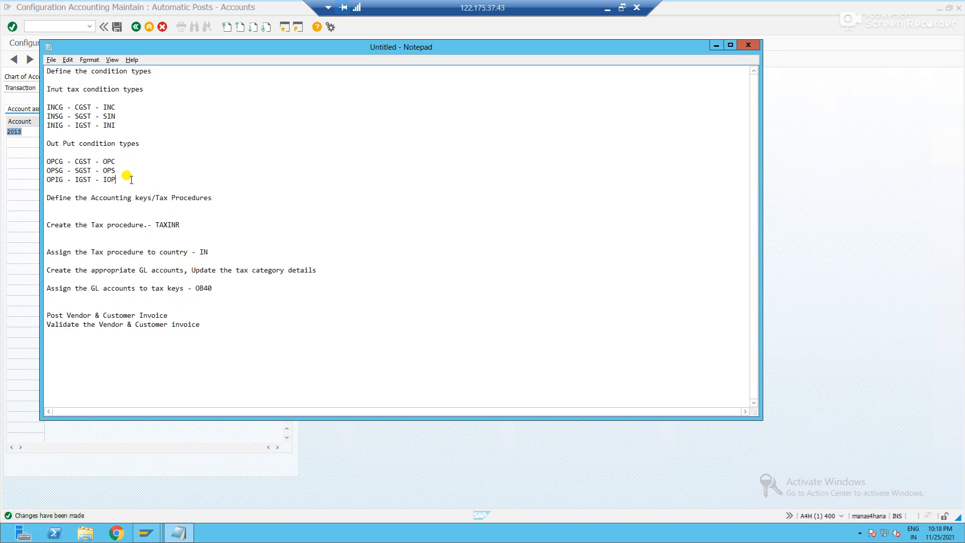
{"action": "key", "text": "alt+Tab"}
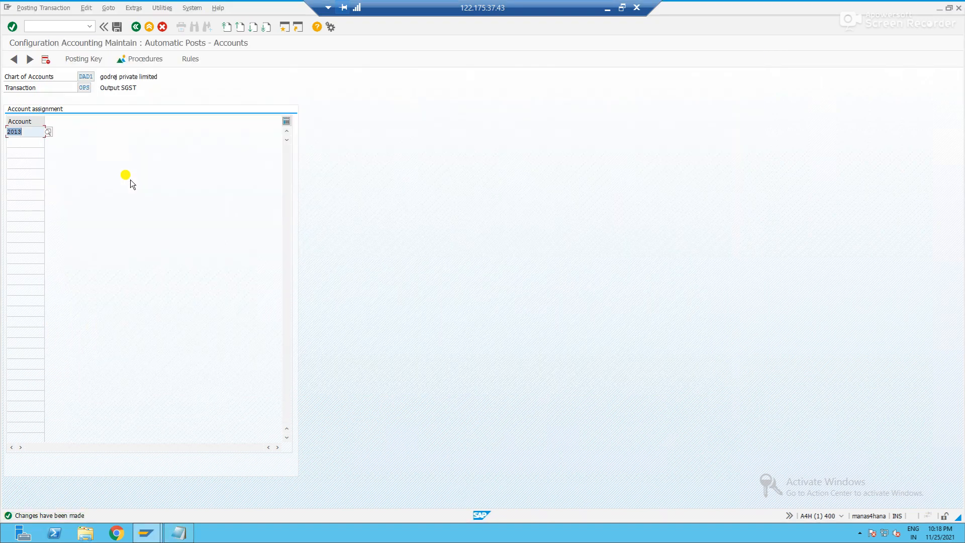
{"action": "left_click", "coordinate": [134, 27]}
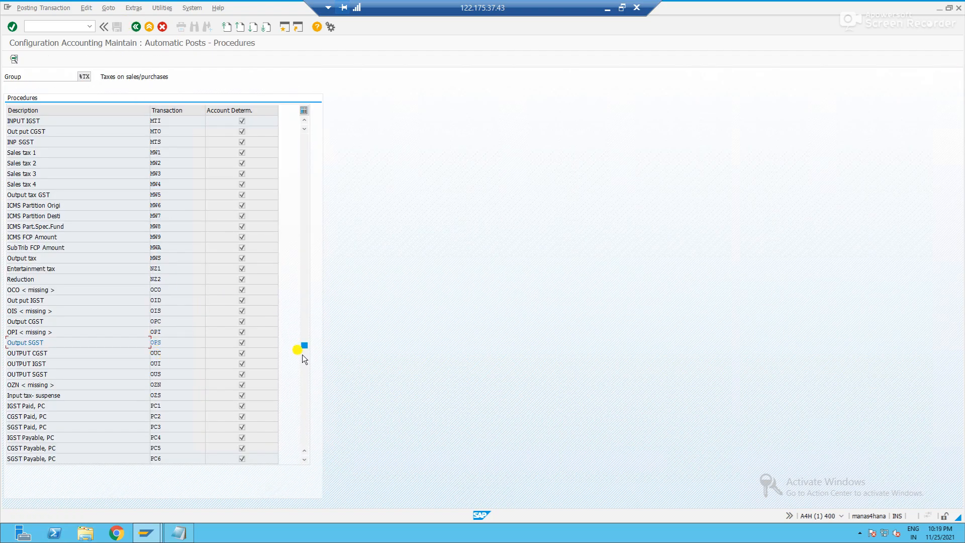
{"action": "left_click_drag", "start_coordinate": [302, 347], "coordinate": [302, 261]}
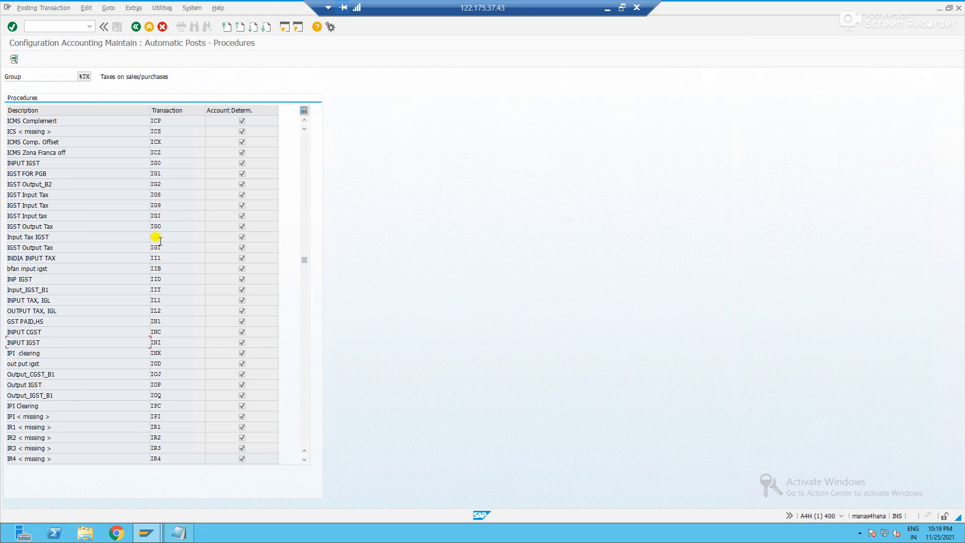
{"action": "left_click_drag", "start_coordinate": [305, 259], "coordinate": [304, 194]}
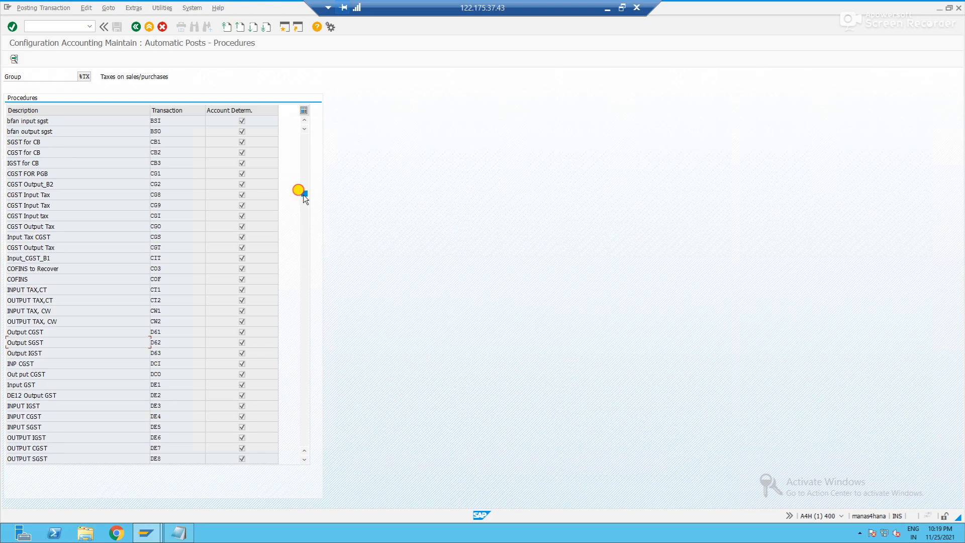
{"action": "left_click_drag", "start_coordinate": [304, 196], "coordinate": [303, 226]}
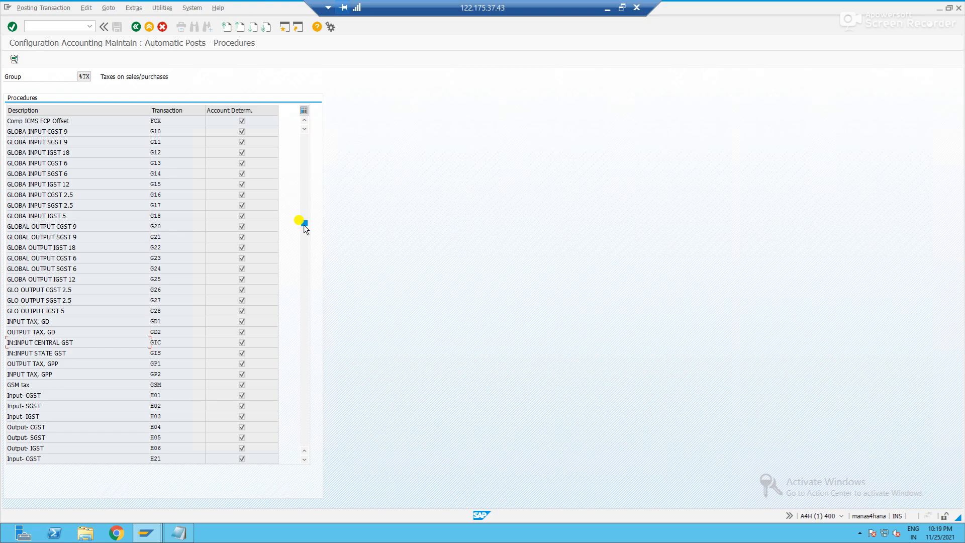
{"action": "left_click", "coordinate": [304, 250]}
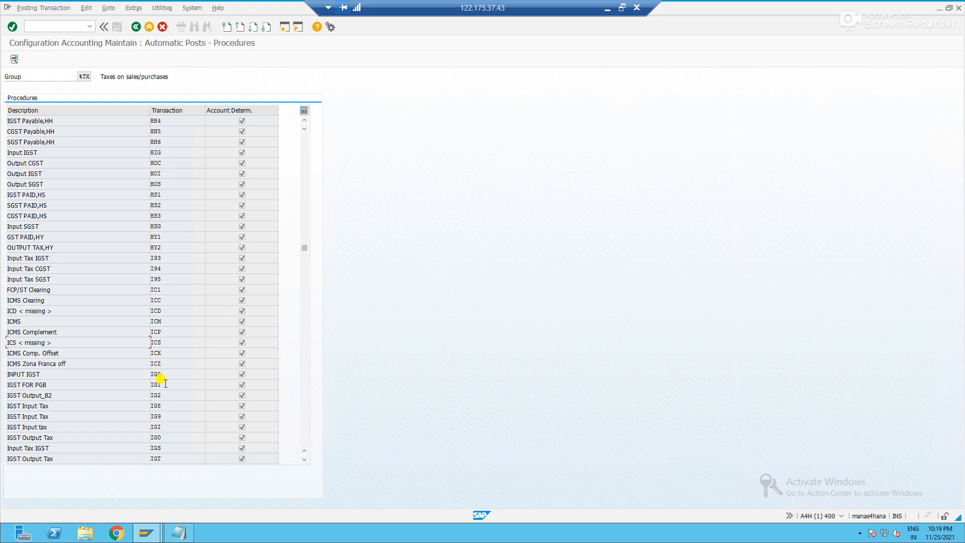
{"action": "left_click", "coordinate": [164, 290]}
{"action": "left_click", "coordinate": [307, 268]}
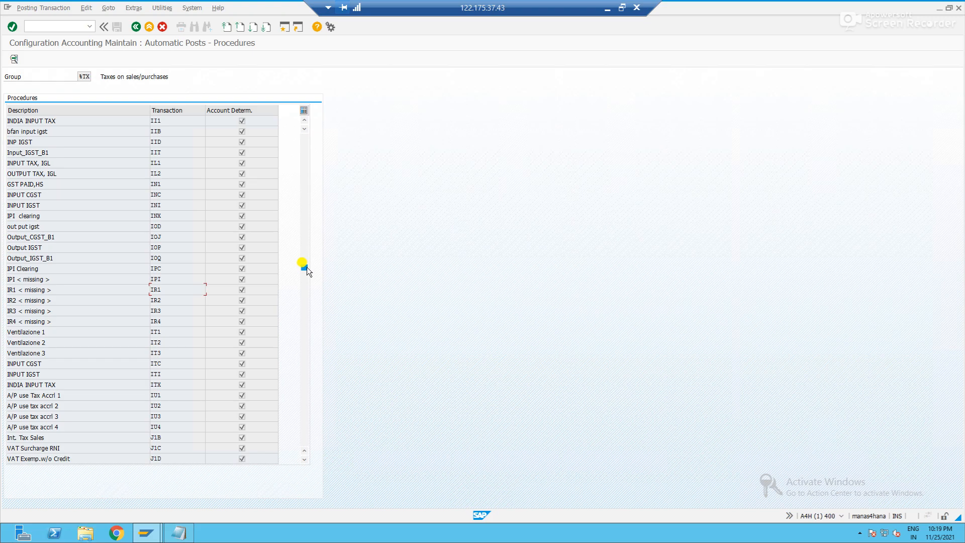
{"action": "left_click", "coordinate": [173, 246]}
{"action": "double_click", "coordinate": [168, 244]}
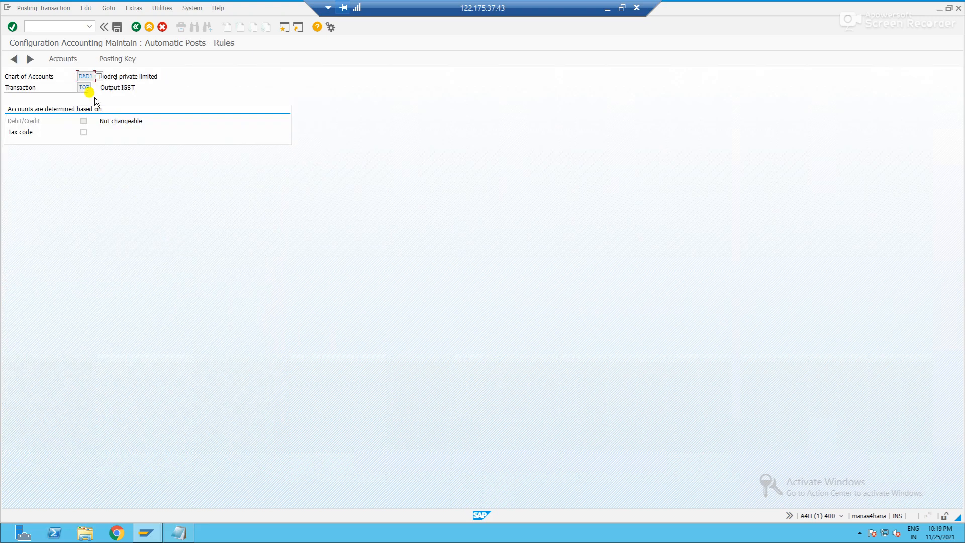
Step: Save the Output IGST rules without tax code differentiation, check its posting keys and return to its account assignment
{"action": "left_click", "coordinate": [107, 59]}
{"action": "left_click", "coordinate": [132, 181]}
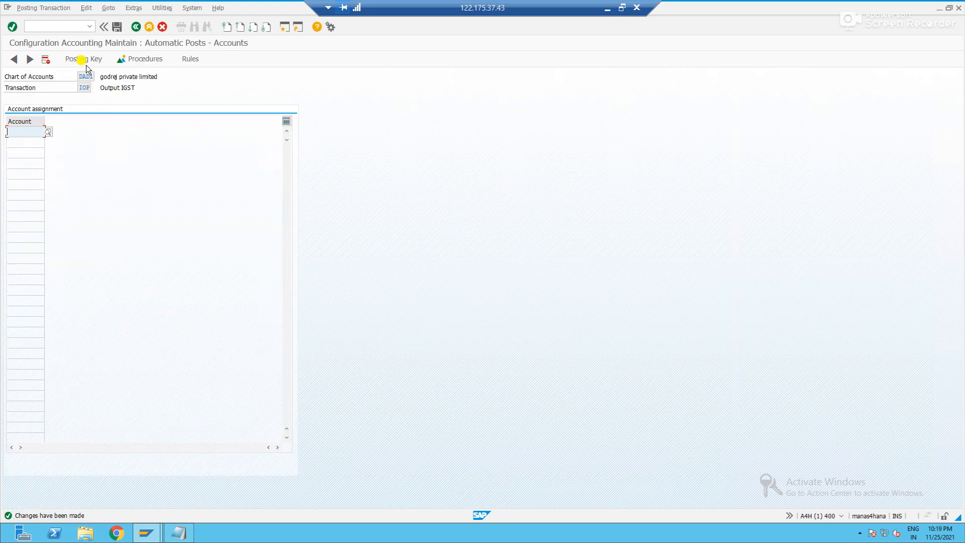
{"action": "left_click", "coordinate": [86, 63]}
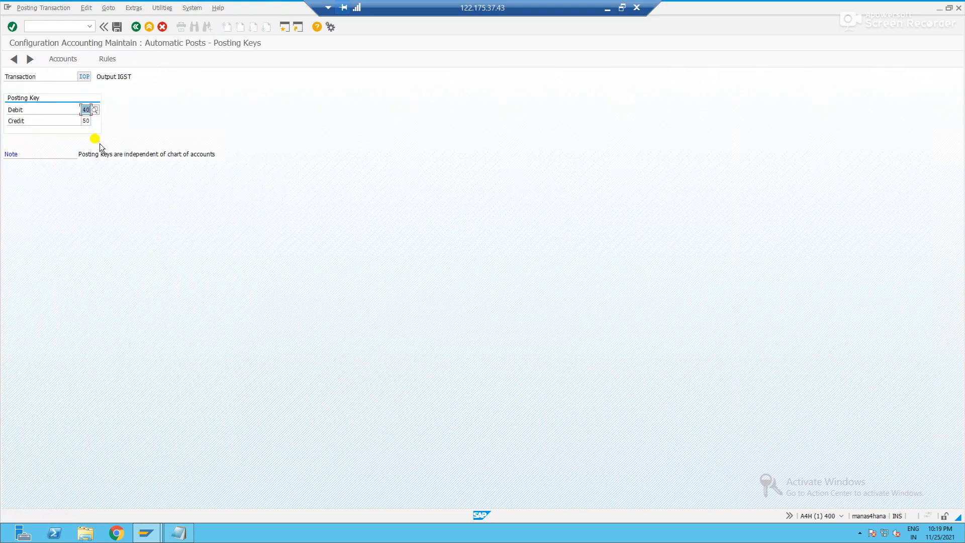
{"action": "left_click", "coordinate": [62, 59]}
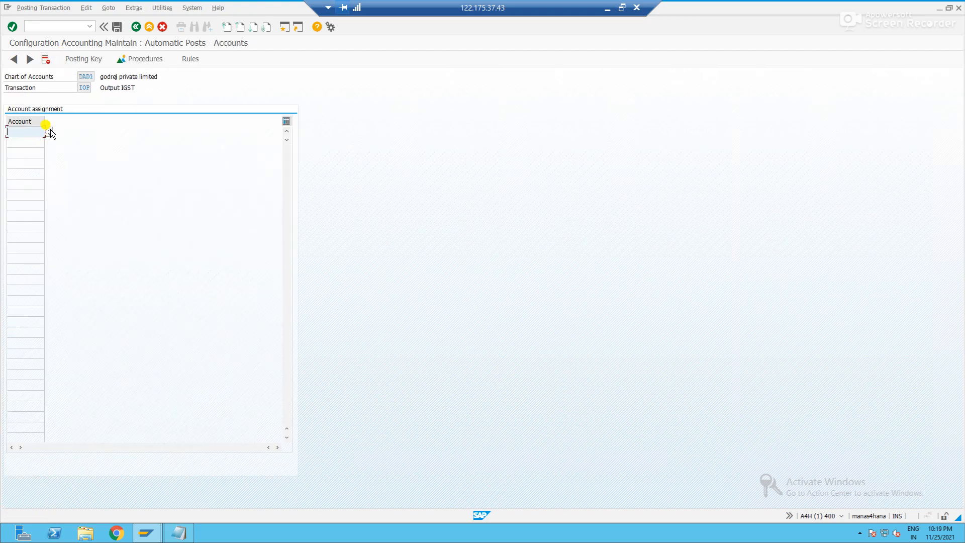
Step: Assign G/L account 2014 (OutPut IGST) to transaction IOP and save it in the GST Configuration customizing request
{"action": "left_click", "coordinate": [49, 132]}
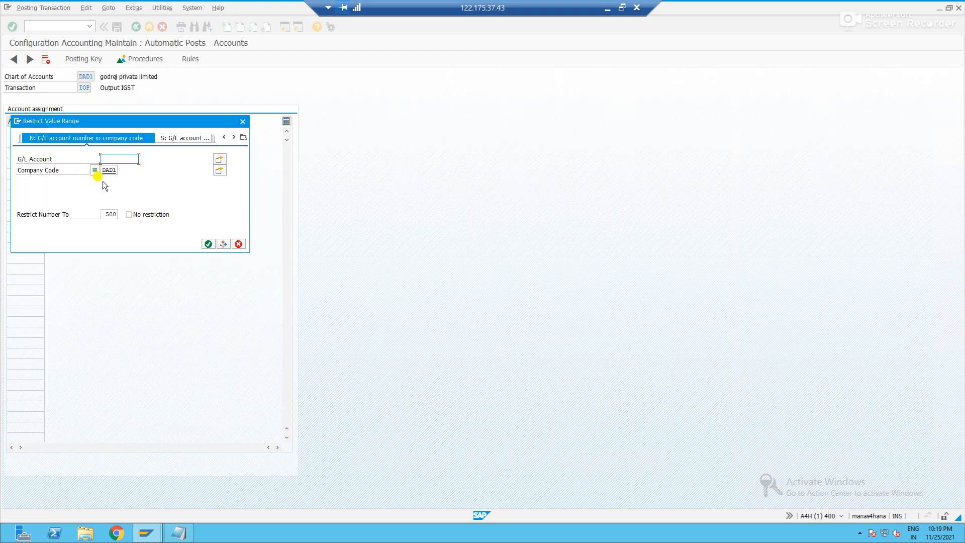
{"action": "key", "text": "Return"}
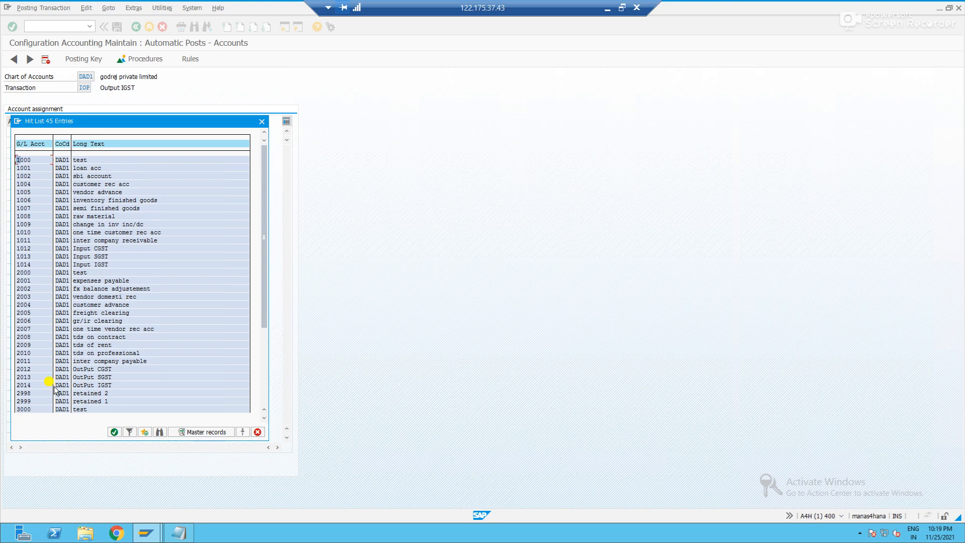
{"action": "double_click", "coordinate": [93, 385]}
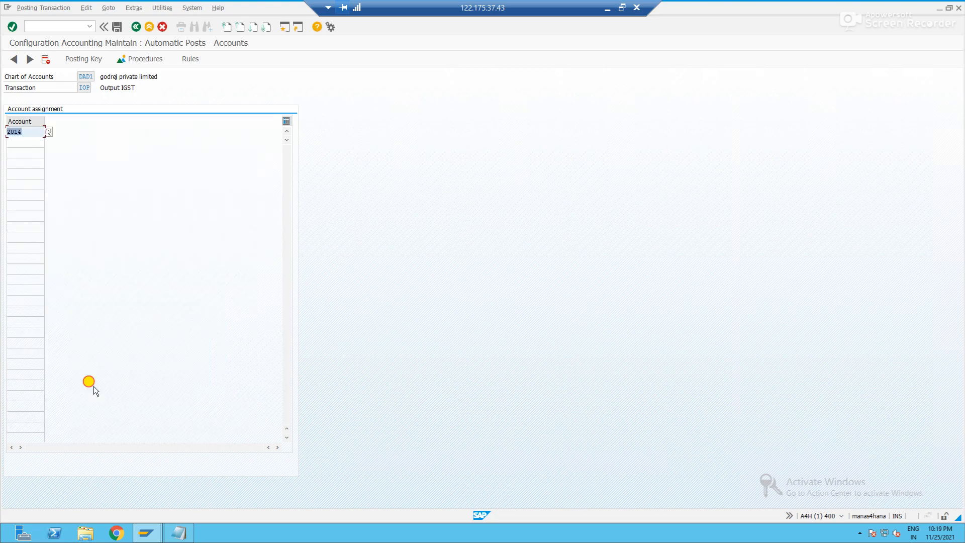
{"action": "left_click", "coordinate": [117, 26]}
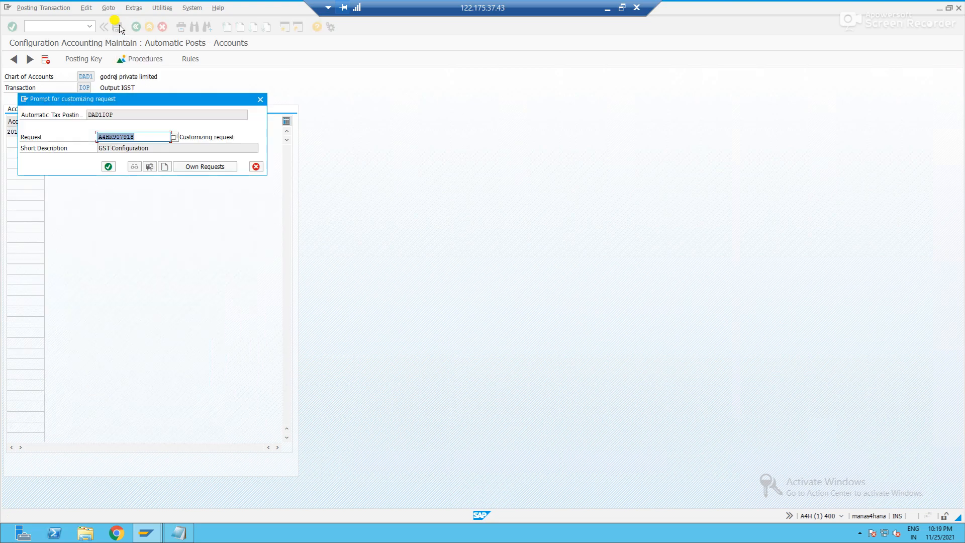
{"action": "left_click", "coordinate": [108, 166]}
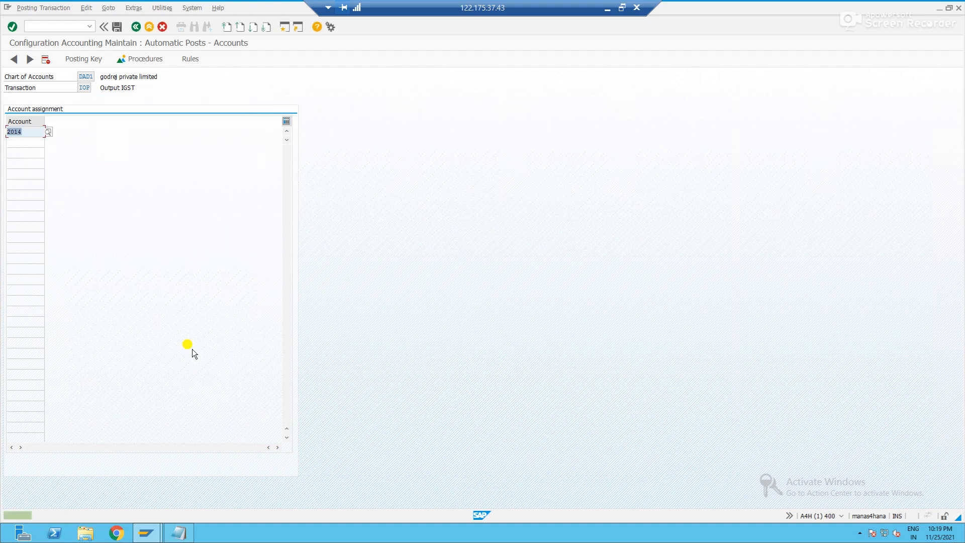
Step: Switch to the Notepad notes and add two line breaks after "Post Vendor & Customer Invoice", then return to SAP
{"action": "left_click", "coordinate": [177, 535]}
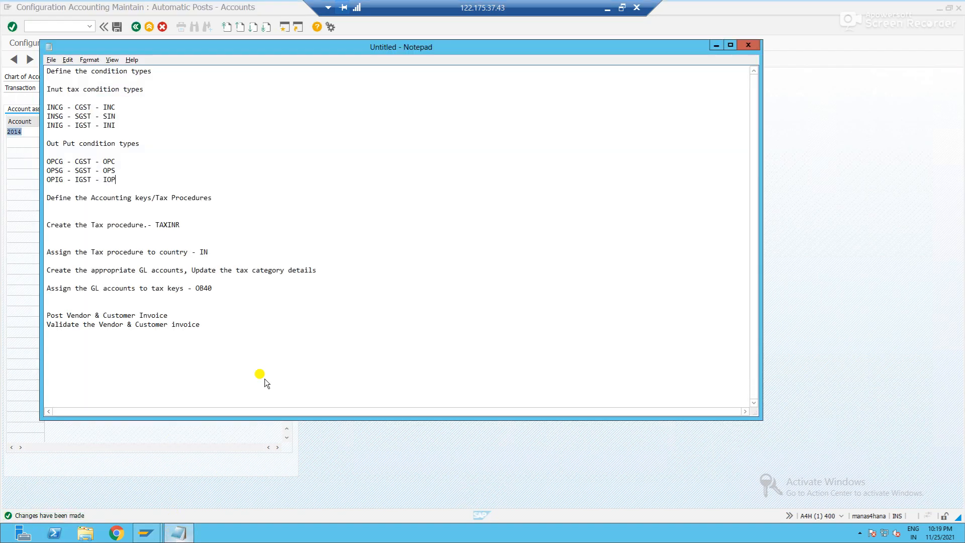
{"action": "left_click", "coordinate": [233, 288]}
{"action": "double_click", "coordinate": [194, 322]}
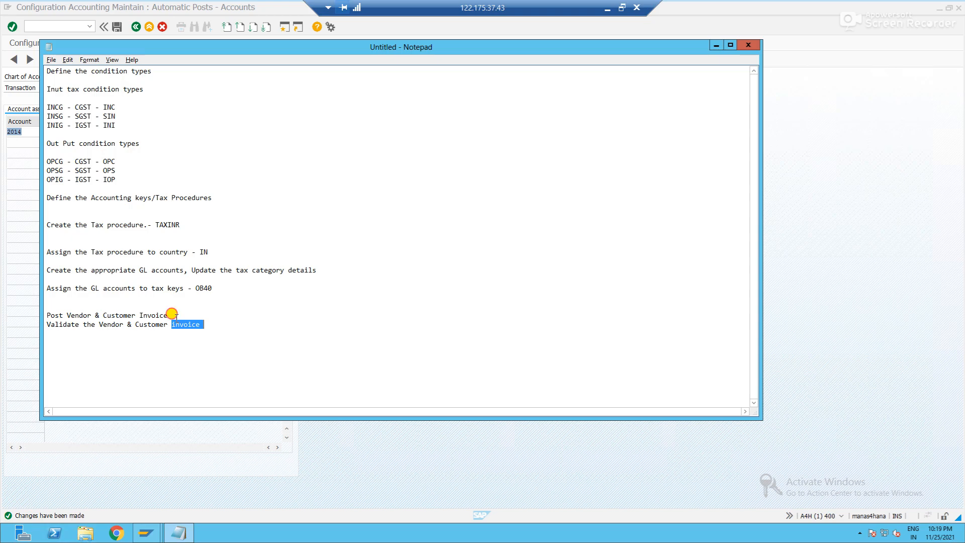
{"action": "left_click", "coordinate": [187, 315]}
{"action": "key", "text": "Return"}
{"action": "key", "text": "Return"}
{"action": "key", "text": "alt+Tab"}
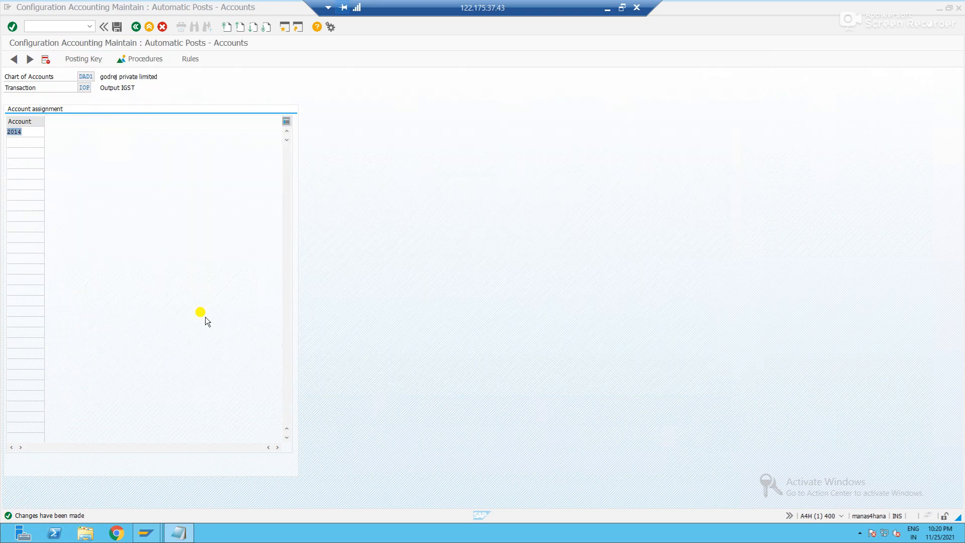
Step: Start the vendor invoice transaction with /nfb60 and set the company code to DAD1
{"action": "left_click", "coordinate": [54, 26]}
{"action": "type", "text": "/"}
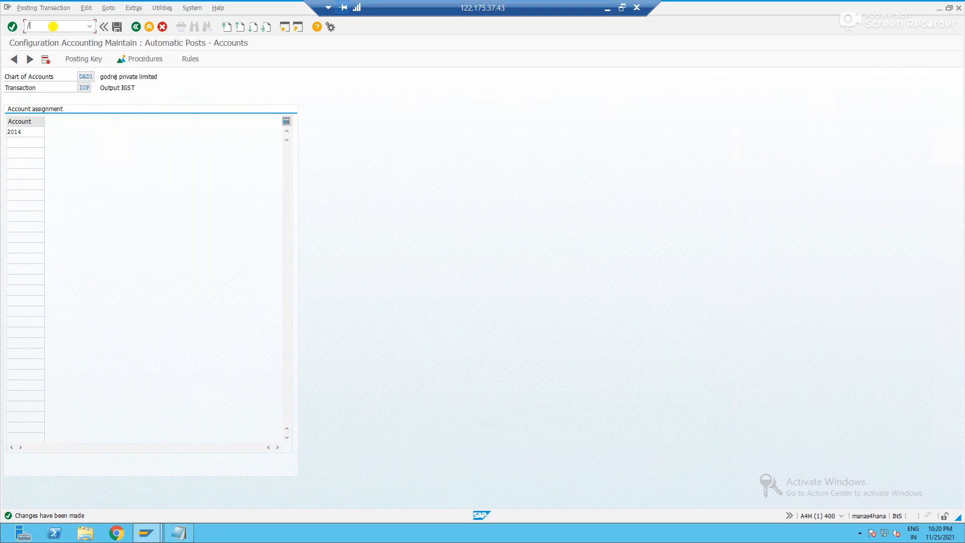
{"action": "type", "text": "nfb60"}
{"action": "key", "text": "Return"}
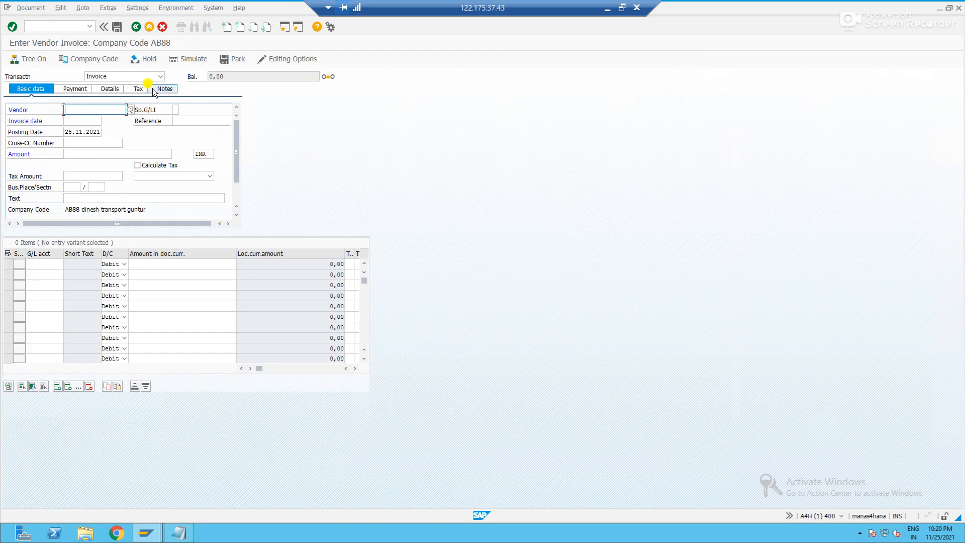
{"action": "left_click", "coordinate": [99, 59]}
{"action": "type", "text": "dad1"}
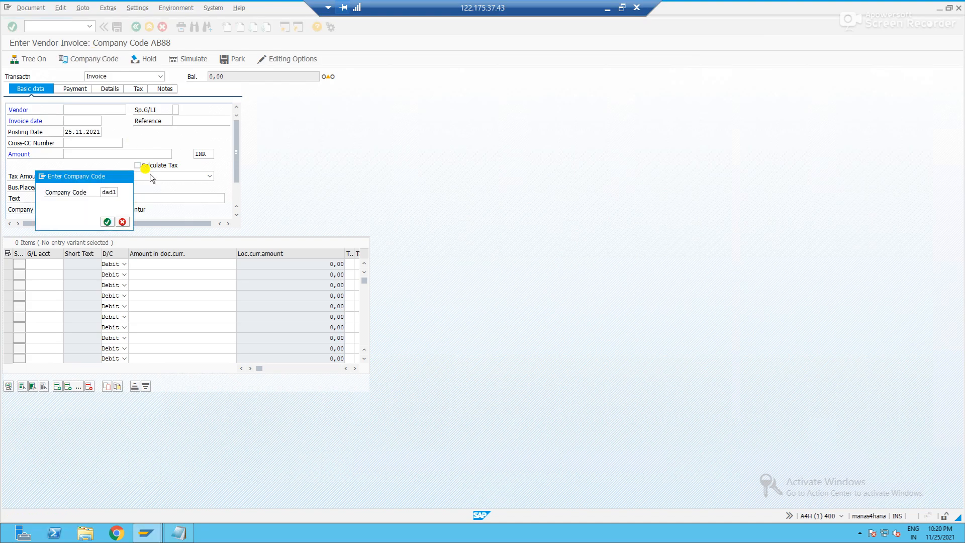
{"action": "key", "text": "Return"}
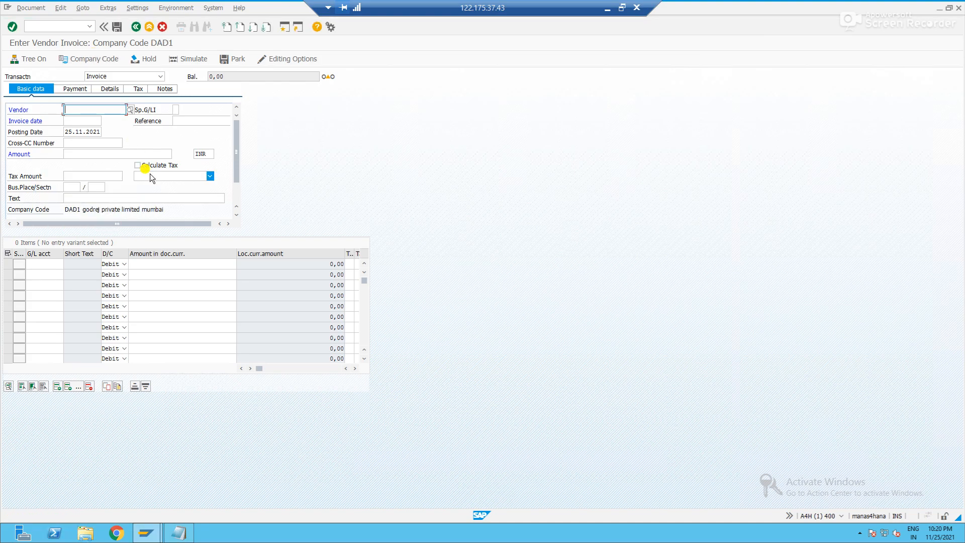
Step: Search the DAD1 suppliers for country IN and select the GODREJ PRIVATE LIMITED vendor located in VIJAYAWADA
{"action": "left_click", "coordinate": [129, 110]}
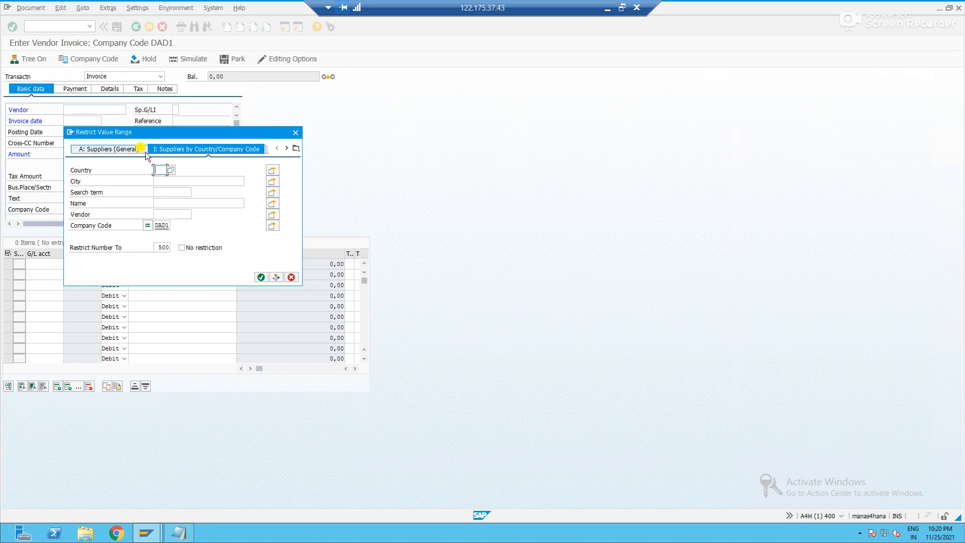
{"action": "type", "text": "IN"}
{"action": "key", "text": "Return"}
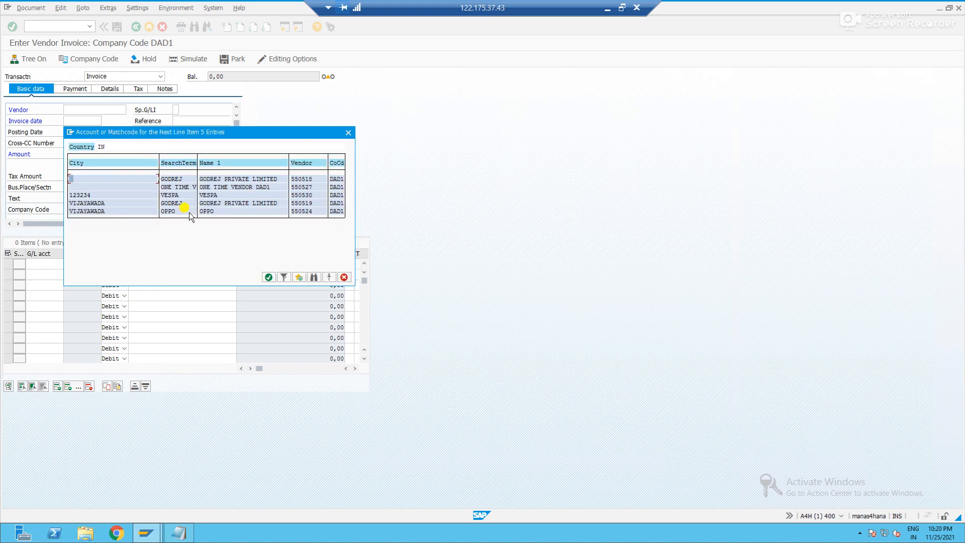
{"action": "double_click", "coordinate": [175, 203]}
{"action": "key", "text": "Tab"}
{"action": "key", "text": "Tab"}
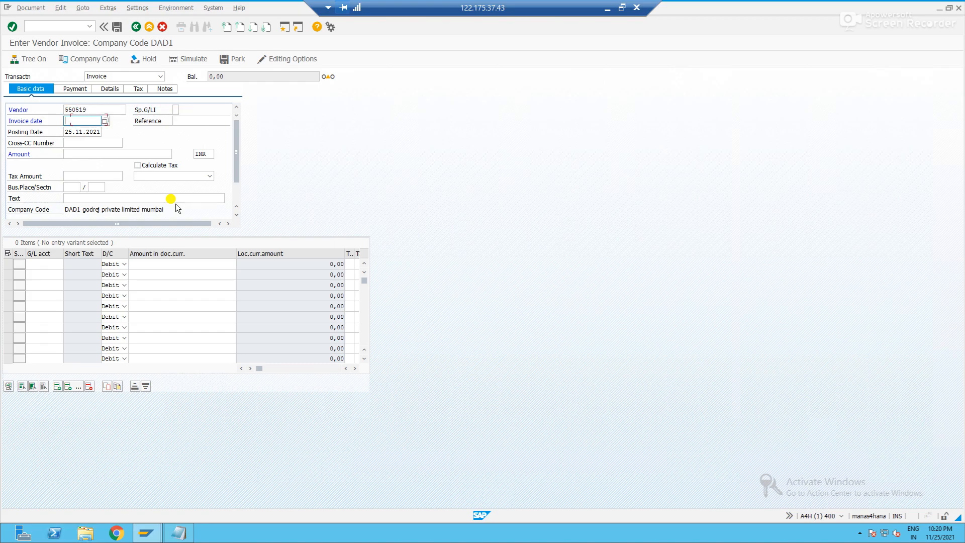
Step: Enter invoice date 25.11.2021, reference "invoice" and an amount of 3000 INR in the vendor invoice's basic data
{"action": "type", "text": "25112021"}
{"action": "key", "text": "Tab"}
{"action": "type", "text": "invoice"}
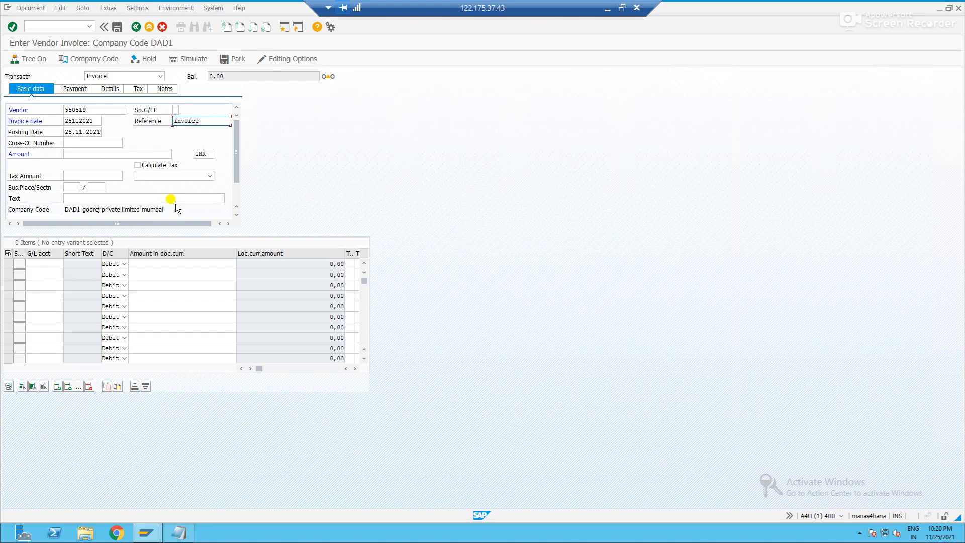
{"action": "key", "text": "Tab"}
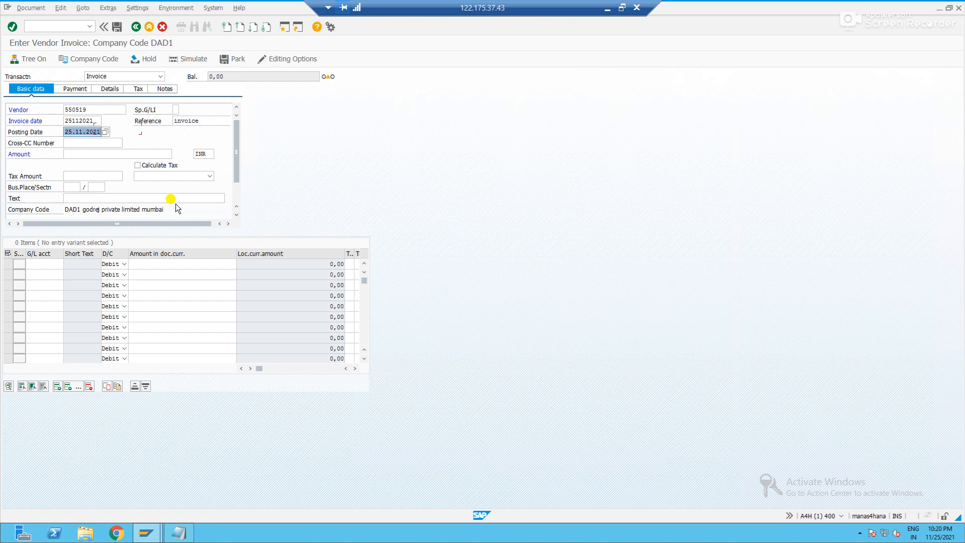
{"action": "left_click", "coordinate": [108, 154]}
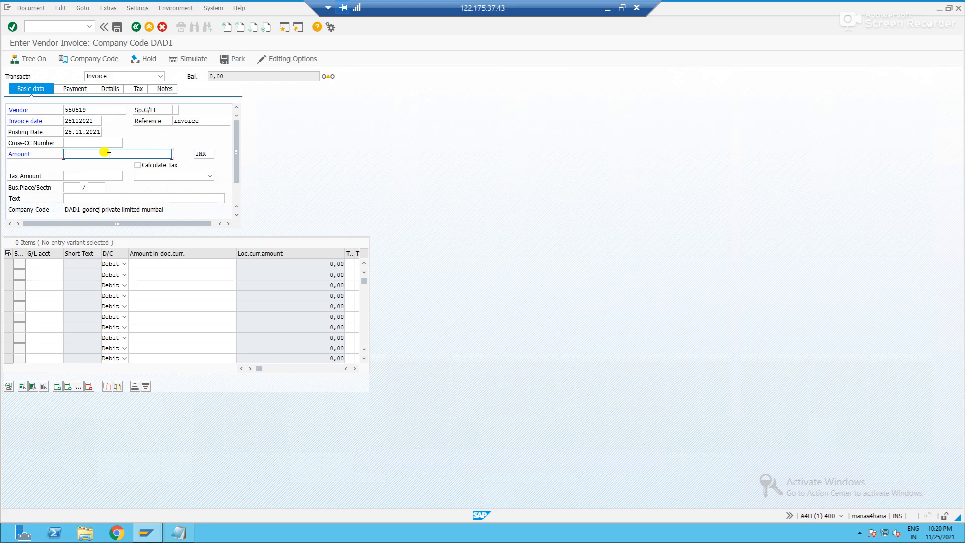
{"action": "type", "text": "3000"}
{"action": "key", "text": "Tab"}
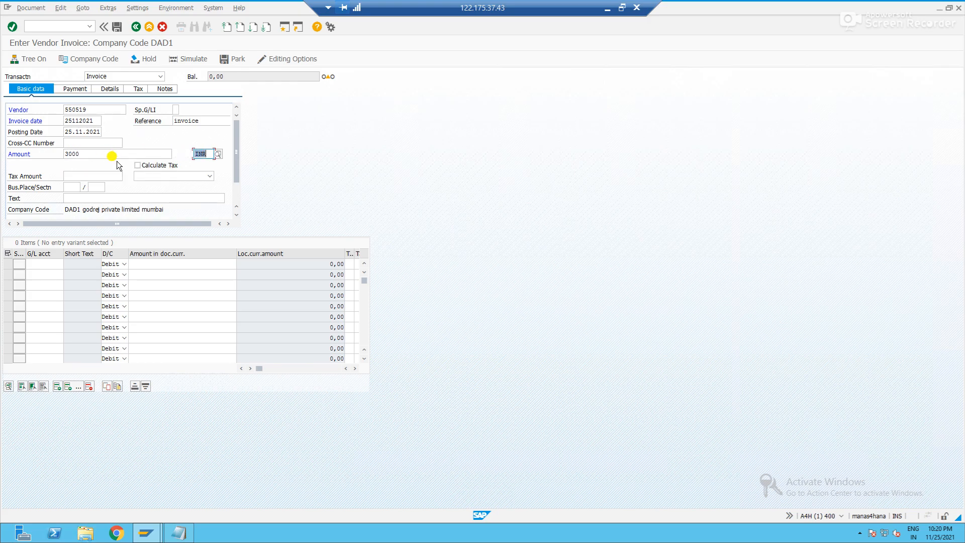
Step: Check the vendor invoice's tax code list for available entries and try the Calculate Tax option
{"action": "left_click", "coordinate": [206, 175]}
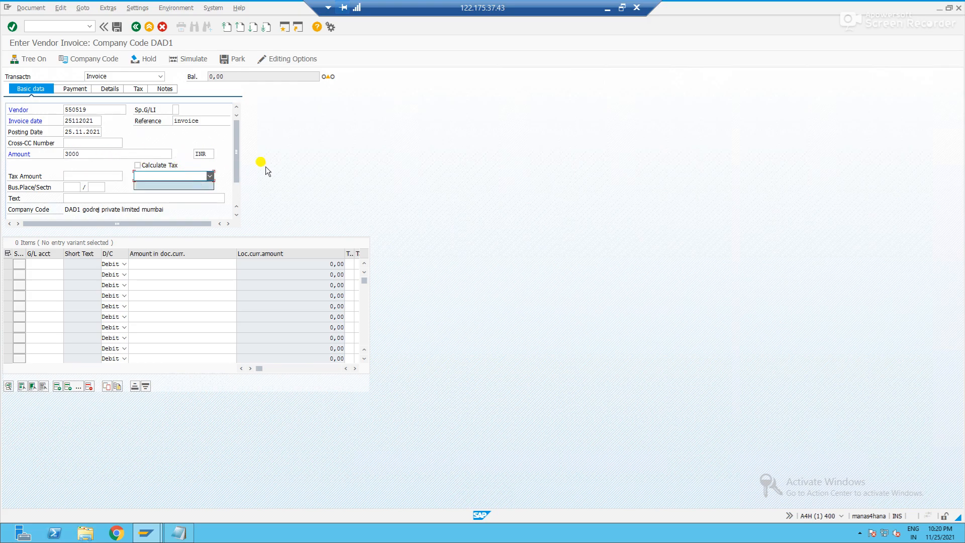
{"action": "left_click", "coordinate": [266, 167]}
{"action": "left_click", "coordinate": [209, 177]}
{"action": "left_click", "coordinate": [138, 165]}
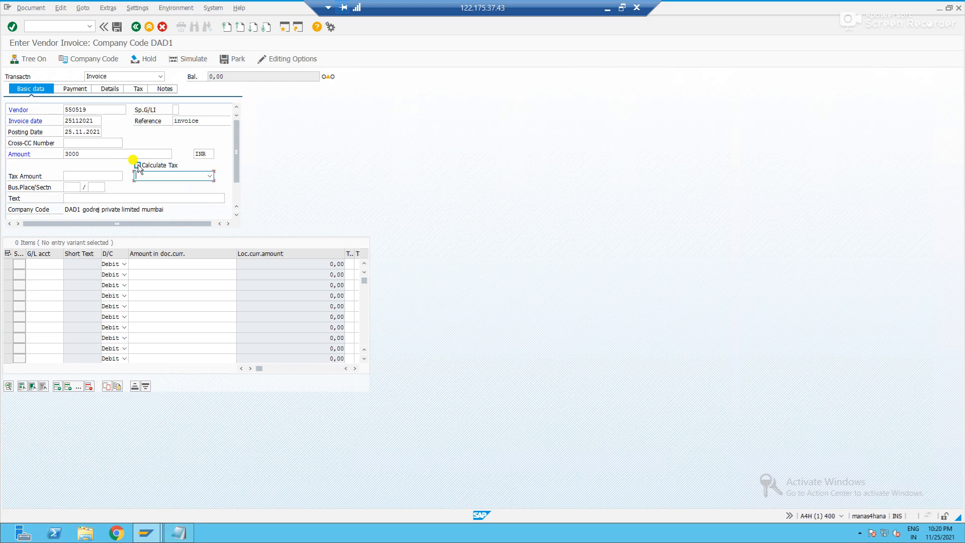
{"action": "left_click", "coordinate": [187, 176]}
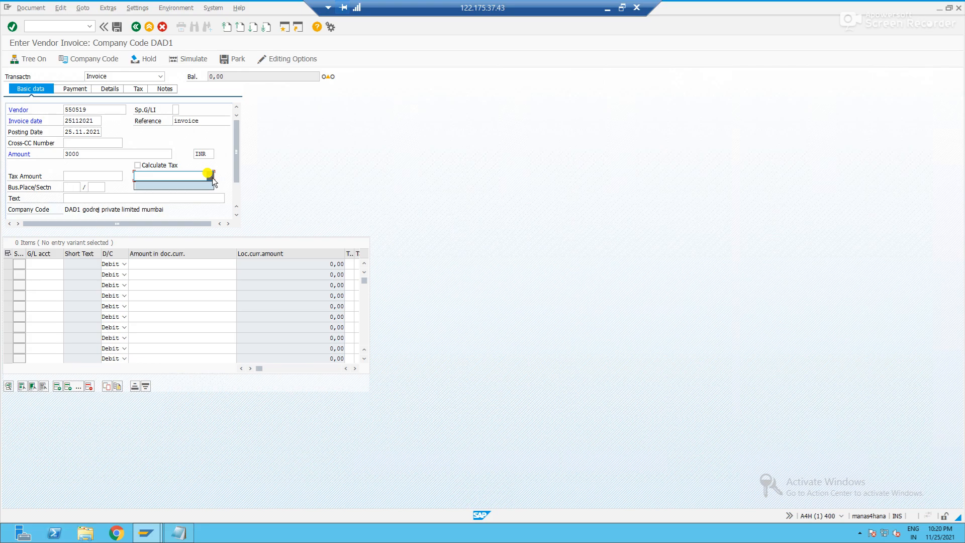
Step: Abandon the vendor invoice entry with /n and return to the SAP Easy Access screen
{"action": "left_click", "coordinate": [69, 25]}
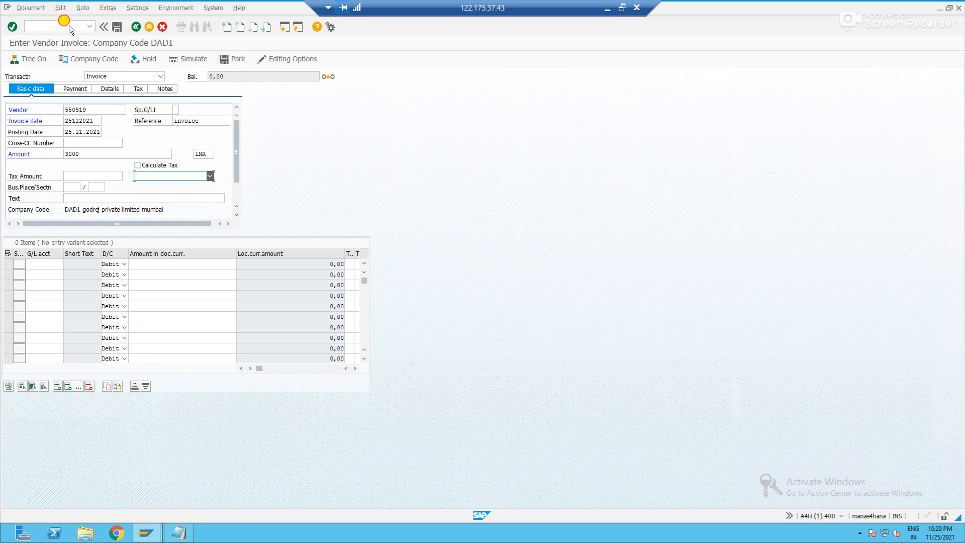
{"action": "type", "text": "/n"}
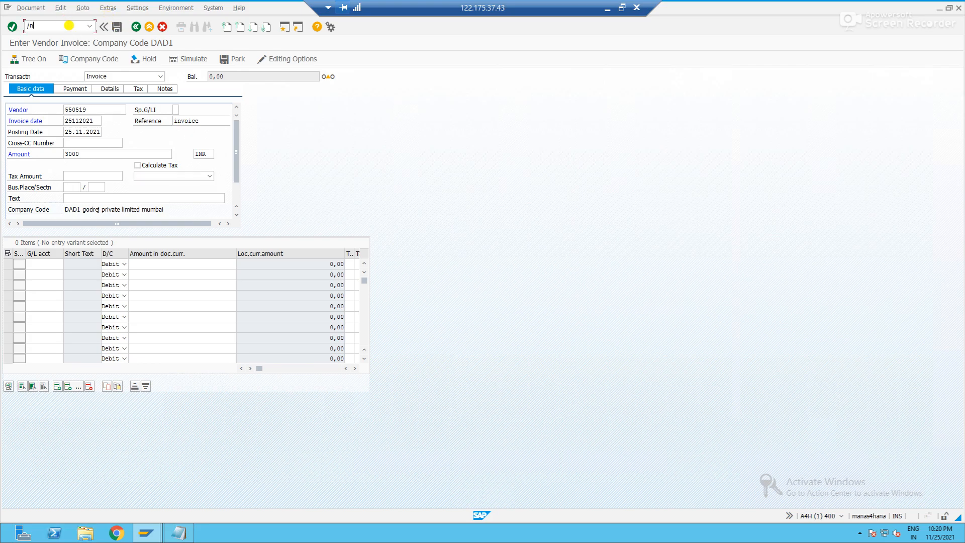
{"action": "key", "text": "Return"}
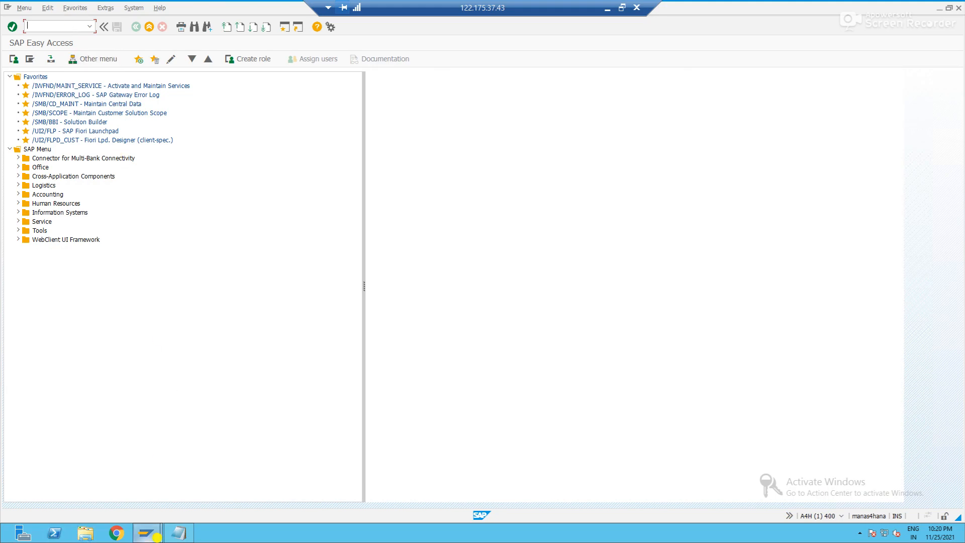
Step: Switch to the Notepad notes
{"action": "left_click", "coordinate": [179, 532]}
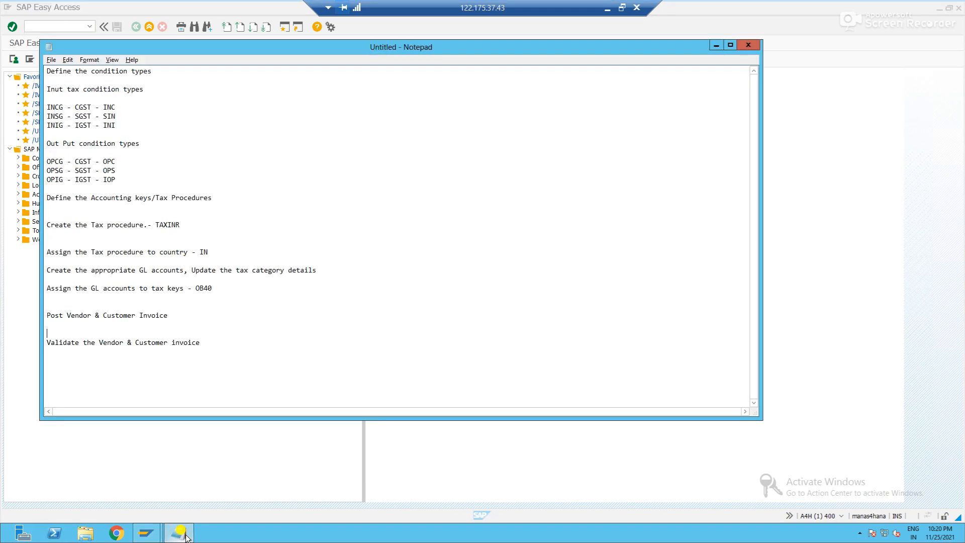
{"action": "type", "text": "The ve"}
{"action": "key", "text": "BackSpace"}
{"action": "key", "text": "BackSpace"}
{"action": "key", "text": "BackSpace"}
{"action": "key", "text": "BackSpace"}
{"action": "key", "text": "BackSpace"}
{"action": "type", "text": "he"}
{"action": "key", "text": "BackSpace"}
{"action": "key", "text": "BackSpace"}
{"action": "key", "text": "BackSpace"}
Step: Add a "Tax codes" line below "Assign the GL accounts to tax keys - OB40", separated by one blank line
{"action": "left_click", "coordinate": [246, 289]}
{"action": "key", "text": "Return"}
{"action": "key", "text": "Return"}
{"action": "type", "text": "Tax"}
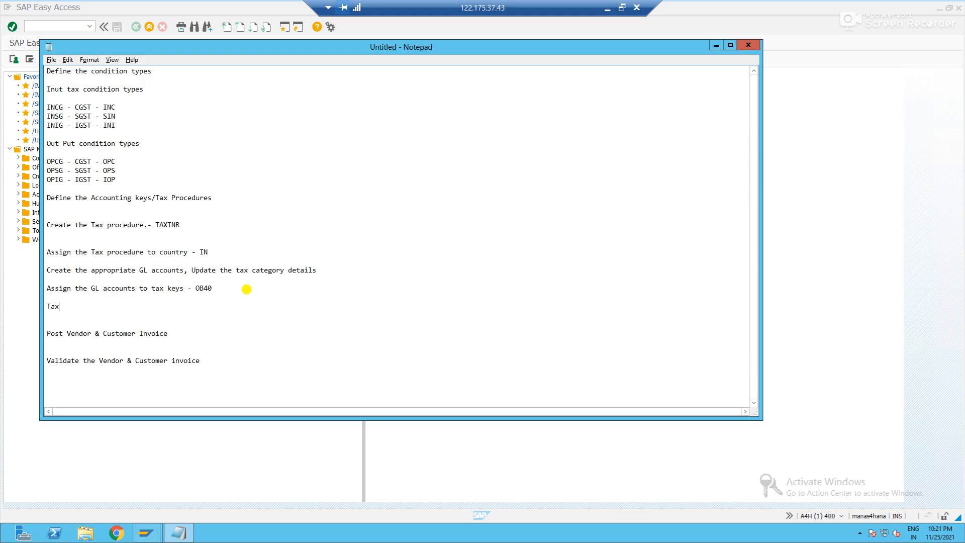
{"action": "type", "text": " codes"}
Step: Add an "Input" entry beneath the "Tax codes" line, leaving one blank line between them
{"action": "key", "text": "Return"}
{"action": "key", "text": "Return"}
{"action": "type", "text": "IN"}
{"action": "key", "text": "BackSpace"}
{"action": "key", "text": "BackSpace"}
{"action": "type", "text": "INput"}
{"action": "key", "text": "BackSpace"}
{"action": "key", "text": "BackSpace"}
{"action": "key", "text": "BackSpace"}
{"action": "key", "text": "BackSpace"}
{"action": "type", "text": "n"}
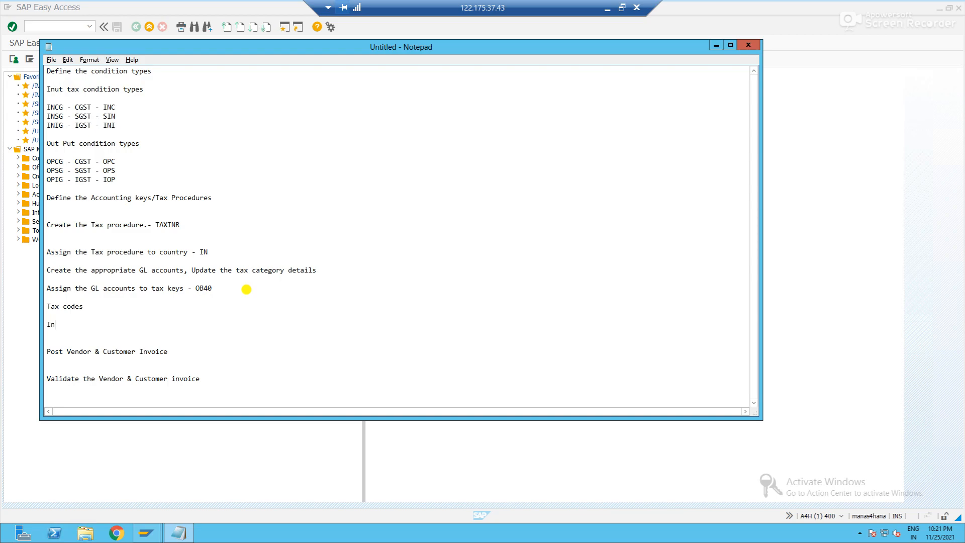
{"action": "type", "text": "put"}
Step: Add an "OutPut" entry below "Input" and insert an extra blank line after "Input"
{"action": "key", "text": "Return"}
{"action": "key", "text": "Return"}
{"action": "type", "text": "Pay"}
{"action": "key", "text": "BackSpace"}
{"action": "key", "text": "BackSpace"}
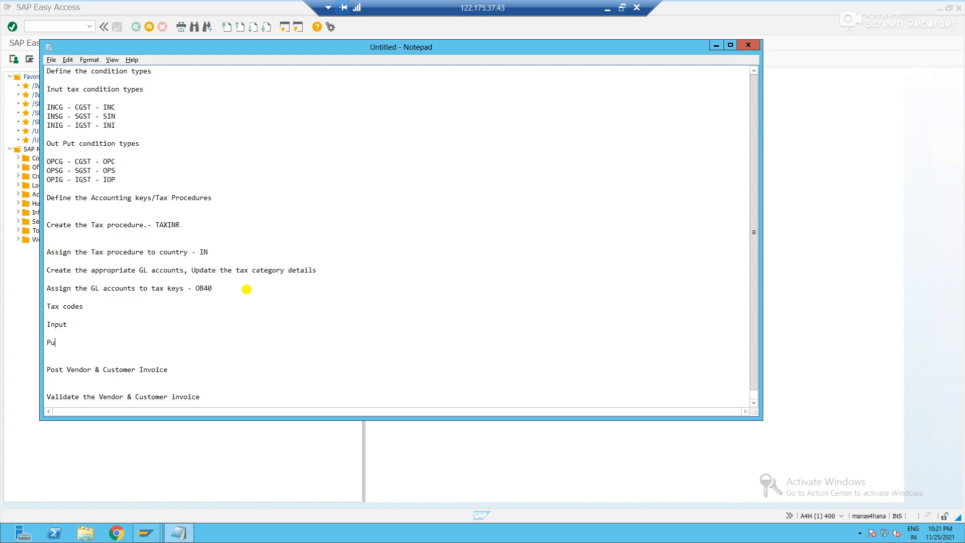
{"action": "key", "text": "BackSpace"}
{"action": "key", "text": "BackSpace"}
{"action": "key", "text": "Return"}
{"action": "type", "text": "Out"}
{"action": "type", "text": "Puit"}
{"action": "key", "text": "BackSpace"}
{"action": "key", "text": "BackSpace"}
{"action": "type", "text": "t"}
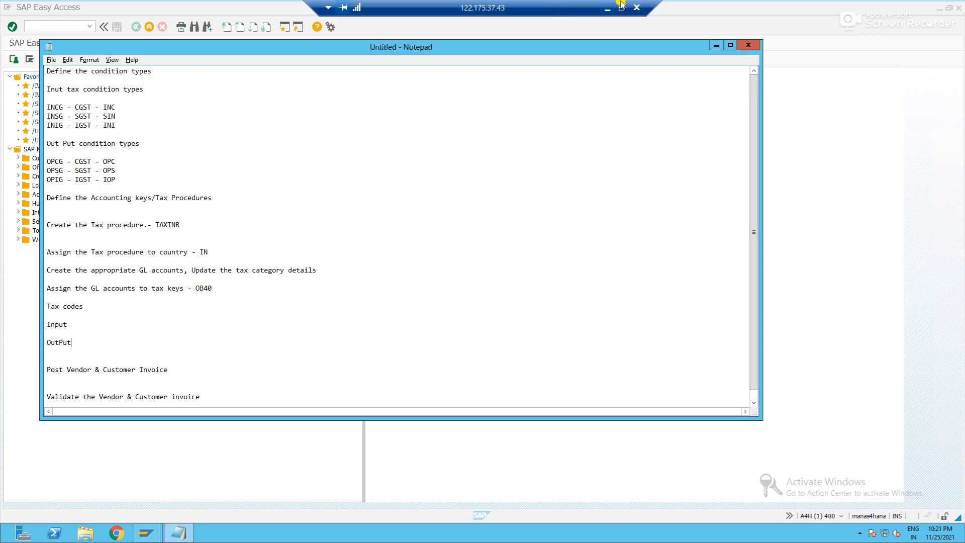
{"action": "left_click", "coordinate": [83, 324]}
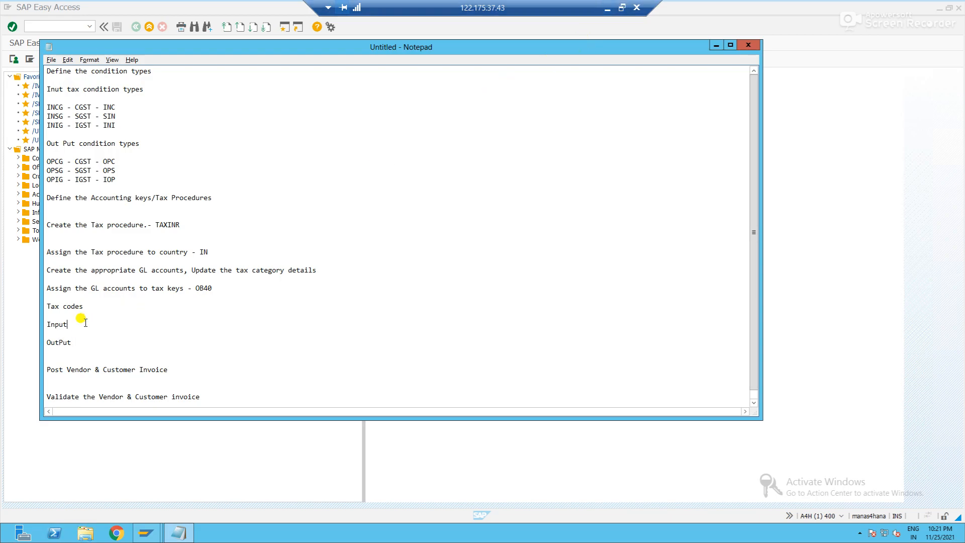
{"action": "key", "text": "Return"}
Step: Append "- FTXP" to the "Tax codes" line in the notes
{"action": "key", "text": "alt+Tab"}
{"action": "key", "text": "alt+Tab"}
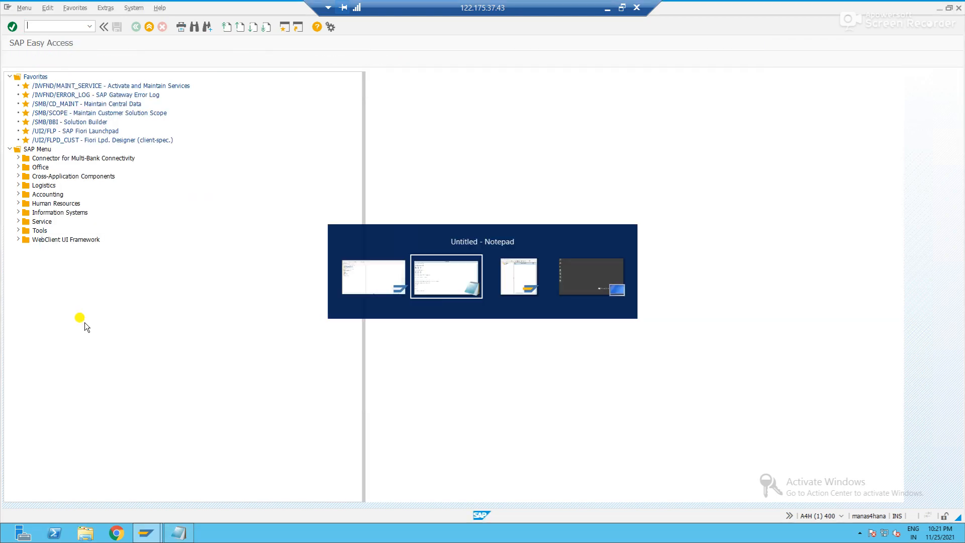
{"action": "left_click", "coordinate": [102, 307]}
{"action": "type", "text": "- FTXP"}
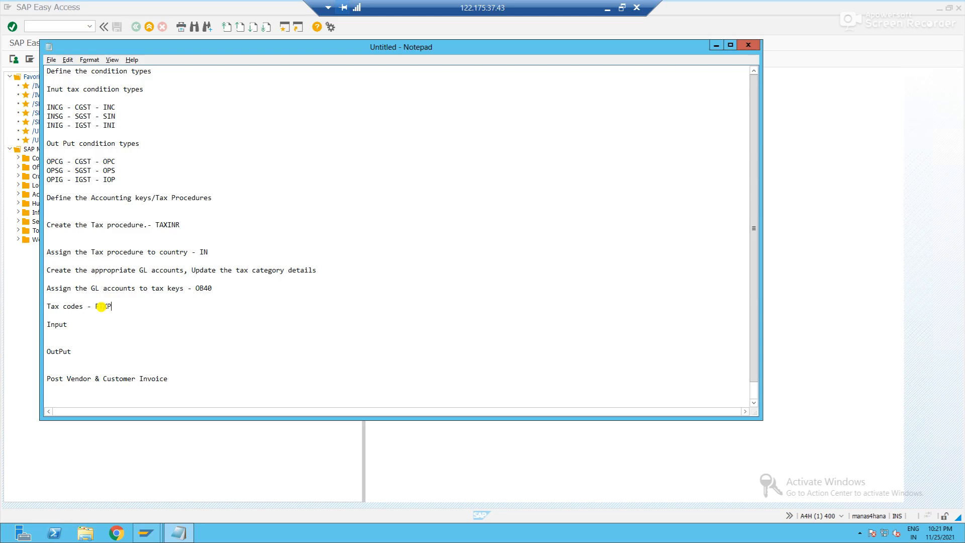
Step: Return to SAP and start transaction ftxp for country IN to maintain tax codes
{"action": "left_click", "coordinate": [29, 273]}
{"action": "left_click", "coordinate": [69, 26]}
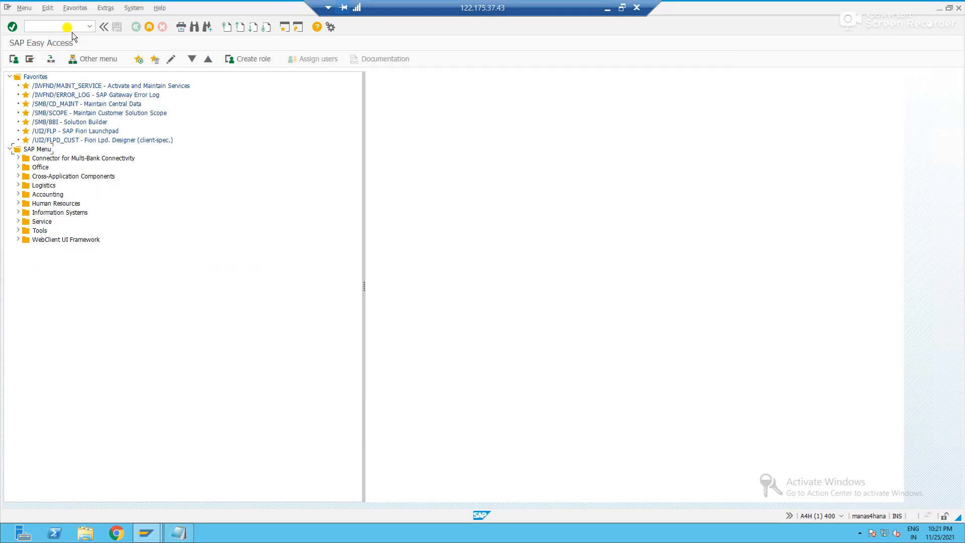
{"action": "type", "text": "ftxp"}
{"action": "key", "text": "Return"}
{"action": "type", "text": "IN"}
{"action": "key", "text": "Return"}
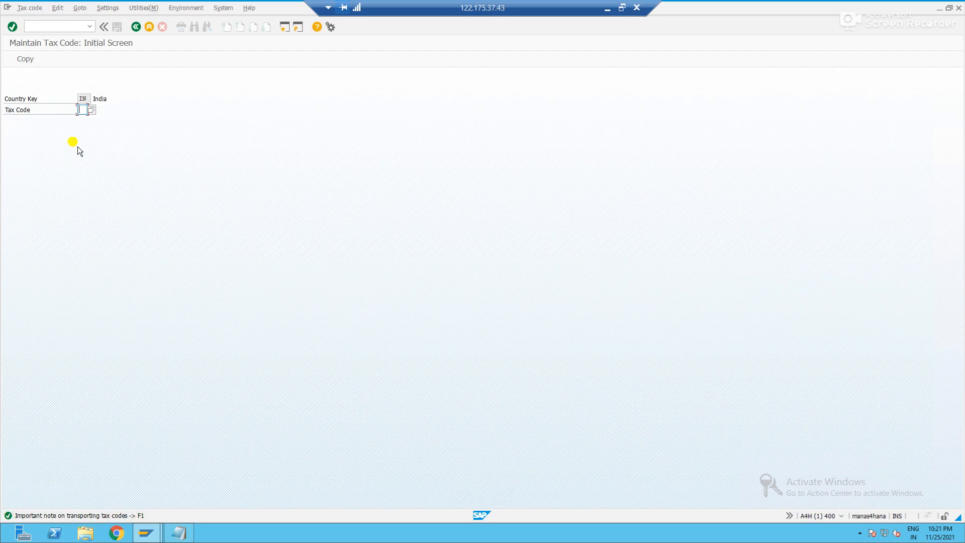
Step: Define tax code IC with the description "18 %Input CGST + SGST" and tax type V (Input tax)
{"action": "type", "text": "IC"}
{"action": "key", "text": "Return"}
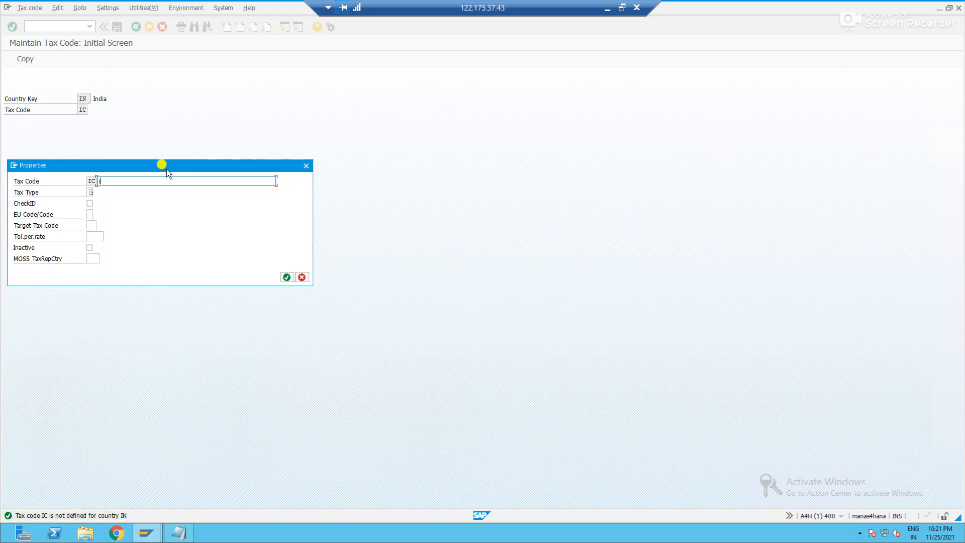
{"action": "type", "text": "Input CGST + SGST18 %"}
{"action": "left_click", "coordinate": [91, 192]}
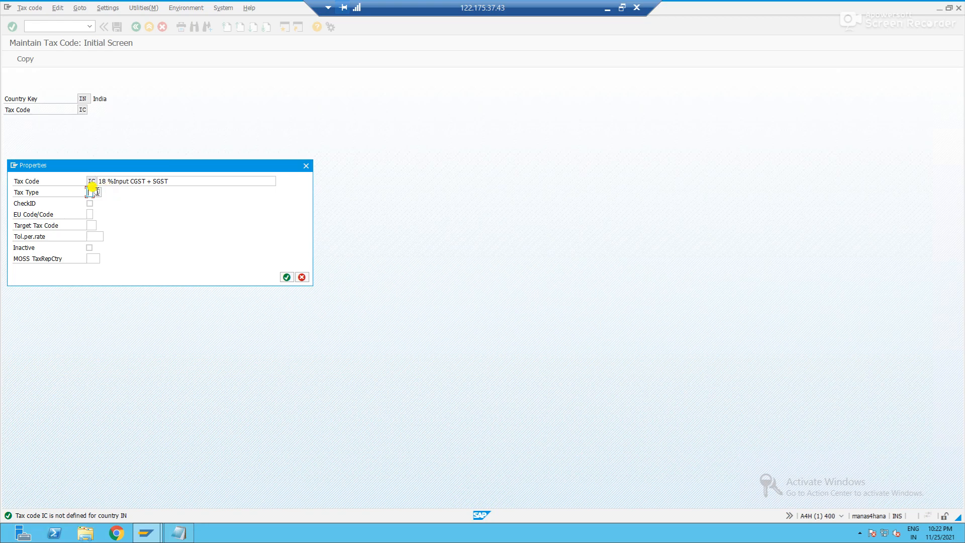
{"action": "left_click", "coordinate": [97, 192]}
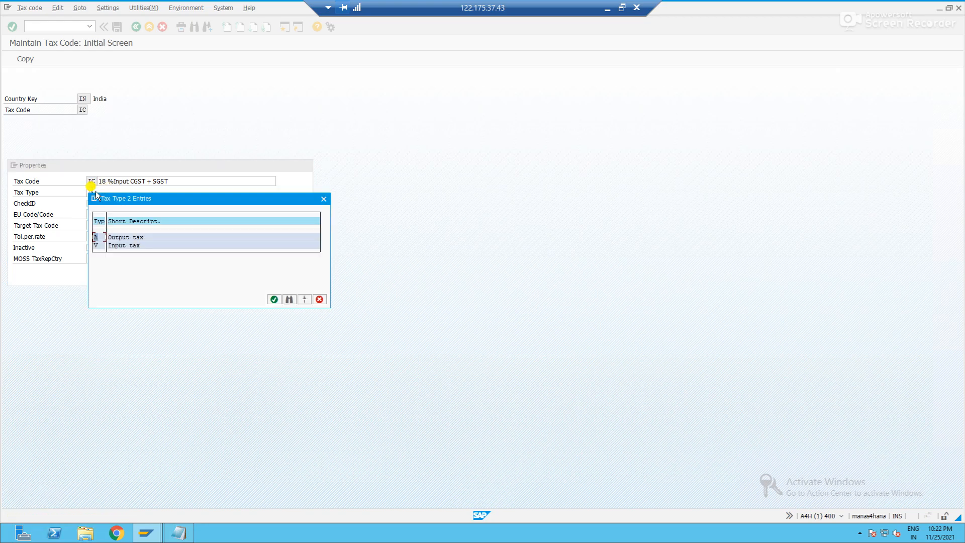
{"action": "double_click", "coordinate": [97, 245]}
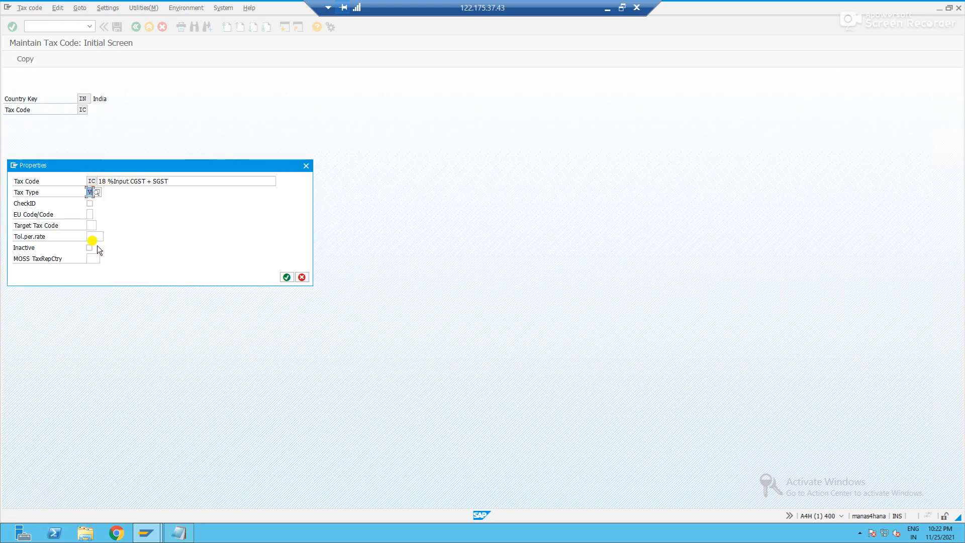
{"action": "key", "text": "Return"}
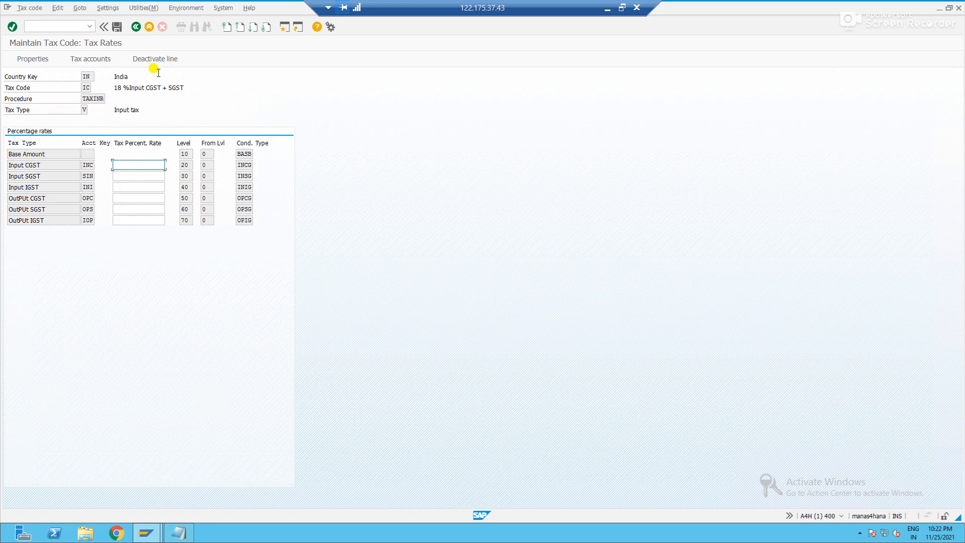
Step: Try to save tax code IC with a rate of 18 percent for both Input CGST and Input SGST
{"action": "left_click_drag", "start_coordinate": [190, 89], "coordinate": [92, 88]}
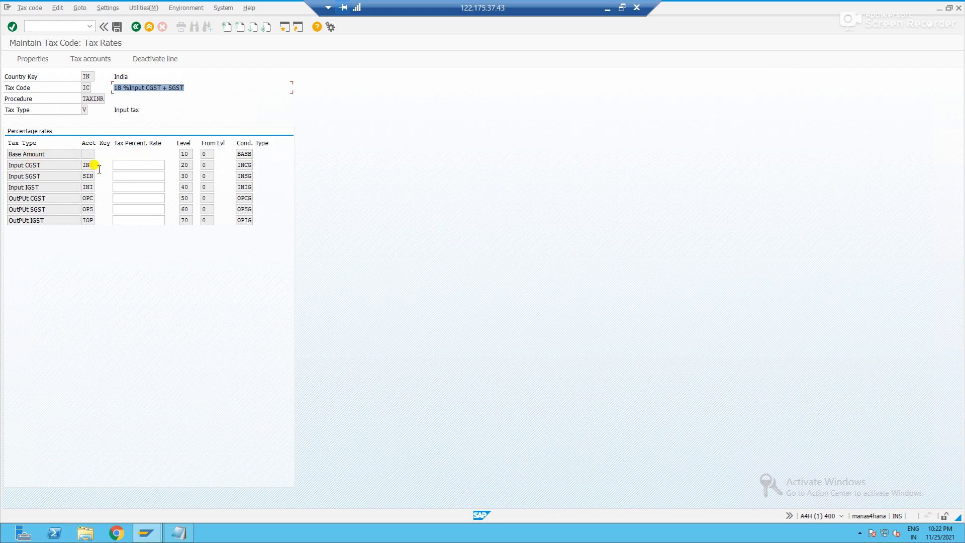
{"action": "left_click", "coordinate": [121, 166]}
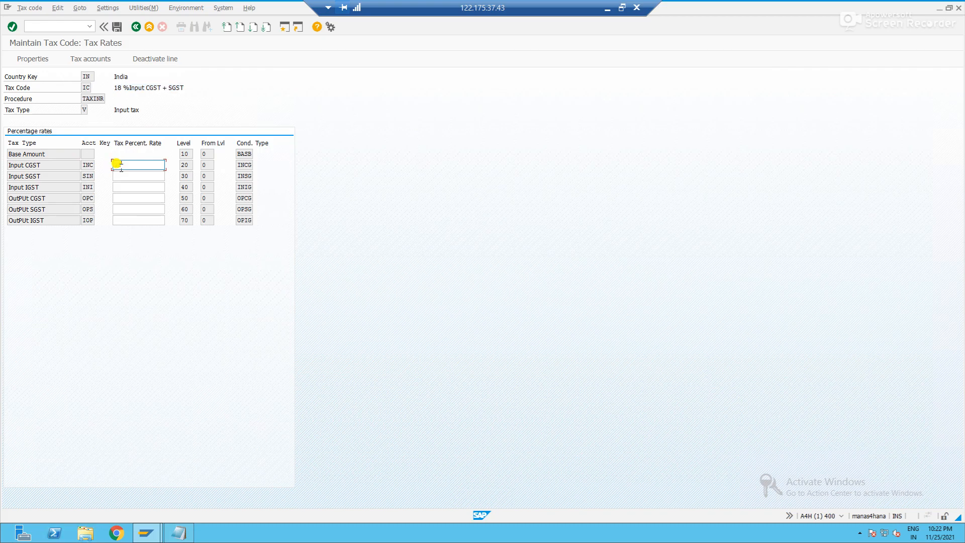
{"action": "type", "text": "18"}
{"action": "left_click", "coordinate": [127, 175]}
{"action": "type", "text": "18"}
{"action": "key", "text": "Return"}
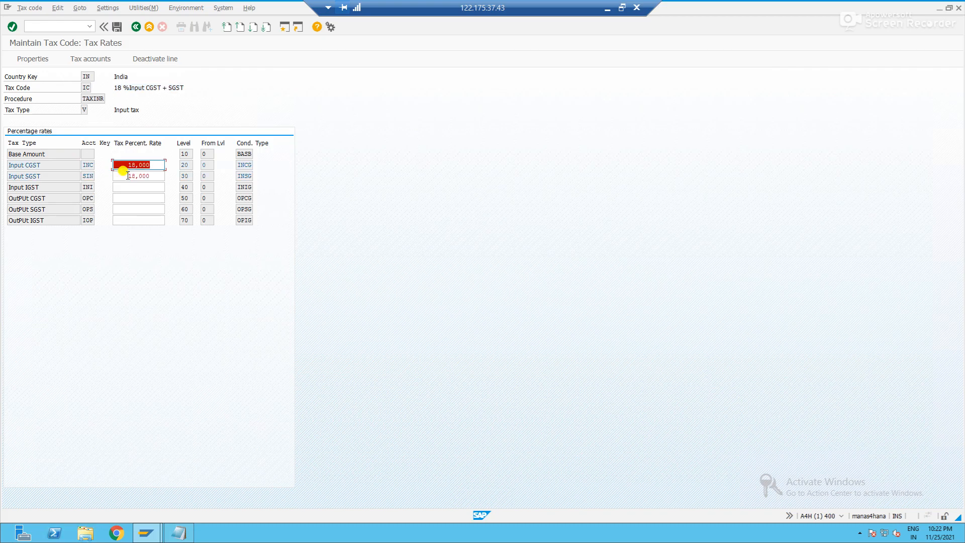
{"action": "left_click", "coordinate": [117, 26]}
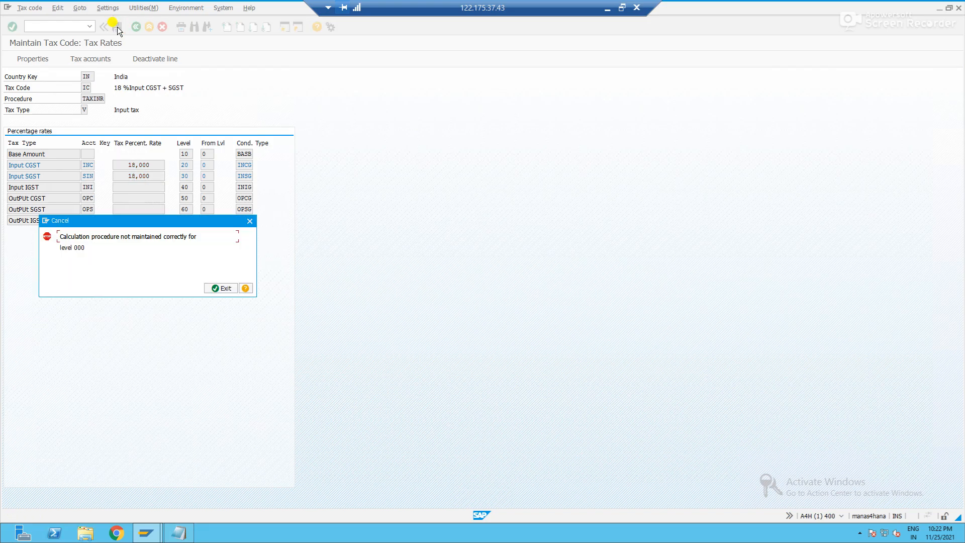
{"action": "left_click", "coordinate": [213, 289]}
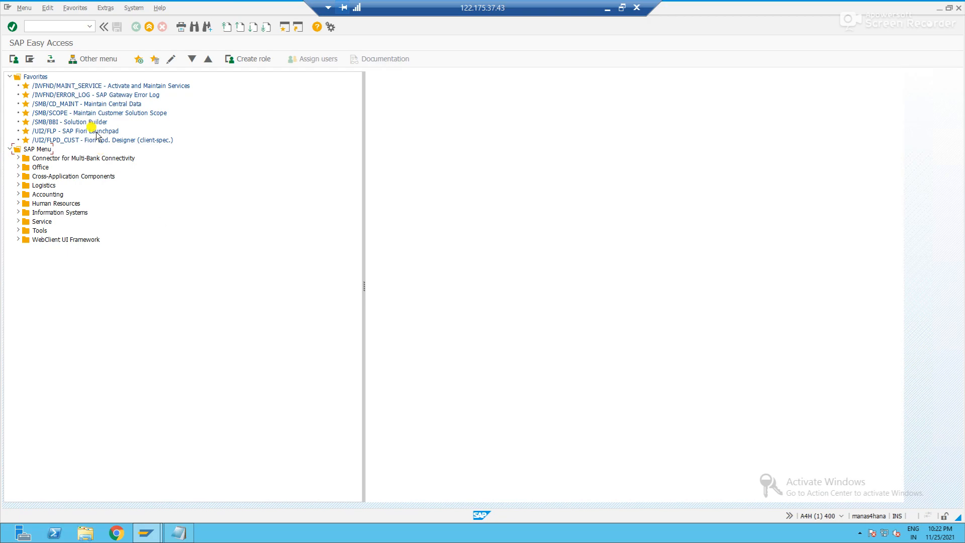
Step: Restart transaction ftxp for country IN and open tax code IC for creation
{"action": "left_click", "coordinate": [53, 27]}
{"action": "type", "text": "ftxp"}
{"action": "key", "text": "Return"}
{"action": "type", "text": "IN"}
{"action": "key", "text": "Return"}
{"action": "key", "text": "Return"}
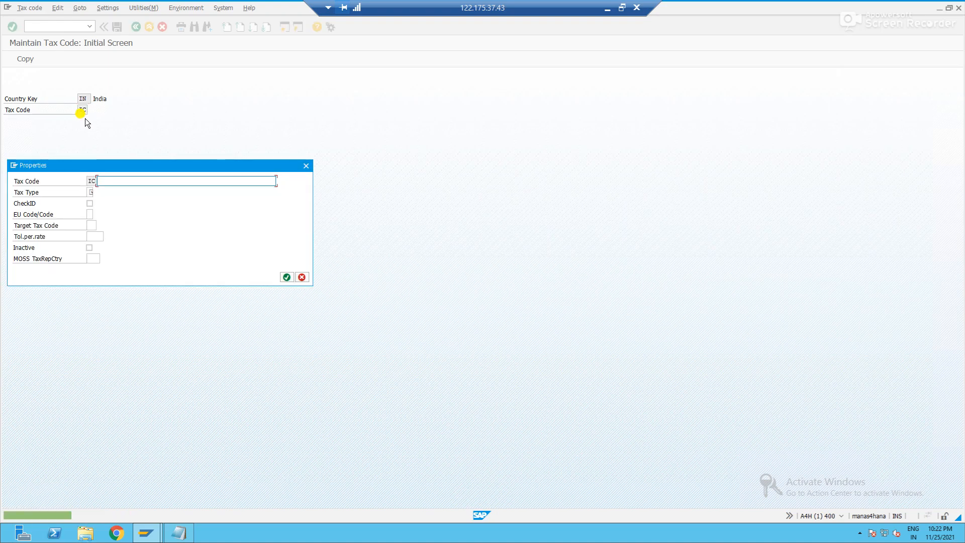
Step: Give tax code IC the description "18 %Input CGST + SGST" and tax type V (Input tax)
{"action": "type", "text": "18 %Input CGST + SGST"}
{"action": "key", "text": "Tab"}
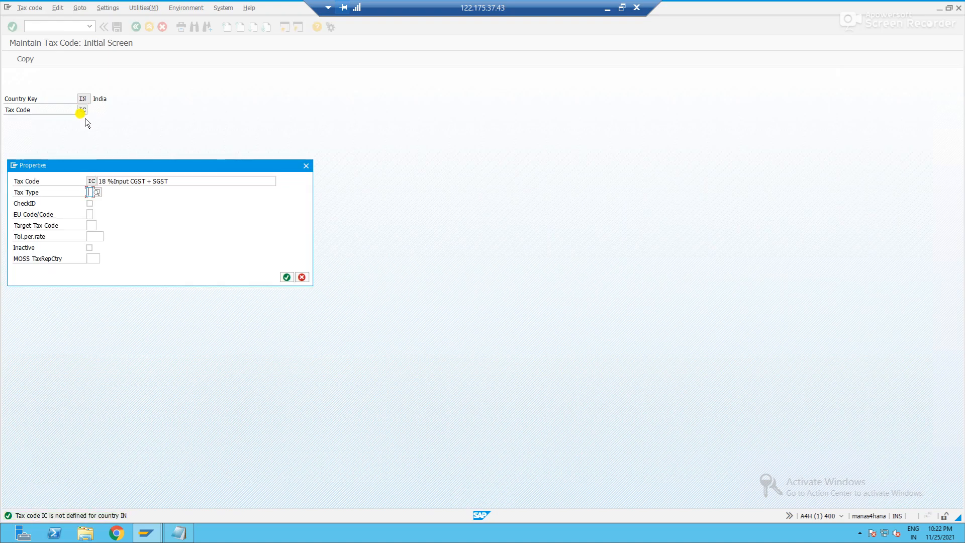
{"action": "left_click", "coordinate": [98, 191]}
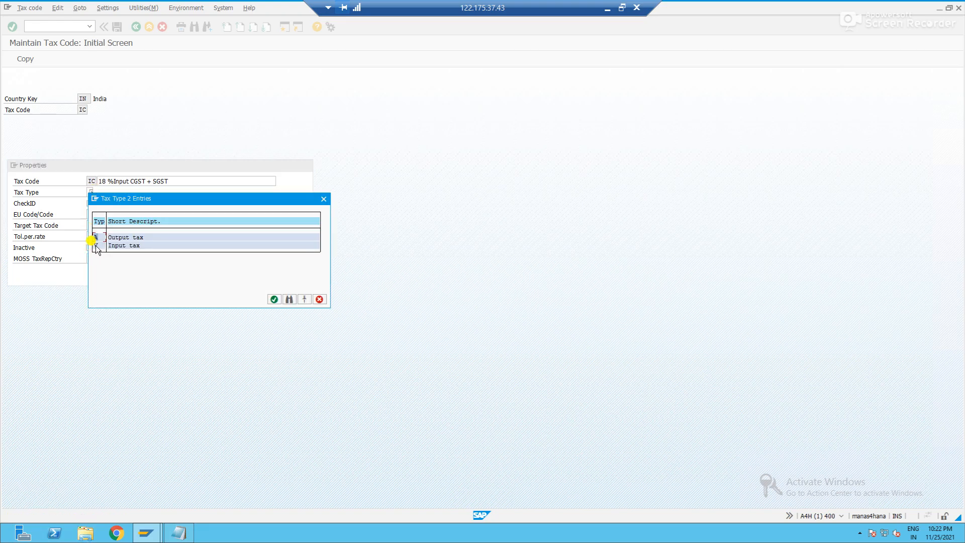
{"action": "double_click", "coordinate": [96, 245]}
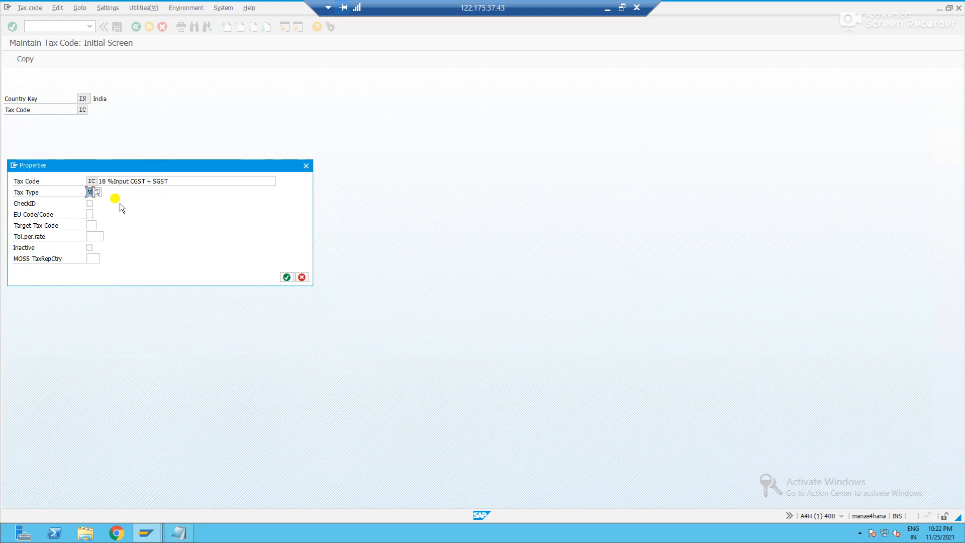
{"action": "key", "text": "Return"}
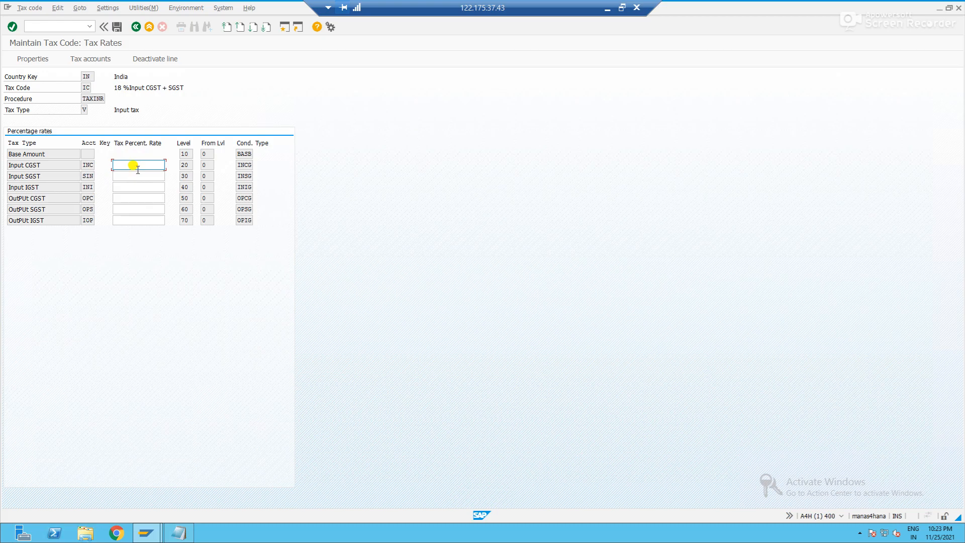
Step: Set the tax percentage rate to 18 for both Input CGST and Input SGST
{"action": "type", "text": "18"}
{"action": "key", "text": "Tab"}
{"action": "type", "text": "18"}
{"action": "key", "text": "Return"}
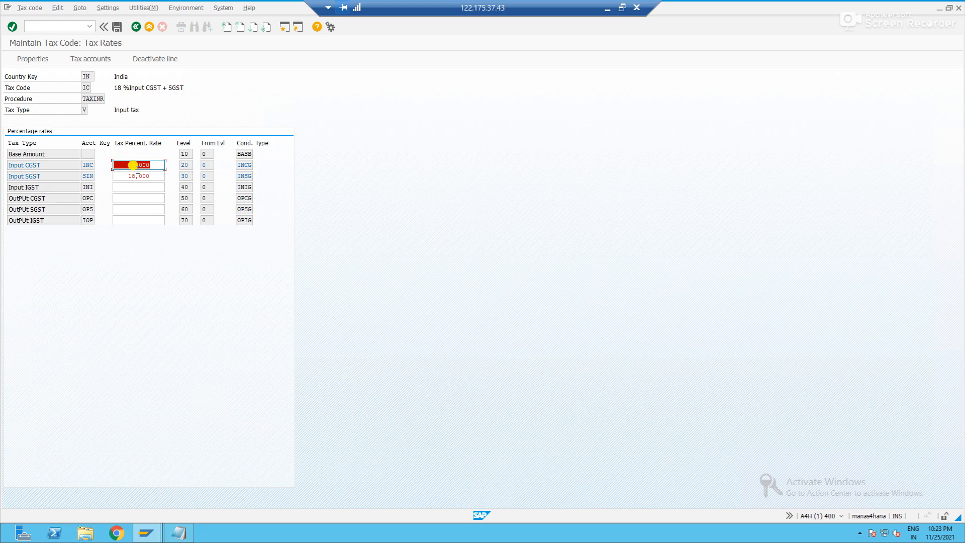
Step: Try to save tax code IC and examine the detailed help for the resulting message
{"action": "left_click", "coordinate": [118, 28]}
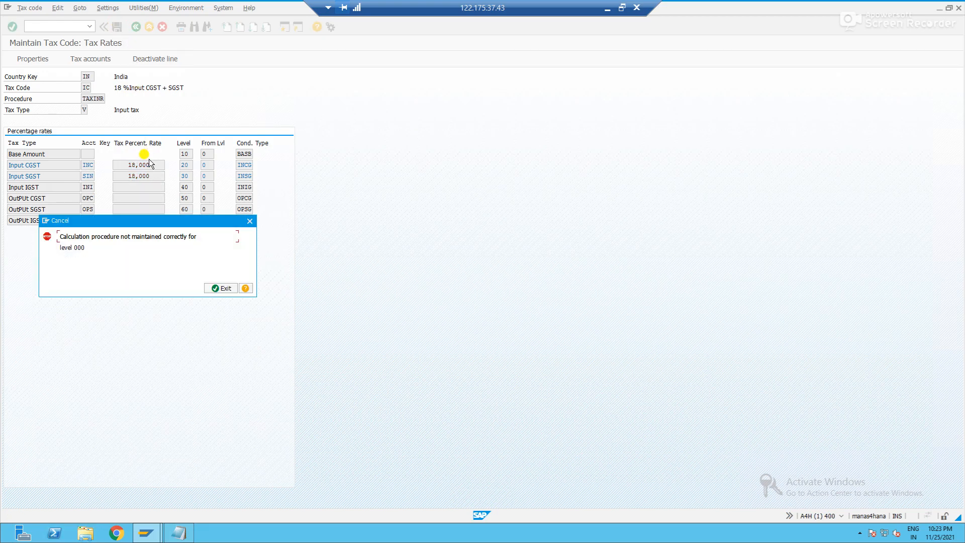
{"action": "left_click", "coordinate": [246, 288]}
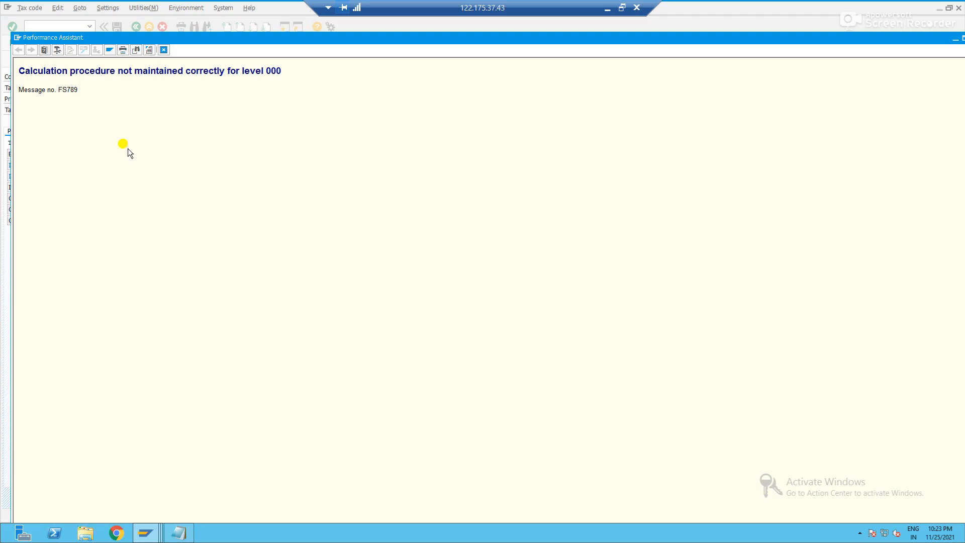
{"action": "left_click", "coordinate": [163, 50]}
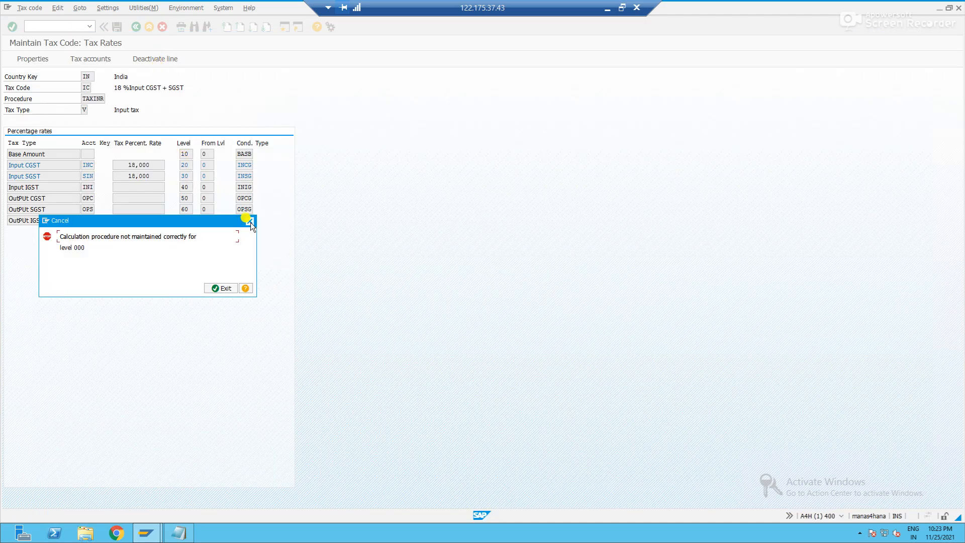
Step: Close the error message, start transaction spro and open the SAP Reference IMG
{"action": "left_click", "coordinate": [251, 222]}
{"action": "type", "text": "splro"}
{"action": "key", "text": "Return"}
{"action": "left_click", "coordinate": [58, 63]}
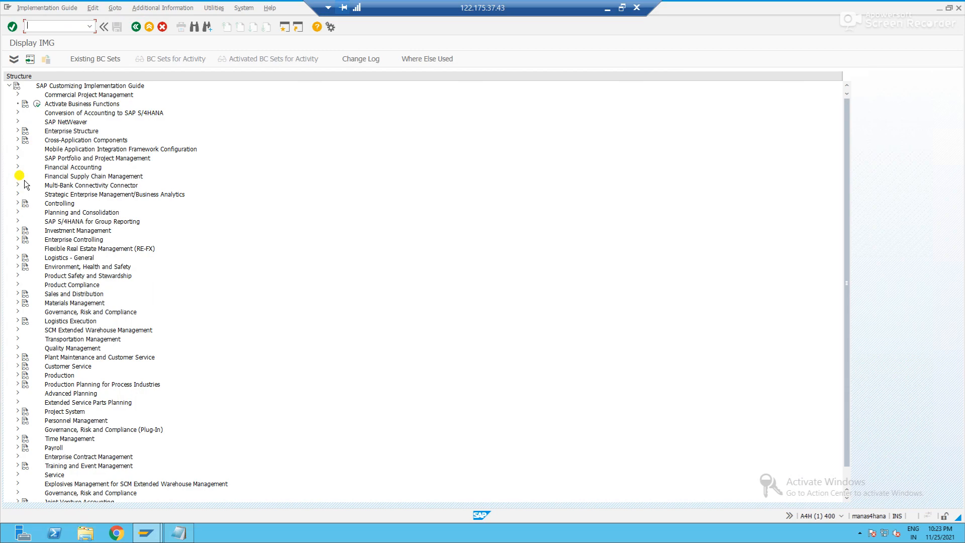
Step: Open Define Procedures from Check Calculation Procedure in the Basic Settings of Tax on Sales/Purchases, within Financial Accounting Global Settings
{"action": "left_click", "coordinate": [17, 167]}
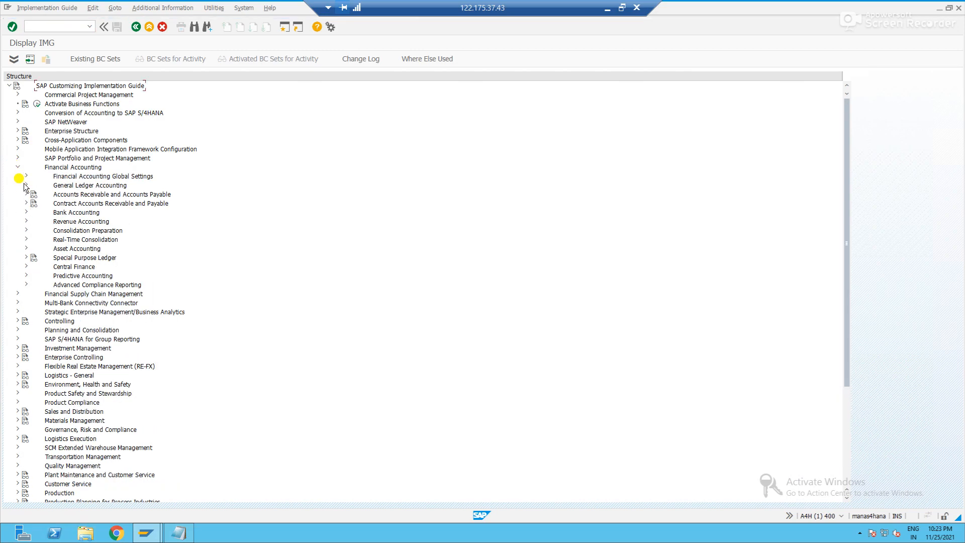
{"action": "left_click", "coordinate": [26, 176]}
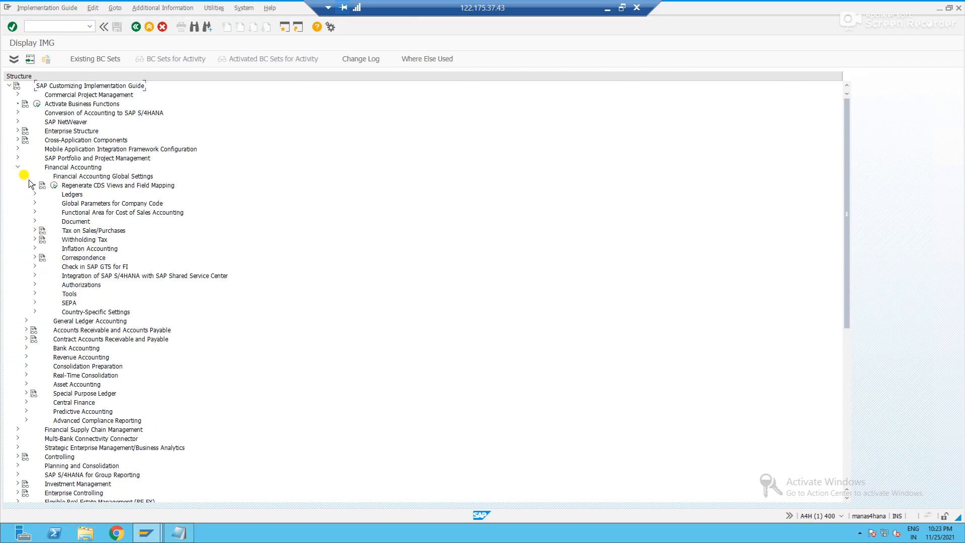
{"action": "left_click", "coordinate": [35, 230]}
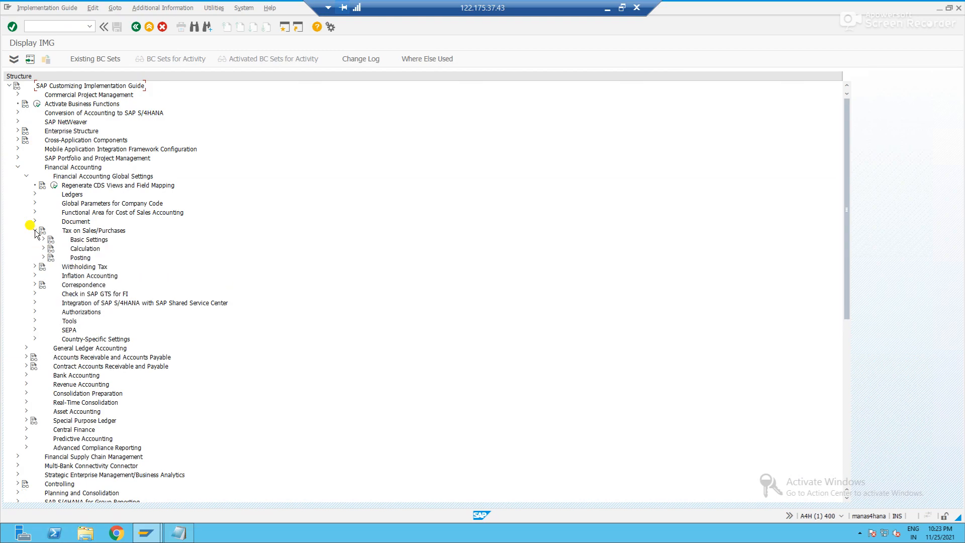
{"action": "left_click", "coordinate": [43, 240]}
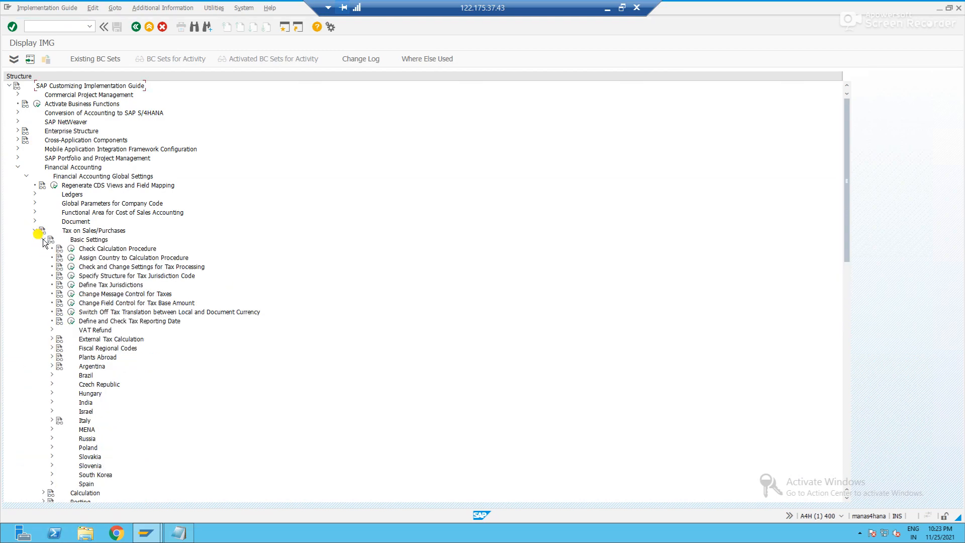
{"action": "left_click", "coordinate": [71, 249]}
{"action": "double_click", "coordinate": [64, 135]}
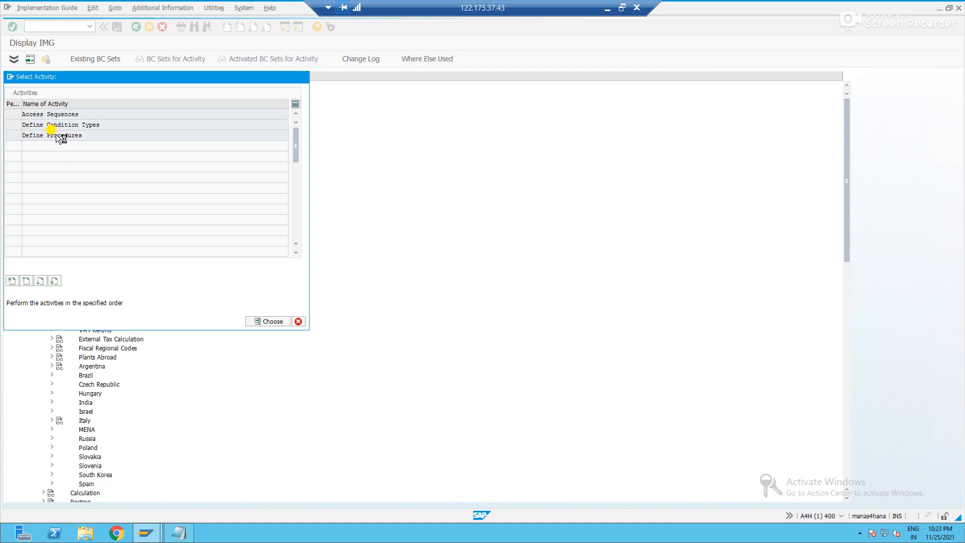
Step: Locate tax procedure TAXINR in the procedures list and open its control data
{"action": "left_click", "coordinate": [200, 497]}
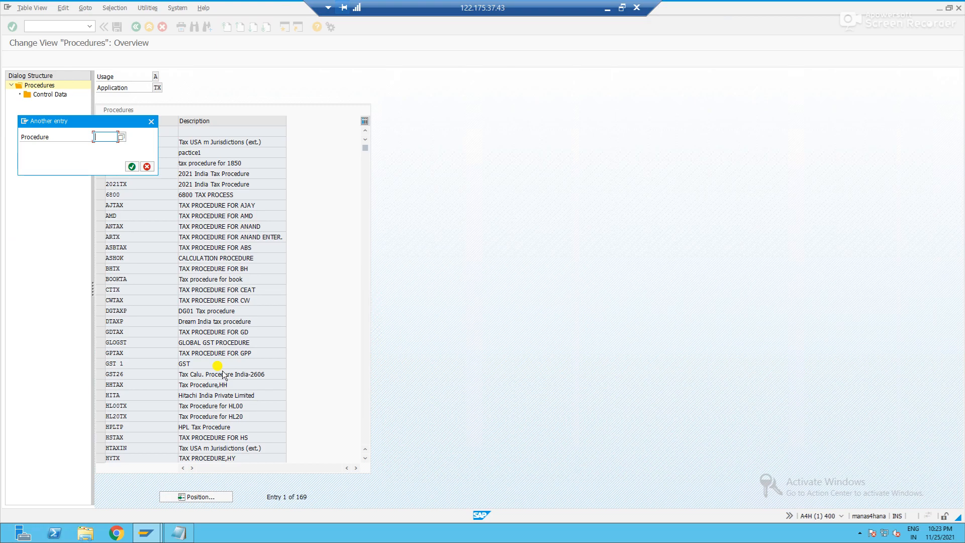
{"action": "key", "text": "Return"}
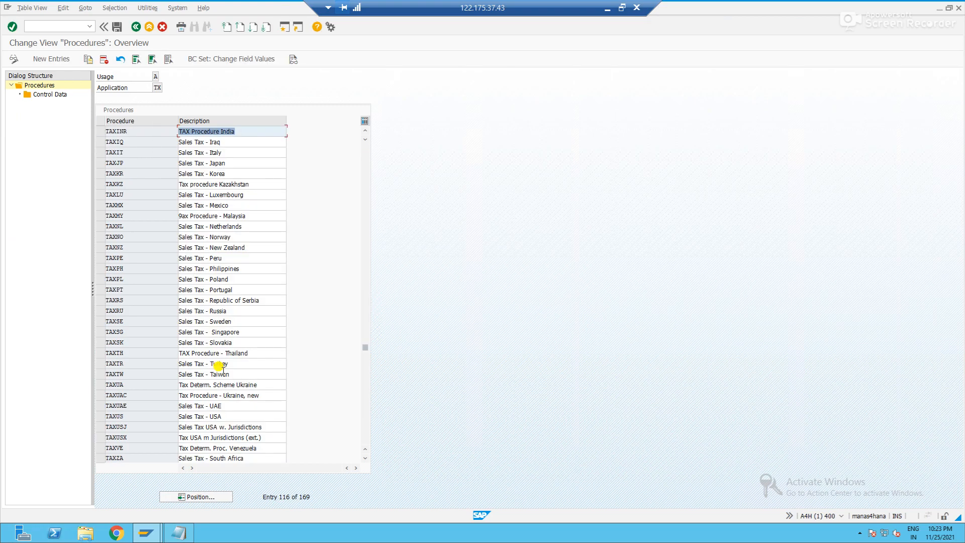
{"action": "left_click", "coordinate": [101, 131]}
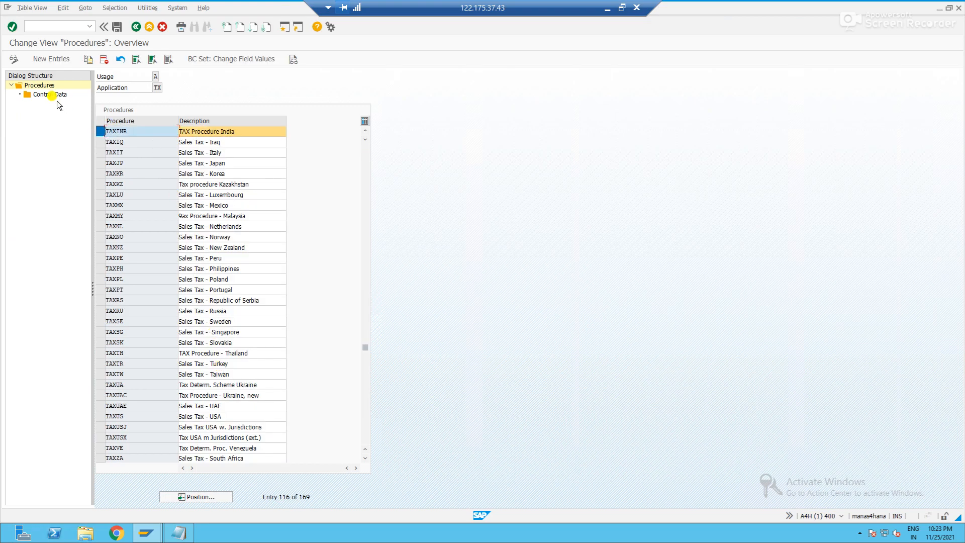
{"action": "double_click", "coordinate": [53, 96]}
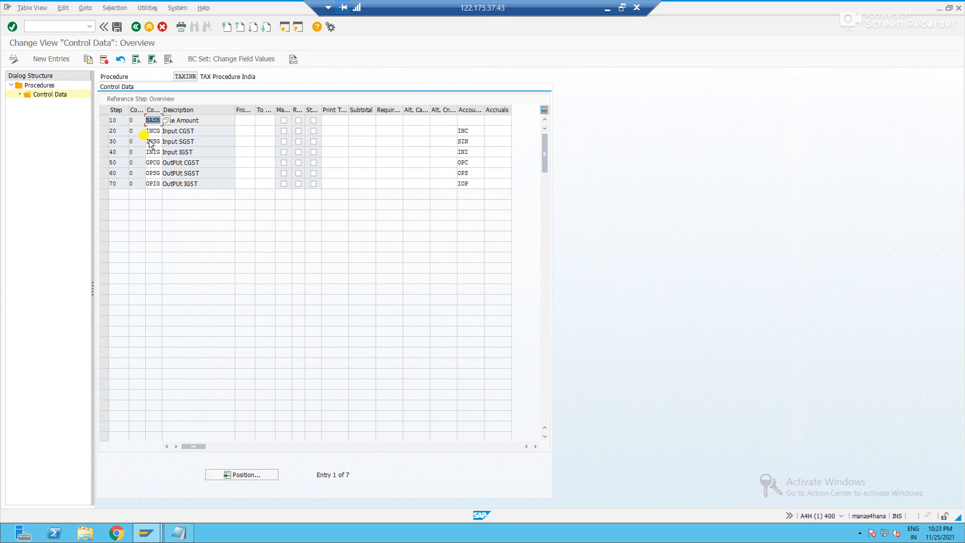
Step: Set the From and To steps to 10 for Input CGST, Input SGST and Input IGST
{"action": "left_click", "coordinate": [242, 131]}
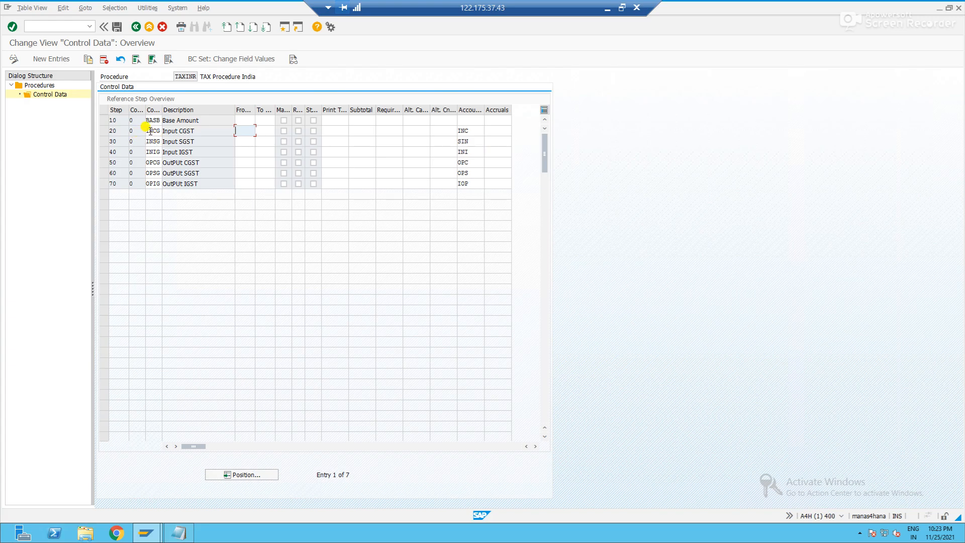
{"action": "type", "text": "10"}
{"action": "key", "text": "Tab"}
{"action": "type", "text": "10"}
{"action": "key", "text": "Tab"}
{"action": "type", "text": "10"}
{"action": "key", "text": "Tab"}
{"action": "type", "text": "10"}
{"action": "key", "text": "Tab"}
{"action": "type", "text": "10"}
{"action": "key", "text": "Tab"}
{"action": "type", "text": "10"}
{"action": "key", "text": "Tab"}
Step: Set the From and To steps to 10 for Output CGST, SGST and IGST and save to the GST Configuration customizing request
{"action": "left_click", "coordinate": [247, 162]}
{"action": "type", "text": "10"}
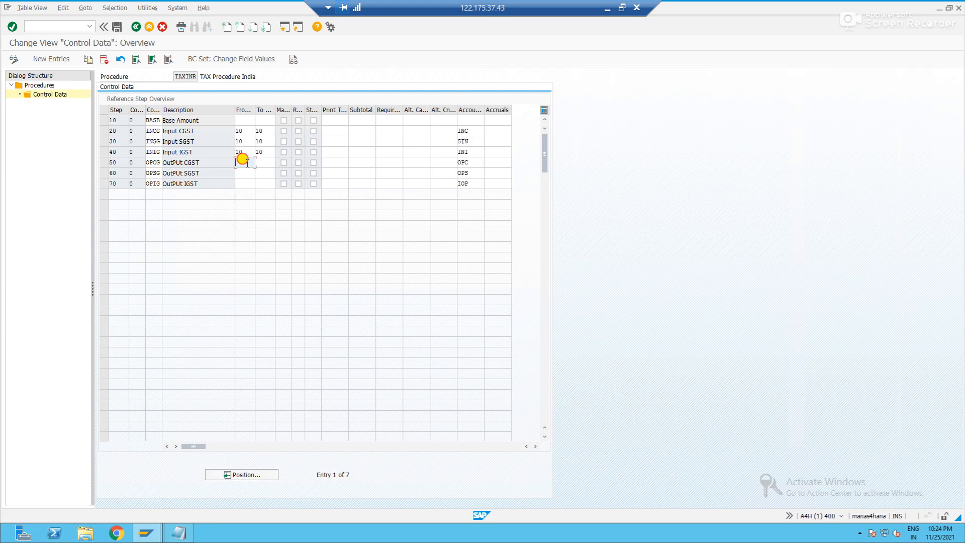
{"action": "key", "text": "Tab"}
{"action": "type", "text": "10"}
{"action": "key", "text": "Down"}
{"action": "key", "text": "Left"}
{"action": "type", "text": "10"}
{"action": "key", "text": "Tab"}
{"action": "type", "text": "1"}
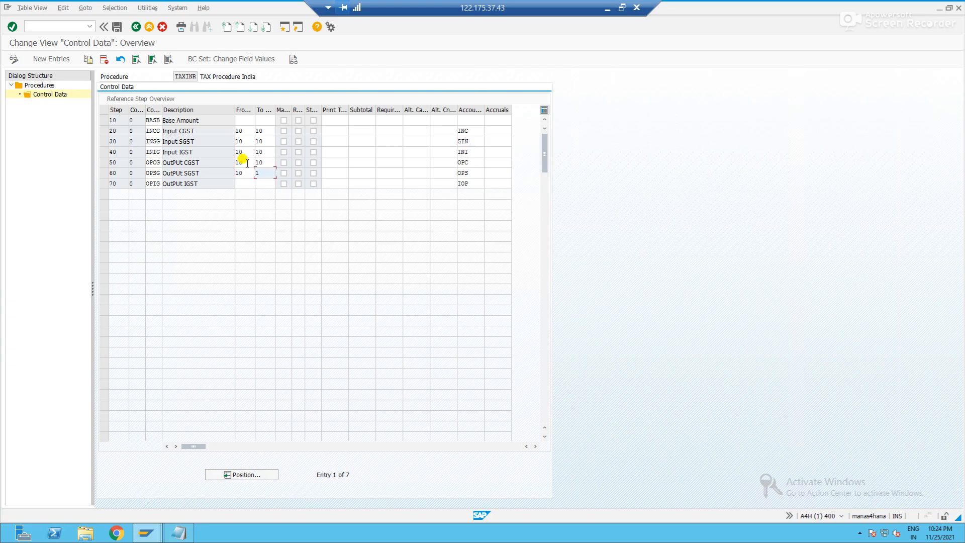
{"action": "type", "text": "0"}
{"action": "key", "text": "Down"}
{"action": "key", "text": "Left"}
{"action": "type", "text": "10"}
{"action": "key", "text": "Tab"}
{"action": "type", "text": "10"}
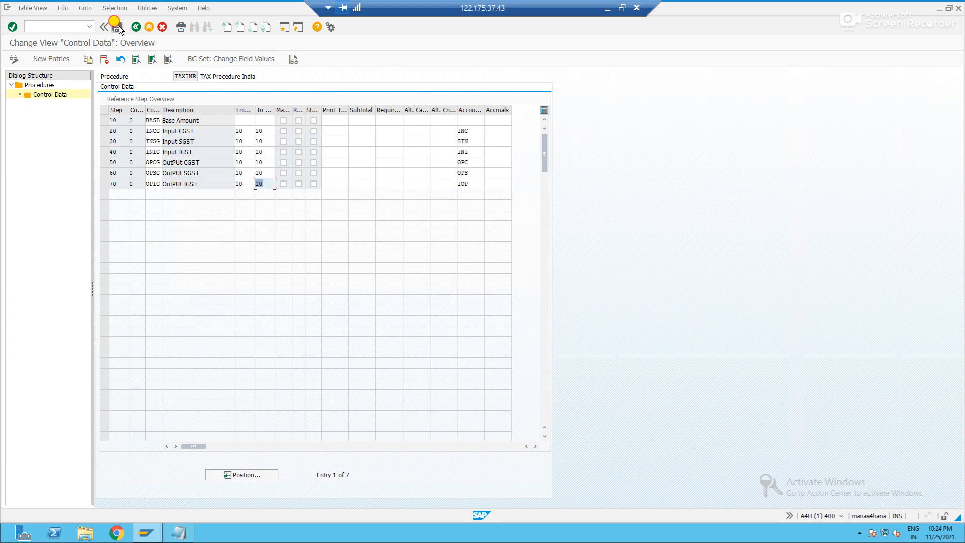
{"action": "left_click", "coordinate": [117, 26]}
{"action": "left_click", "coordinate": [120, 166]}
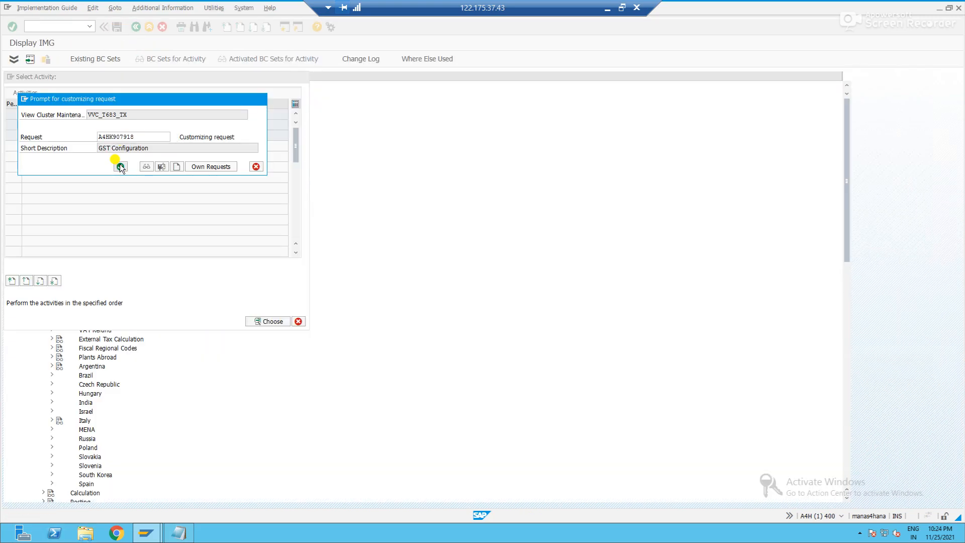
Step: Start transaction ftxp in a new session for country IN and open tax code IC for creation
{"action": "left_click", "coordinate": [57, 27]}
{"action": "type", "text": "/o"}
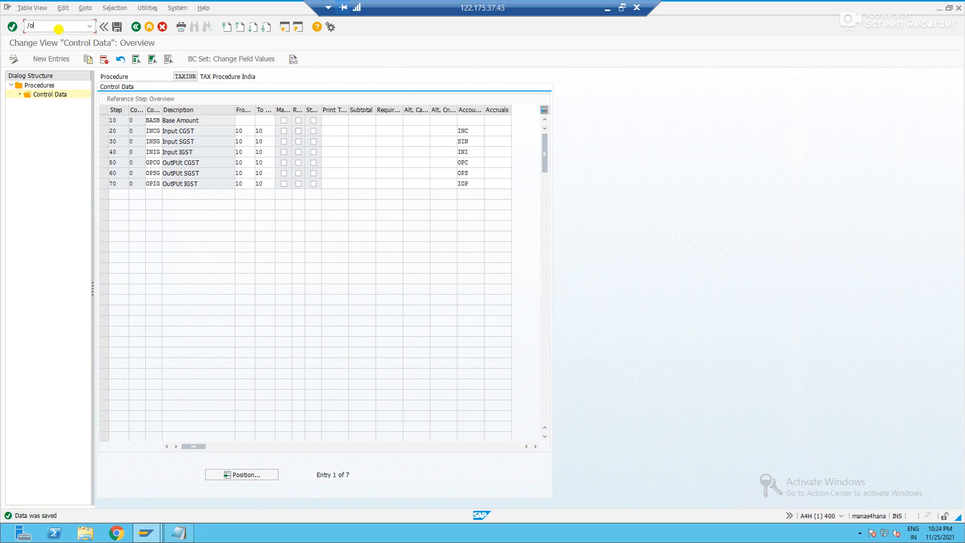
{"action": "type", "text": "p"}
{"action": "key", "text": "Return"}
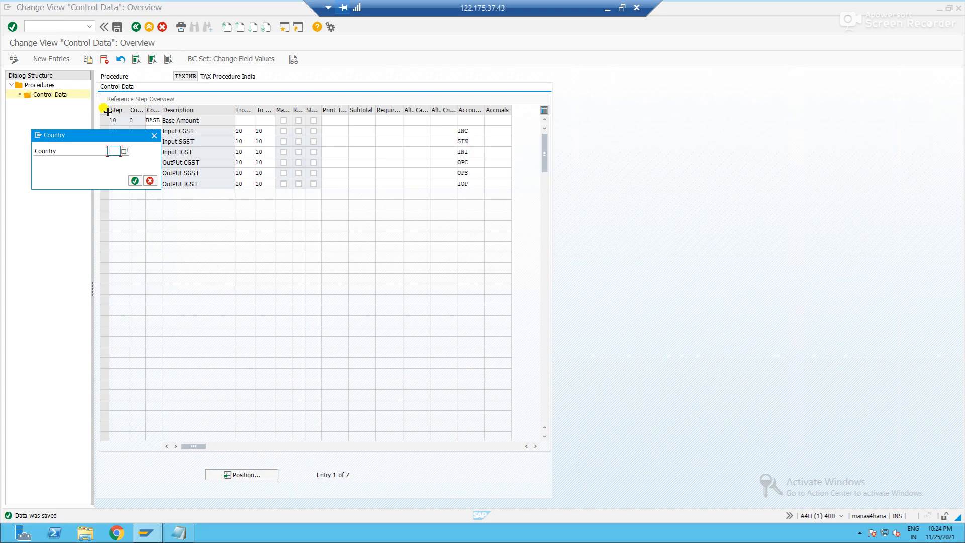
{"action": "type", "text": "in"}
{"action": "key", "text": "Return"}
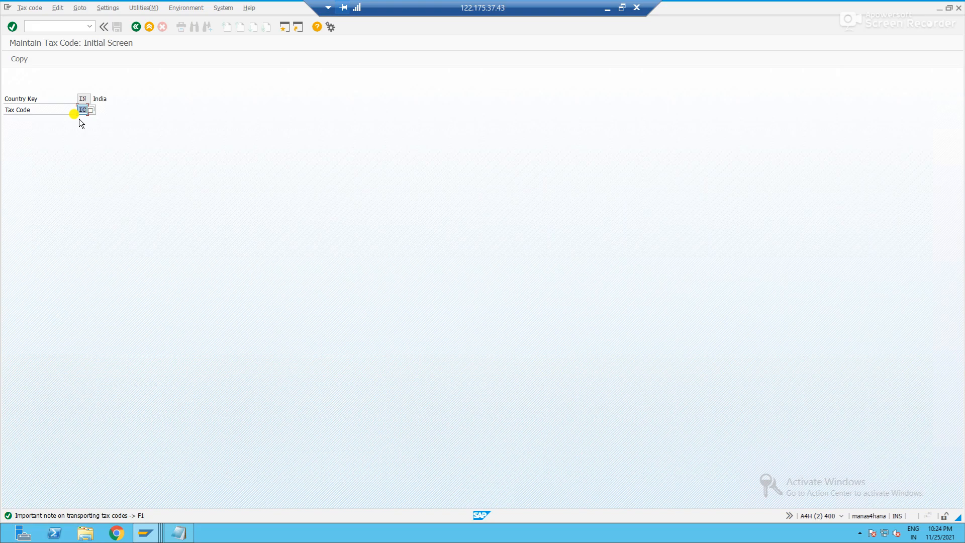
{"action": "key", "text": "Return"}
Step: Give tax code IC the description "18 %Input CGST + SGST" and tax type V
{"action": "left_click", "coordinate": [150, 182]}
{"action": "left_click", "coordinate": [163, 190]}
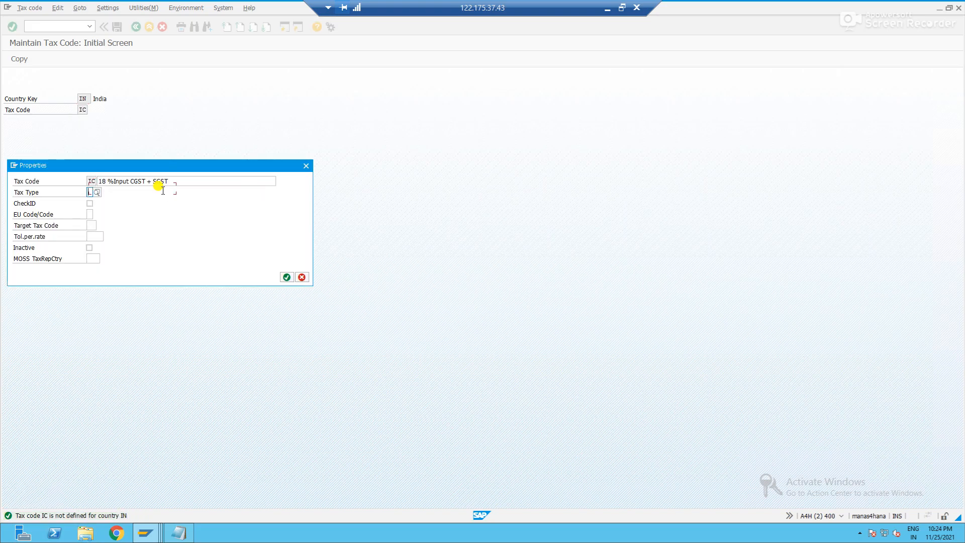
{"action": "type", "text": "V"}
{"action": "key", "text": "Return"}
Step: Set the tax percentage rate to 18 for Input CGST and Input SGST and save tax code IC
{"action": "type", "text": "18"}
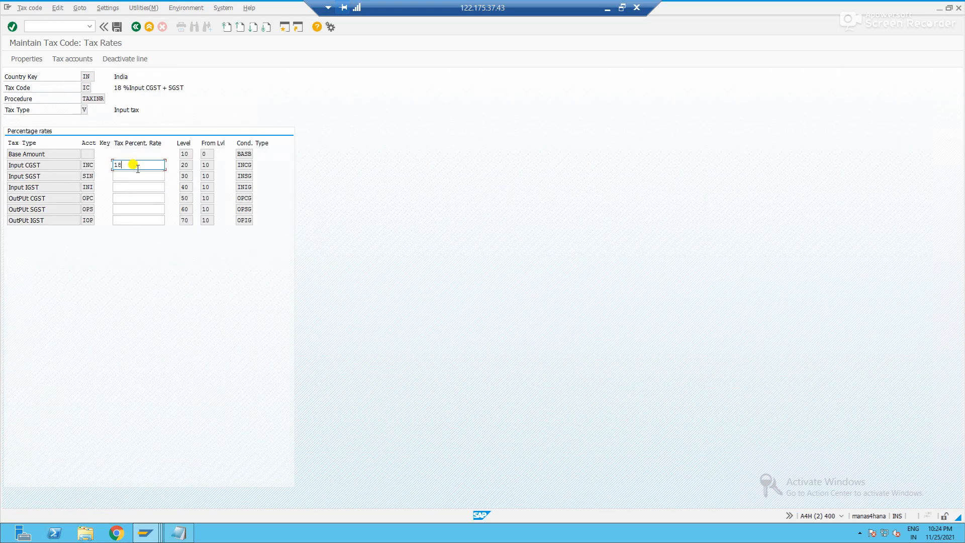
{"action": "key", "text": "Tab"}
{"action": "type", "text": "18"}
{"action": "key", "text": "Return"}
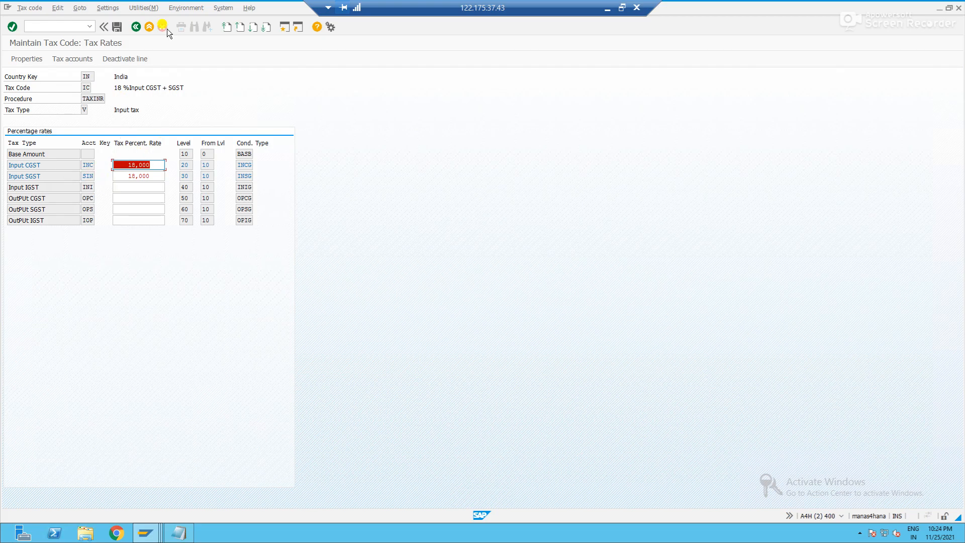
{"action": "left_click", "coordinate": [117, 27]}
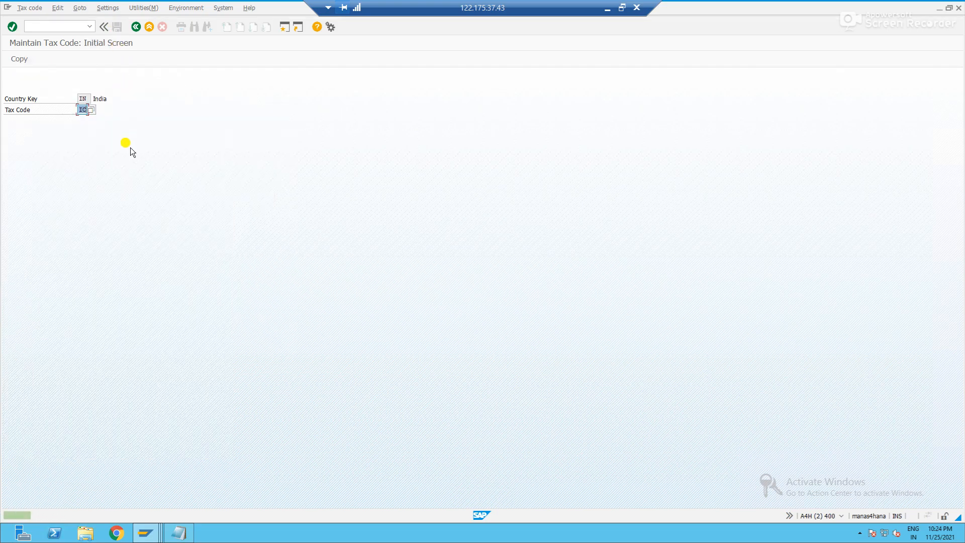
Step: Switch to Notepad and add the line "IC - Intra CGST + SGST" under the Input heading
{"action": "left_click", "coordinate": [178, 533]}
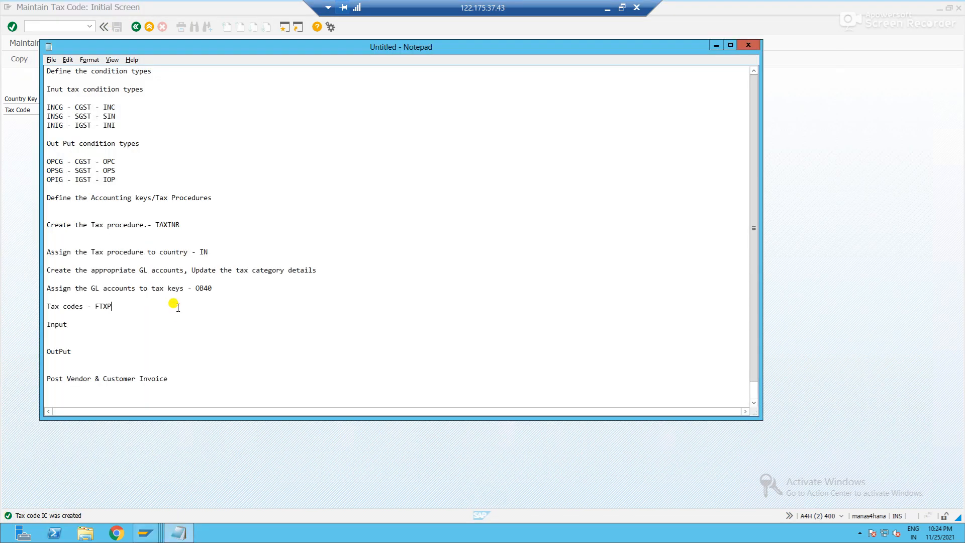
{"action": "left_click", "coordinate": [95, 329]}
{"action": "key", "text": "Return"}
{"action": "type", "text": "IC"}
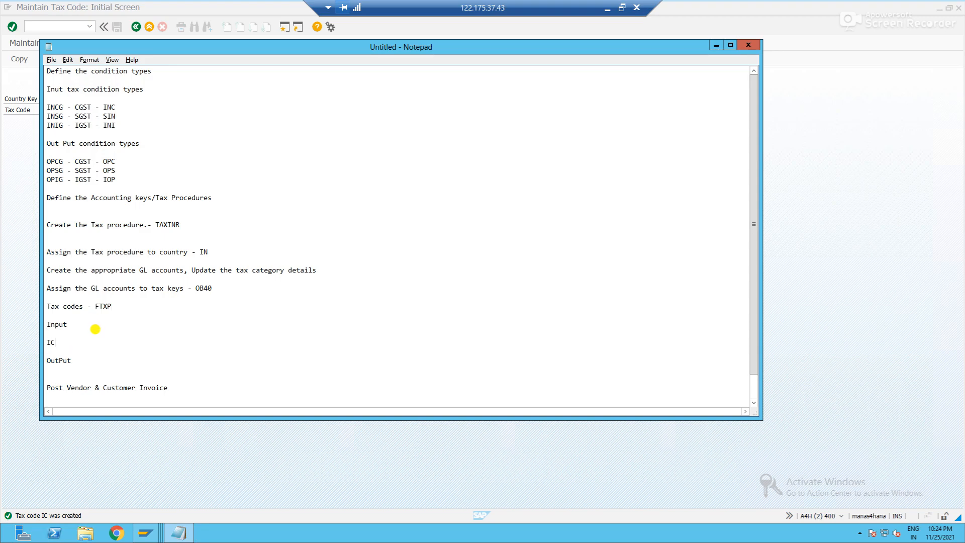
{"action": "type", "text": " - Intra CGST + SGST"}
{"action": "key", "text": "Return"}
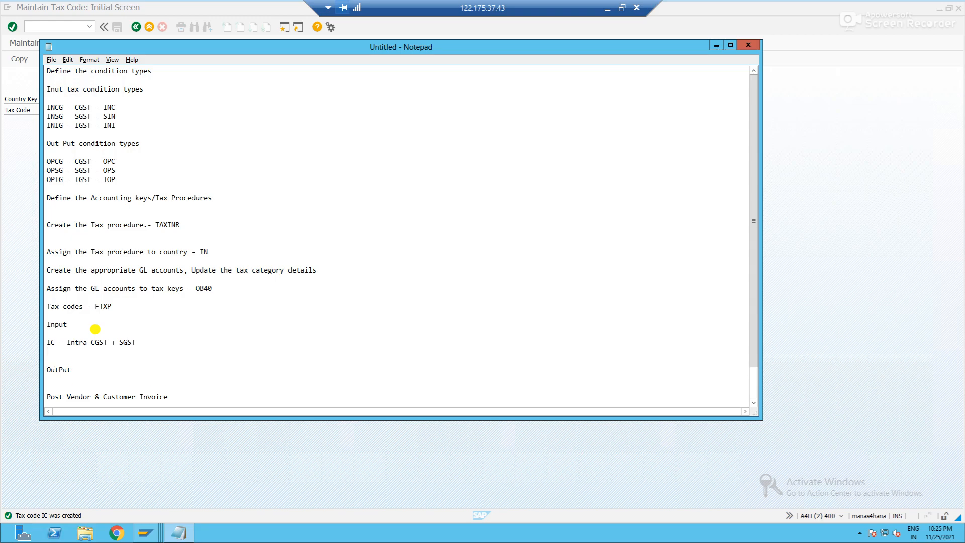
Step: Switch back to SAP and open tax code II for creation
{"action": "key", "text": "alt+Tab"}
{"action": "type", "text": "II"}
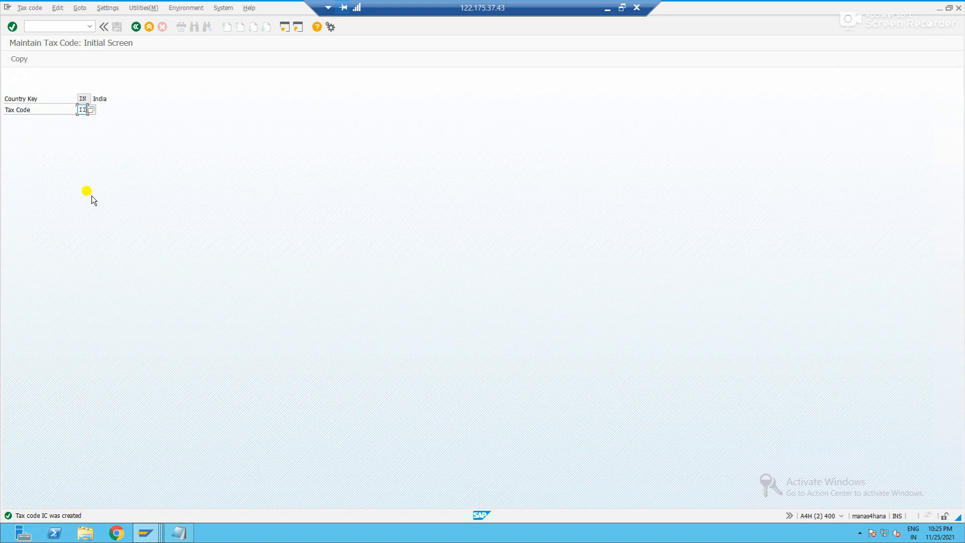
{"action": "key", "text": "Return"}
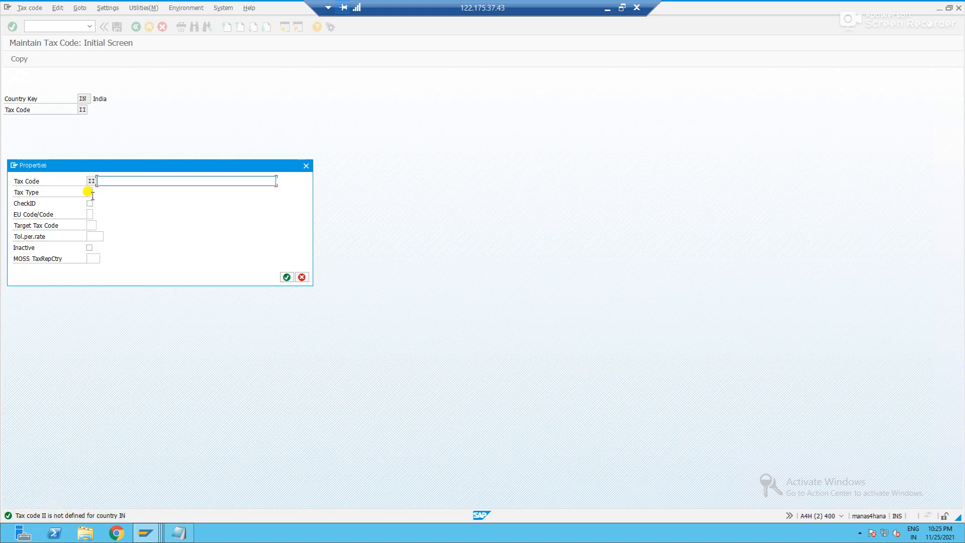
Step: Give tax code II the description "18% Input IGST II" and tax type V
{"action": "type", "text": "I"}
{"action": "key", "text": "BackSpace"}
{"action": "type", "text": "18"}
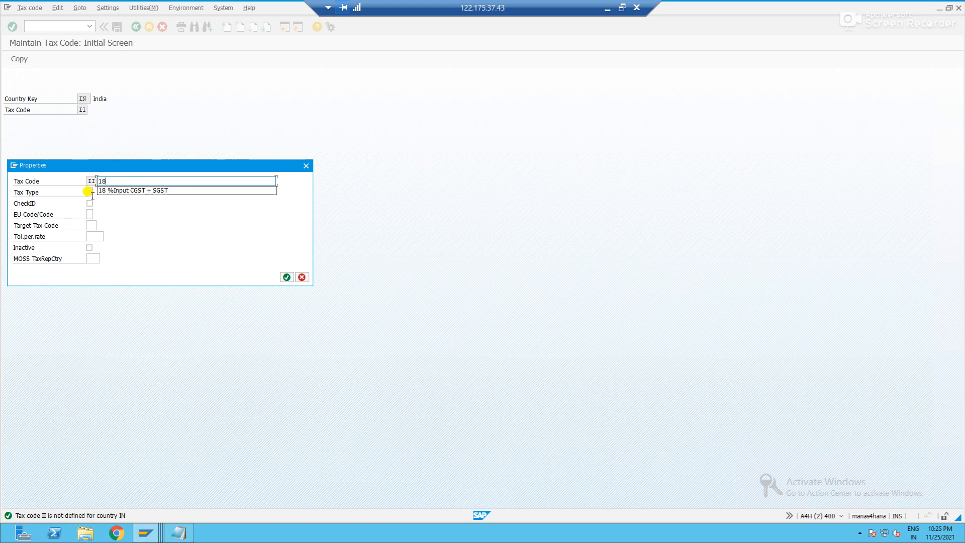
{"action": "type", "text": "%"}
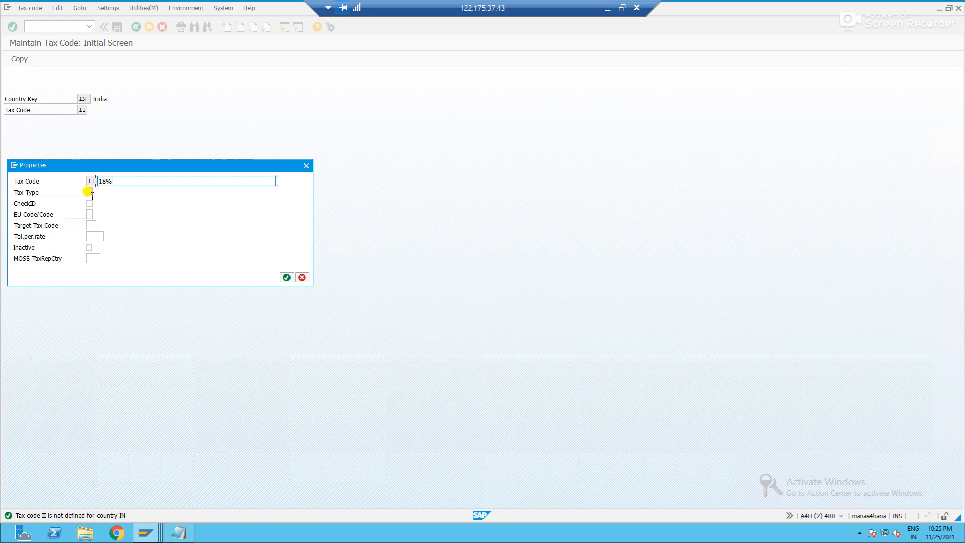
{"action": "type", "text": " Input IGST"}
{"action": "left_click", "coordinate": [91, 193]}
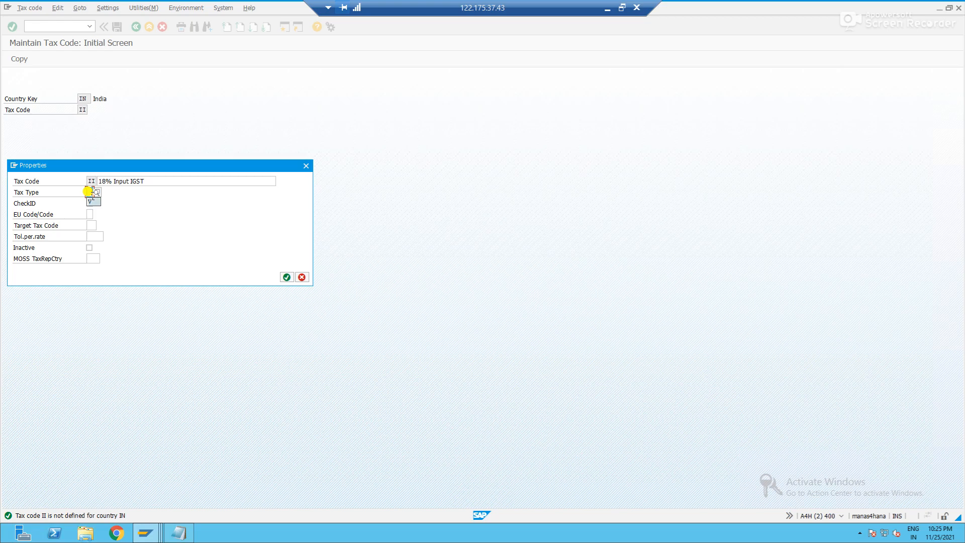
{"action": "type", "text": "V"}
{"action": "left_click", "coordinate": [155, 179]}
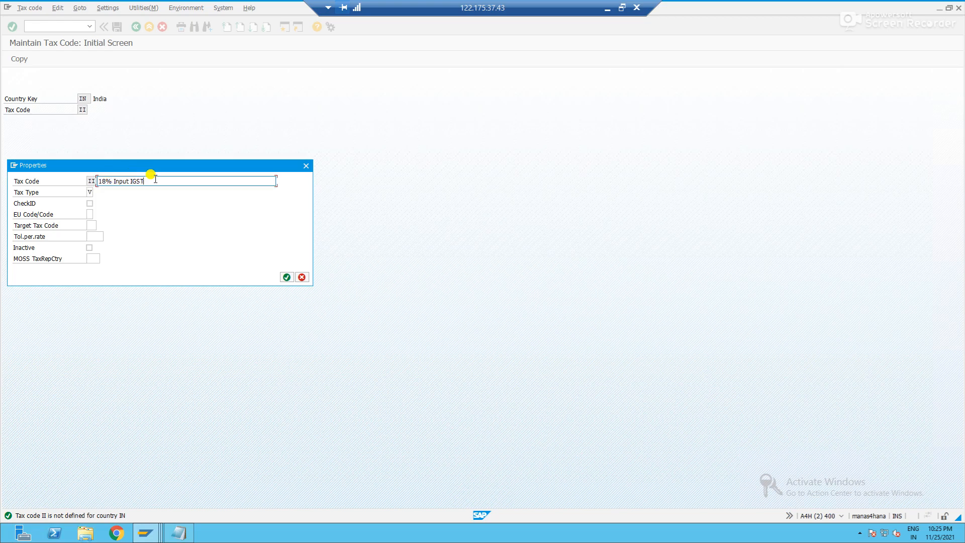
{"action": "type", "text": "II"}
{"action": "key", "text": "Return"}
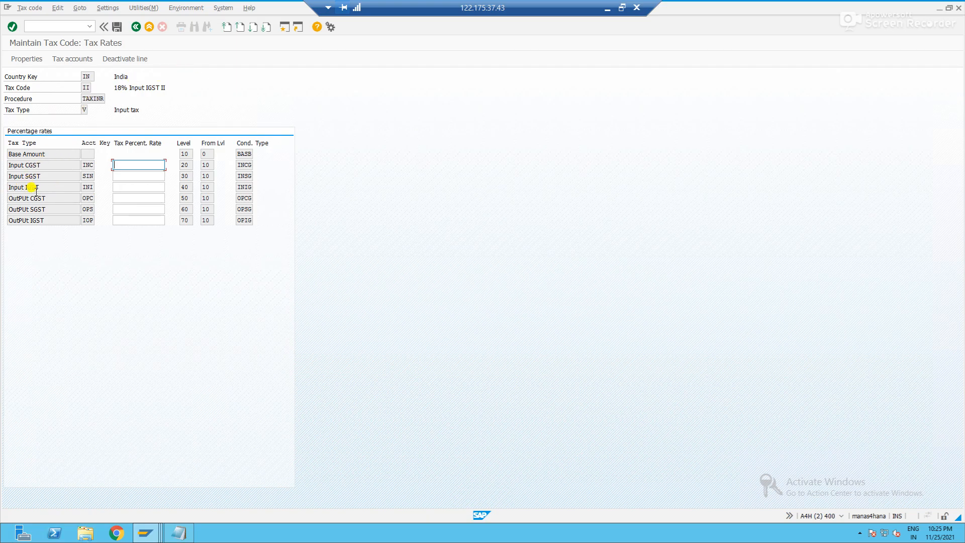
Step: Set the tax percentage rate to 18 for Input IGST and save tax code II
{"action": "left_click", "coordinate": [143, 186]}
{"action": "type", "text": "18"}
{"action": "key", "text": "Return"}
{"action": "left_click_drag", "start_coordinate": [161, 189], "coordinate": [97, 188]}
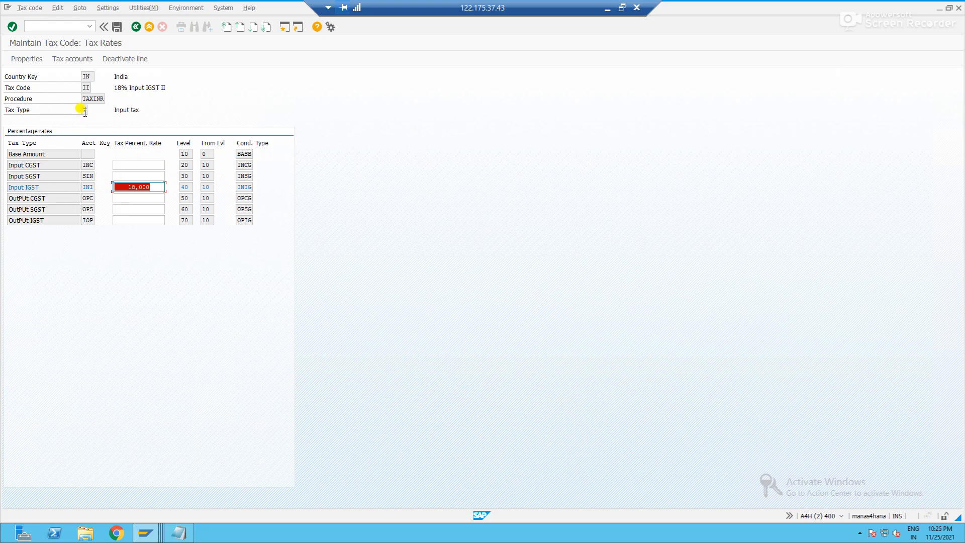
{"action": "left_click", "coordinate": [119, 29]}
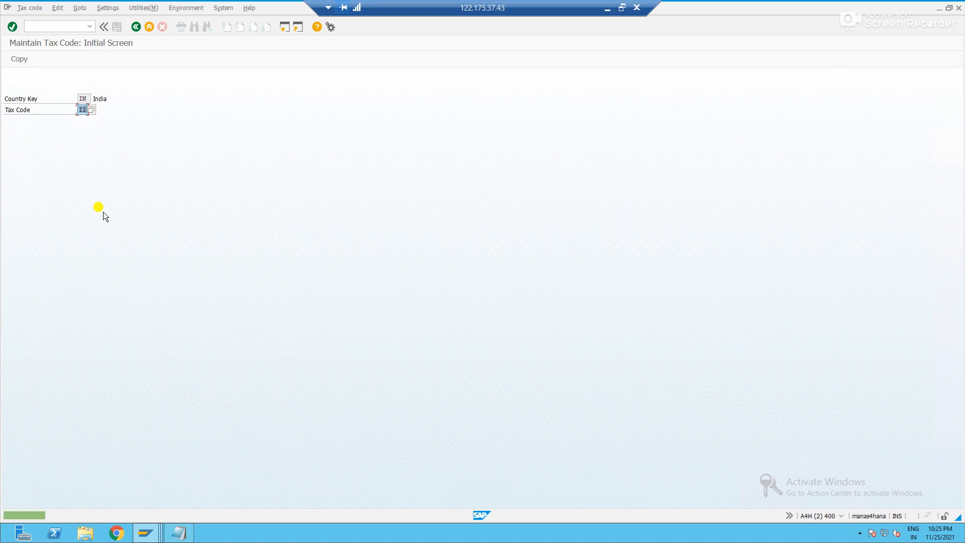
Step: Switch to Notepad, add the line "II - Inter state IGST" under Input, and insert blank lines under the OutPut heading
{"action": "key", "text": "alt+Tab"}
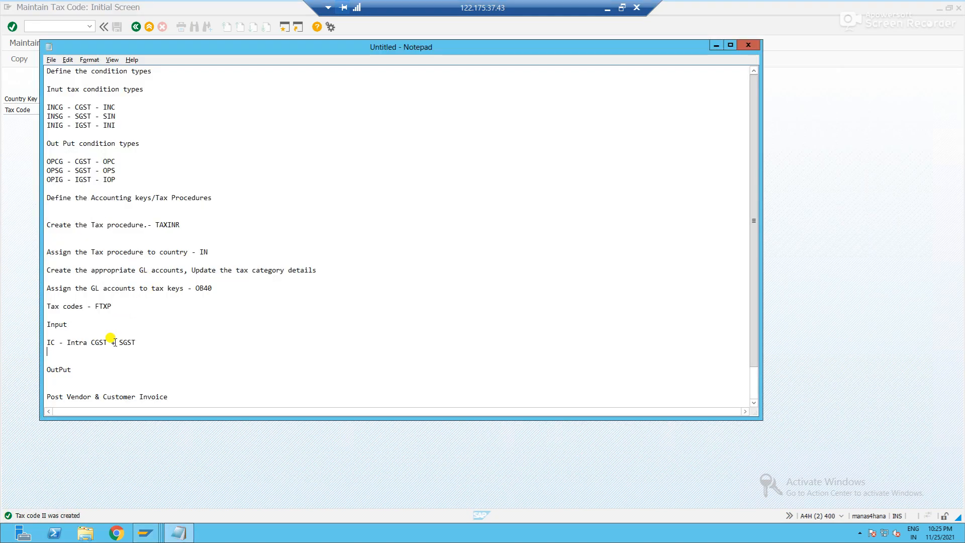
{"action": "key", "text": "Return"}
{"action": "type", "text": "II - Inter st"}
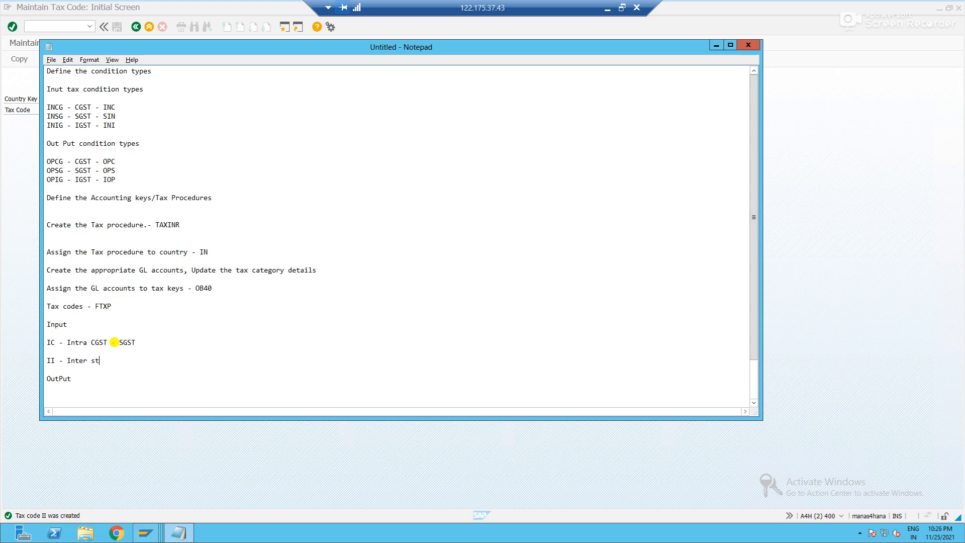
{"action": "type", "text": "ate IGST"}
{"action": "scroll", "coordinate": [752, 250], "scroll_direction": "down", "scroll_amount": 2}
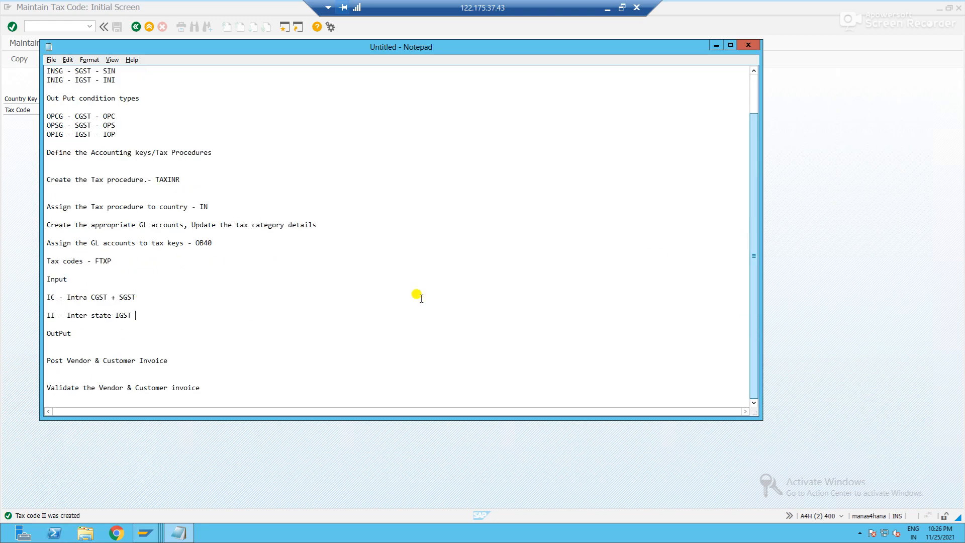
{"action": "left_click", "coordinate": [83, 336]}
{"action": "key", "text": "Return"}
{"action": "key", "text": "Return"}
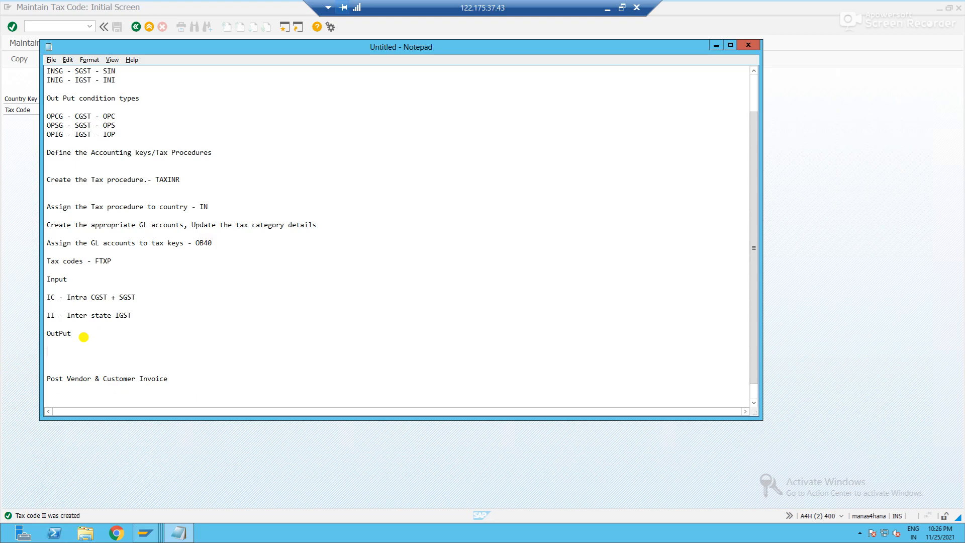
Step: Switch back to SAP and create tax code OC with description "18% Output CGST+SGST OC" and tax type A
{"action": "key", "text": "alt+Tab"}
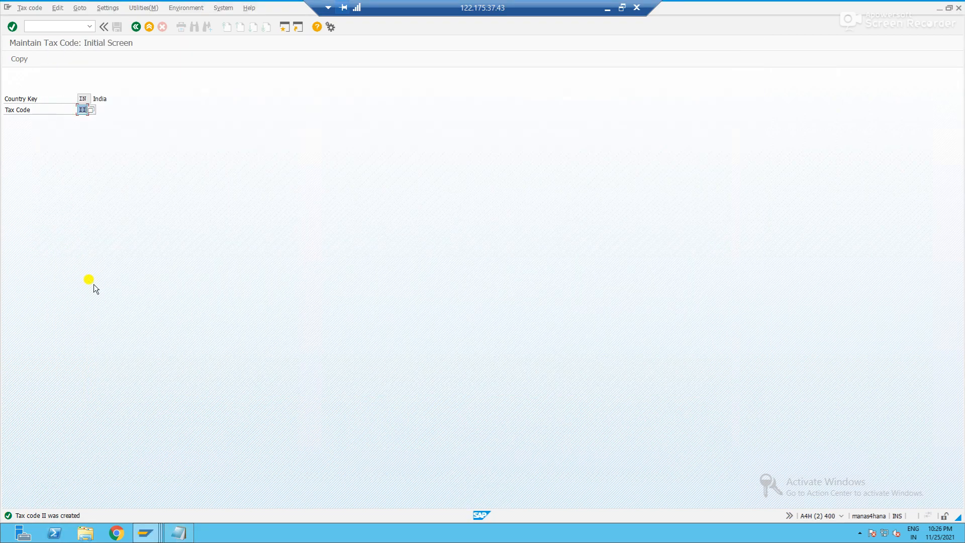
{"action": "type", "text": "OC"}
{"action": "key", "text": "Return"}
{"action": "type", "text": "18%"}
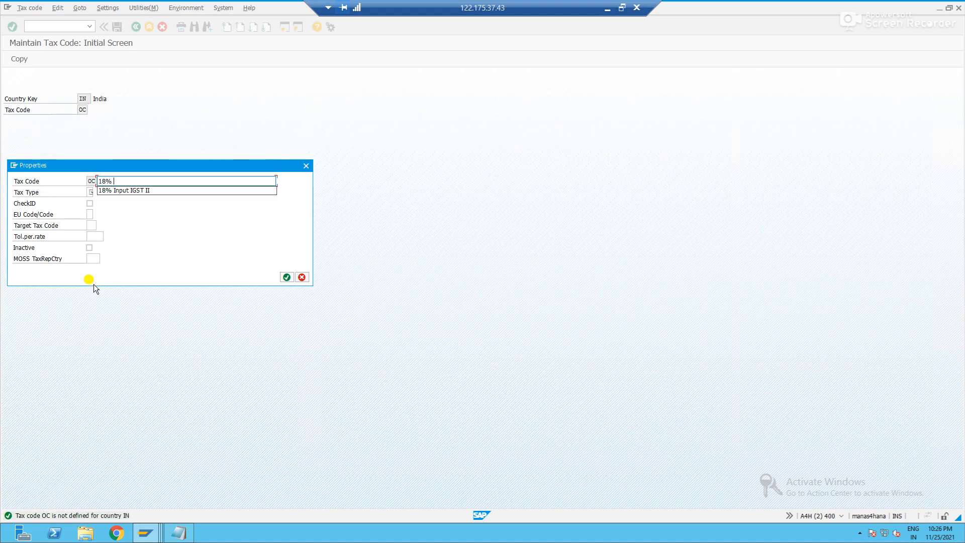
{"action": "type", "text": " Output CGST"}
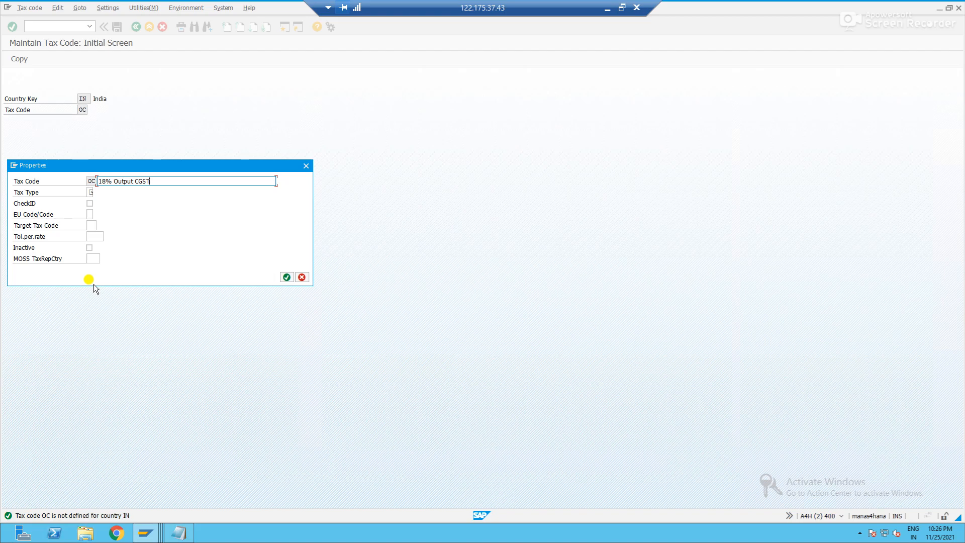
{"action": "type", "text": "+SGST OC"}
{"action": "key", "text": "Tab"}
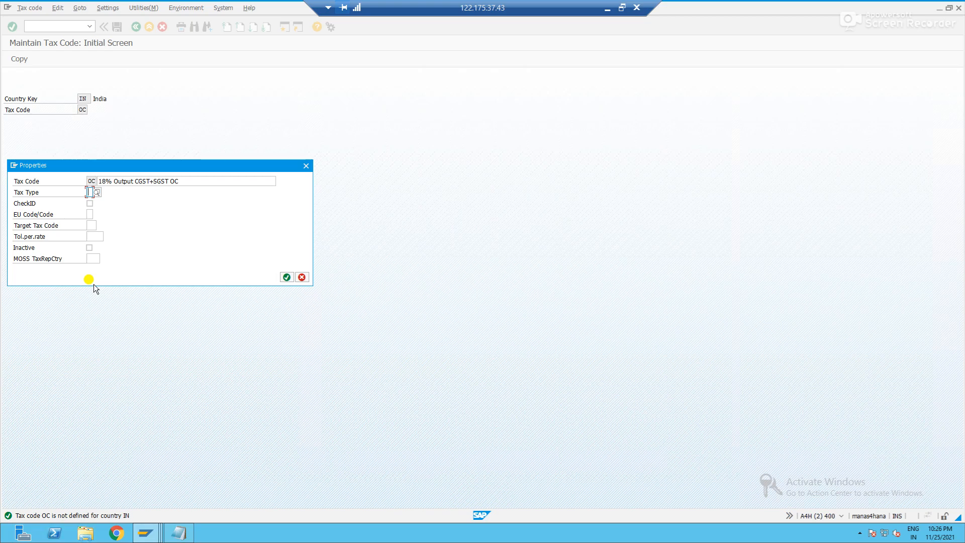
{"action": "left_click", "coordinate": [97, 193]}
{"action": "double_click", "coordinate": [114, 237]}
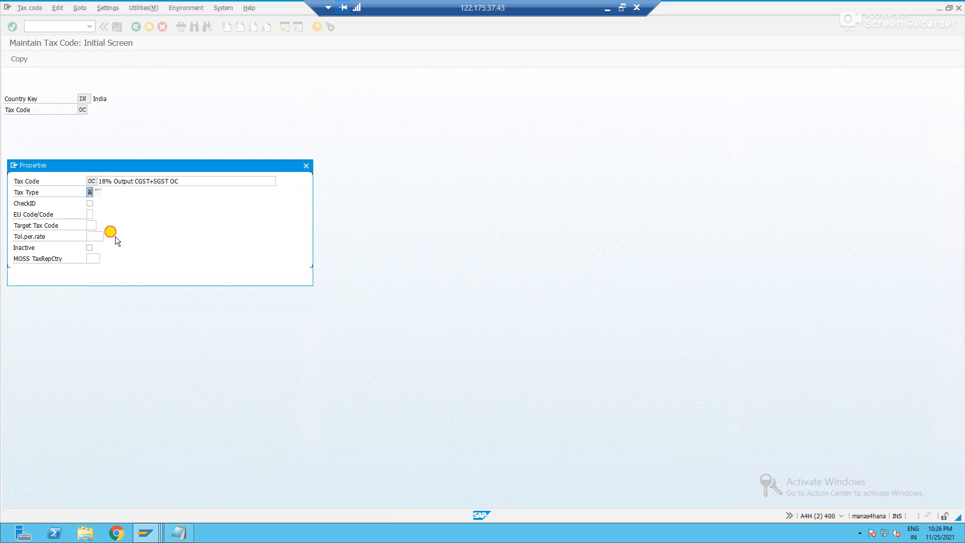
{"action": "key", "text": "Return"}
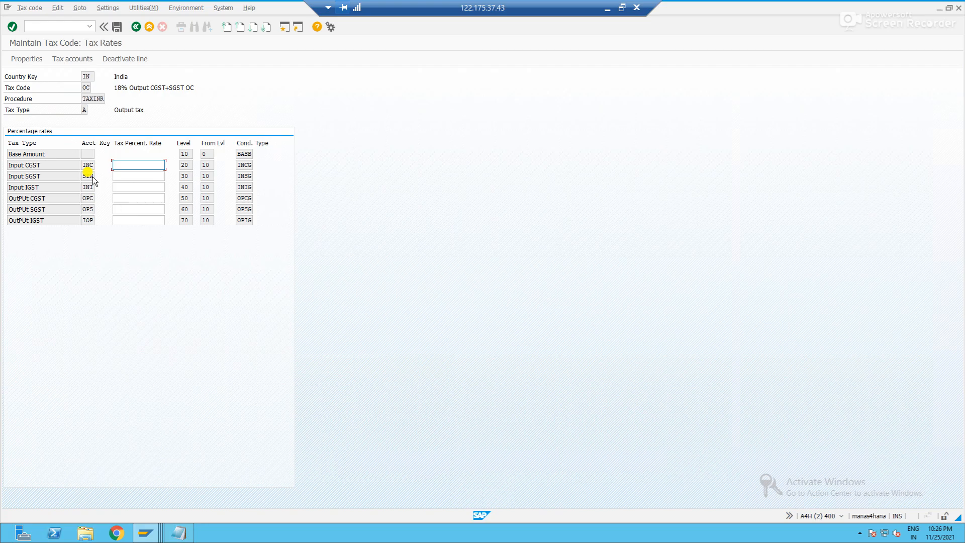
Step: Set the tax percentage rates for OutPUt CGST and OutPUt SGST to 18 each and save tax code OC
{"action": "left_click", "coordinate": [123, 198]}
{"action": "type", "text": "18"}
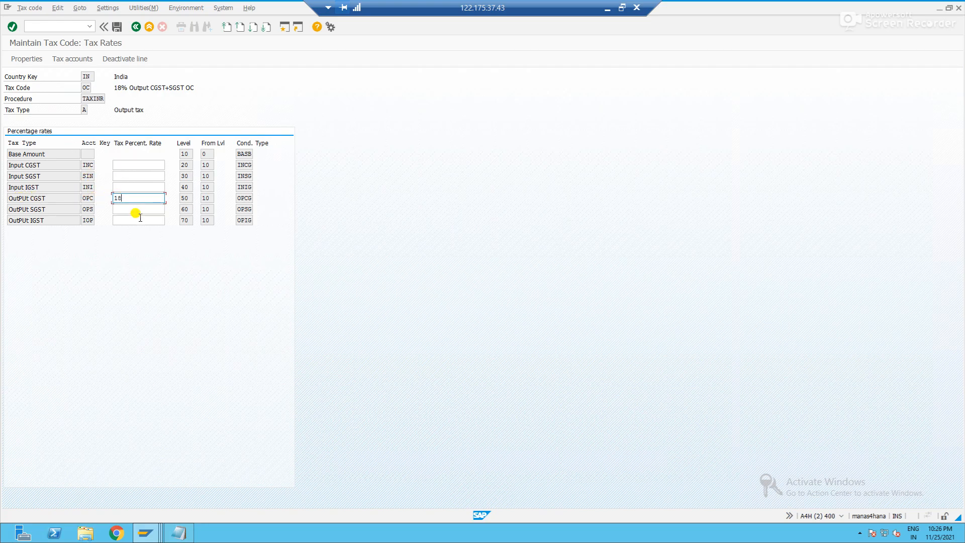
{"action": "left_click", "coordinate": [135, 210]}
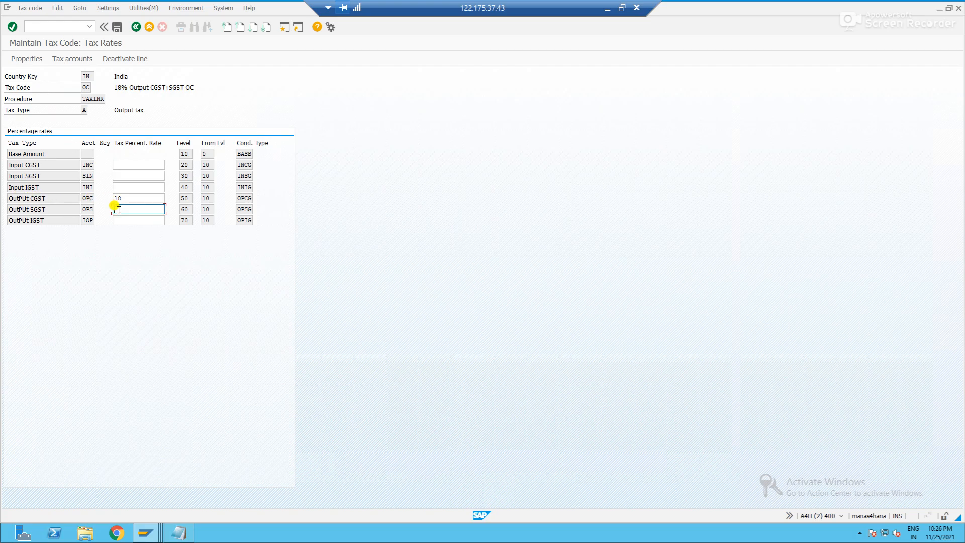
{"action": "type", "text": "18"}
{"action": "key", "text": "Return"}
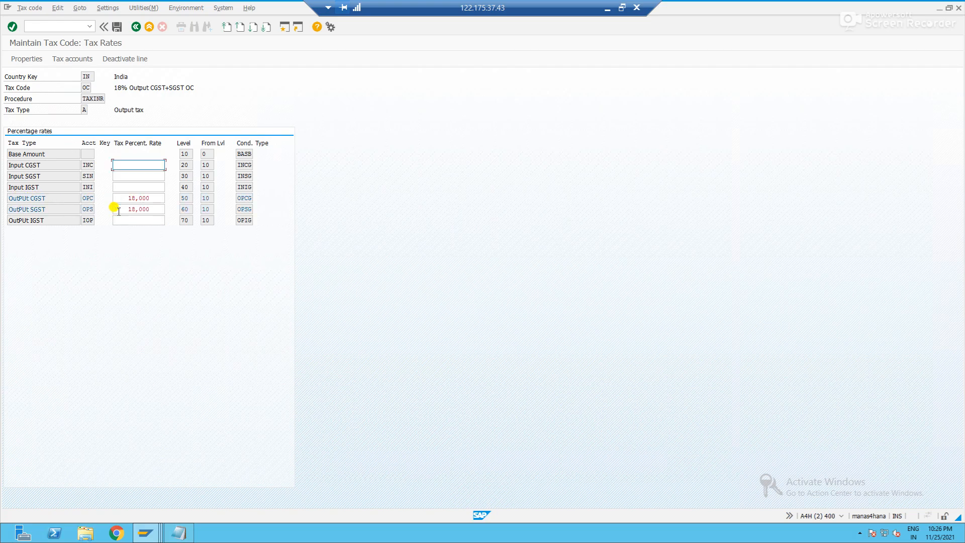
{"action": "left_click", "coordinate": [116, 27]}
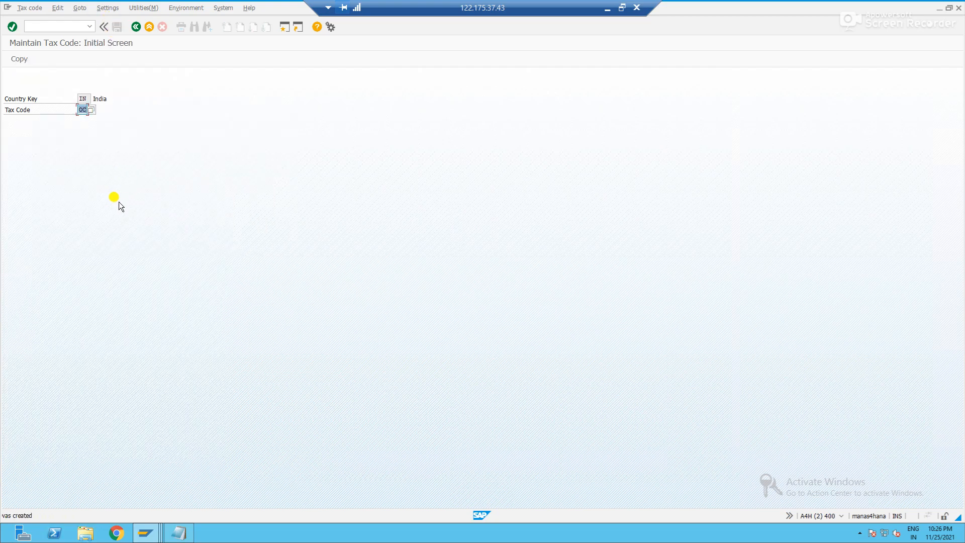
Step: Switch to Notepad and add the line "OC - Intra CGST + SGST" under the OutPut heading
{"action": "key", "text": "alt+Tab"}
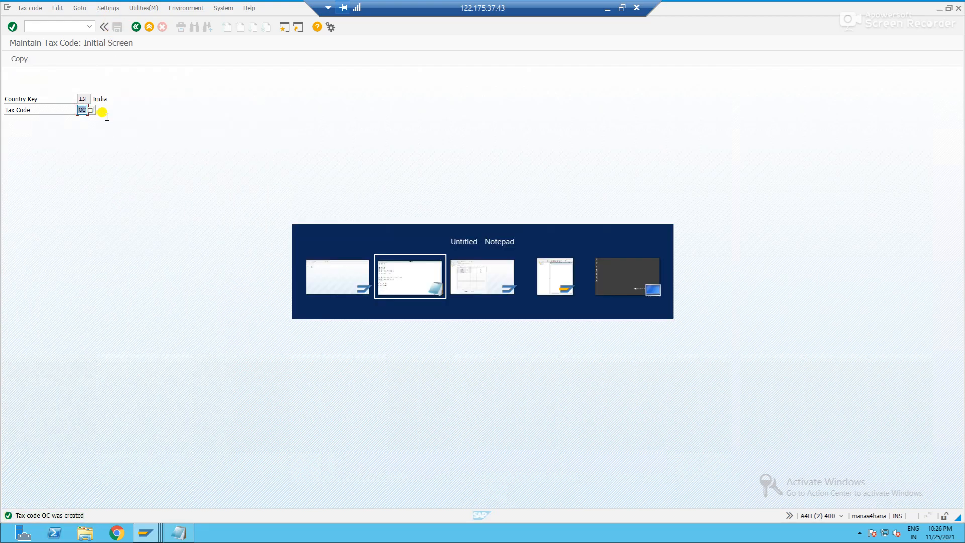
{"action": "type", "text": "OC "}
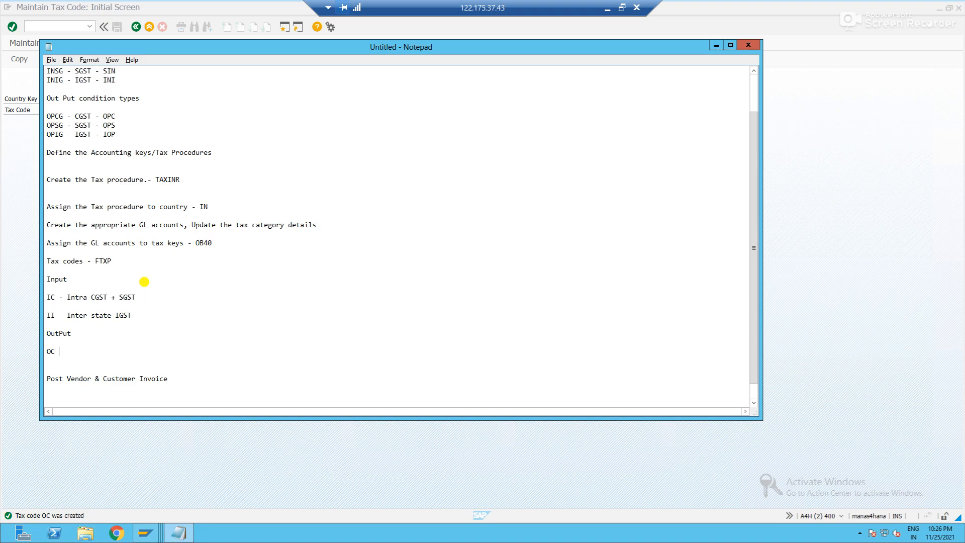
{"action": "type", "text": "- Intra"}
{"action": "type", "text": " CS"}
{"action": "type", "text": "ST "}
{"action": "type", "text": "+ SGST"}
{"action": "key", "text": "Return"}
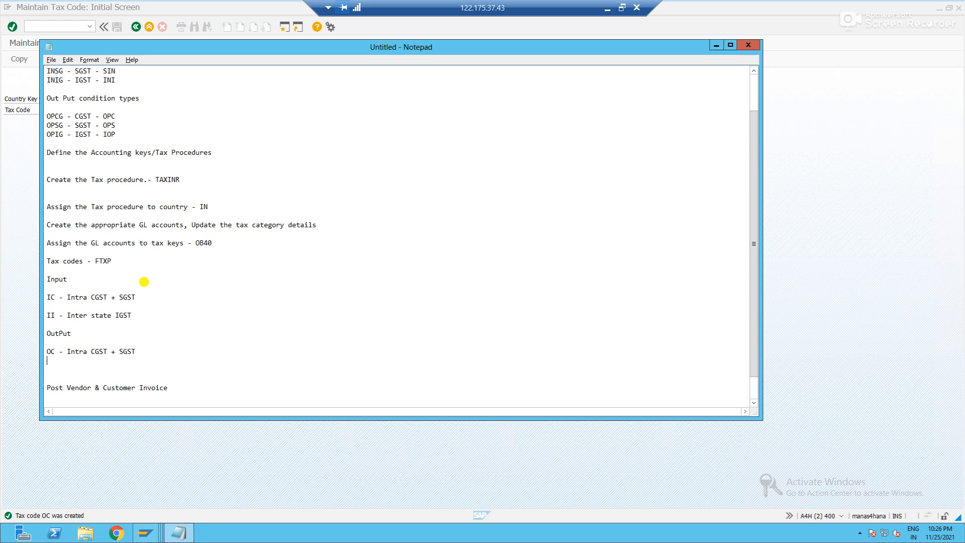
Step: Switch back to SAP, open tax code OI for creation, and give it the description "18% Output IGST"
{"action": "key", "text": "alt+Tab"}
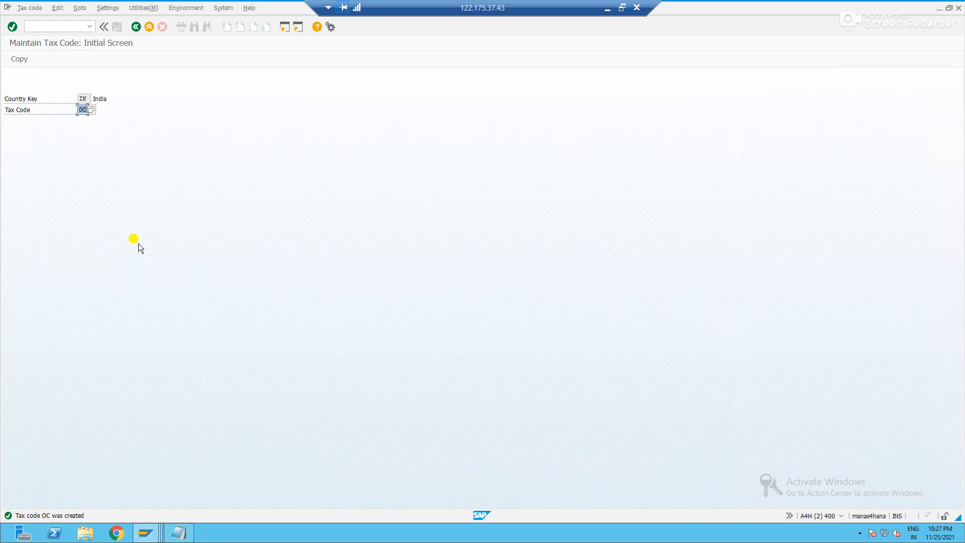
{"action": "type", "text": "OI"}
{"action": "key", "text": "Return"}
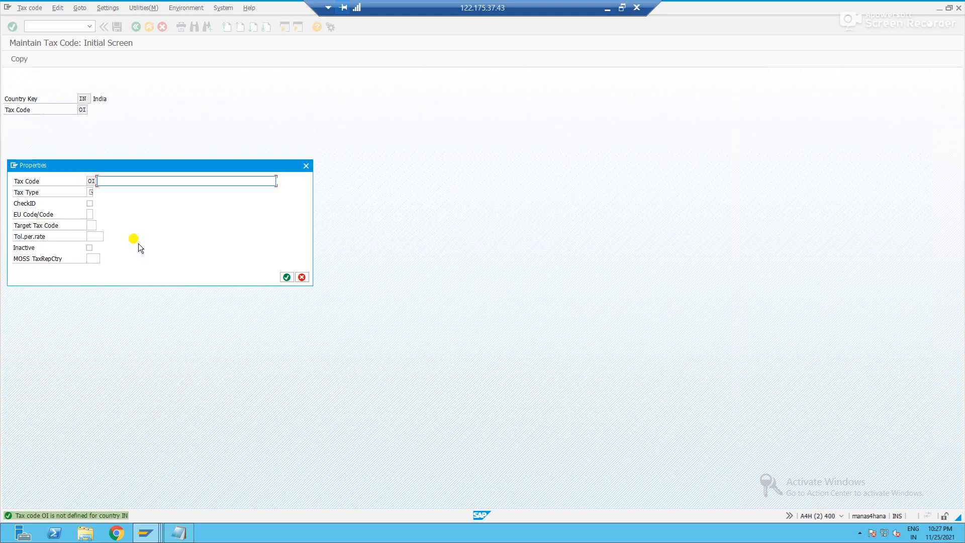
{"action": "type", "text": "1"}
{"action": "key", "text": "Down"}
{"action": "key", "text": "Return"}
{"action": "key", "text": "BackSpace"}
{"action": "key", "text": "BackSpace"}
{"action": "key", "text": "BackSpace"}
{"action": "key", "text": "BackSpace"}
{"action": "key", "text": "BackSpace"}
{"action": "key", "text": "BackSpace"}
{"action": "key", "text": "BackSpace"}
{"action": "key", "text": "BackSpace"}
{"action": "key", "text": "BackSpace"}
{"action": "key", "text": "BackSpace"}
{"action": "key", "text": "BackSpace"}
{"action": "key", "text": "BackSpace"}
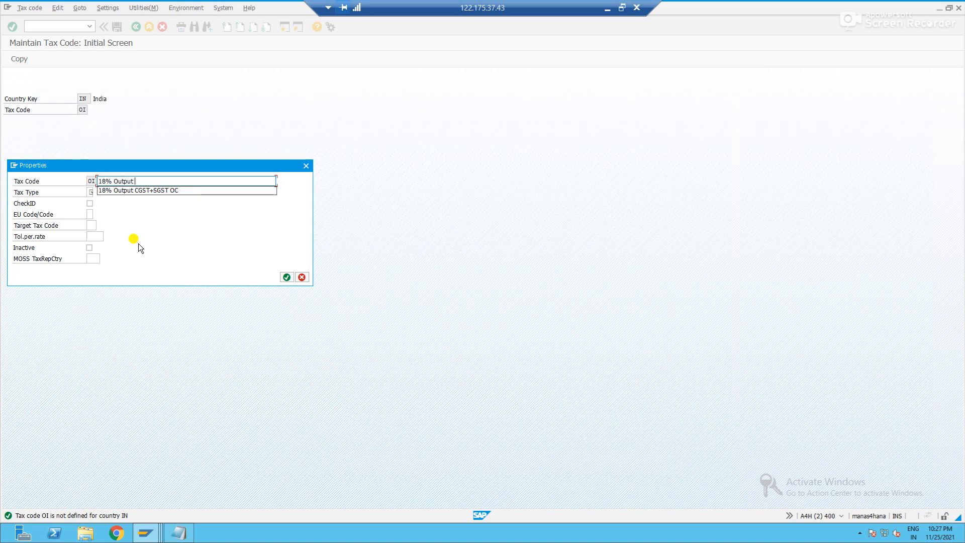
{"action": "type", "text": "I"}
{"action": "type", "text": "GST"}
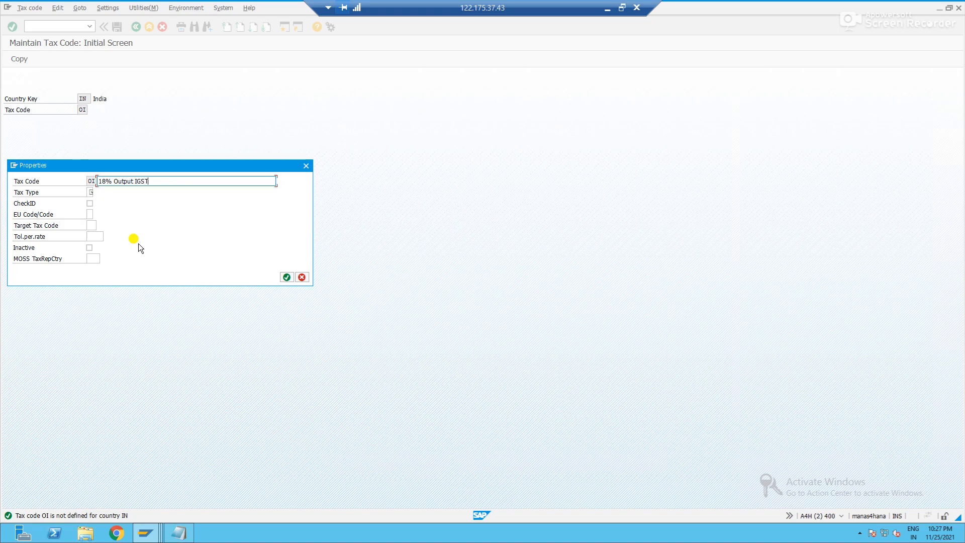
Step: Assign tax type A to tax code OI and continue to its tax rates
{"action": "key", "text": "Tab"}
{"action": "key", "text": "F4"}
{"action": "key", "text": "Down"}
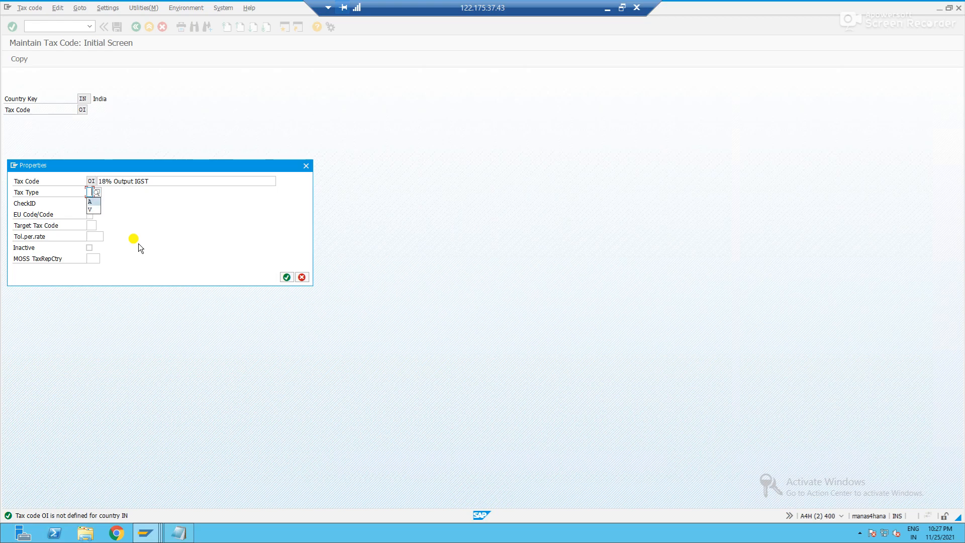
{"action": "key", "text": "Return"}
{"action": "key", "text": "Return"}
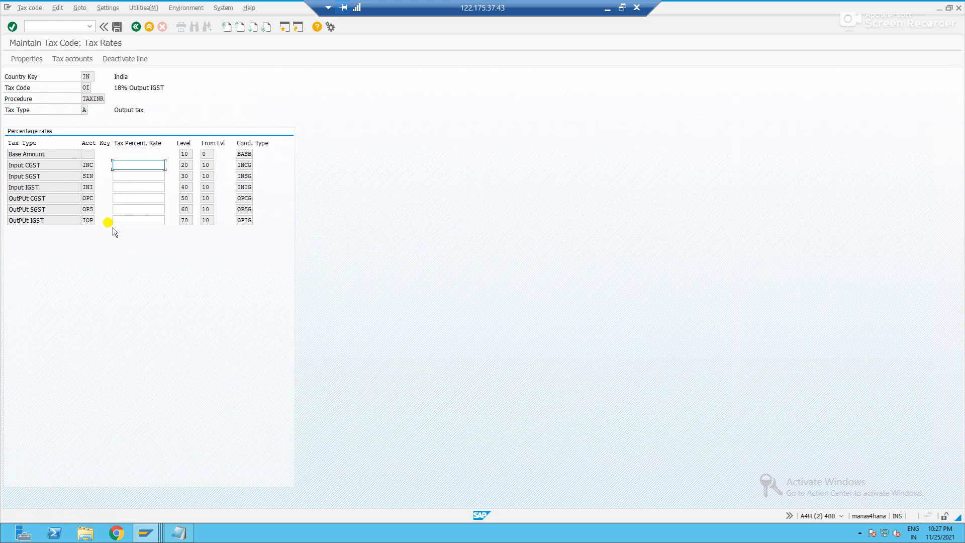
Step: Set the tax percentage rate for OutPUt IGST to 18 and save tax code OI
{"action": "left_click", "coordinate": [133, 221]}
{"action": "type", "text": "18"}
{"action": "key", "text": "Return"}
{"action": "left_click", "coordinate": [118, 26]}
Step: Switch to Notepad, add the line "OI - Inter state IGST" under OutPut, and return to SAP
{"action": "key", "text": "alt+Tab"}
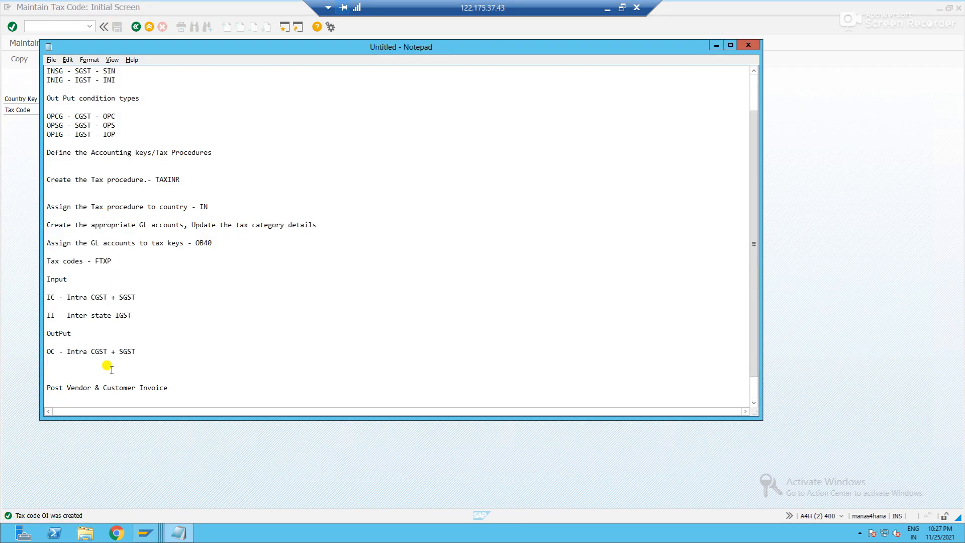
{"action": "type", "text": "OI - Inter state IGST"}
{"action": "key", "text": "alt+Tab"}
Step: Open vendor invoice transaction FB60 and enter the vendor's account number
{"action": "left_click", "coordinate": [70, 27]}
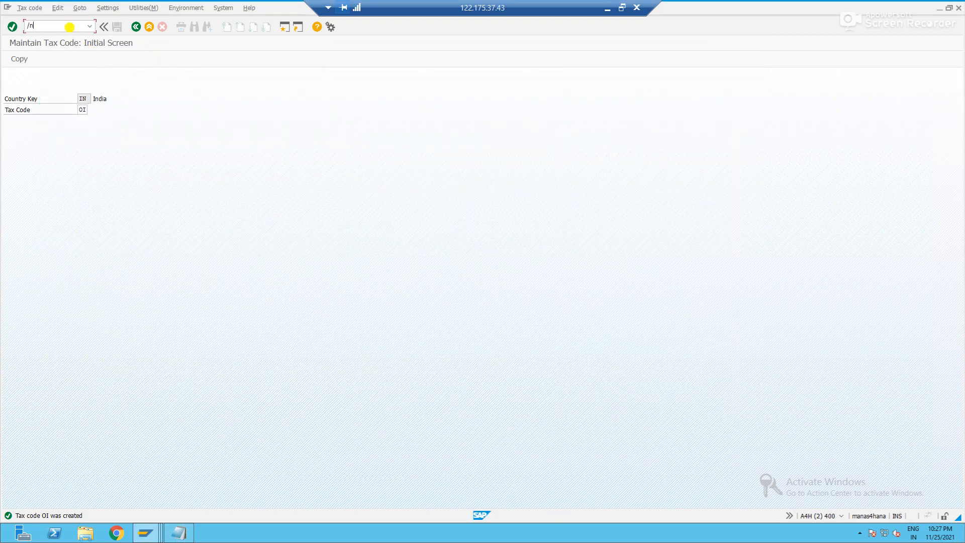
{"action": "type", "text": "/nfb60"}
{"action": "key", "text": "Return"}
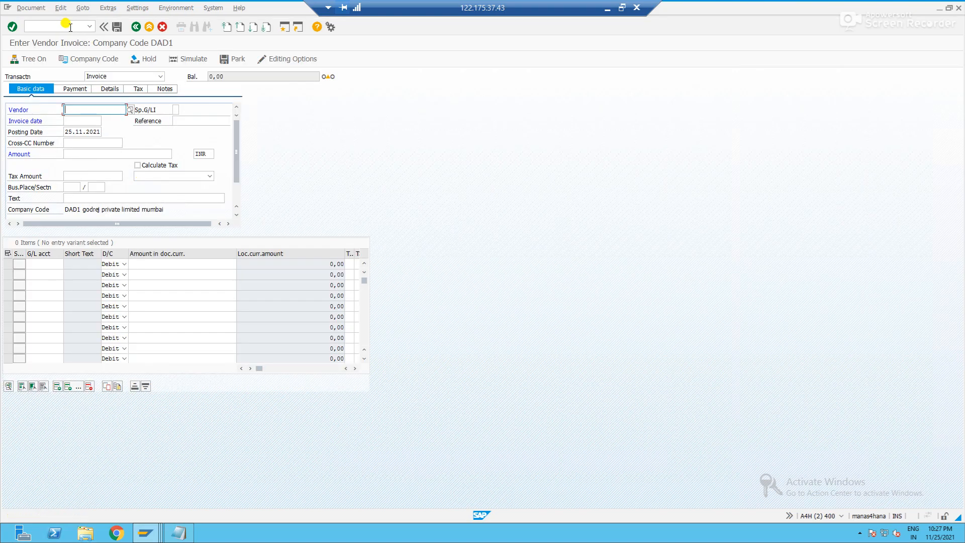
{"action": "key", "text": "BackSpace"}
{"action": "left_click", "coordinate": [86, 125]}
{"action": "left_click", "coordinate": [83, 123]}
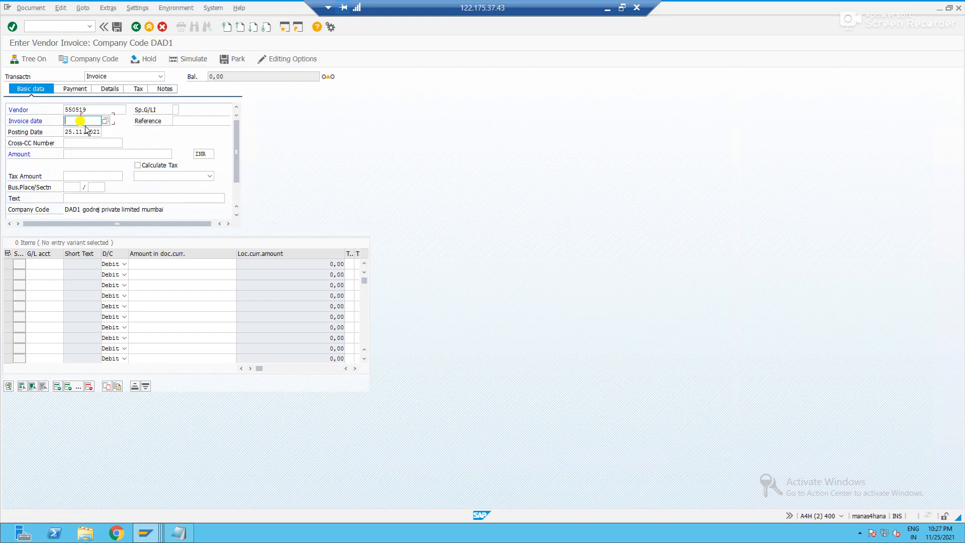
Step: Set the invoice date to 25.11.2021, the reference to "invoice" and the amount to 5000 INR
{"action": "key", "text": "Down"}
{"action": "key", "text": "Tab"}
{"action": "key", "text": "space"}
{"action": "key", "text": "Down"}
{"action": "key", "text": "Tab"}
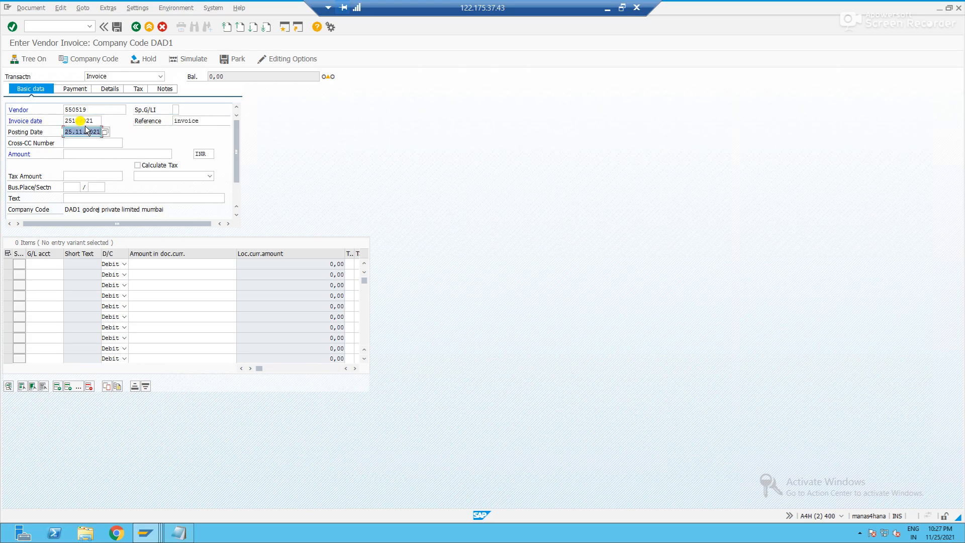
{"action": "left_click", "coordinate": [80, 153]}
{"action": "type", "text": "50"}
{"action": "left_click", "coordinate": [72, 172]}
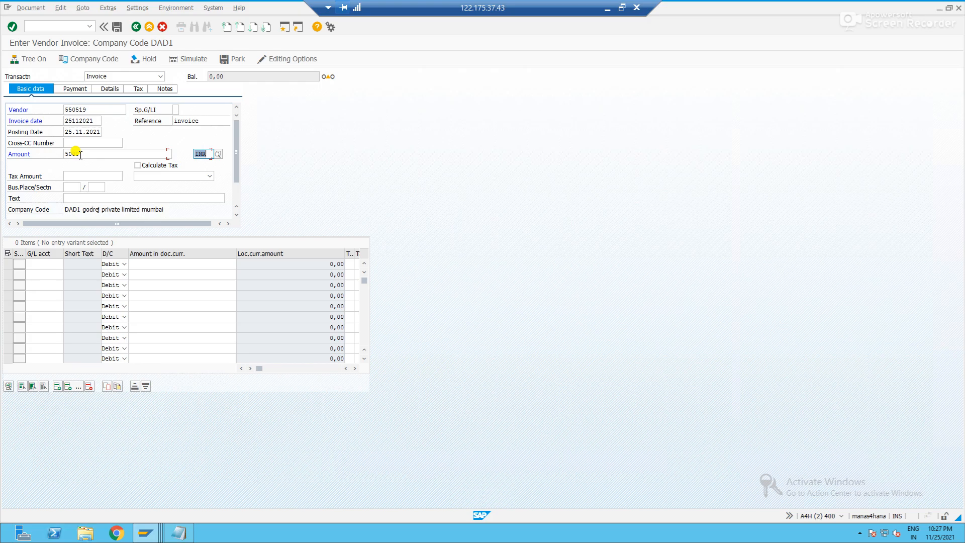
Step: Choose tax code IC (18 %Input CGST + SGST) for the vendor invoice and enable automatic tax calculation
{"action": "left_click", "coordinate": [176, 176]}
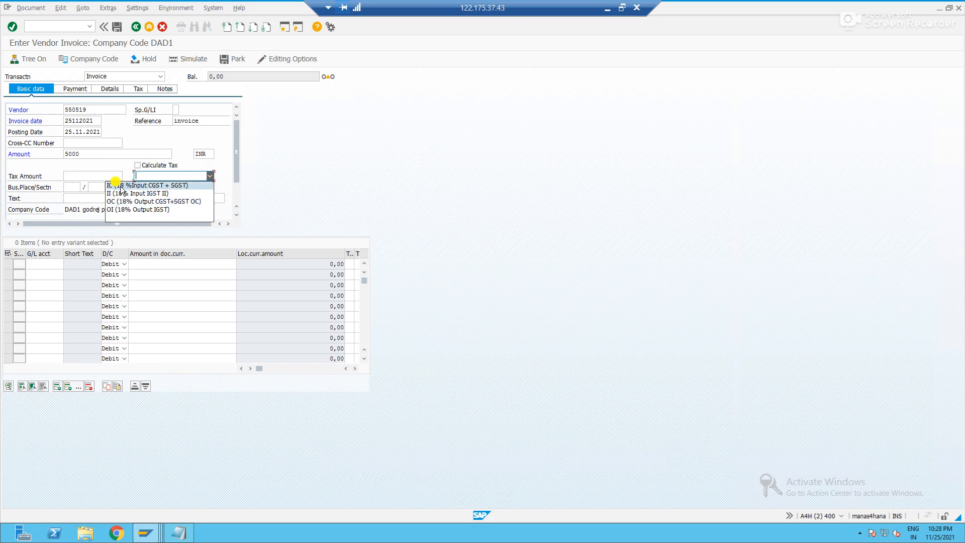
{"action": "left_click", "coordinate": [120, 185]}
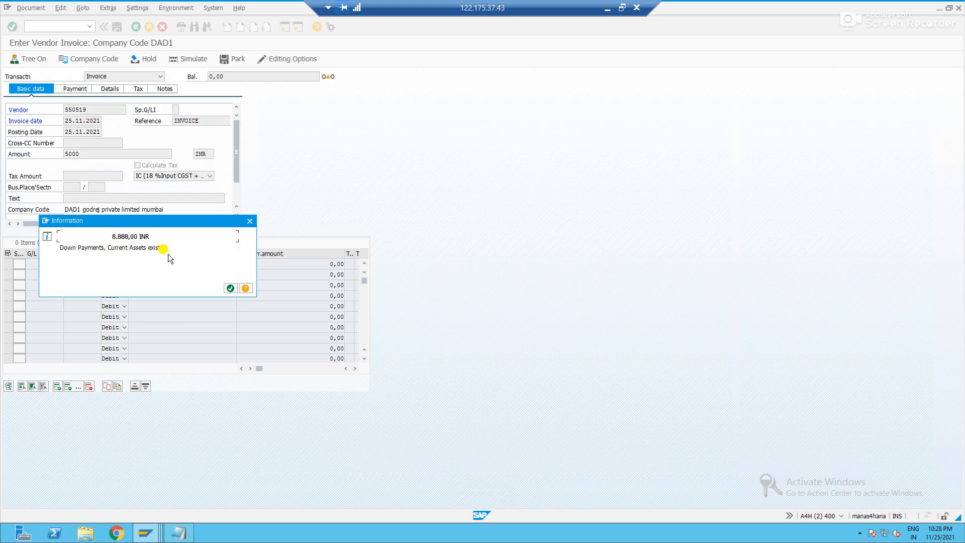
{"action": "left_click", "coordinate": [230, 288]}
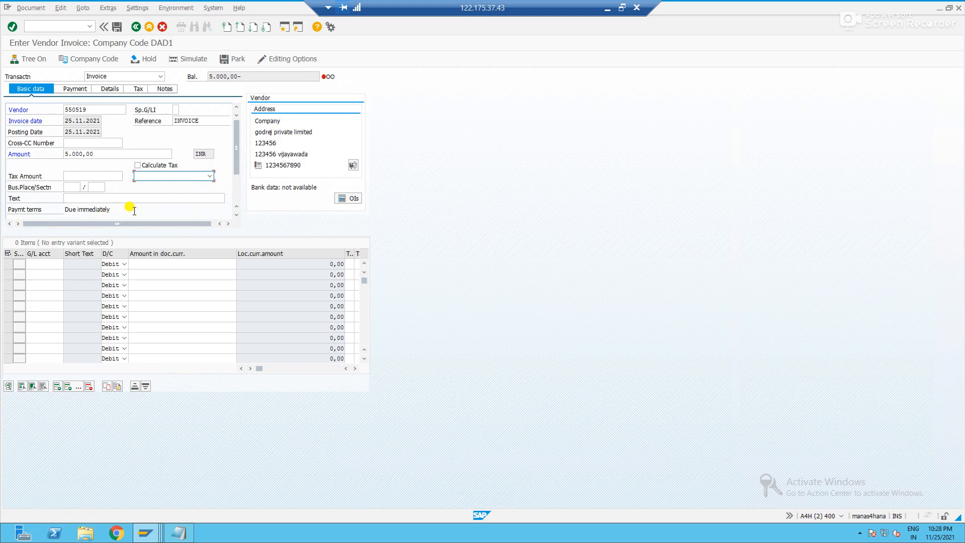
{"action": "left_click", "coordinate": [143, 179]}
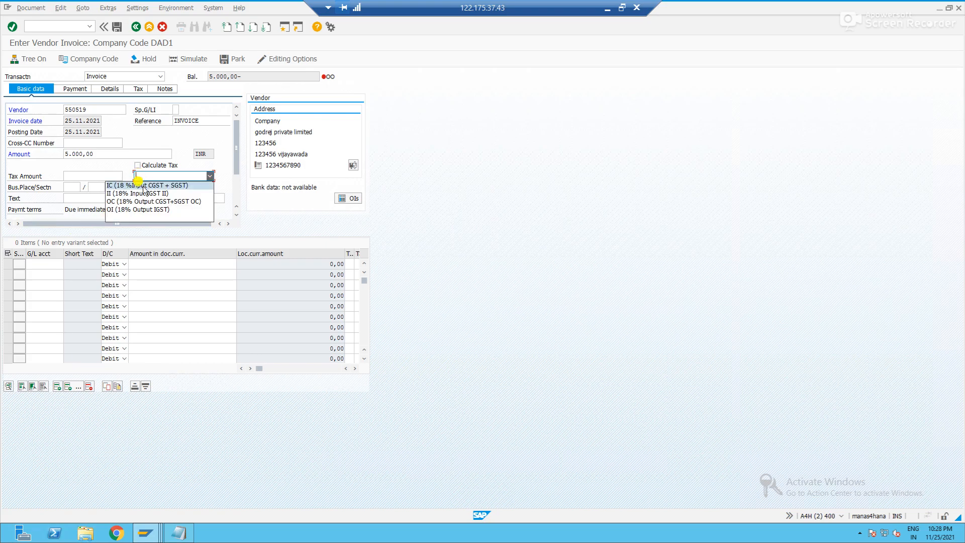
{"action": "left_click", "coordinate": [143, 185]}
{"action": "left_click", "coordinate": [138, 166]}
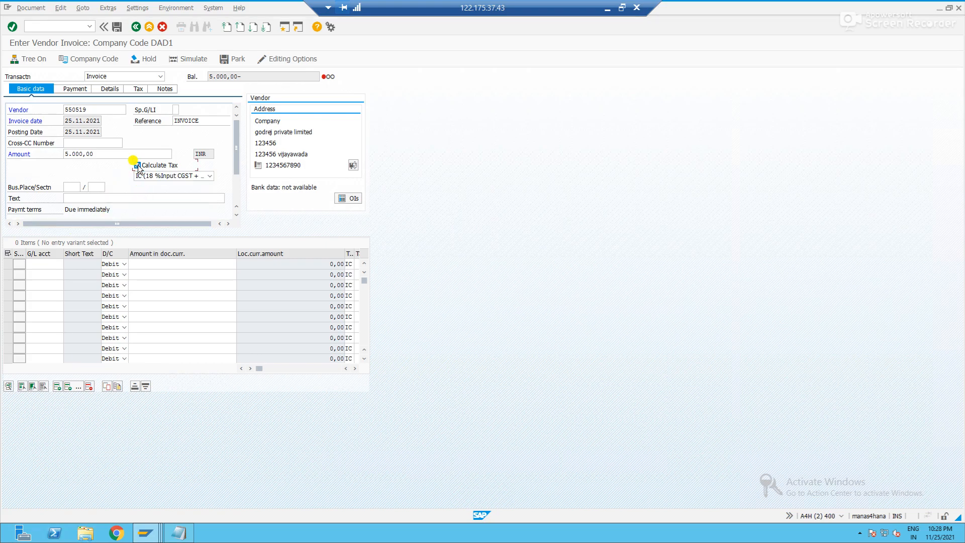
Step: Look up G/L account 3001 (rent acc) and add it as a debit line of 5000 INR
{"action": "left_click", "coordinate": [44, 263]}
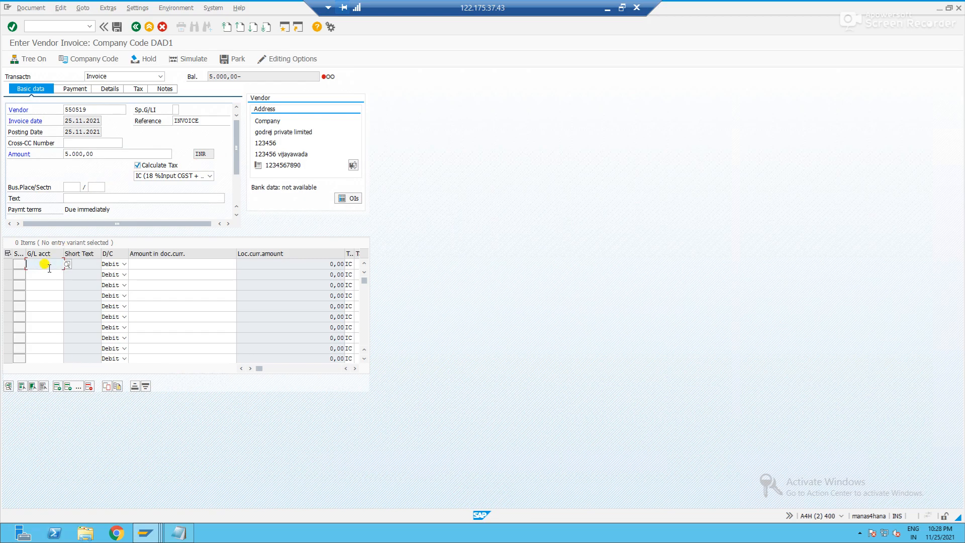
{"action": "left_click", "coordinate": [66, 265]}
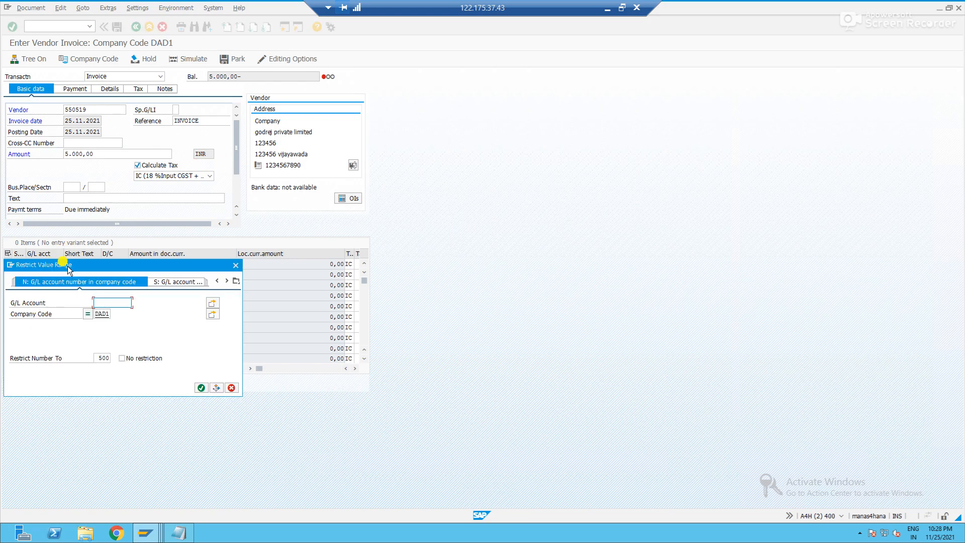
{"action": "key", "text": "Return"}
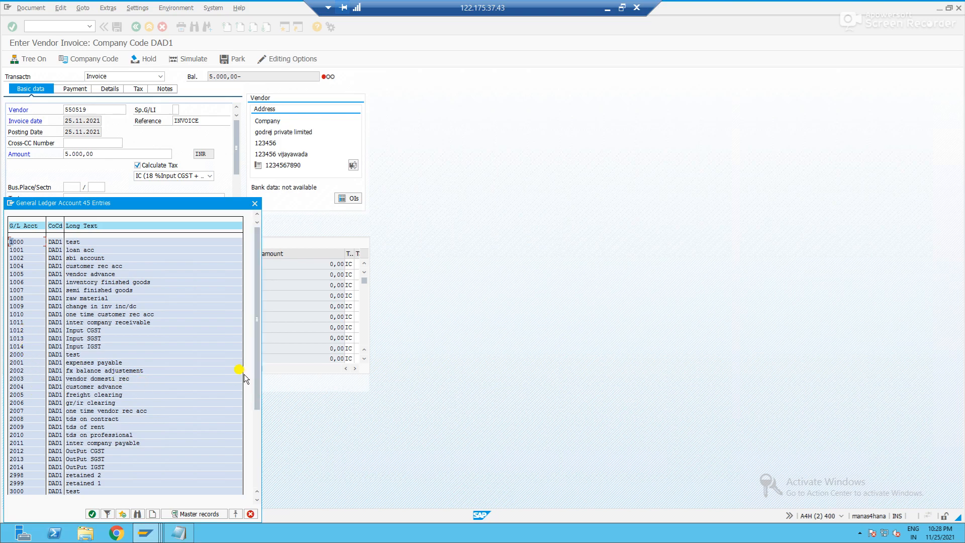
{"action": "left_click_drag", "start_coordinate": [258, 373], "coordinate": [258, 449]}
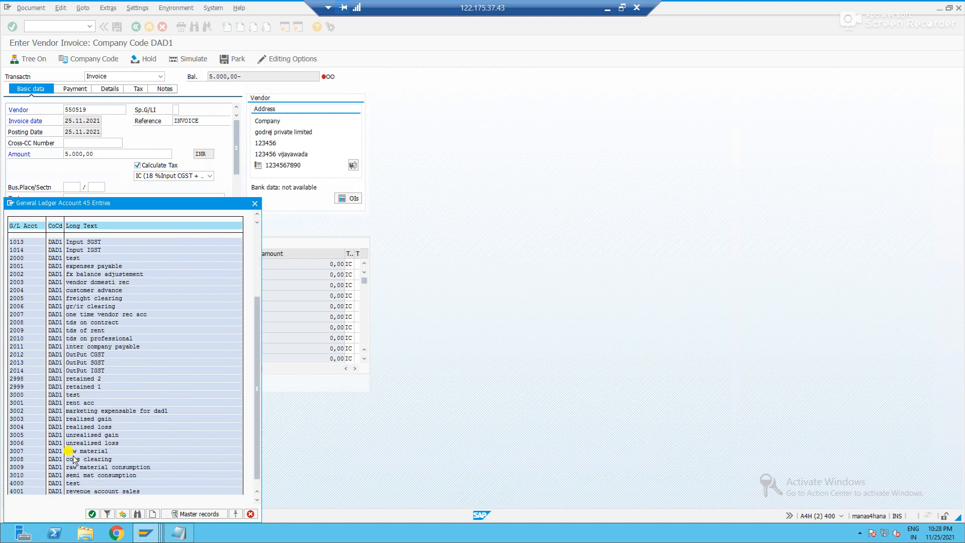
{"action": "double_click", "coordinate": [19, 403]}
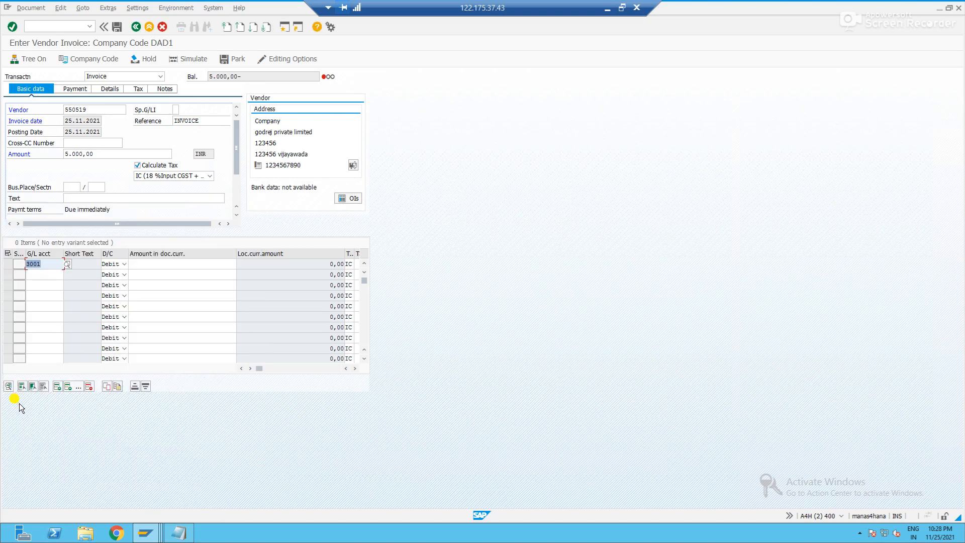
{"action": "key", "text": "Tab"}
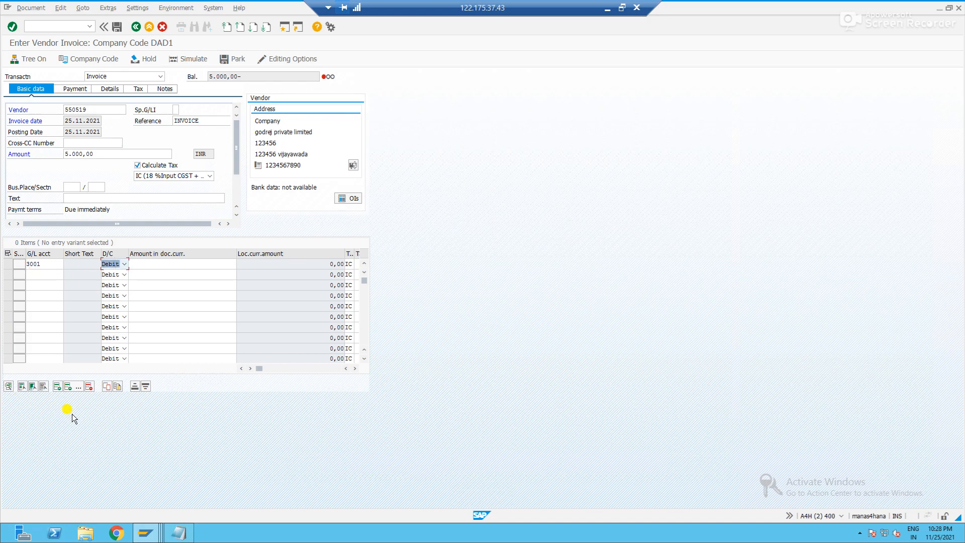
{"action": "left_click", "coordinate": [161, 263]}
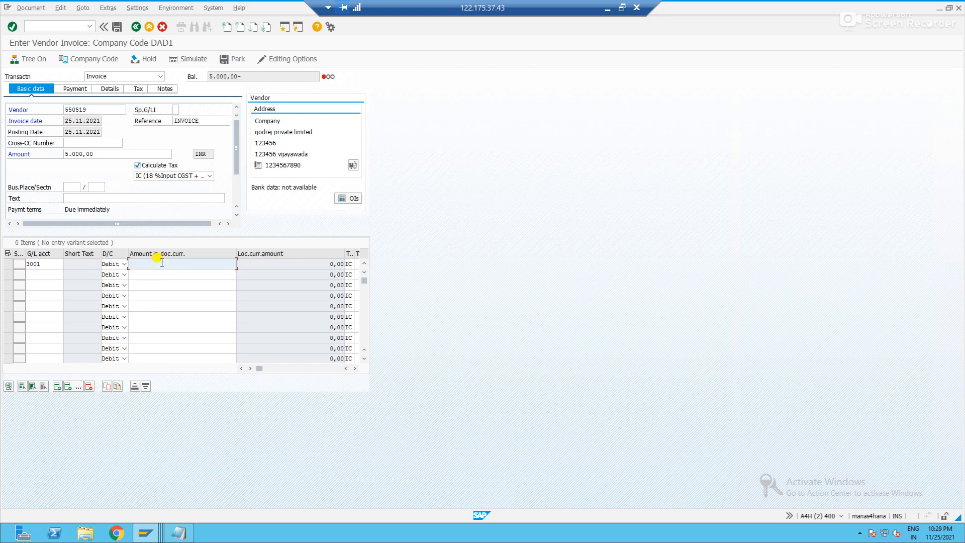
{"action": "key", "text": "Return"}
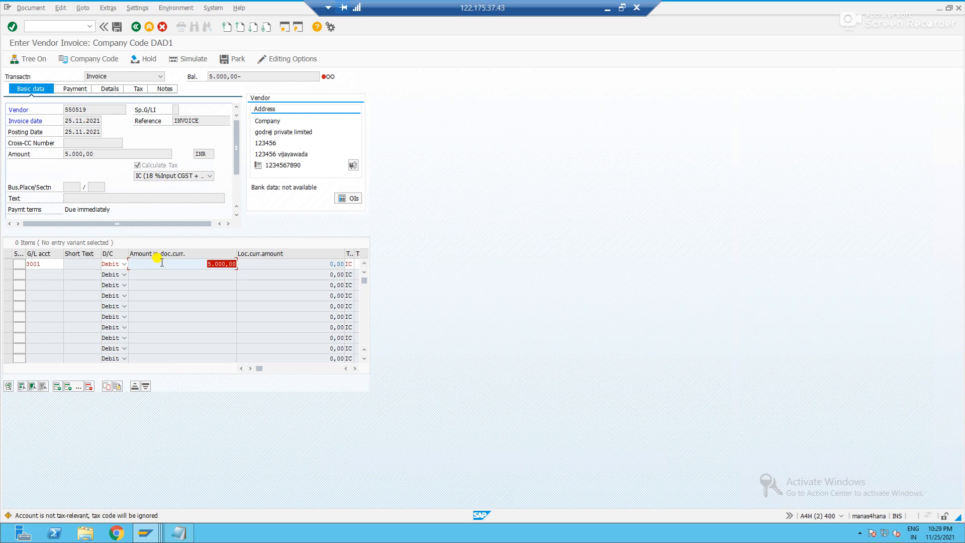
Step: Open G/L account maintenance FS00 in a new session and display the expense account 3001 (rent a/c)
{"action": "left_click_drag", "start_coordinate": [51, 264], "coordinate": [11, 264]}
{"action": "key", "text": "ctrl+n"}
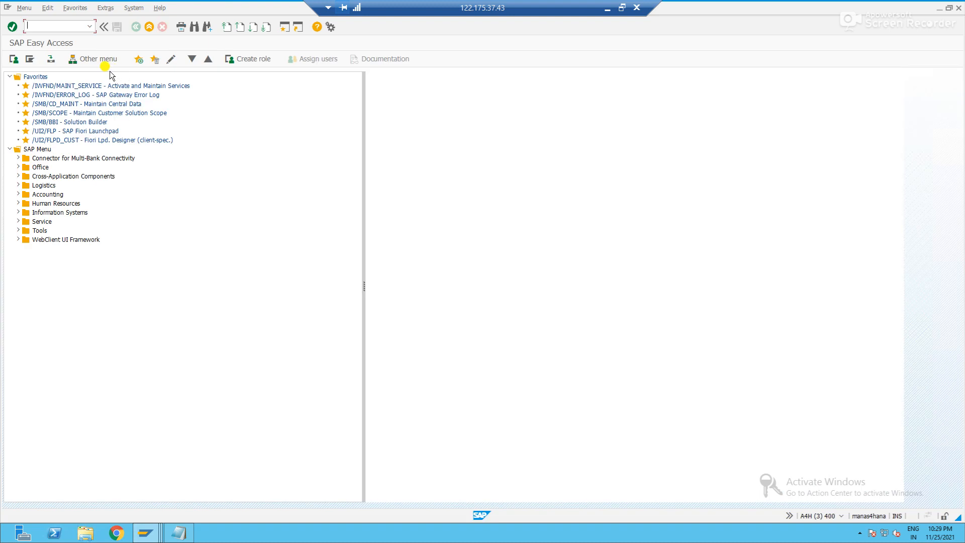
{"action": "type", "text": "fs00"}
{"action": "key", "text": "Return"}
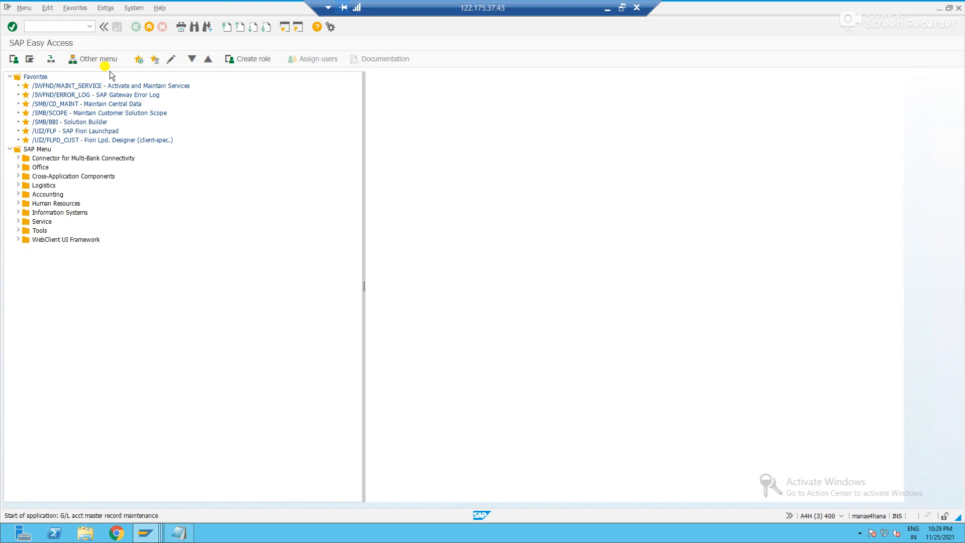
{"action": "key", "text": "alt+Tab"}
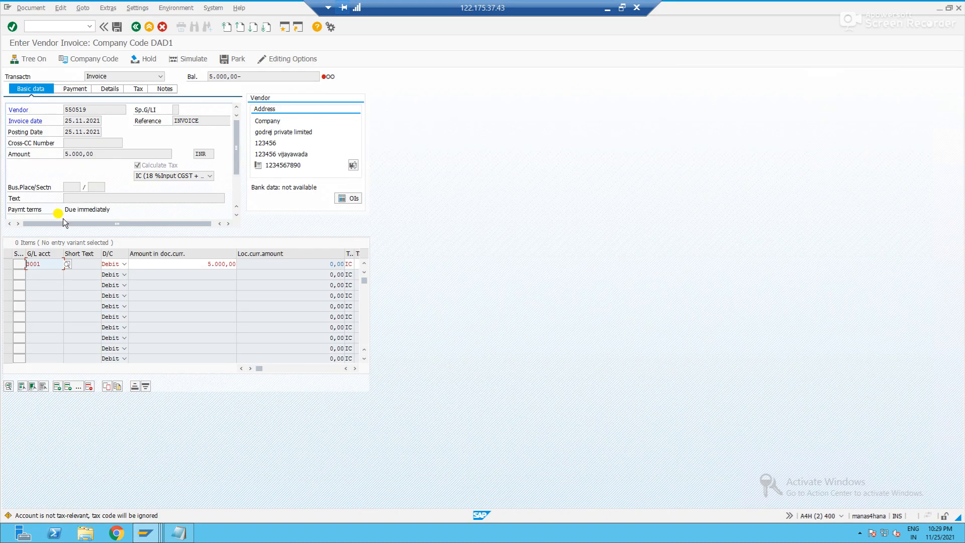
{"action": "key", "text": "alt+Tab"}
{"action": "double_click", "coordinate": [18, 110]}
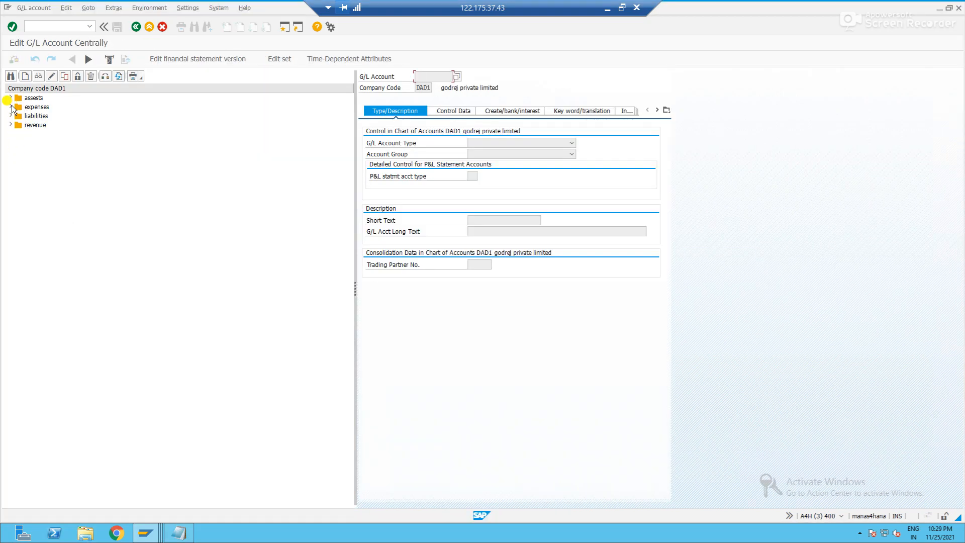
{"action": "left_click", "coordinate": [52, 126]}
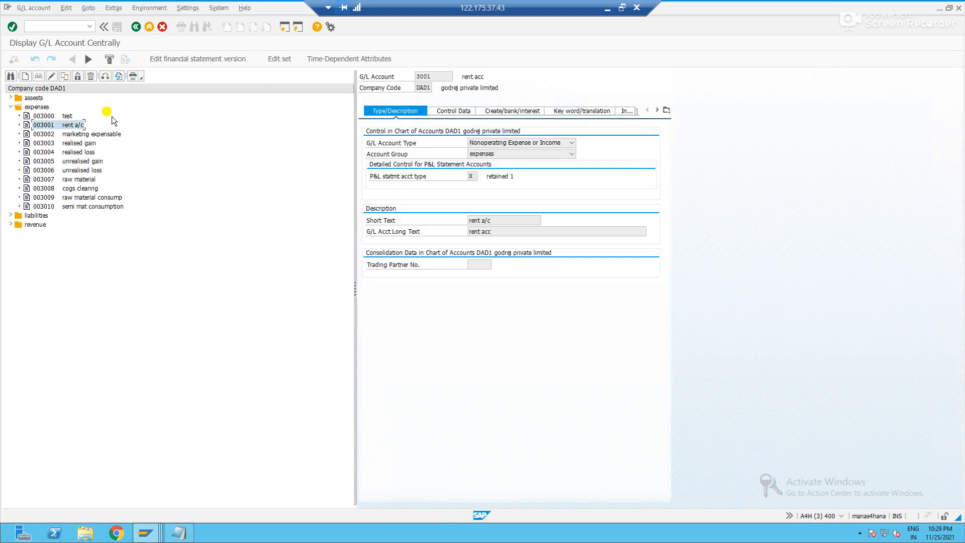
Step: Edit the rent account's control data, set its tax category to "-" (Only input tax allowed), and save the account
{"action": "left_click", "coordinate": [52, 76]}
{"action": "left_click", "coordinate": [442, 107]}
{"action": "left_click", "coordinate": [472, 188]}
{"action": "left_click", "coordinate": [481, 188]}
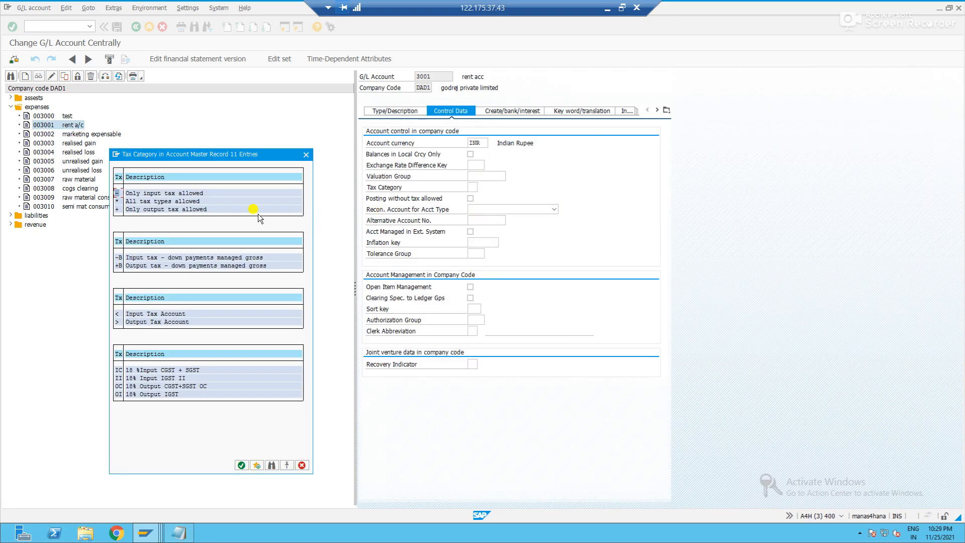
{"action": "left_click", "coordinate": [121, 194]}
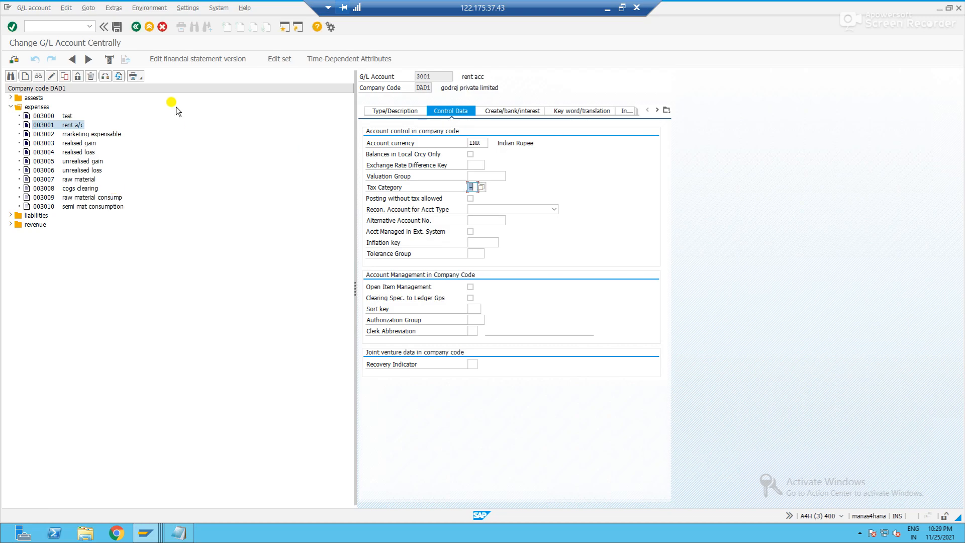
{"action": "left_click", "coordinate": [116, 27]}
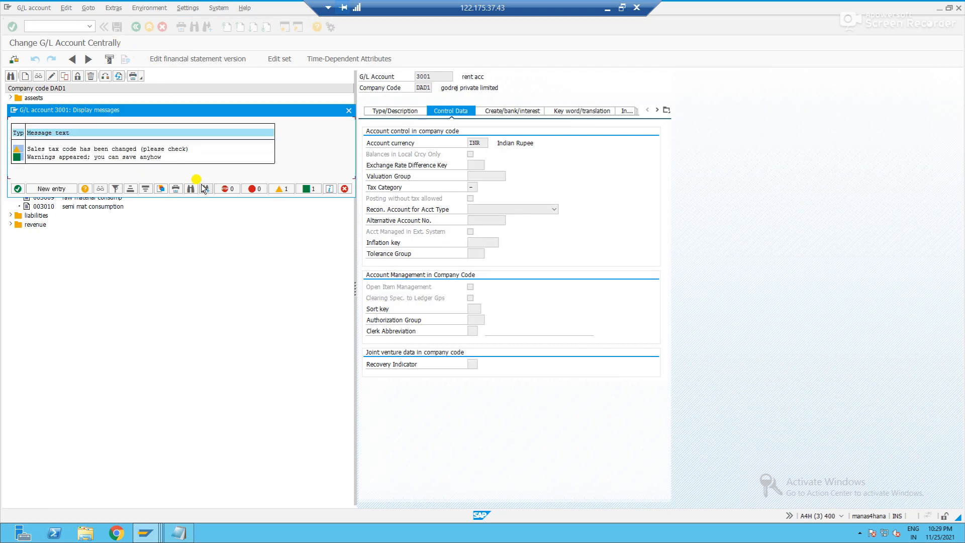
Step: Return to the vendor invoice session, assign tax code IC to the rent line, and simulate the posting
{"action": "key", "text": "alt+Tab"}
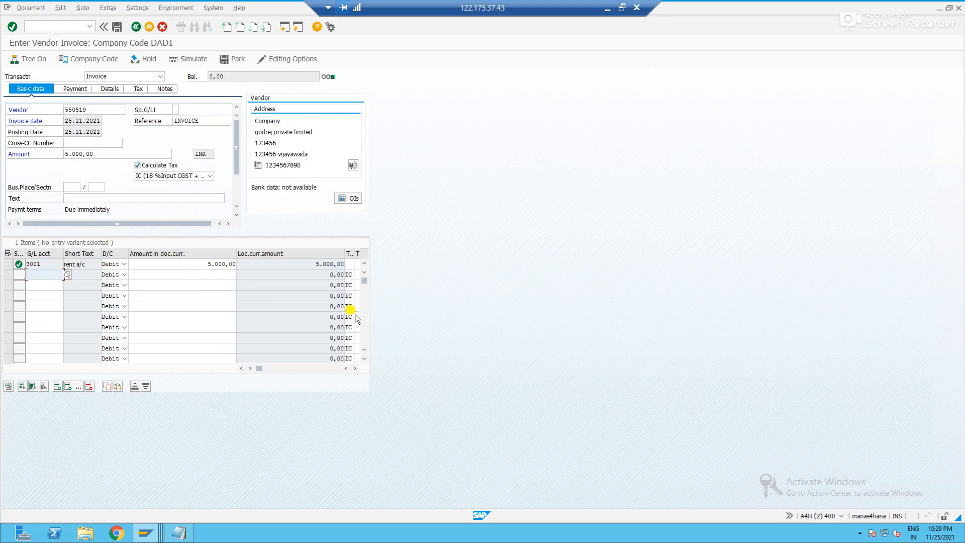
{"action": "left_click", "coordinate": [351, 263]}
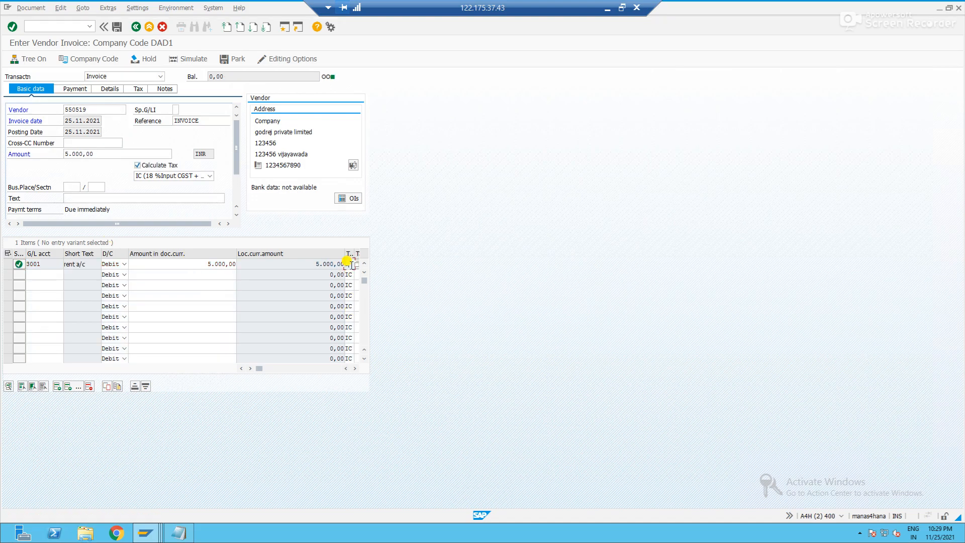
{"action": "key", "text": "Return"}
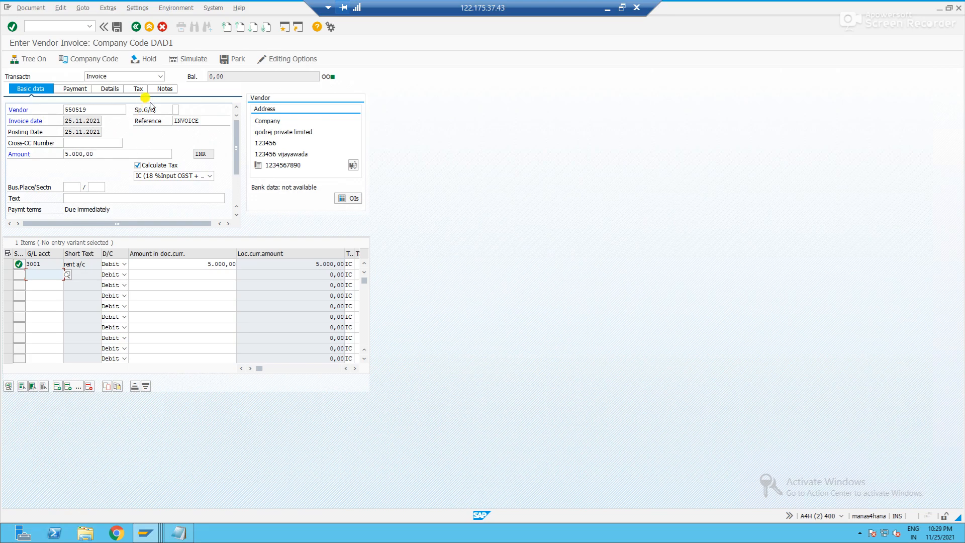
{"action": "left_click", "coordinate": [182, 62]}
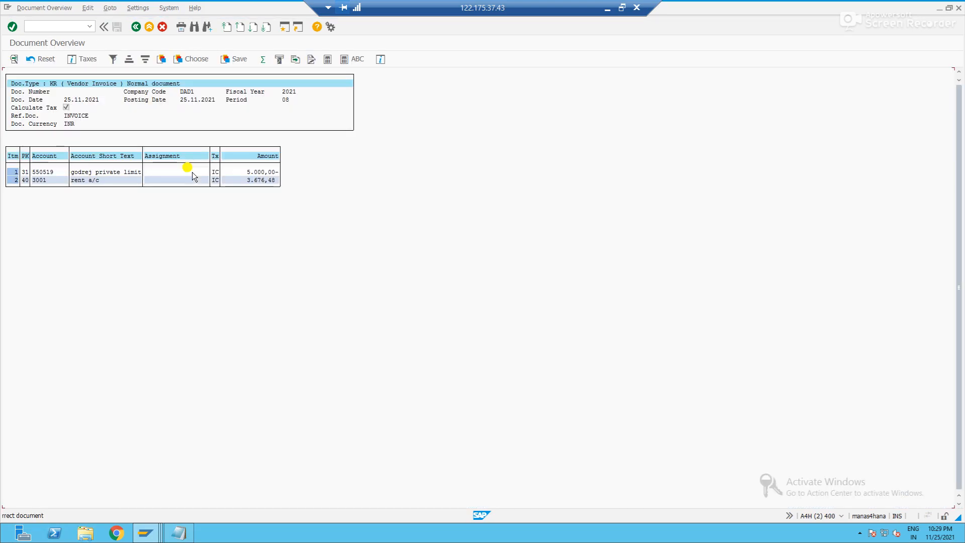
Step: Discard the open document by restarting transaction FB60, and enter the vendor's account number again
{"action": "left_click", "coordinate": [60, 25]}
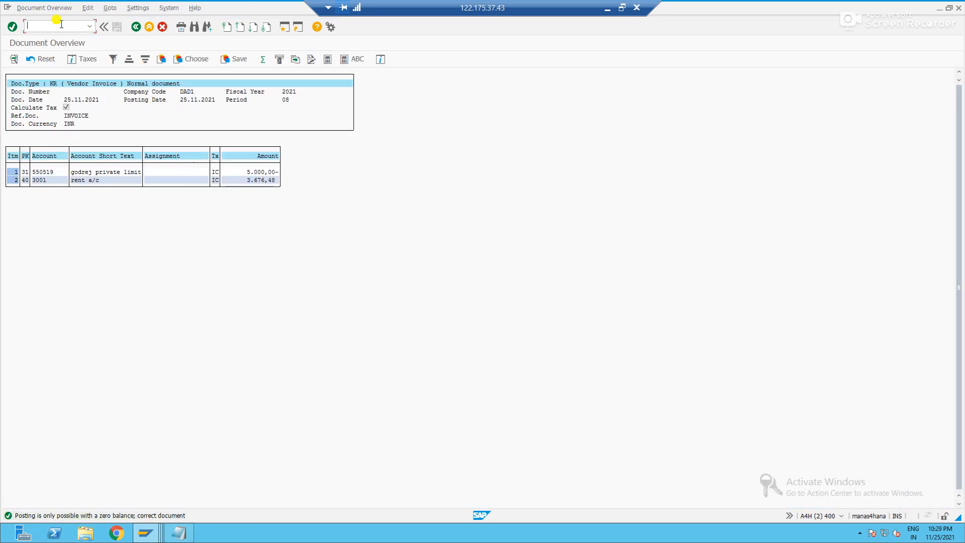
{"action": "type", "text": "/NFB"}
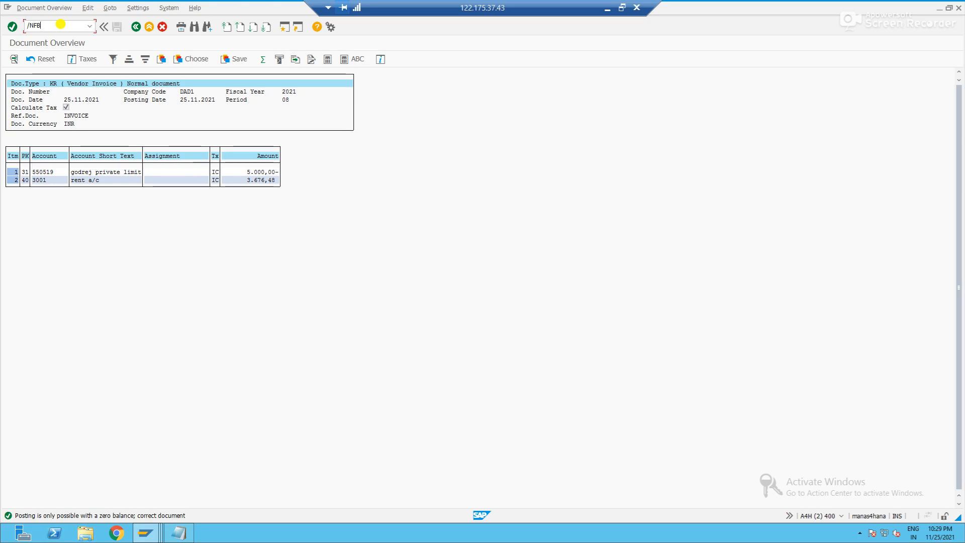
{"action": "type", "text": "60"}
{"action": "key", "text": "Return"}
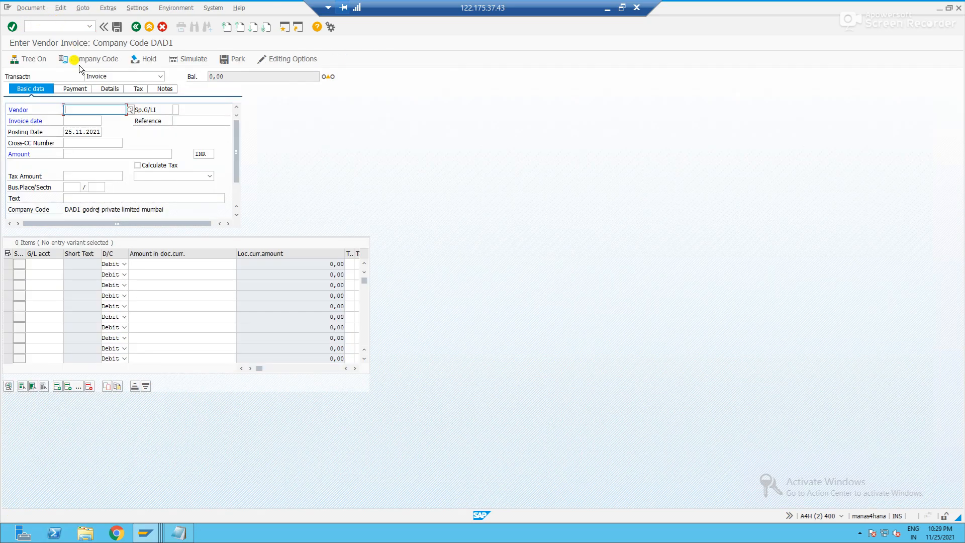
{"action": "key", "text": "space"}
{"action": "key", "text": "Down"}
{"action": "key", "text": "Tab"}
{"action": "key", "text": "Tab"}
Step: Fill in the new invoice with date 25.11.2021, reference "invoice" and amount 5000 INR, and acknowledge the down payment notice
{"action": "key", "text": "space"}
{"action": "key", "text": "Down"}
{"action": "key", "text": "Tab"}
{"action": "key", "text": "space"}
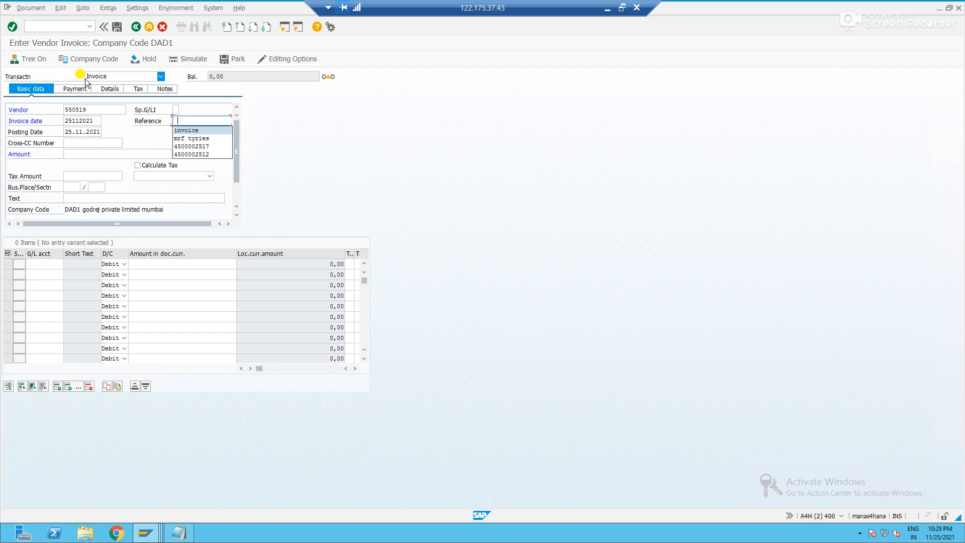
{"action": "key", "text": "Down"}
{"action": "key", "text": "Tab"}
{"action": "left_click", "coordinate": [83, 153]}
{"action": "type", "text": "5000"}
{"action": "key", "text": "Return"}
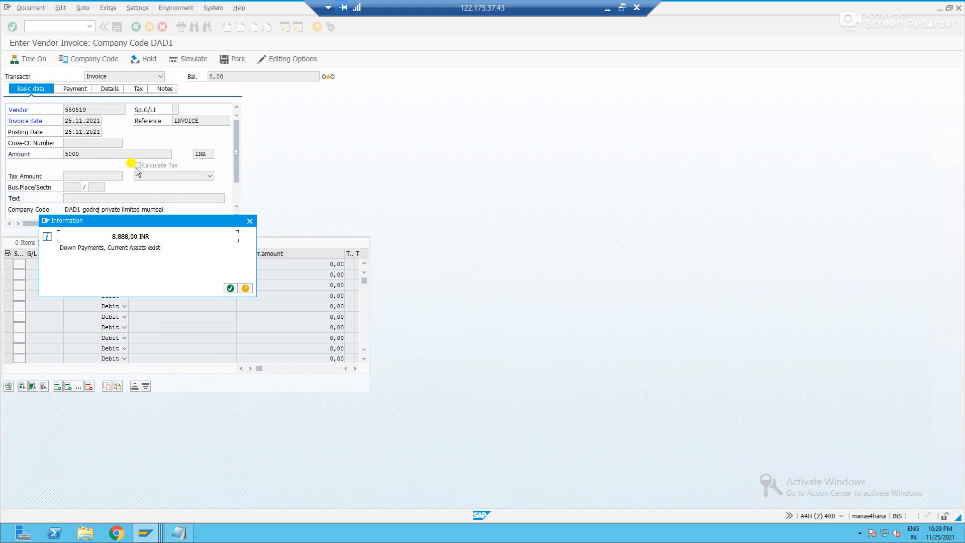
{"action": "key", "text": "Return"}
Step: Select tax code IC (18 %Input CGST + SGST) for the restarted vendor invoice and turn on Calculate Tax
{"action": "left_click", "coordinate": [148, 174]}
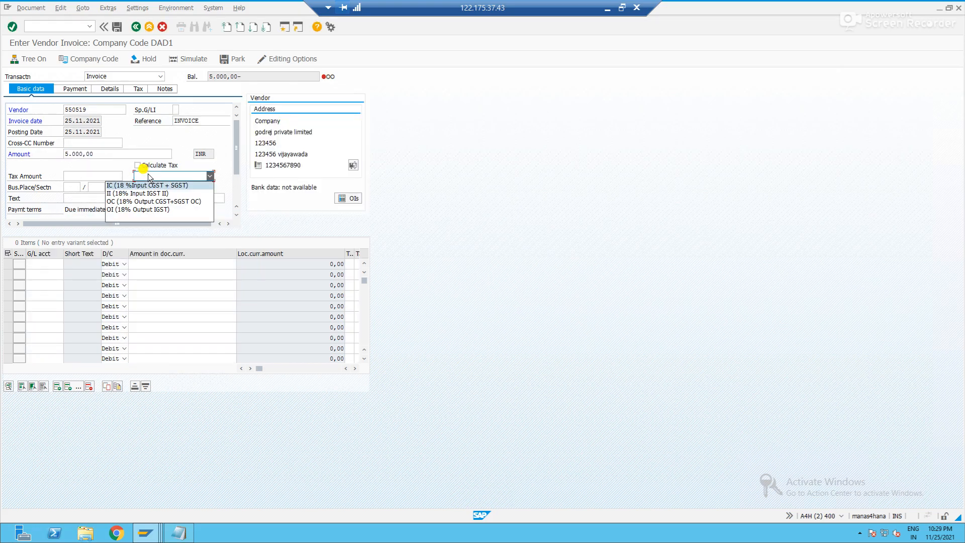
{"action": "left_click", "coordinate": [131, 185]}
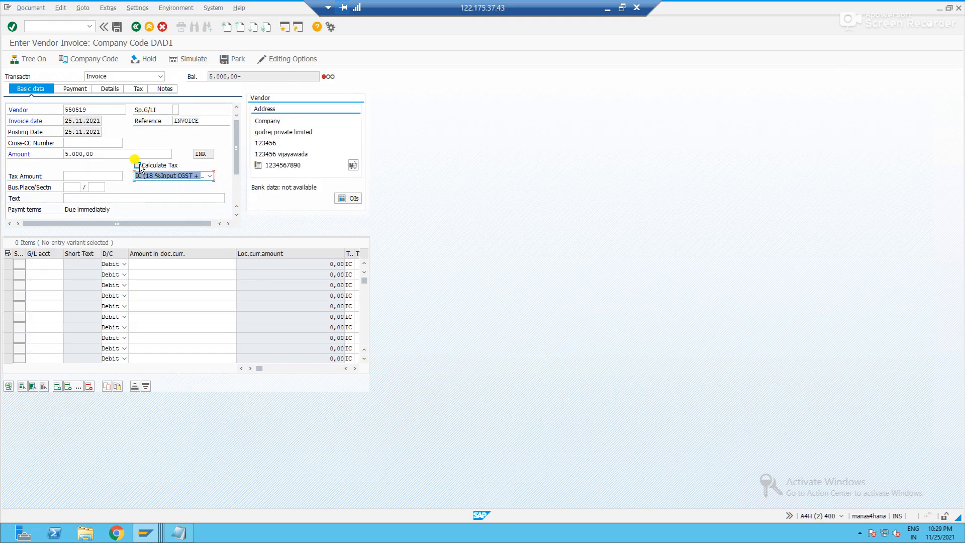
{"action": "left_click", "coordinate": [137, 166]}
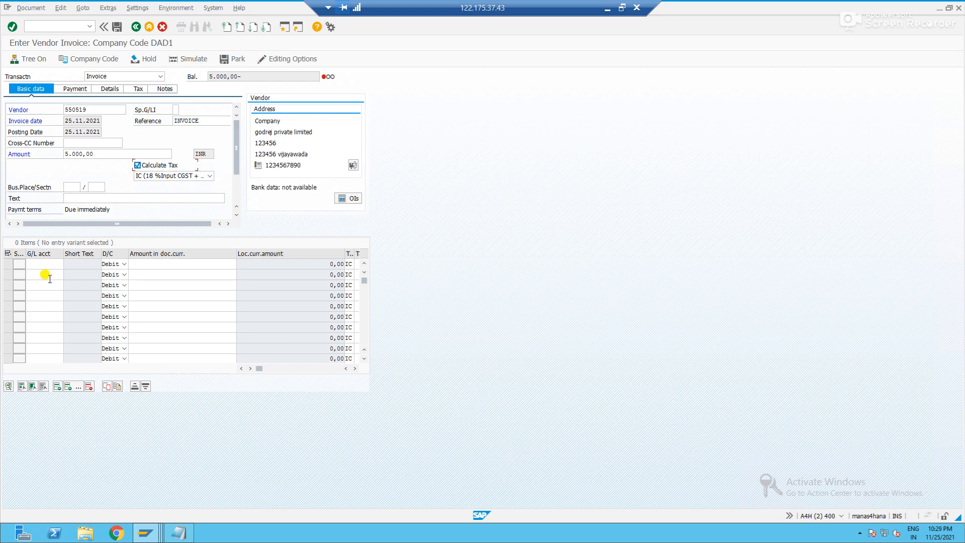
Step: Add a debit line for G/L account 3001 with the full 5000 INR invoice amount and simulate the document
{"action": "left_click", "coordinate": [48, 263]}
{"action": "key", "text": "Tab"}
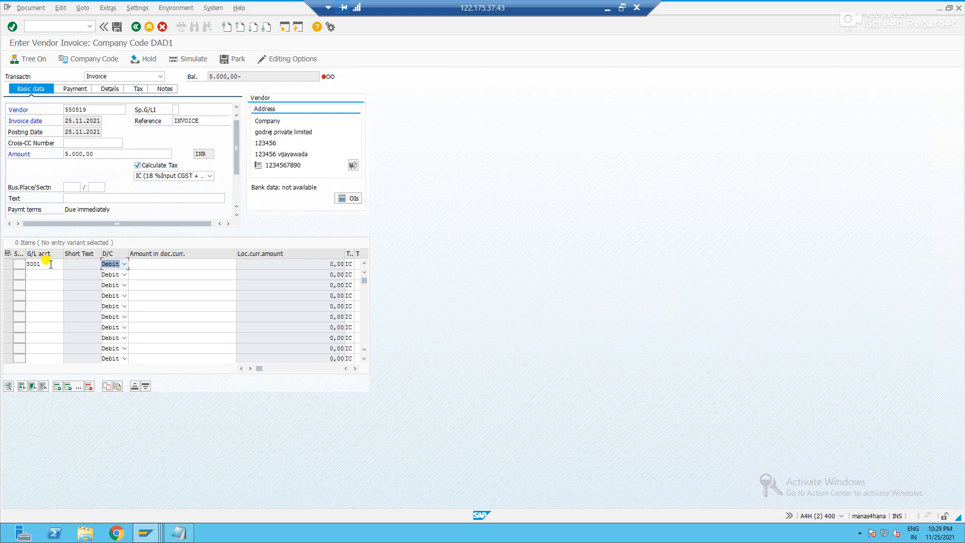
{"action": "key", "text": "Tab"}
{"action": "type", "text": "*"}
{"action": "key", "text": "Return"}
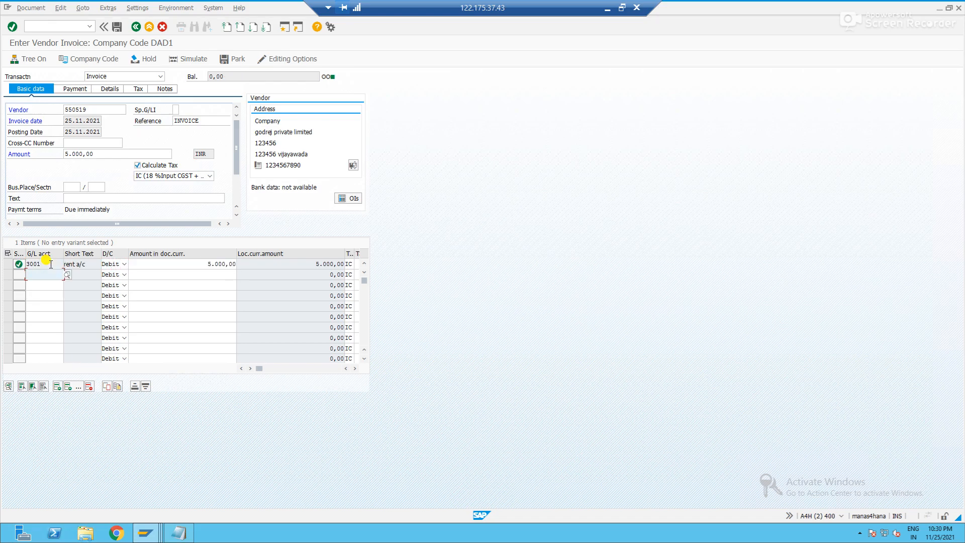
{"action": "left_click", "coordinate": [191, 59]}
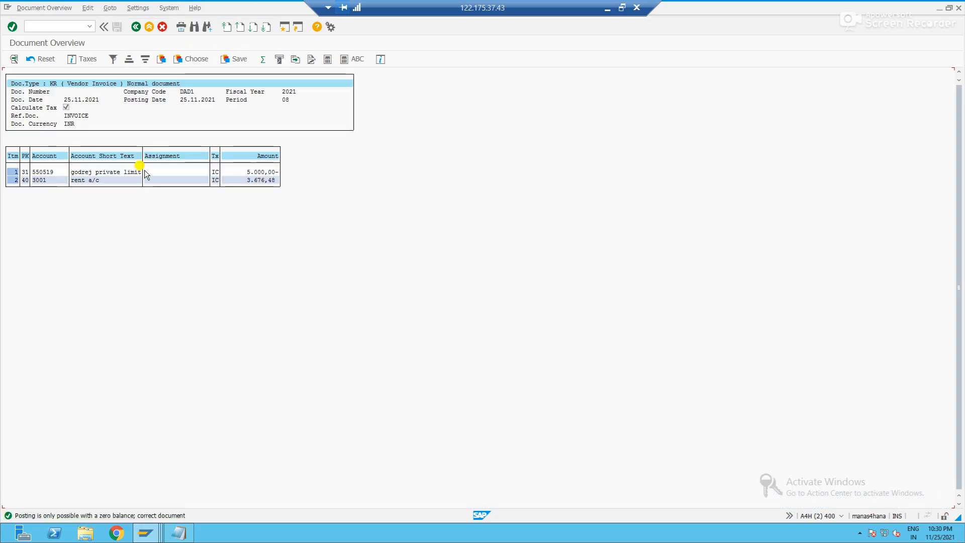
{"action": "double_click", "coordinate": [86, 515]}
{"action": "left_click", "coordinate": [164, 50]}
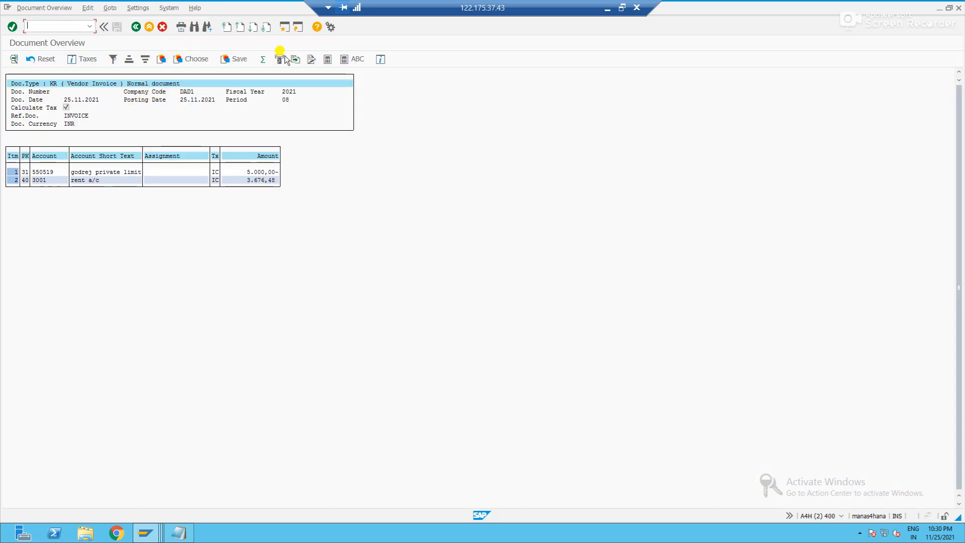
{"action": "left_click", "coordinate": [608, 8]}
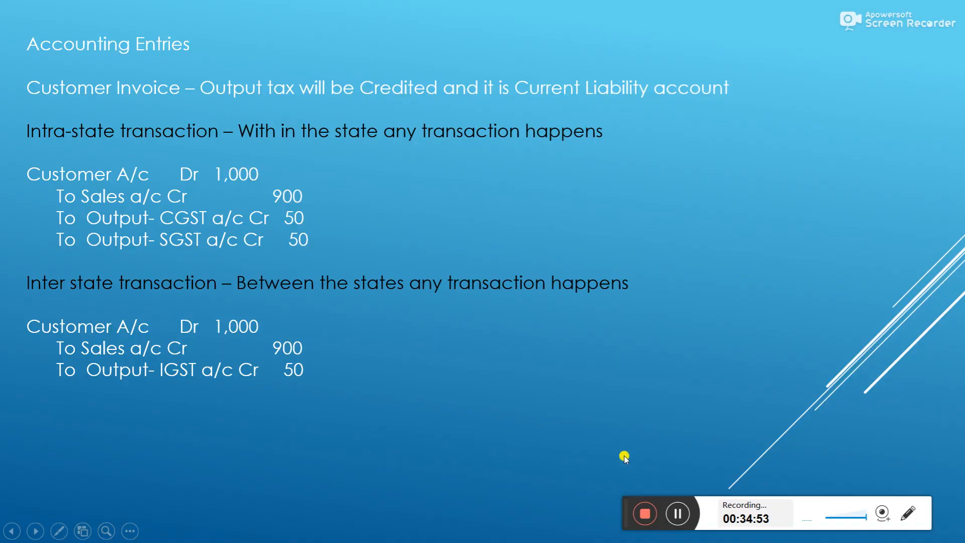
{"action": "left_click_drag", "start_coordinate": [678, 513], "coordinate": [681, 372]}
{"action": "key", "text": "alt+Tab"}
{"action": "key", "text": "Tab"}
{"action": "key", "text": "Tab"}
{"action": "key", "text": "Tab"}
{"action": "key", "text": "Tab"}
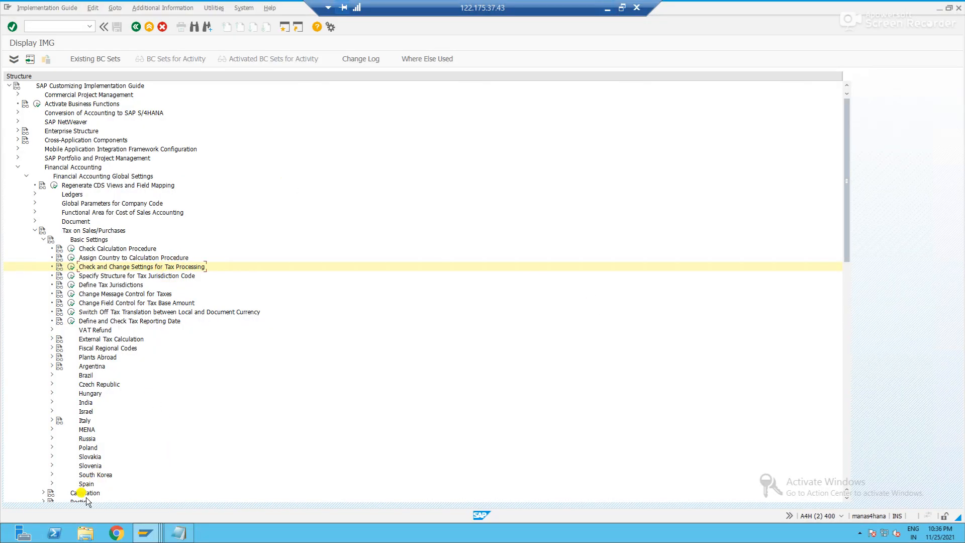
Step: Open Check and Change Settings for Tax Processing and position the process list at account key INC
{"action": "left_click", "coordinate": [70, 268]}
{"action": "left_click", "coordinate": [116, 289]}
{"action": "type", "text": "inc"}
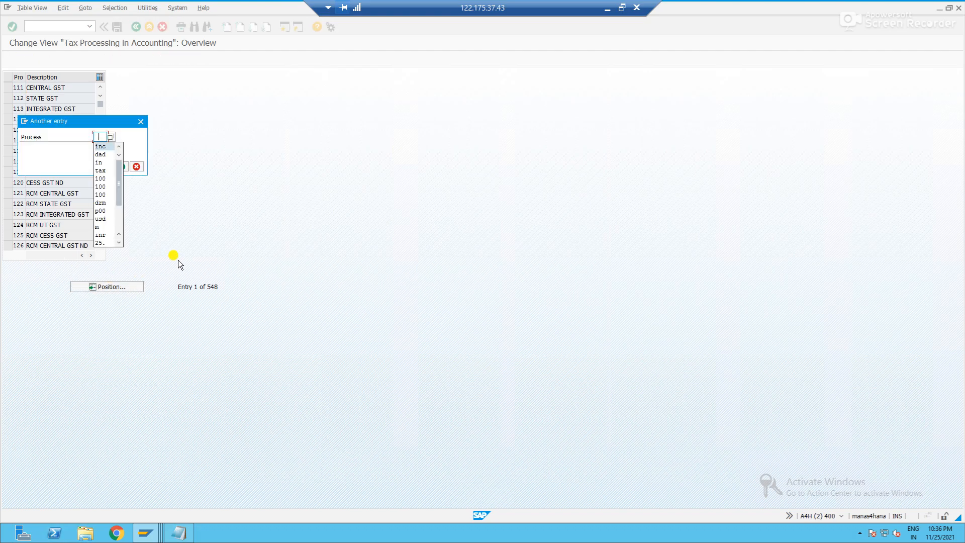
{"action": "key", "text": "alt+Tab"}
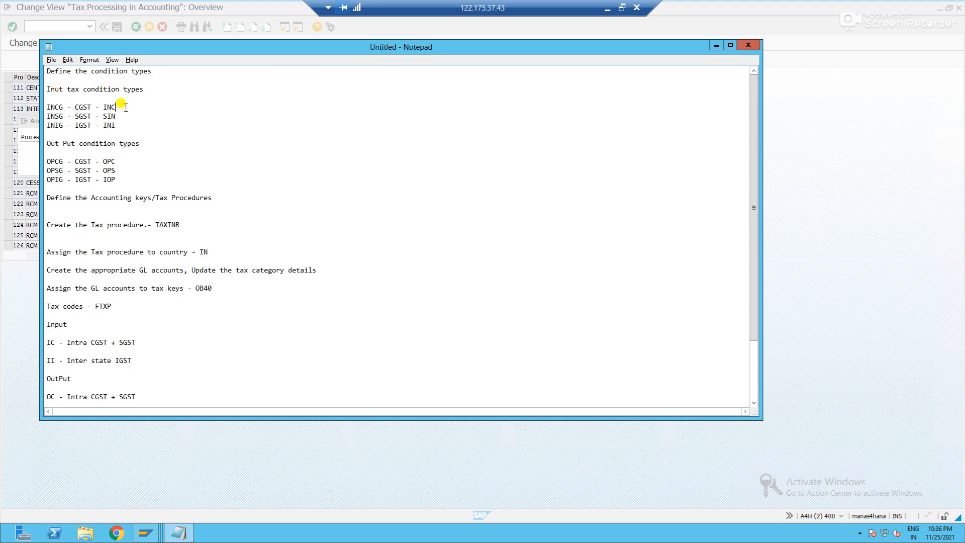
{"action": "key", "text": "alt+Tab"}
{"action": "key", "text": "Return"}
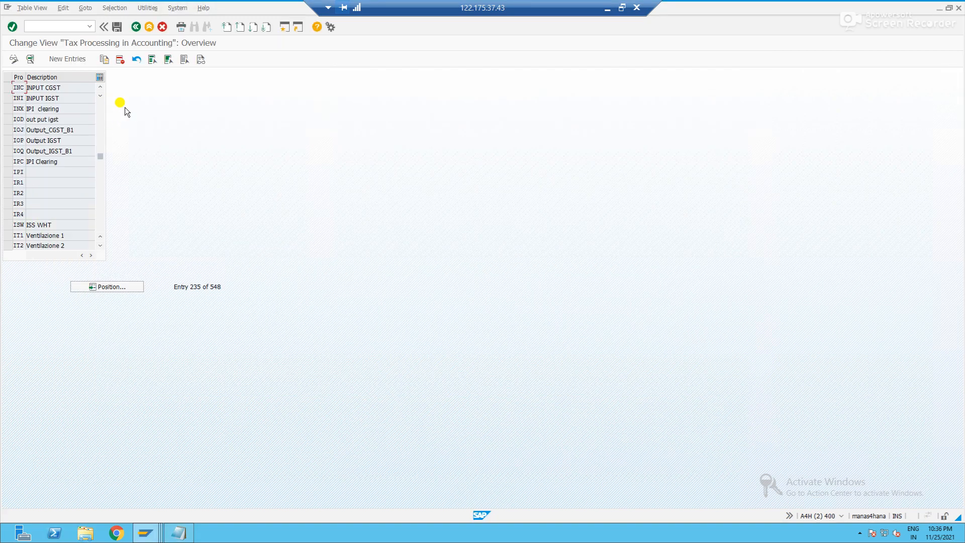
Step: Set the posting indicator of INC (INPUT CGST) to 2, Separate line item, and save it to the GST Configuration customizing request
{"action": "double_click", "coordinate": [63, 86]}
{"action": "left_click", "coordinate": [70, 143]}
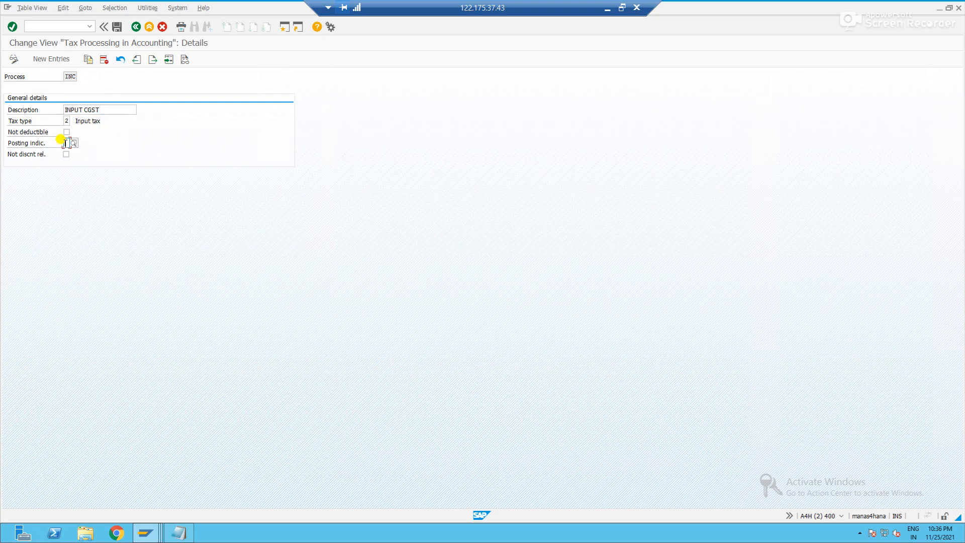
{"action": "left_click", "coordinate": [74, 144]}
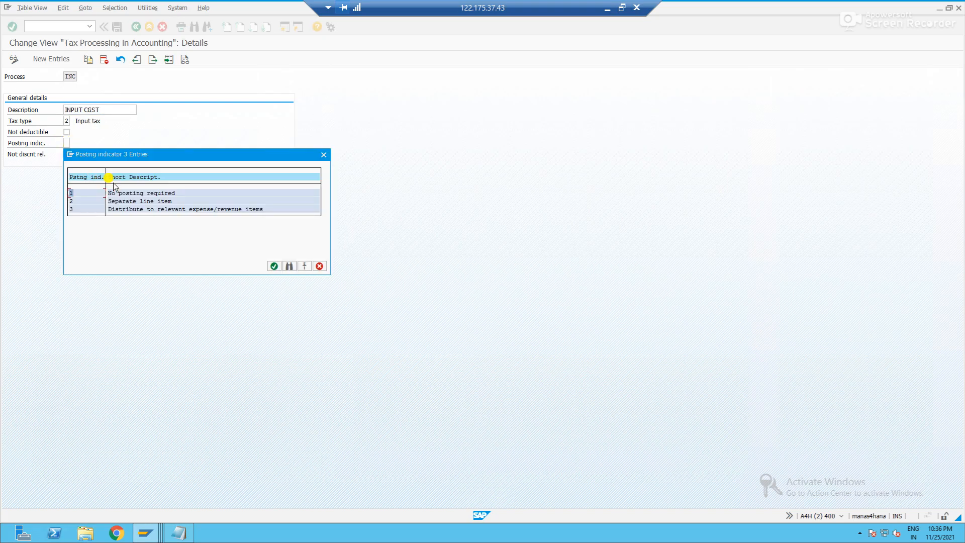
{"action": "double_click", "coordinate": [72, 201]}
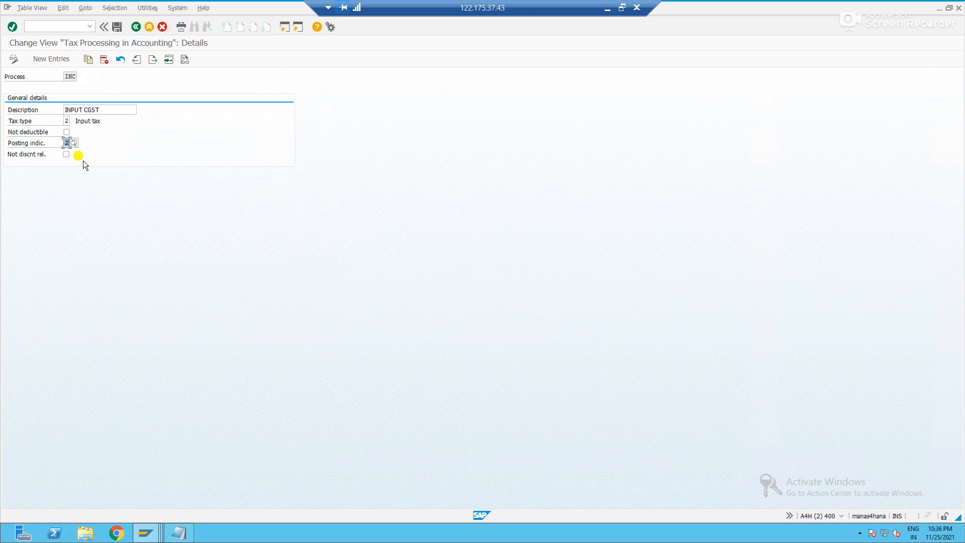
{"action": "left_click", "coordinate": [116, 27]}
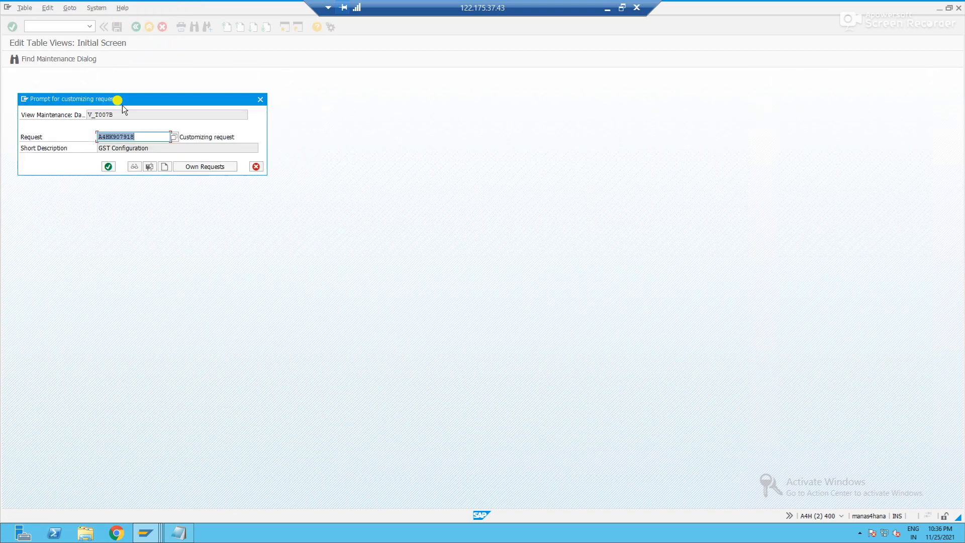
{"action": "left_click", "coordinate": [108, 166]}
Step: Find process SIN (INPUT SGST) in the tax processing list, set its posting indicator to 2, and save
{"action": "key", "text": "alt+Tab"}
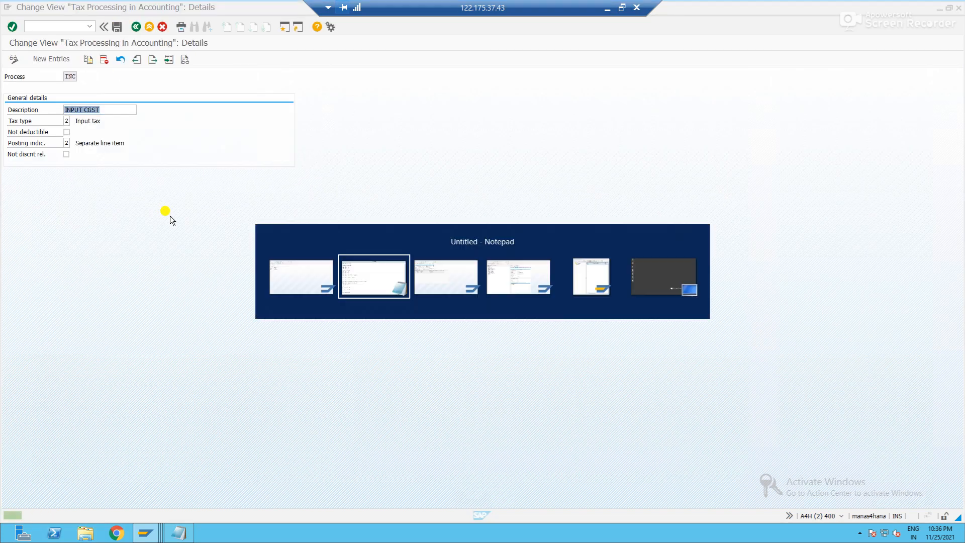
{"action": "key", "text": "alt+Tab"}
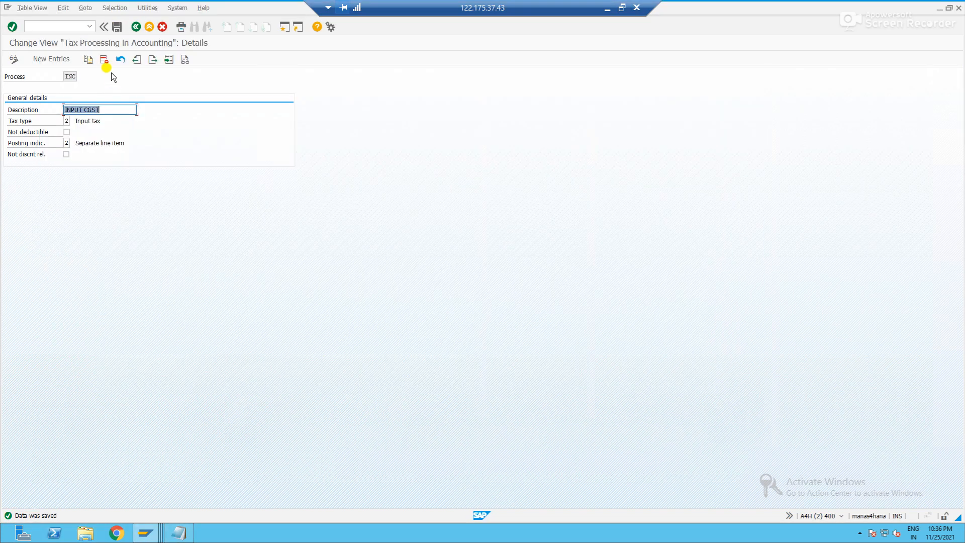
{"action": "left_click", "coordinate": [135, 28]}
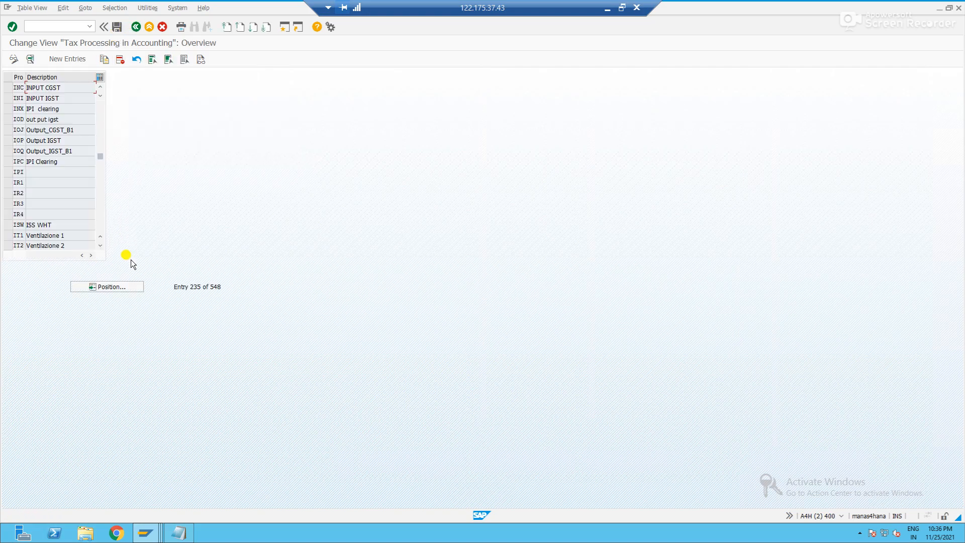
{"action": "left_click", "coordinate": [127, 288]}
{"action": "type", "text": "SIN"}
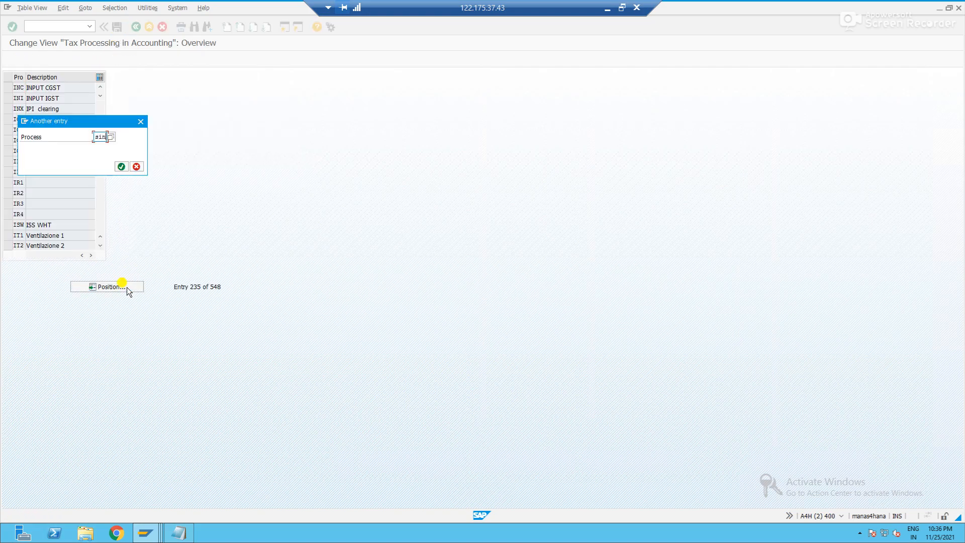
{"action": "key", "text": "Return"}
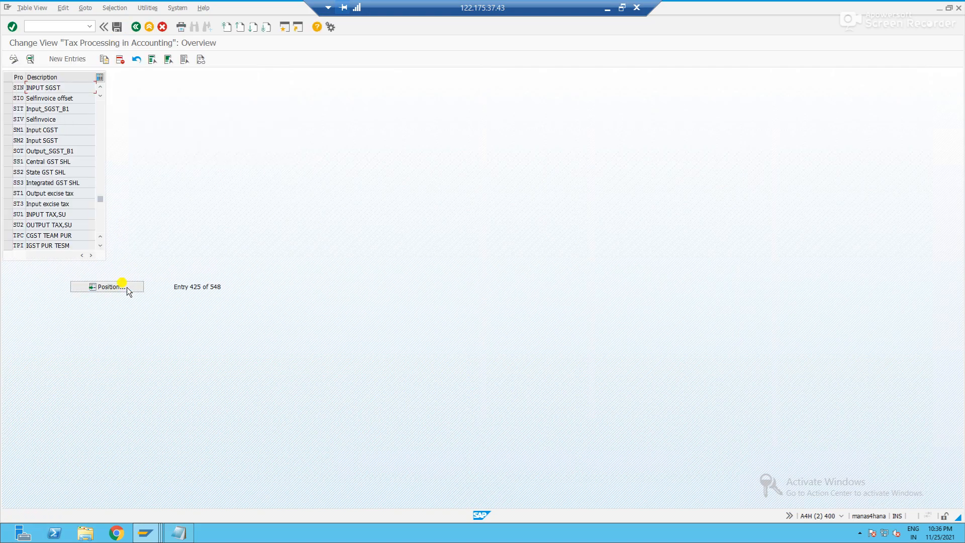
{"action": "double_click", "coordinate": [52, 88]}
{"action": "left_click", "coordinate": [67, 144]}
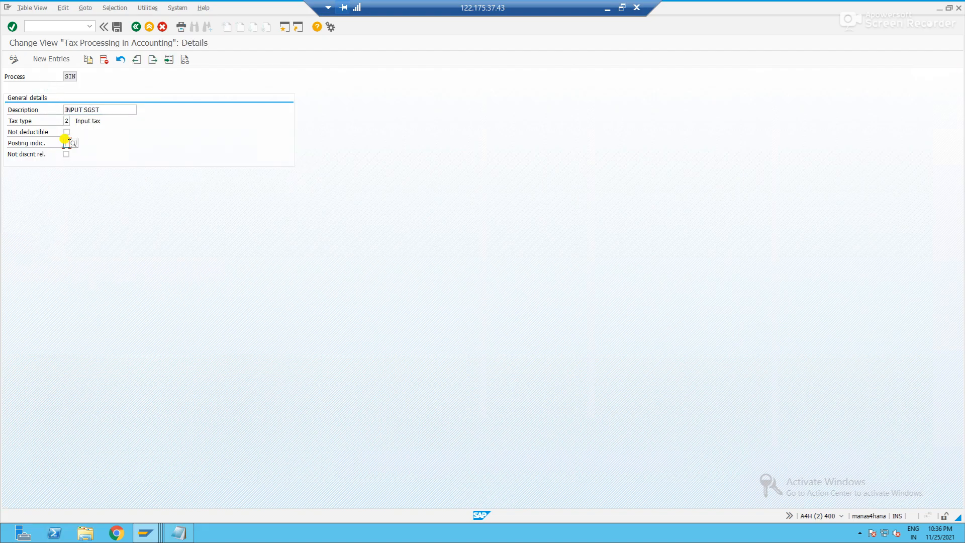
{"action": "left_click", "coordinate": [73, 144]}
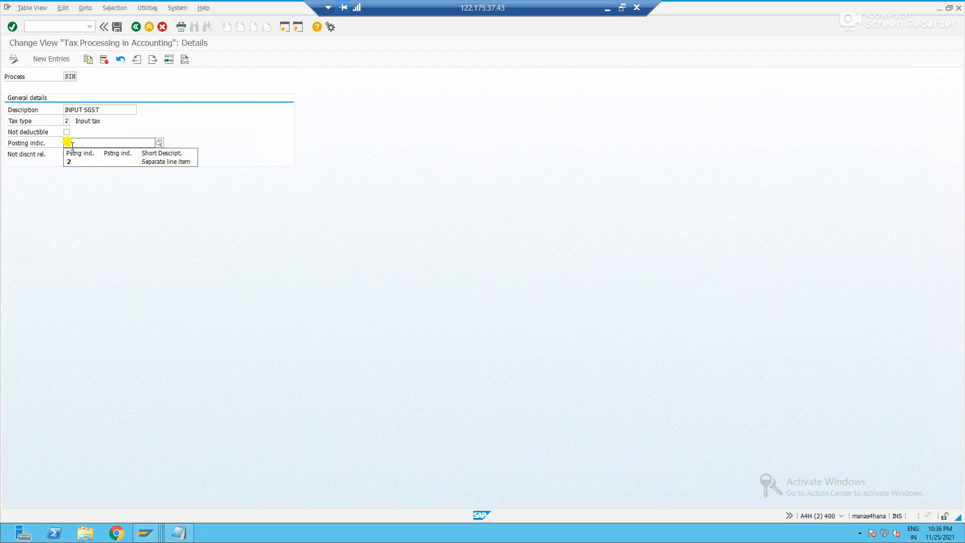
{"action": "key", "text": "Return"}
{"action": "left_click", "coordinate": [117, 26]}
{"action": "left_click", "coordinate": [134, 28]}
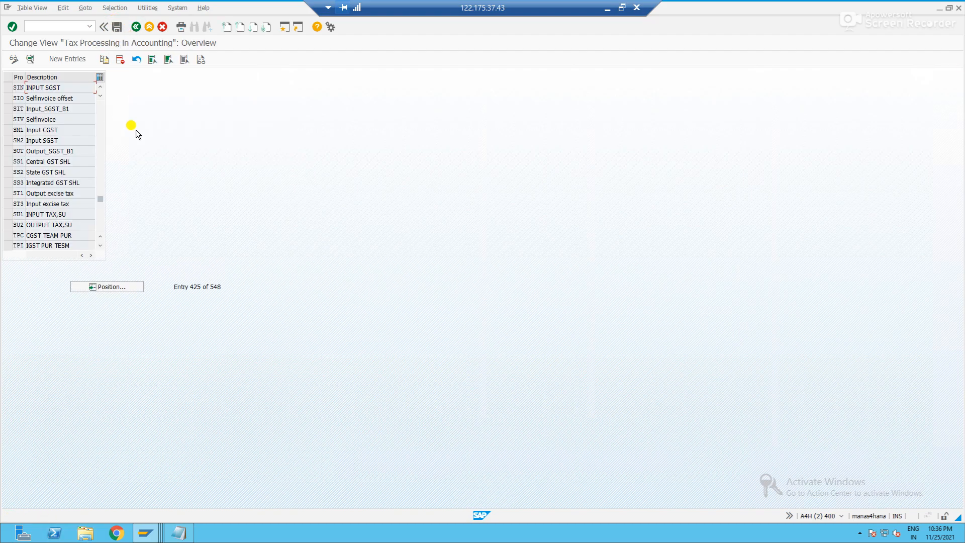
Step: Find process INI (INPUT IGST), set its posting indicator to 2, save, and return to the overview
{"action": "key", "text": "alt+Tab"}
{"action": "key", "text": "alt+Tab"}
{"action": "left_click", "coordinate": [108, 285]}
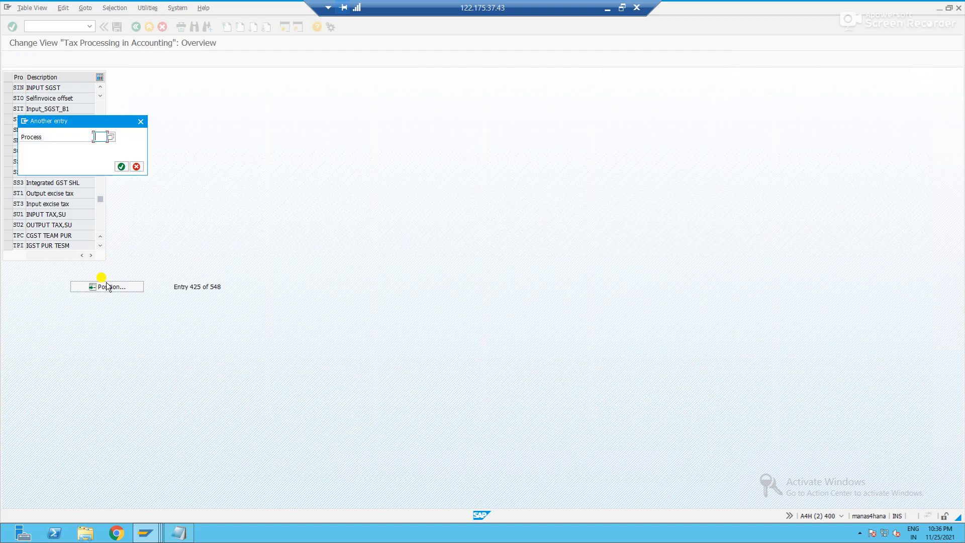
{"action": "key", "text": "Return"}
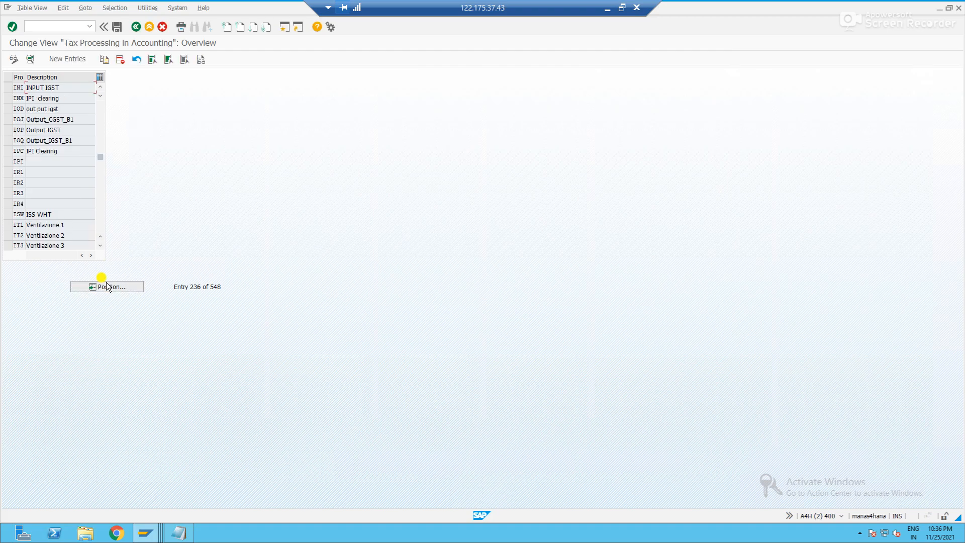
{"action": "double_click", "coordinate": [42, 87]}
{"action": "left_click", "coordinate": [66, 143]}
{"action": "type", "text": "2"}
{"action": "key", "text": "Return"}
{"action": "left_click", "coordinate": [120, 28]}
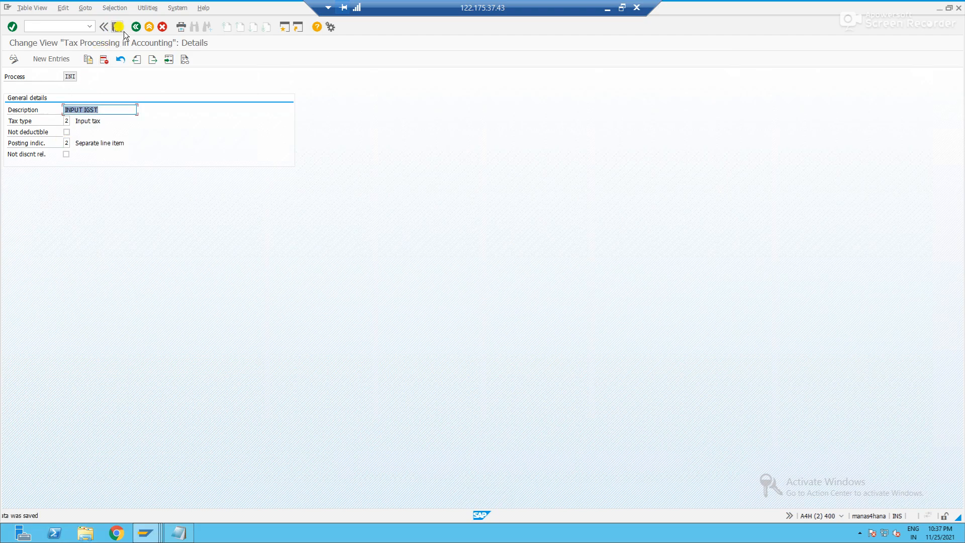
{"action": "left_click", "coordinate": [135, 26]}
Step: Look up the output keys in the notes, set the posting indicator of OPC (Output CGST) to 2, and save
{"action": "key", "text": "alt+Tab"}
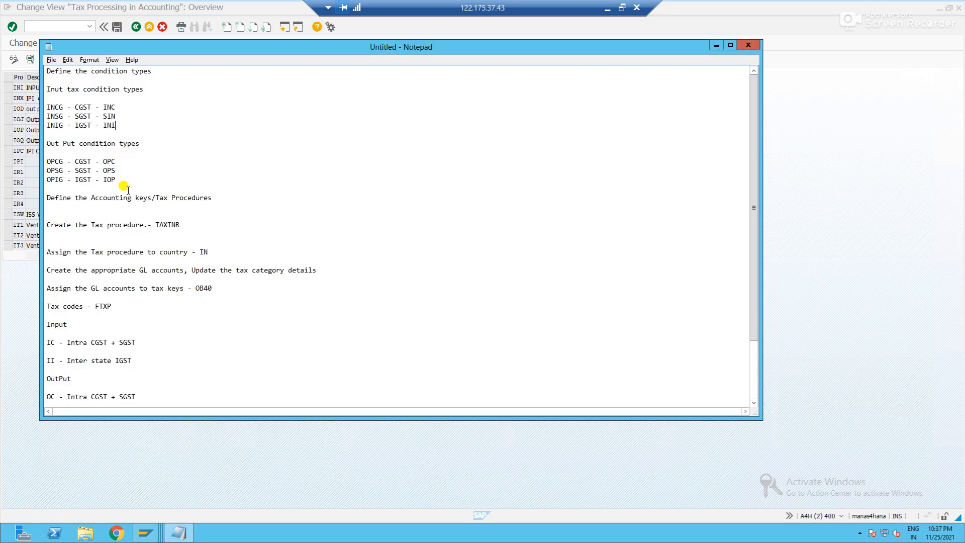
{"action": "key", "text": "alt+Tab"}
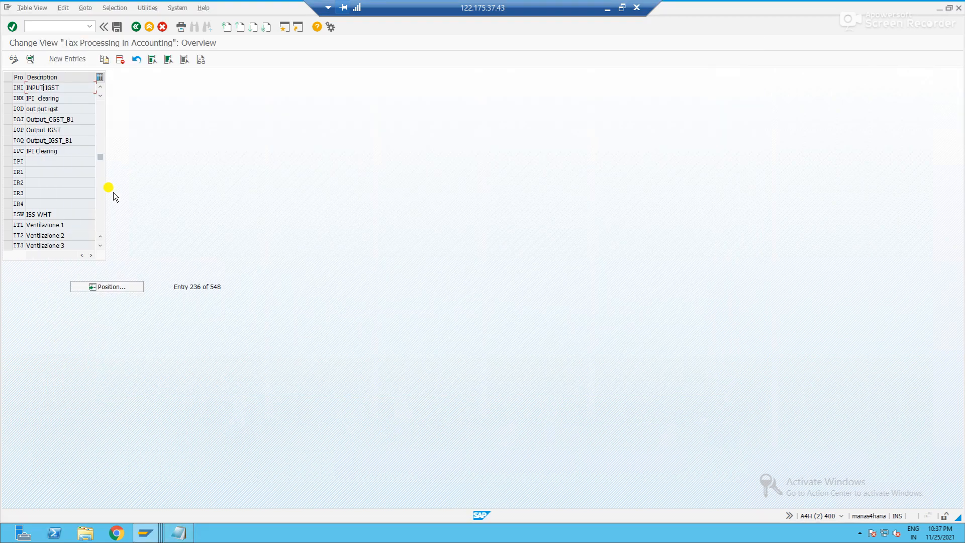
{"action": "left_click", "coordinate": [112, 286]}
{"action": "type", "text": "ops"}
{"action": "key", "text": "Return"}
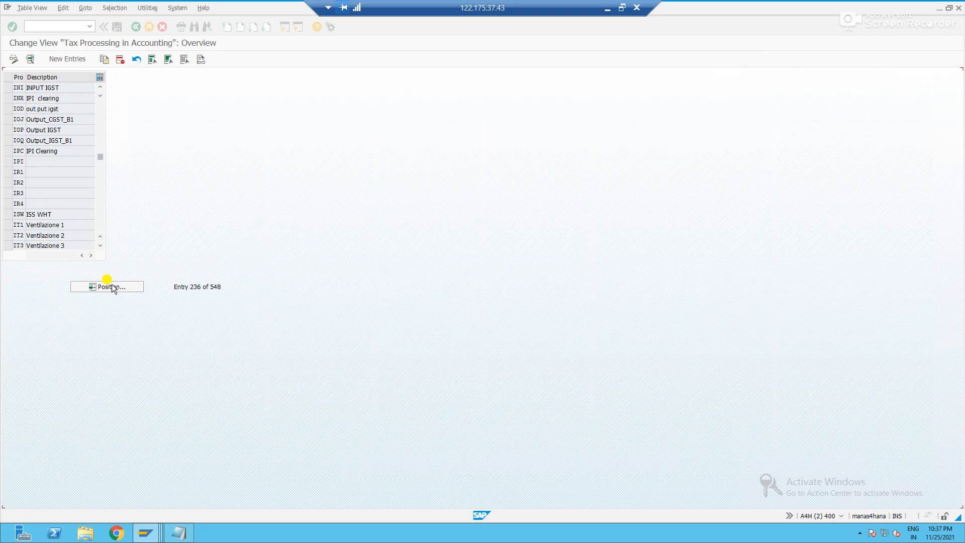
{"action": "double_click", "coordinate": [49, 87]}
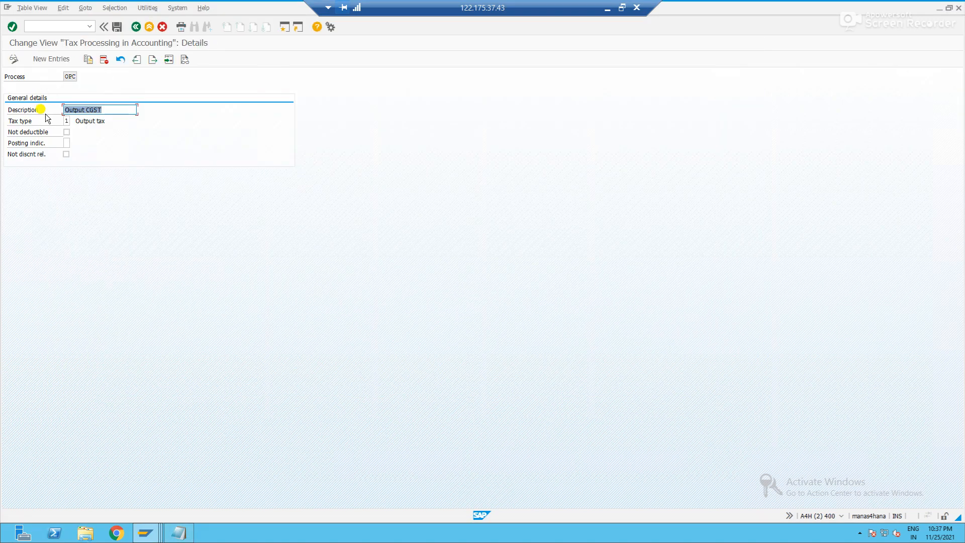
{"action": "left_click", "coordinate": [67, 143]}
{"action": "type", "text": "2"}
{"action": "key", "text": "Return"}
{"action": "left_click", "coordinate": [117, 28]}
{"action": "left_click", "coordinate": [135, 27]}
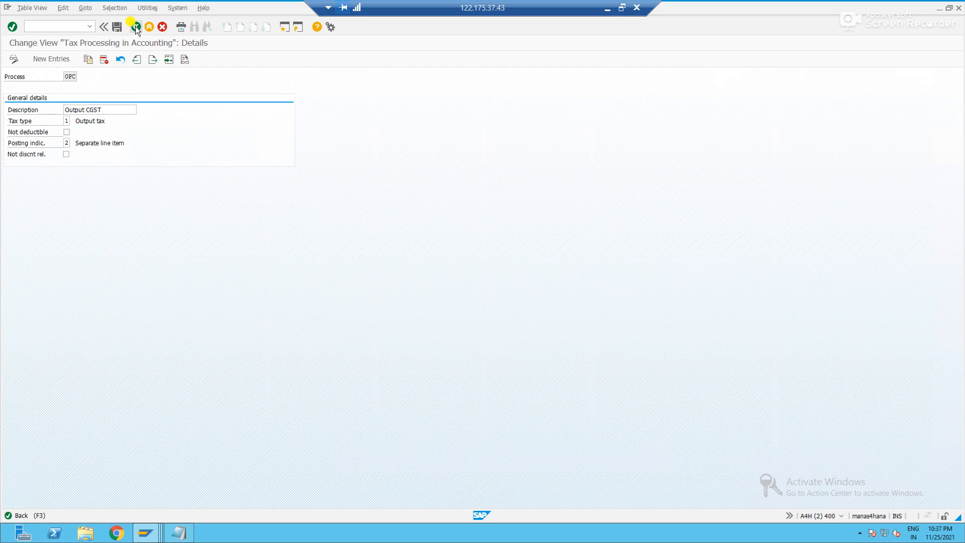
Step: Find process OPS (Output SGST), set its posting indicator to 2, Separate line item, and save
{"action": "key", "text": "alt+Tab"}
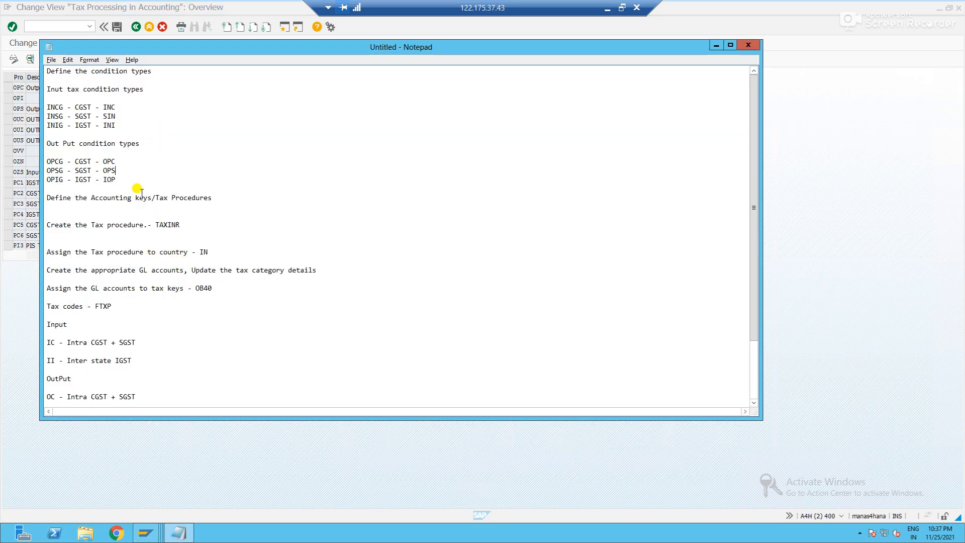
{"action": "key", "text": "alt+Tab"}
{"action": "left_click", "coordinate": [117, 285]}
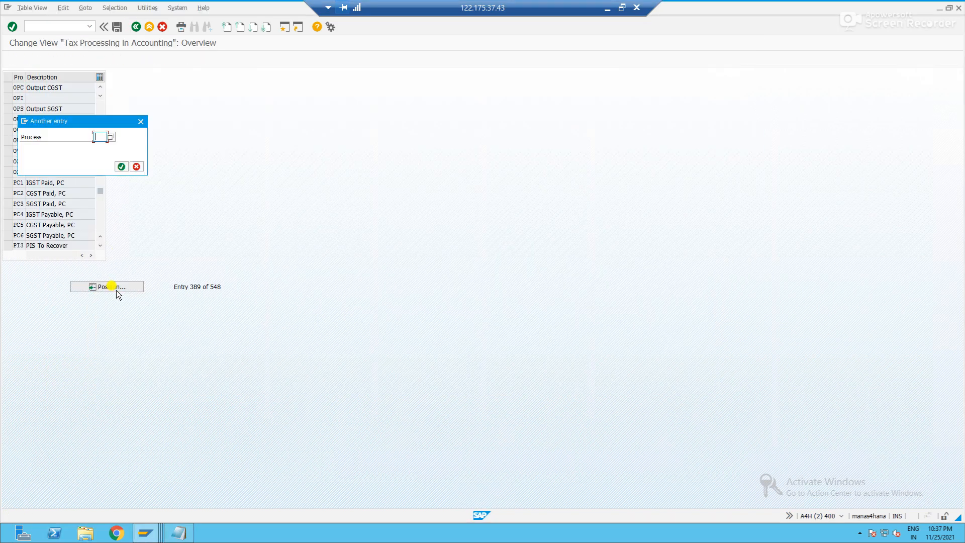
{"action": "type", "text": "ops"}
{"action": "key", "text": "Return"}
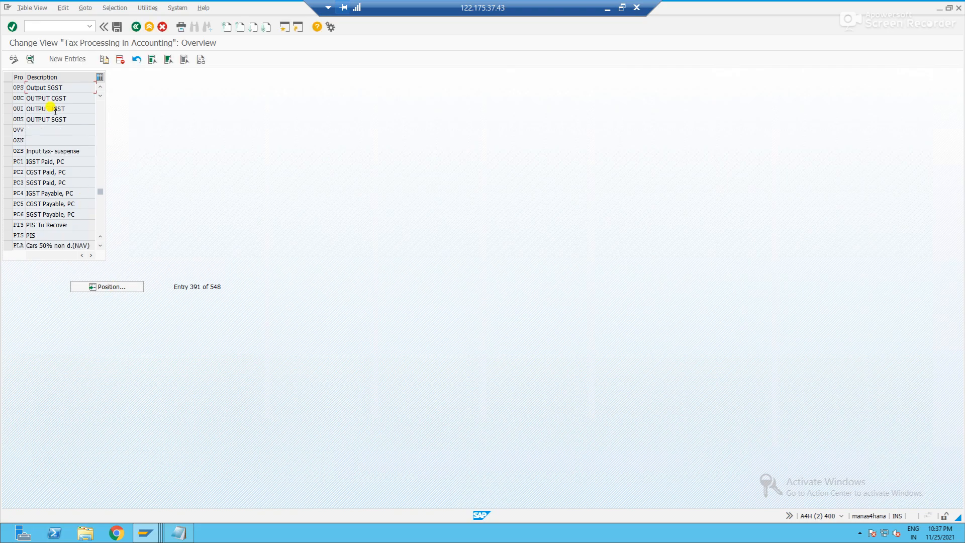
{"action": "double_click", "coordinate": [44, 88]}
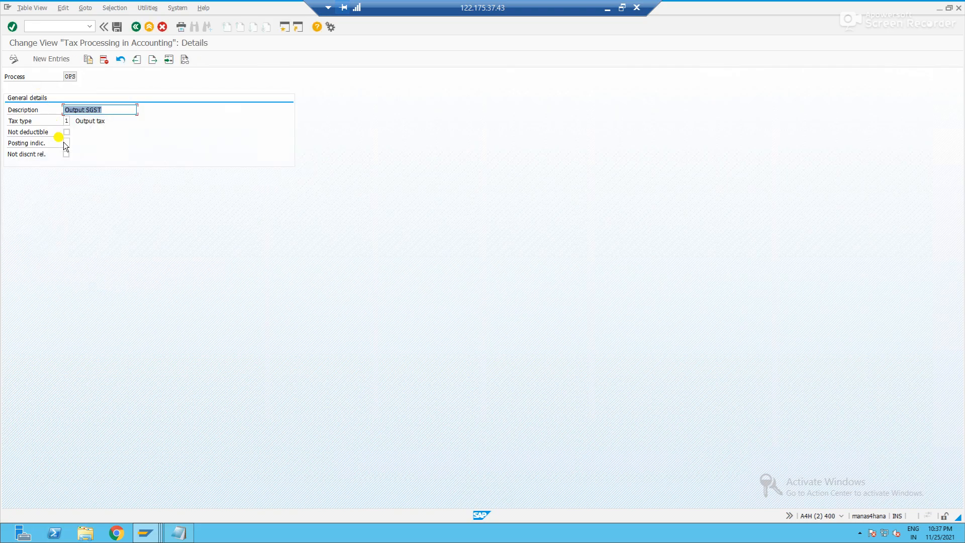
{"action": "left_click", "coordinate": [66, 143]}
{"action": "type", "text": "2"}
{"action": "key", "text": "Return"}
{"action": "left_click", "coordinate": [118, 27]}
Step: Find process IOP (Output IGST), set its posting indicator to 2, Separate line item, and save
{"action": "key", "text": "alt+Tab"}
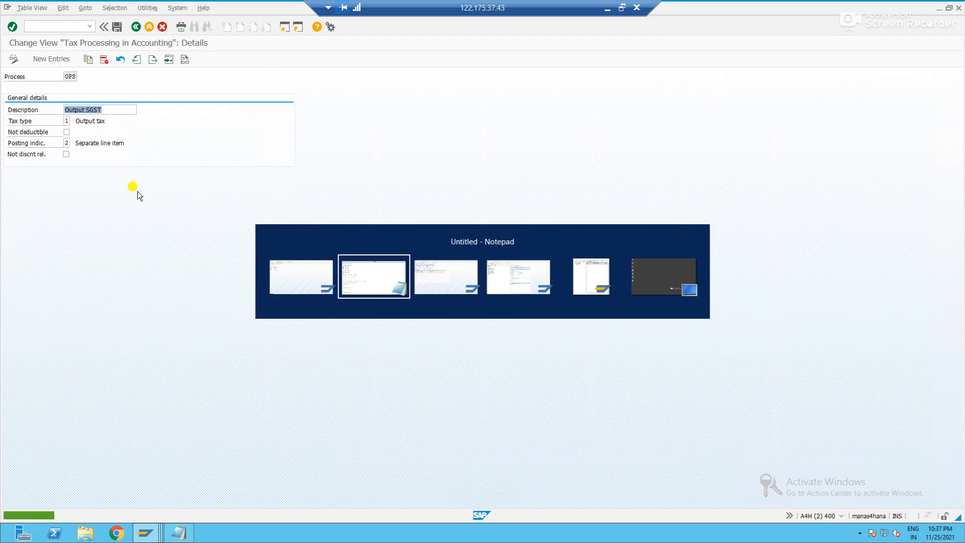
{"action": "key", "text": "alt+Tab"}
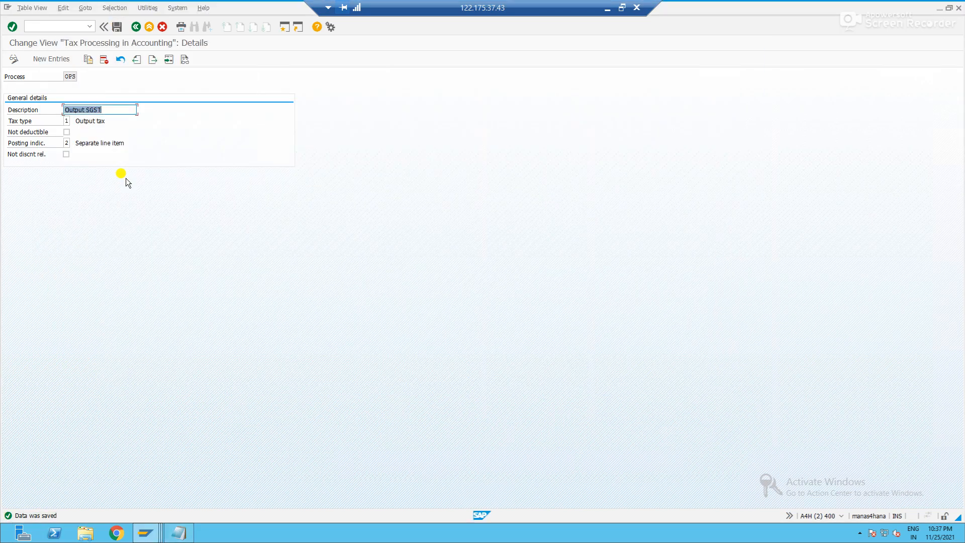
{"action": "left_click", "coordinate": [136, 27]}
{"action": "left_click", "coordinate": [97, 287]}
{"action": "type", "text": "IOP"}
{"action": "key", "text": "Return"}
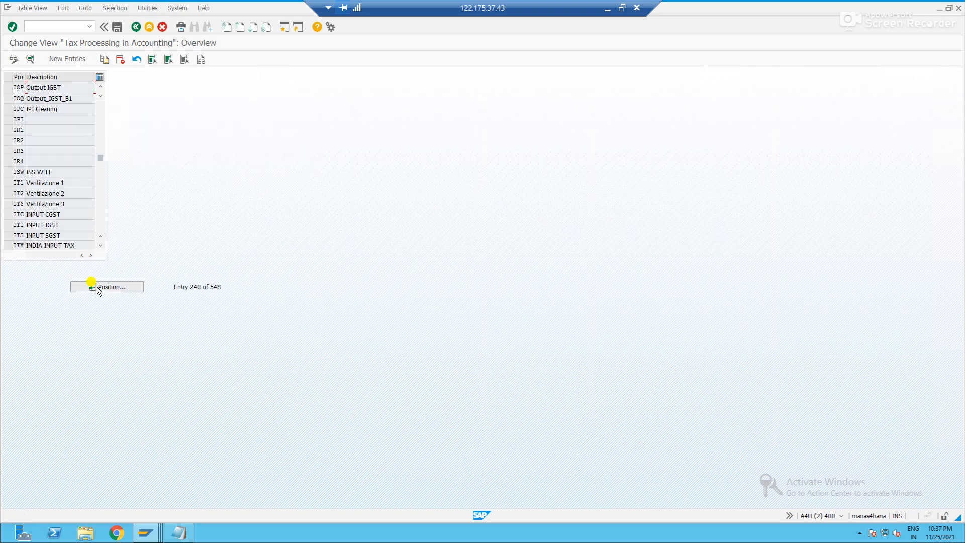
{"action": "double_click", "coordinate": [55, 87]}
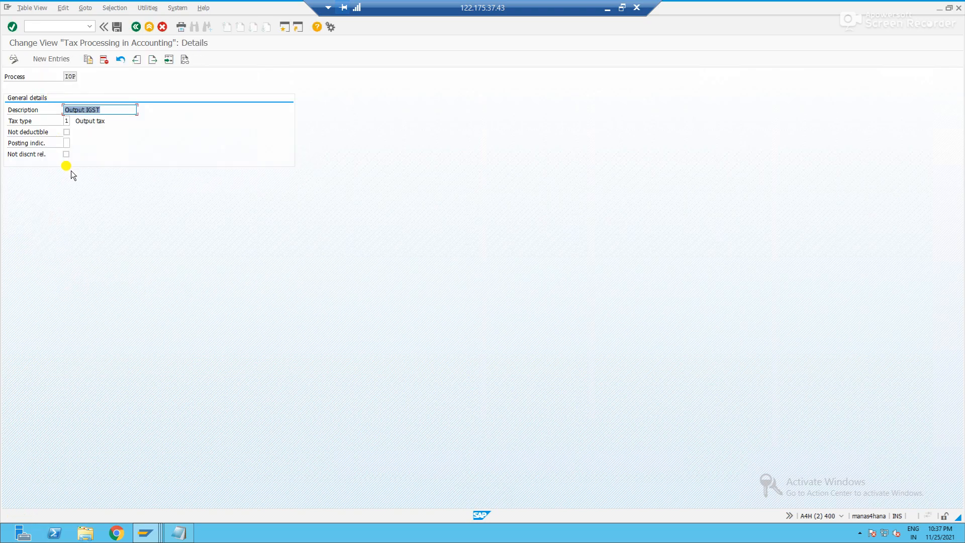
{"action": "left_click", "coordinate": [66, 144]}
{"action": "type", "text": "2"}
{"action": "key", "text": "Return"}
{"action": "left_click", "coordinate": [116, 26]}
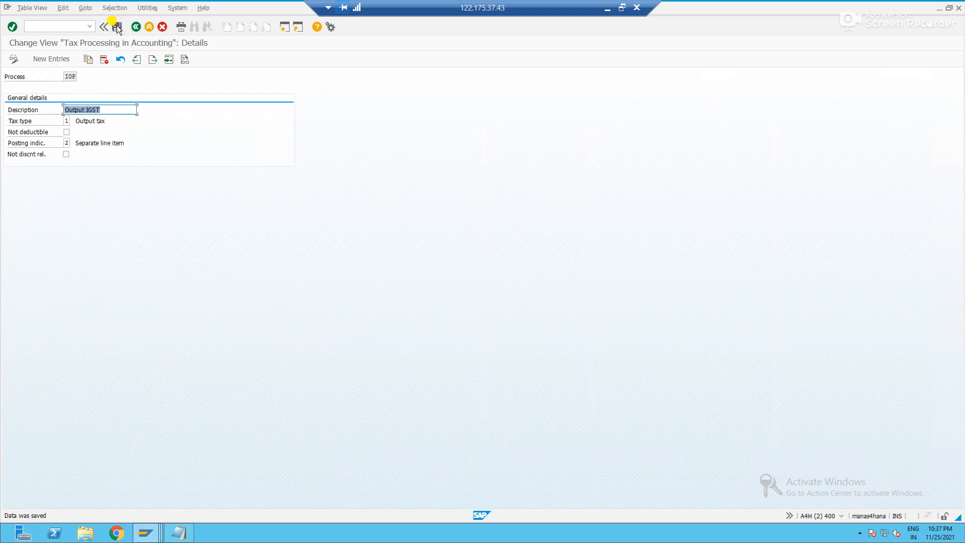
Step: Open vendor invoice entry and fill in the vendor number, invoice date 25.11.2021 and reference "invoice"
{"action": "left_click", "coordinate": [67, 25]}
{"action": "type", "text": "/n"}
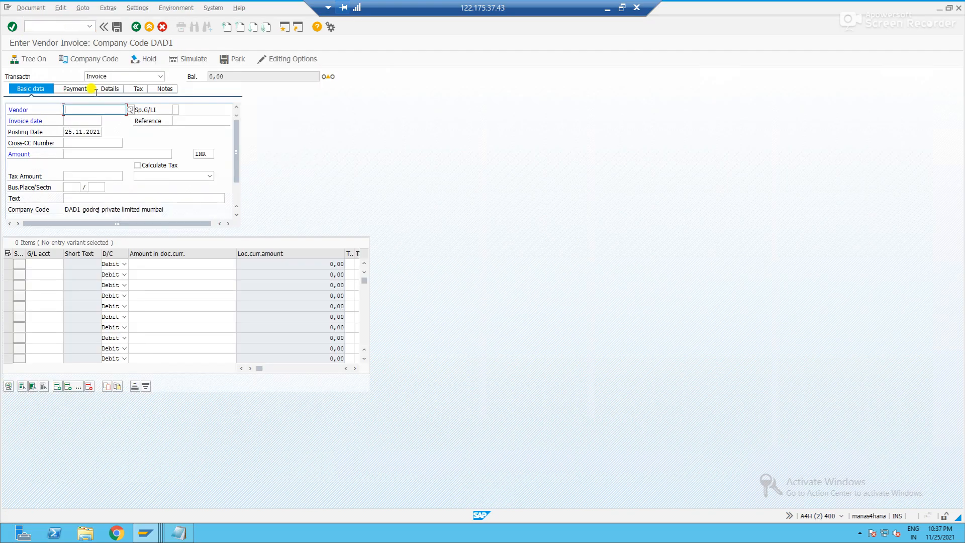
{"action": "left_click", "coordinate": [100, 113]}
{"action": "left_click", "coordinate": [101, 117]}
{"action": "key", "text": "Tab"}
{"action": "key", "text": "Tab"}
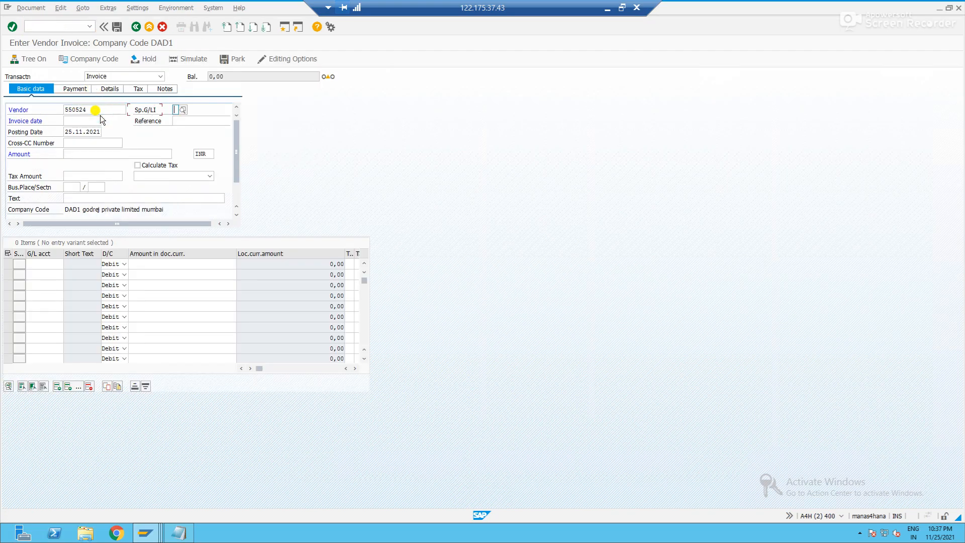
{"action": "type", "text": "25112021"}
{"action": "key", "text": "Tab"}
{"action": "type", "text": "invoice"}
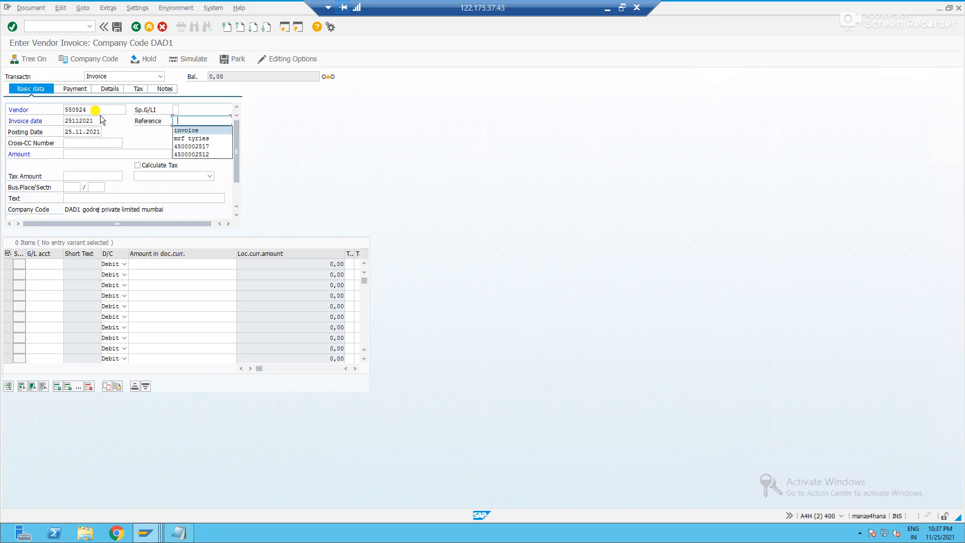
Step: Set the vendor invoice amount to 5.000 INR with tax code IC (18% Input CGST + SGST), enable Calculate Tax, and enter text "test"
{"action": "key", "text": "Tab"}
{"action": "left_click", "coordinate": [100, 154]}
{"action": "type", "text": "5.000"}
{"action": "key", "text": "Return"}
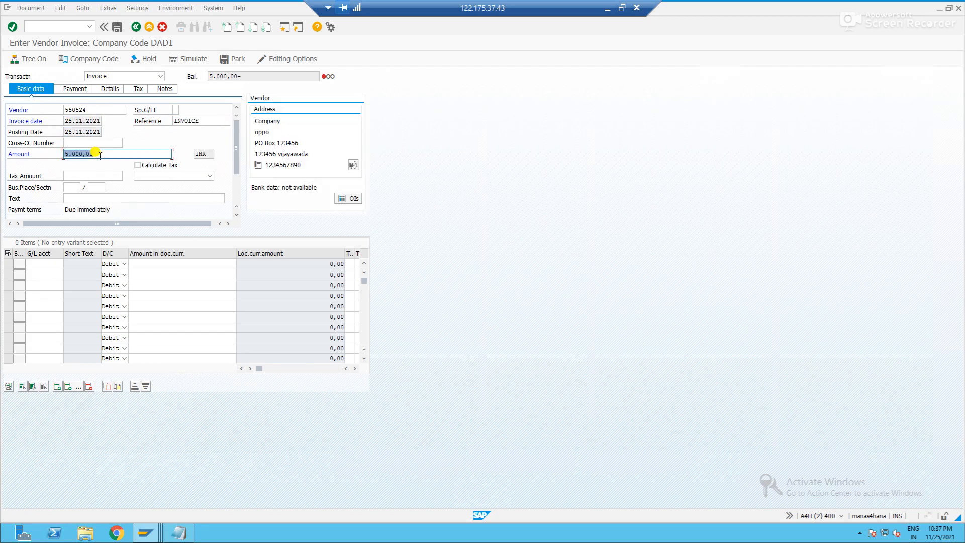
{"action": "left_click", "coordinate": [186, 175]}
{"action": "left_click", "coordinate": [172, 186]}
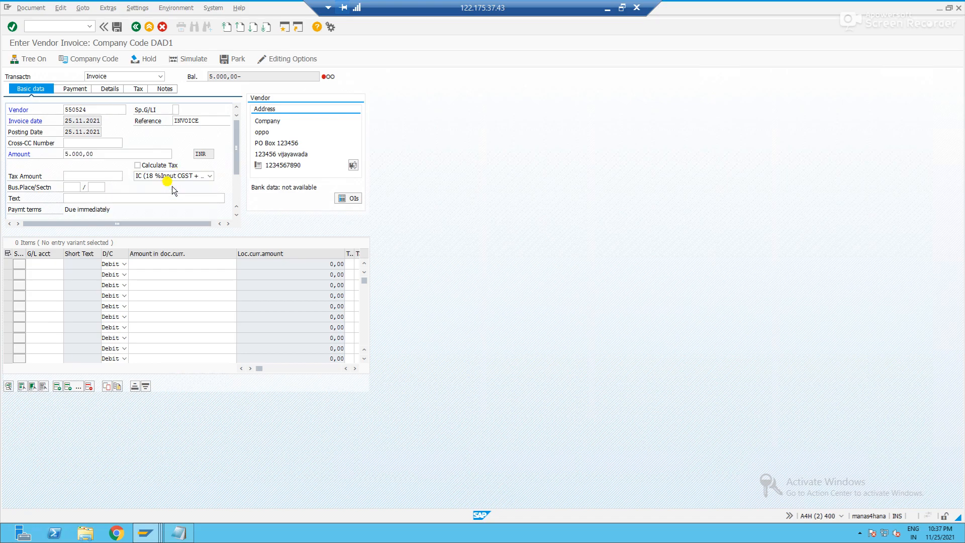
{"action": "left_click", "coordinate": [137, 165]}
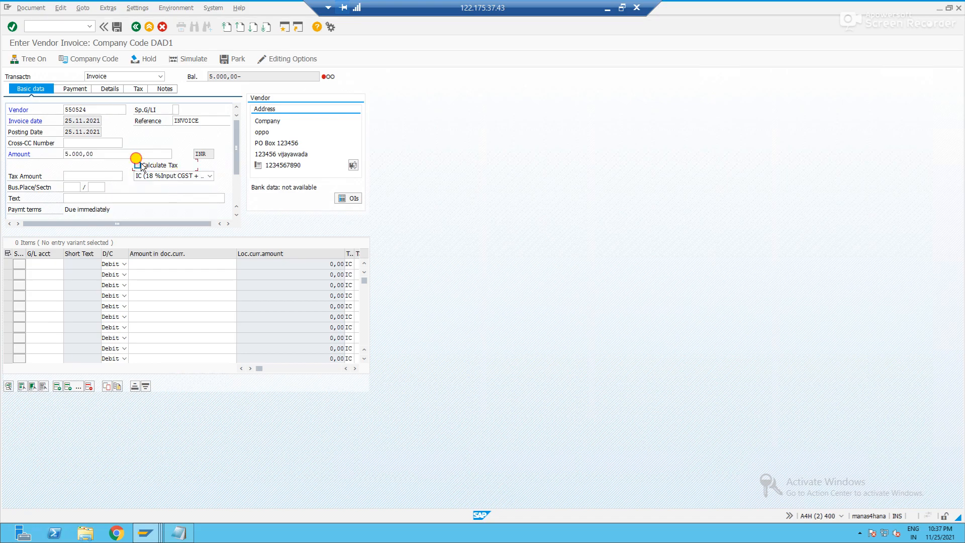
{"action": "left_click", "coordinate": [91, 198]}
{"action": "type", "text": "test"}
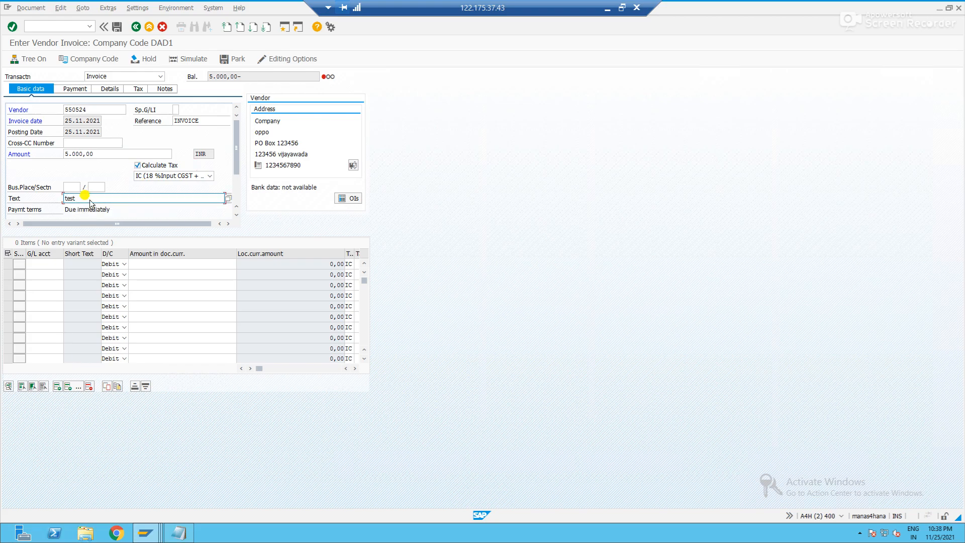
Step: Add a debit line item for raw material G/L account 3007, using * to take over the full invoice amount
{"action": "left_click", "coordinate": [48, 264]}
{"action": "key", "text": "Tab"}
{"action": "key", "text": "Tab"}
{"action": "type", "text": "5000"}
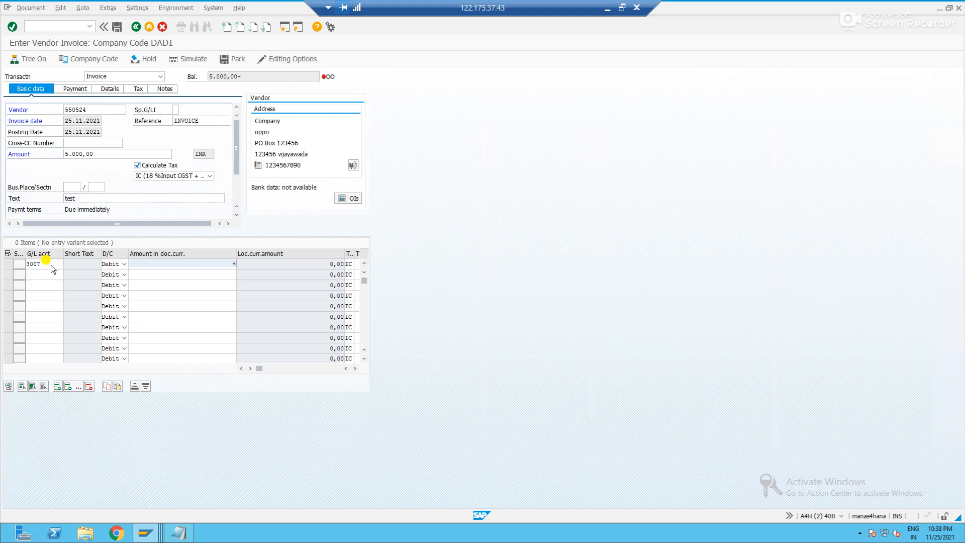
{"action": "key", "text": "Return"}
Step: Simulate the CGST + SGST vendor invoice, accept the tax account warning, and post the document
{"action": "left_click", "coordinate": [190, 58]}
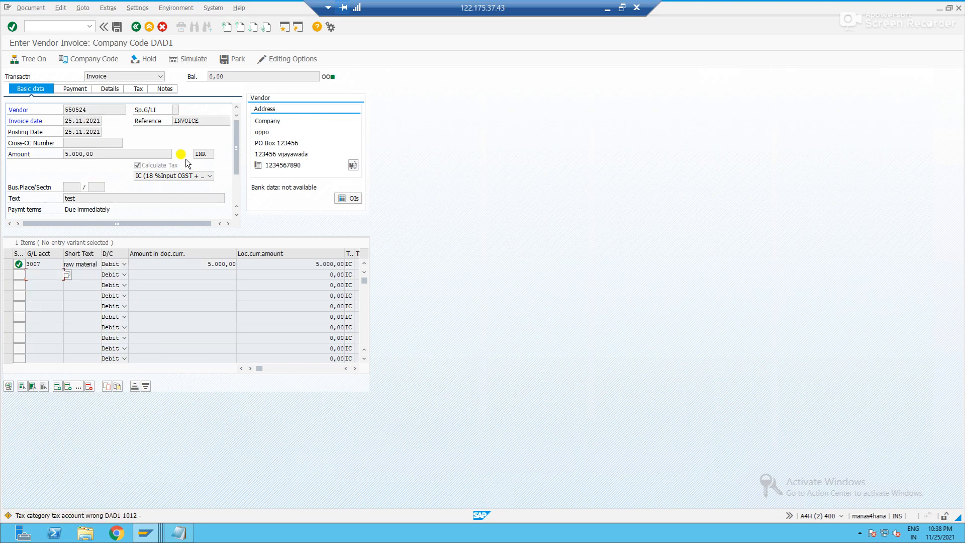
{"action": "key", "text": "Return"}
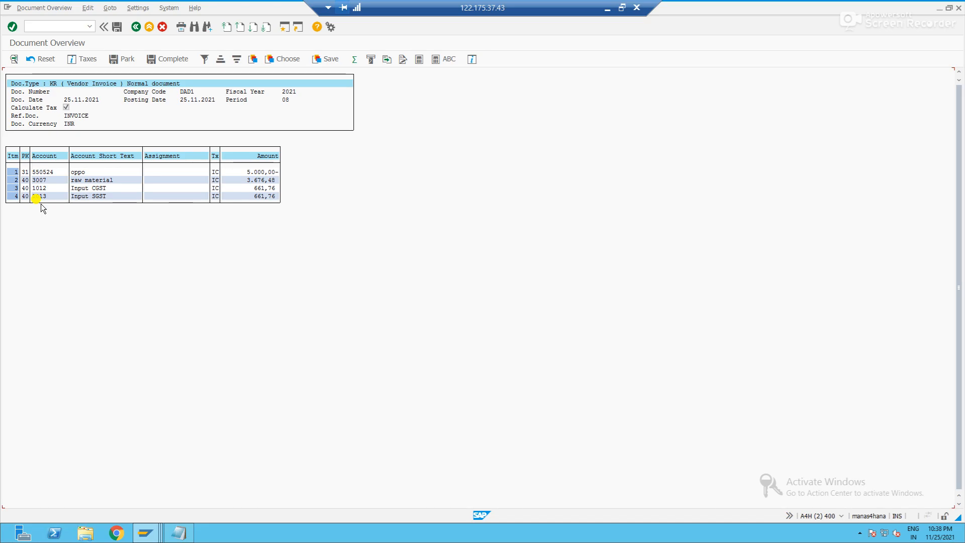
{"action": "left_click", "coordinate": [117, 27]}
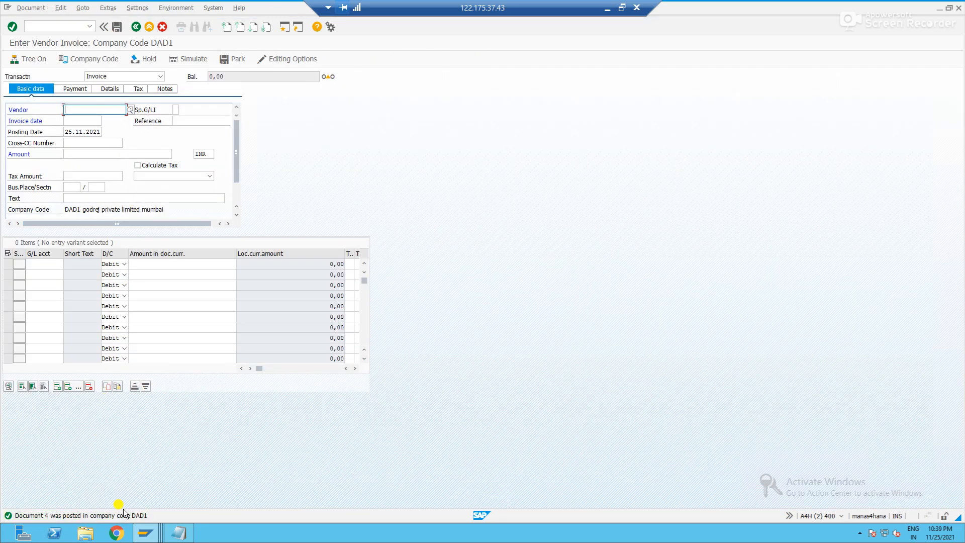
Step: Begin a second invoice for the same vendor with invoice date 25.11.2021 and reference "invoice"
{"action": "type", "text": "550524"}
{"action": "key", "text": "Tab"}
{"action": "key", "text": "Tab"}
{"action": "type", "text": "25112021"}
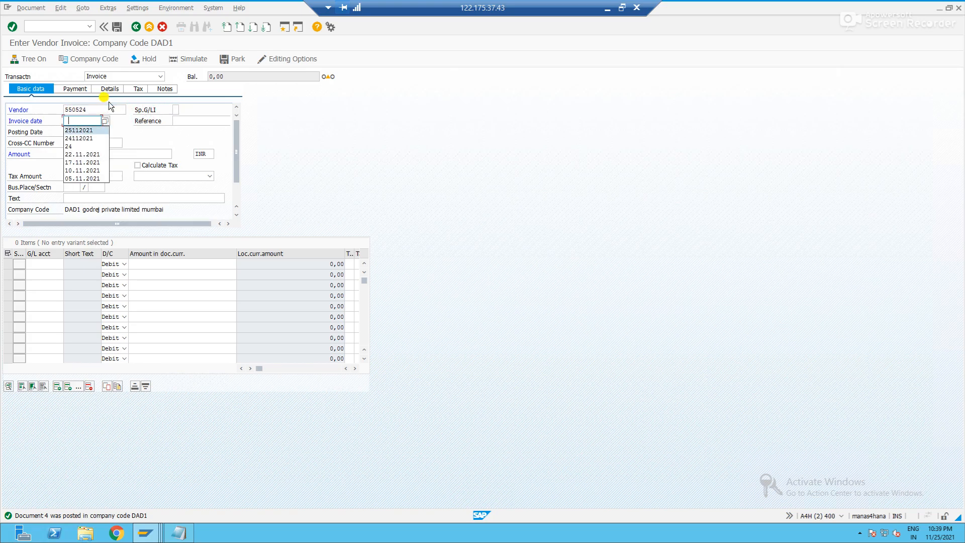
{"action": "key", "text": "Tab"}
{"action": "key", "text": "Down"}
{"action": "key", "text": "Return"}
{"action": "key", "text": "Tab"}
{"action": "key", "text": "Tab"}
{"action": "key", "text": "Tab"}
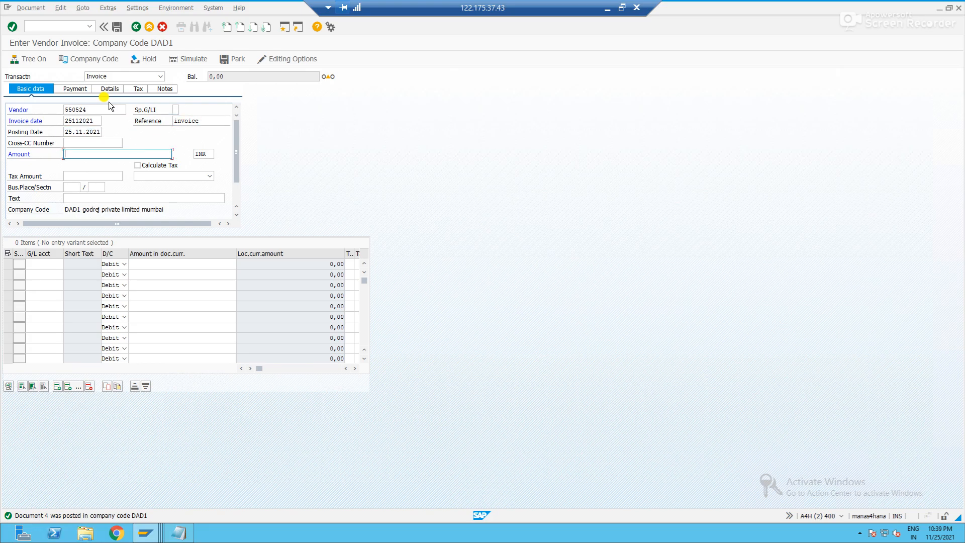
Step: Set the second invoice's amount to 8000 INR with tax code II (18% Input IGST), enable Calculate Tax, and enter text "test"
{"action": "type", "text": "8000"}
{"action": "key", "text": "Tab"}
{"action": "key", "text": "Tab"}
{"action": "left_click", "coordinate": [176, 176]}
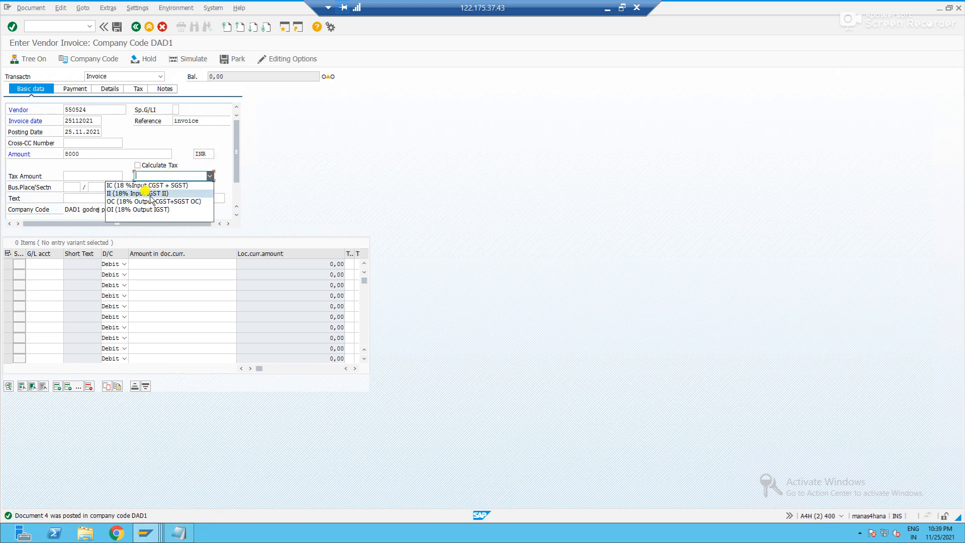
{"action": "left_click", "coordinate": [115, 195]}
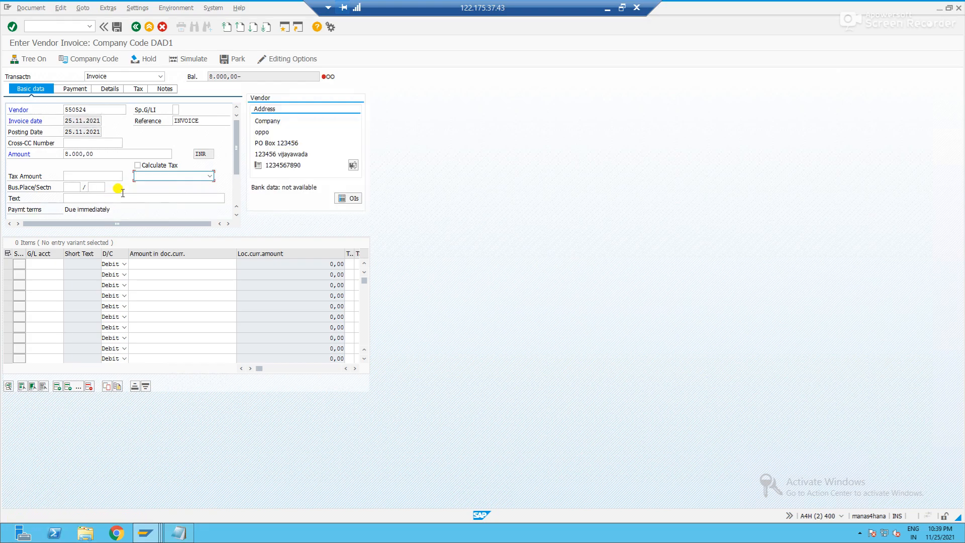
{"action": "left_click", "coordinate": [149, 177]}
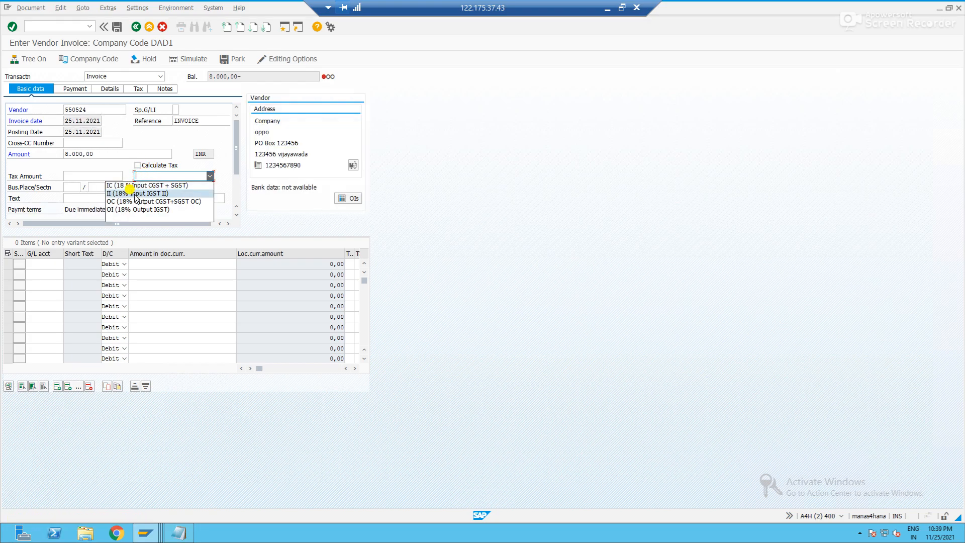
{"action": "left_click", "coordinate": [137, 185]}
{"action": "left_click", "coordinate": [136, 165]}
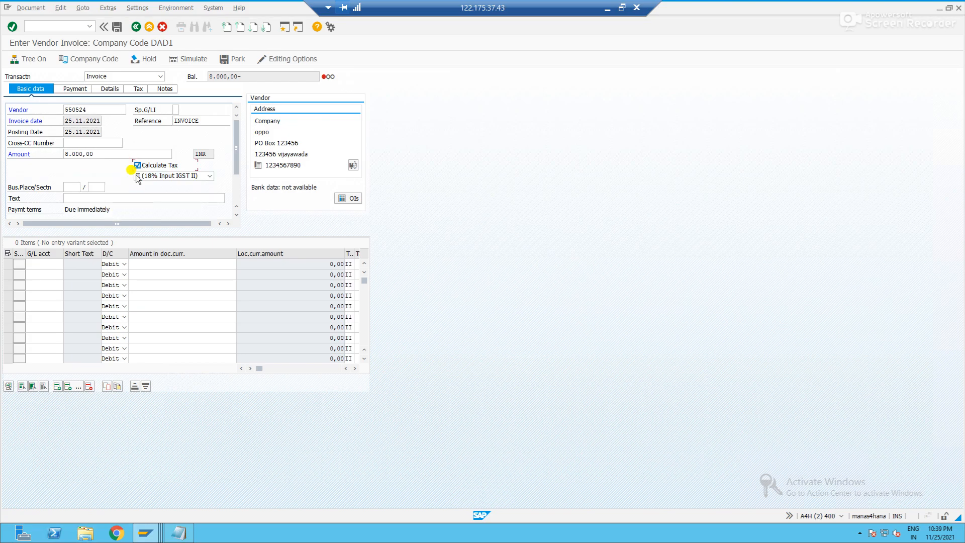
{"action": "left_click", "coordinate": [123, 197]}
{"action": "type", "text": "test"}
Step: Add a debit line for G/L account 3007 to the IGST invoice, with * as the amount
{"action": "left_click", "coordinate": [50, 265]}
{"action": "key", "text": "Tab"}
{"action": "key", "text": "Tab"}
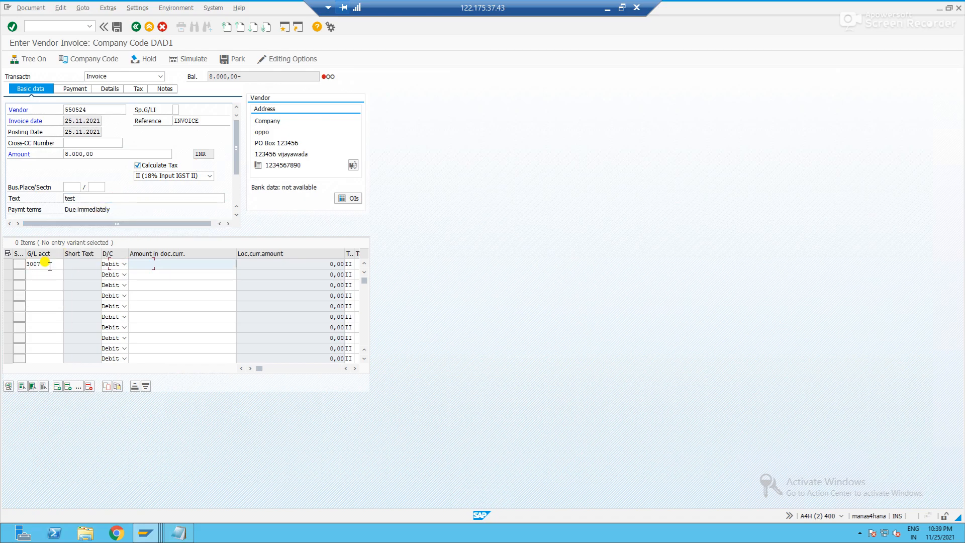
{"action": "type", "text": "*"}
{"action": "key", "text": "Return"}
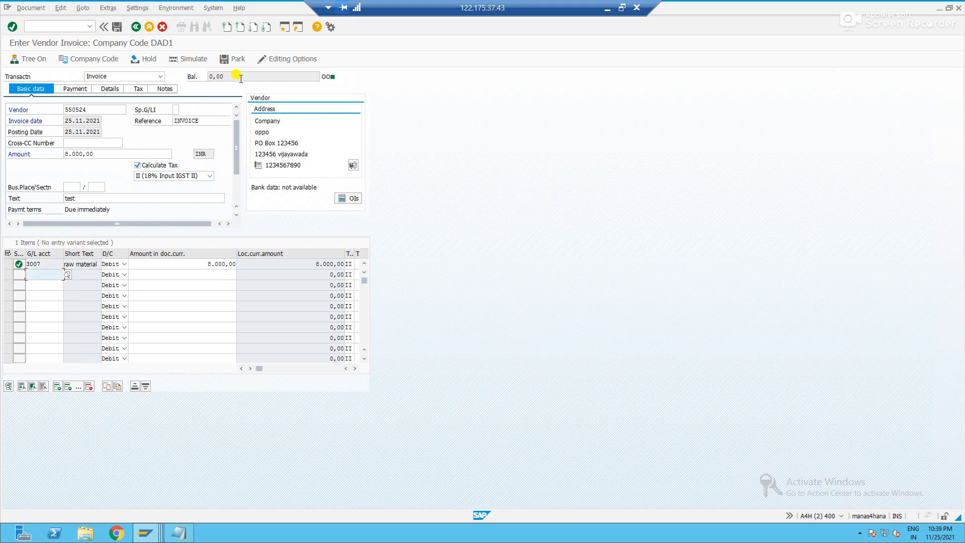
Step: Simulate the IGST vendor invoice and post it
{"action": "left_click", "coordinate": [190, 59]}
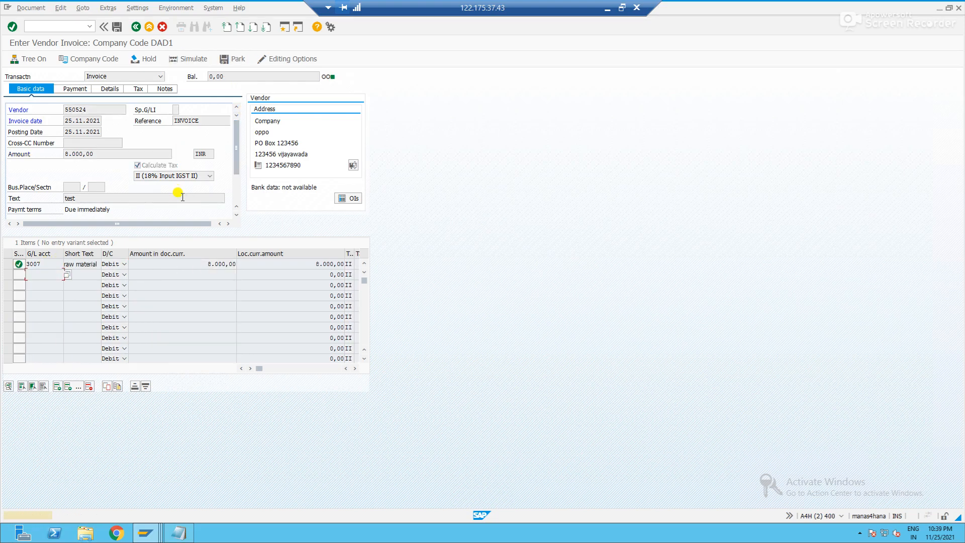
{"action": "key", "text": "Return"}
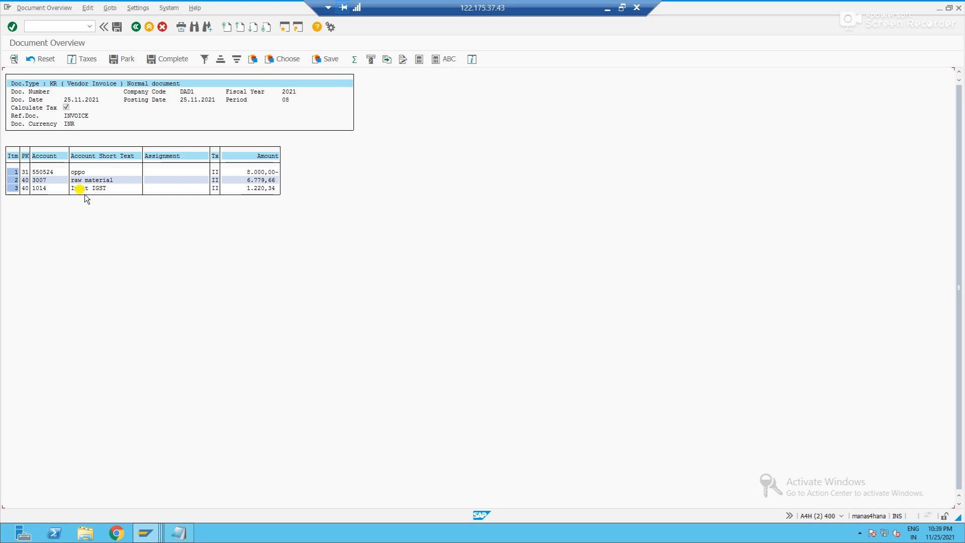
{"action": "left_click", "coordinate": [117, 27]}
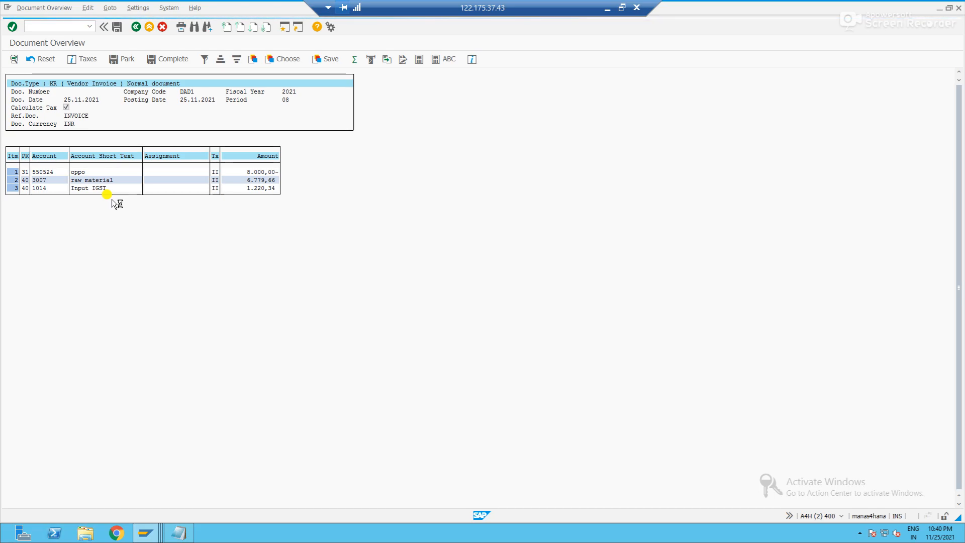
Step: Switch to the presentation to review the customer invoice accounting entries, and return to SAP
{"action": "key", "text": "alt+Tab"}
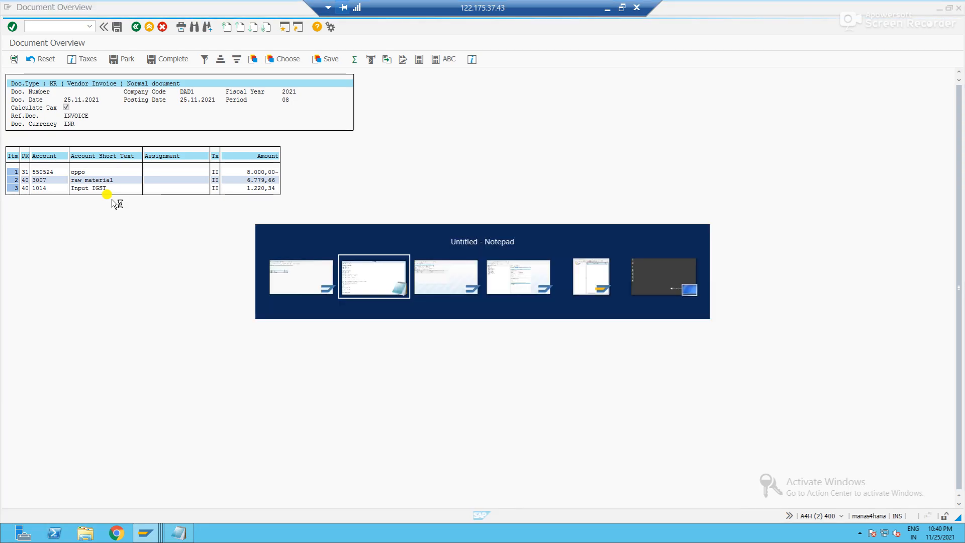
{"action": "key", "text": "alt+shift+Tab"}
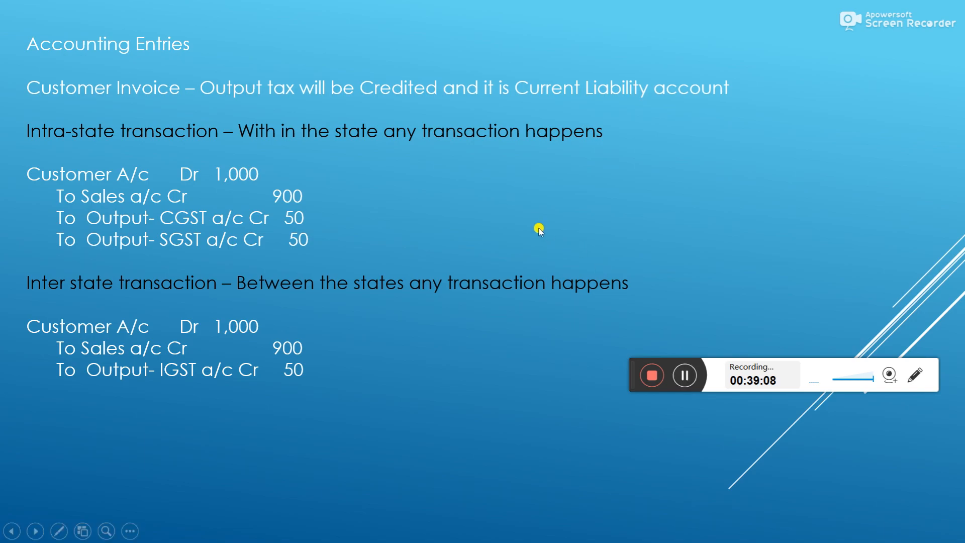
{"action": "key", "text": "alt+Tab"}
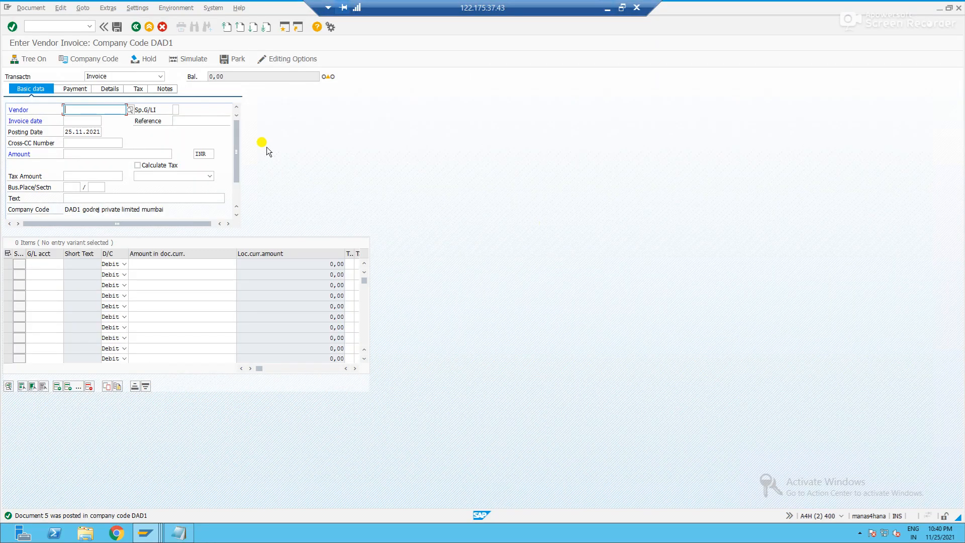
Step: Display the vendor invoice just posted and examine its Input IGST line item
{"action": "left_click", "coordinate": [30, 7]}
{"action": "left_click", "coordinate": [37, 32]}
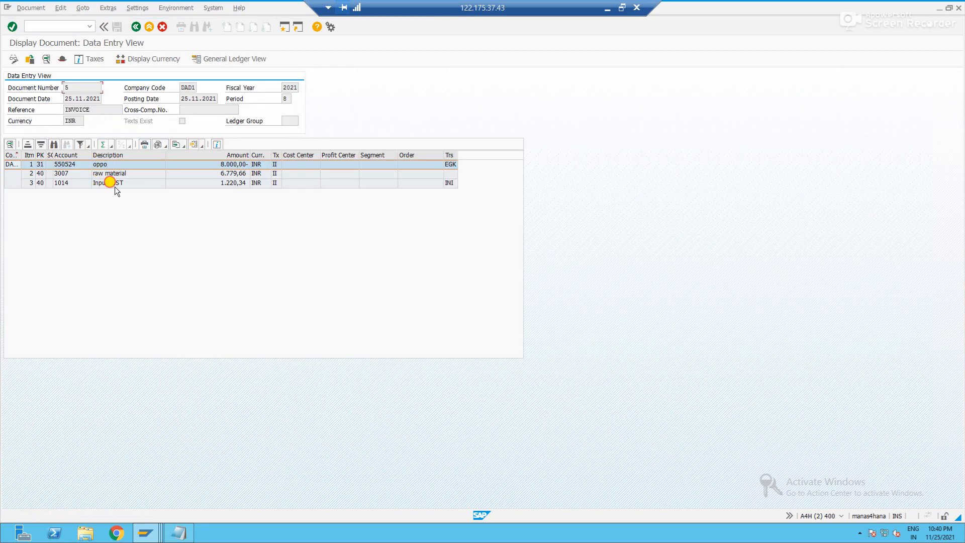
{"action": "left_click", "coordinate": [115, 184]}
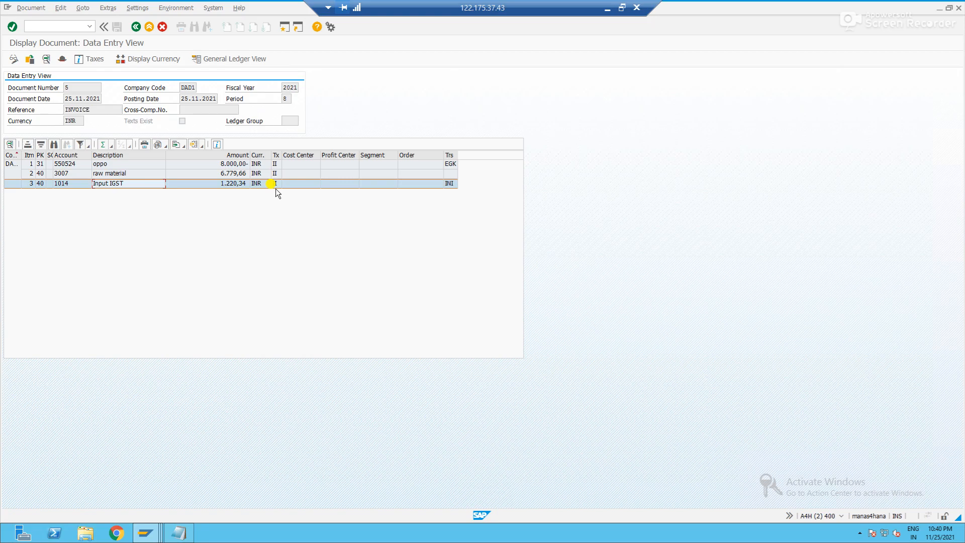
Step: Start transaction FB70 and select the regular, non-one-time customer of company code DAD1 from the customer search
{"action": "left_click", "coordinate": [73, 26]}
{"action": "type", "text": "/nfb70"}
{"action": "key", "text": "Return"}
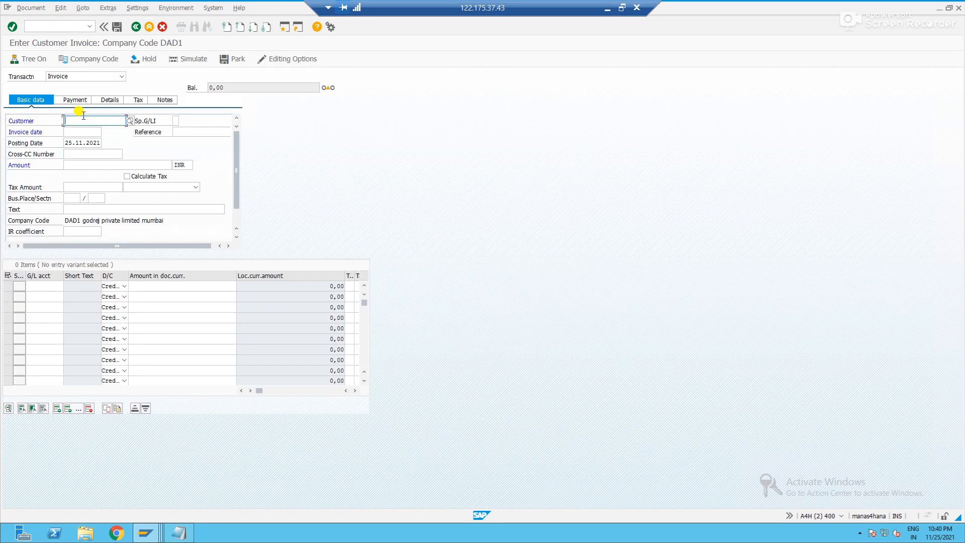
{"action": "left_click", "coordinate": [130, 122]}
{"action": "key", "text": "Return"}
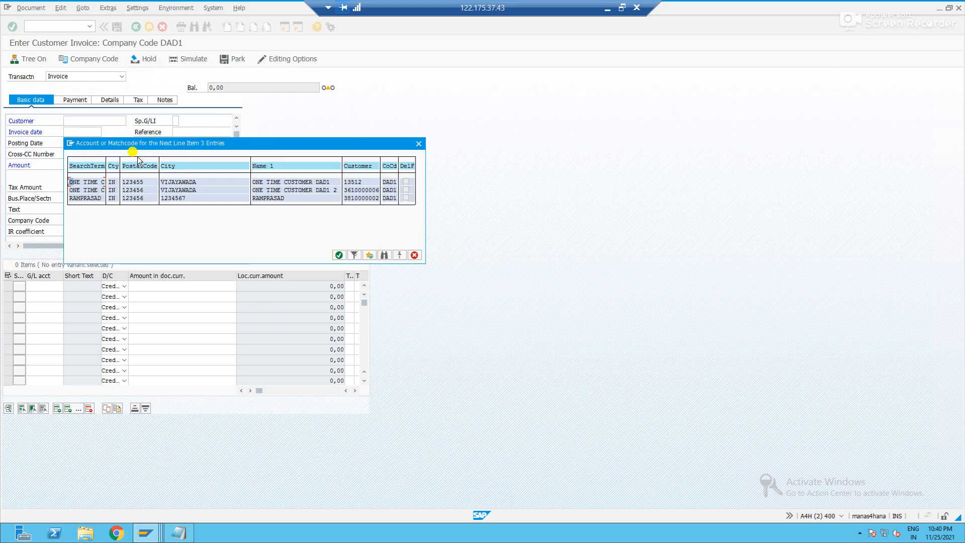
{"action": "double_click", "coordinate": [260, 199]}
Step: Set the customer invoice's date to 25.11.2021 and its reference to "invoice"
{"action": "left_click", "coordinate": [80, 132]}
{"action": "type", "text": "25"}
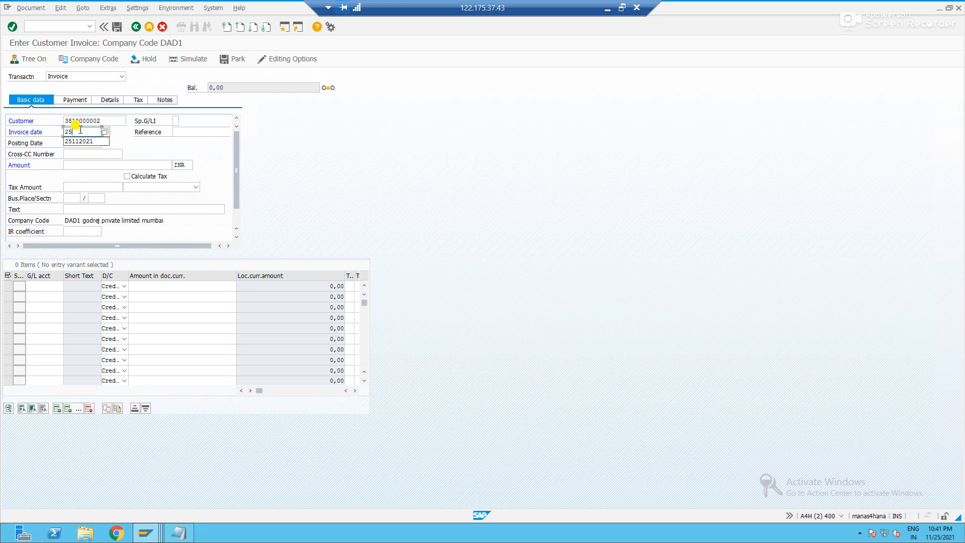
{"action": "key", "text": "Down"}
{"action": "key", "text": "Tab"}
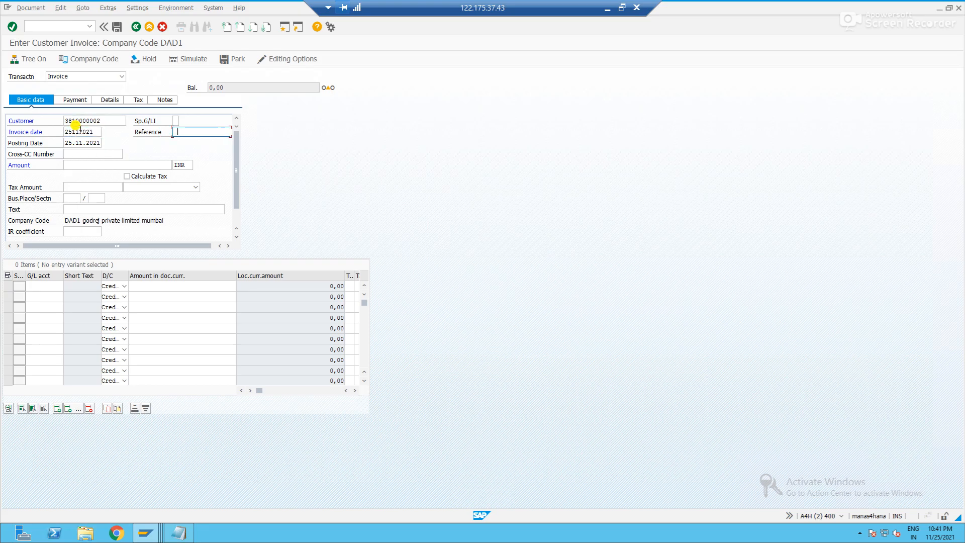
{"action": "key", "text": "Down"}
{"action": "key", "text": "Return"}
Step: Set the customer invoice amount to 15000 INR with tax code OC (18% Output CGST+SGST), and enable Calculate Tax
{"action": "left_click", "coordinate": [83, 165]}
{"action": "type", "text": "15000"}
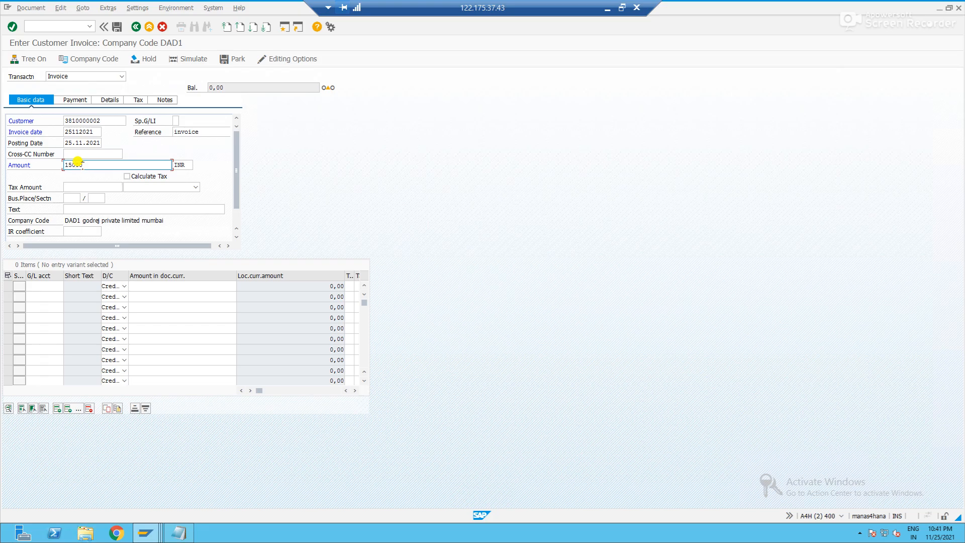
{"action": "key", "text": "Tab"}
{"action": "left_click", "coordinate": [154, 186]}
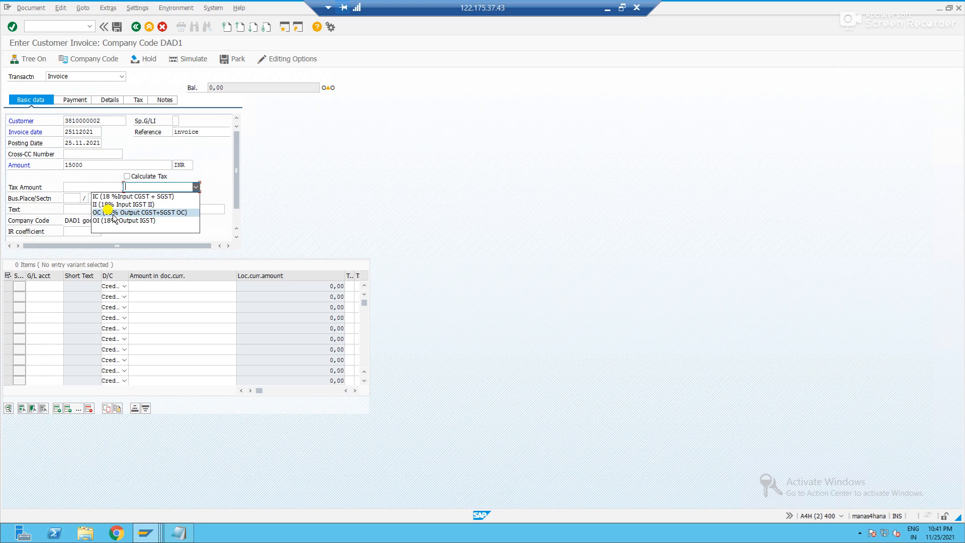
{"action": "left_click", "coordinate": [153, 213]}
{"action": "key", "text": "Return"}
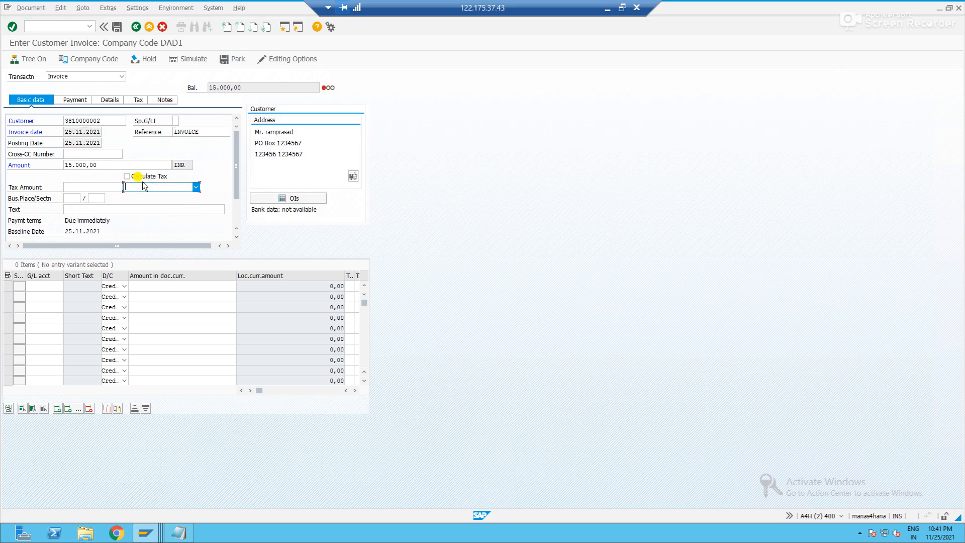
{"action": "left_click", "coordinate": [134, 186]}
{"action": "left_click", "coordinate": [132, 215]}
{"action": "left_click", "coordinate": [126, 176]}
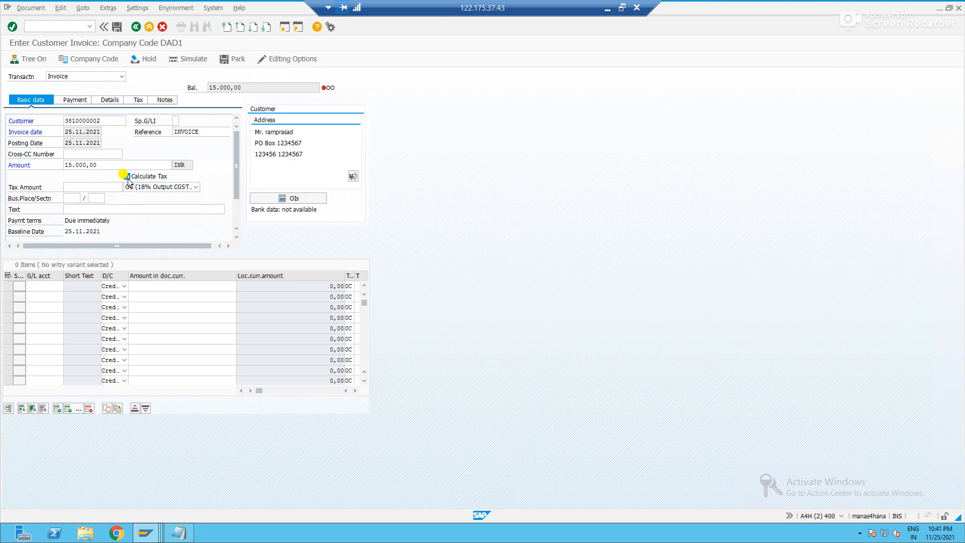
Step: Set the customer invoice's text to "test" and select G/L account 4001 (revenue account sales) for the first line item
{"action": "left_click", "coordinate": [105, 209]}
{"action": "type", "text": "test"}
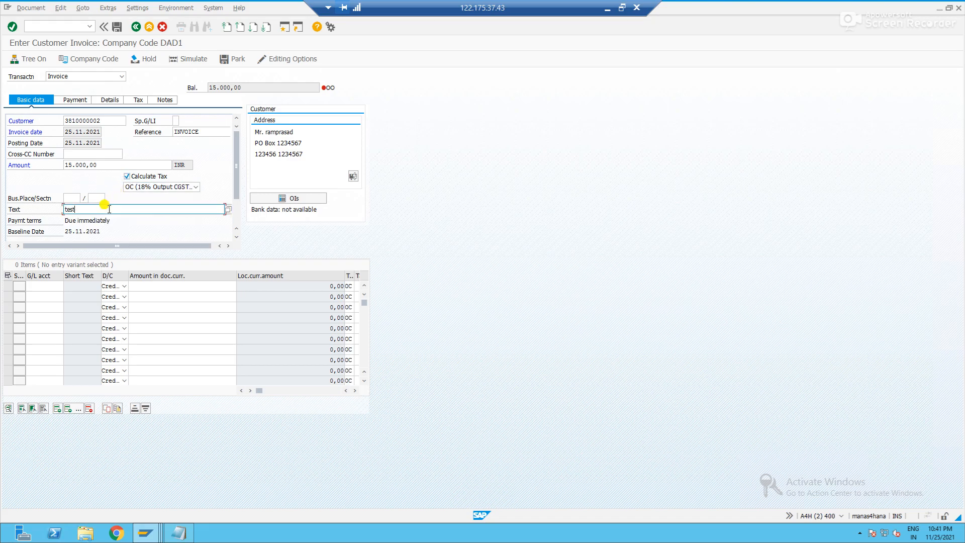
{"action": "left_click", "coordinate": [54, 286]}
{"action": "left_click", "coordinate": [71, 287]}
{"action": "left_click", "coordinate": [50, 286]}
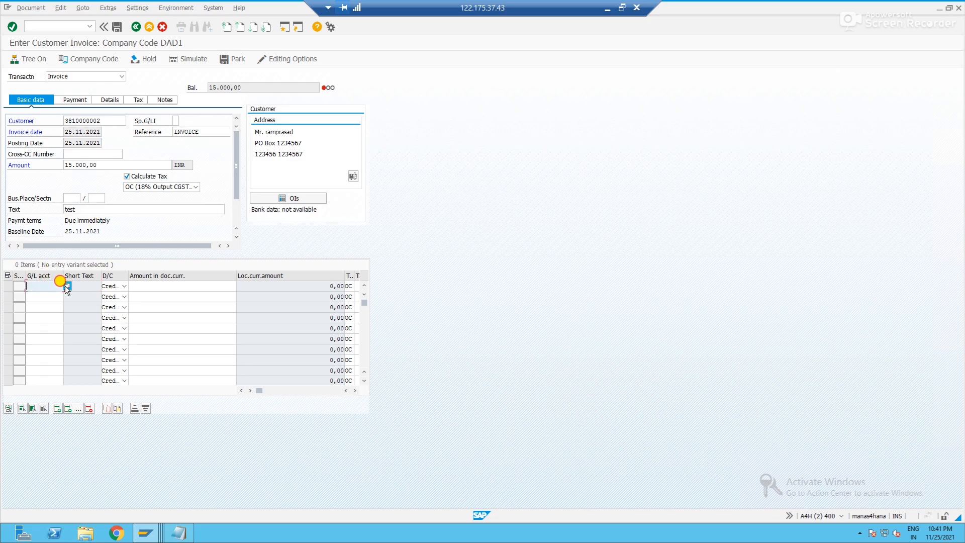
{"action": "left_click", "coordinate": [67, 286]}
{"action": "key", "text": "Return"}
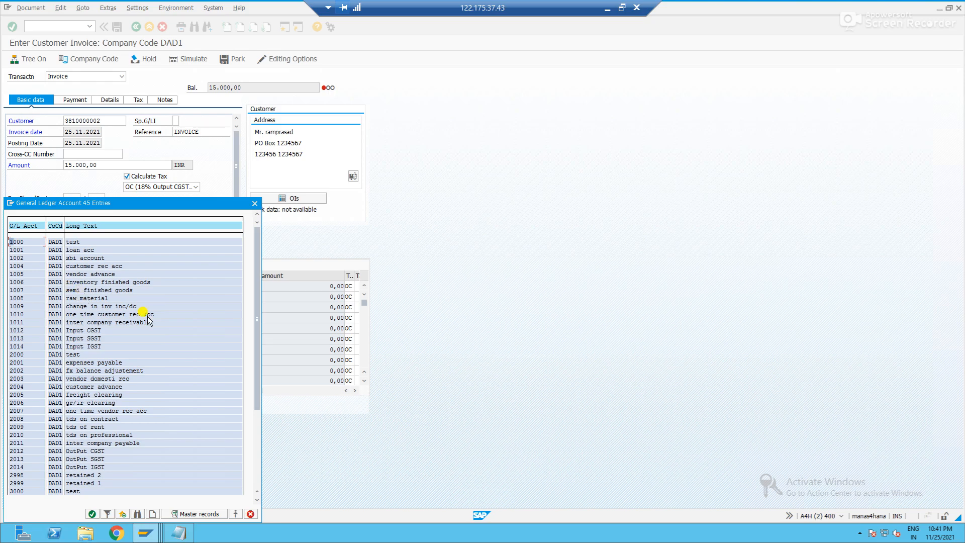
{"action": "left_click_drag", "start_coordinate": [257, 352], "coordinate": [260, 455]}
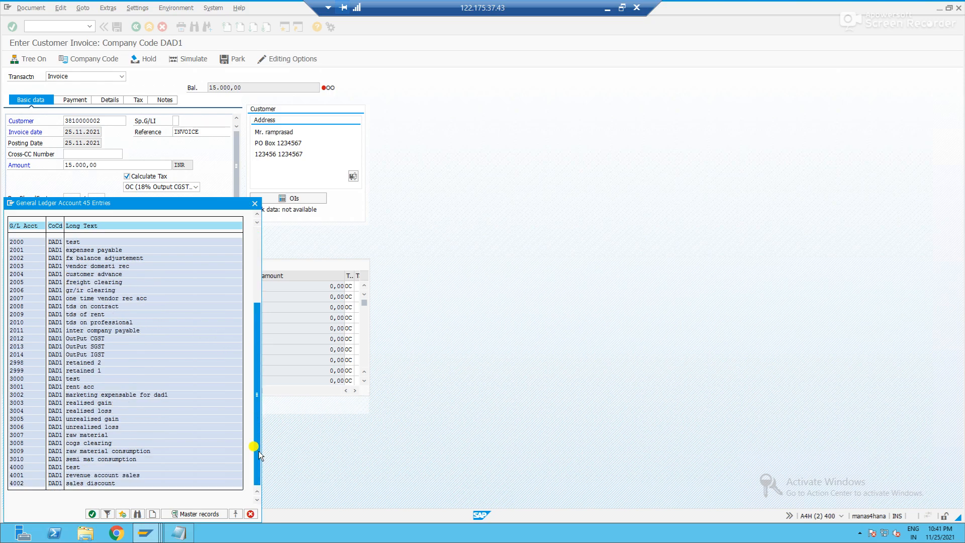
{"action": "double_click", "coordinate": [18, 475]}
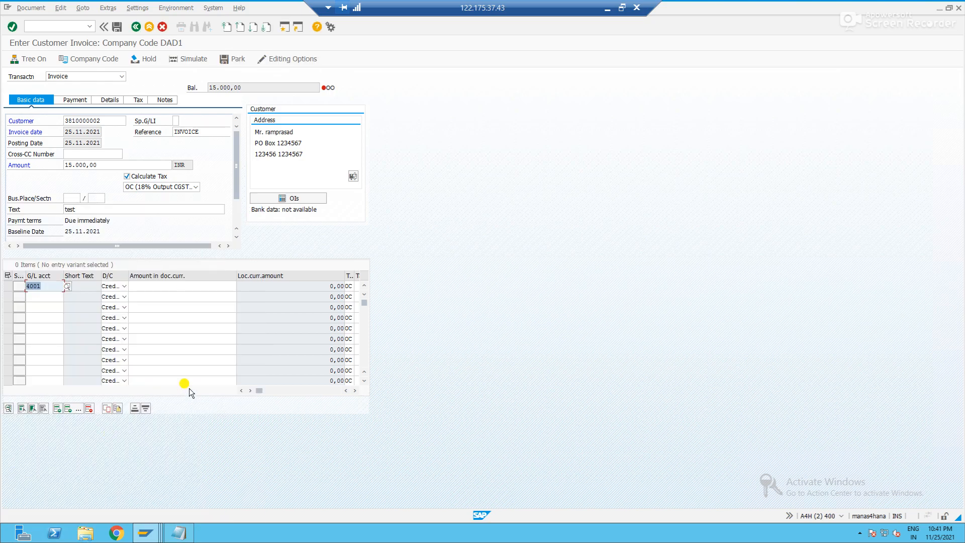
Step: Assign the full 15000 INR balance to the revenue line, and simulate and post the customer invoice
{"action": "left_click", "coordinate": [170, 286]}
{"action": "key", "text": "Return"}
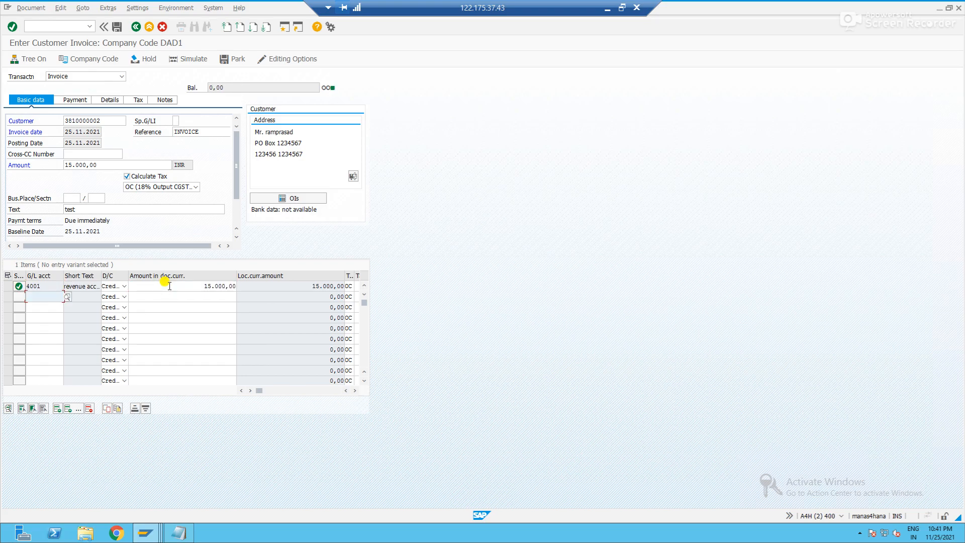
{"action": "left_click", "coordinate": [191, 61]}
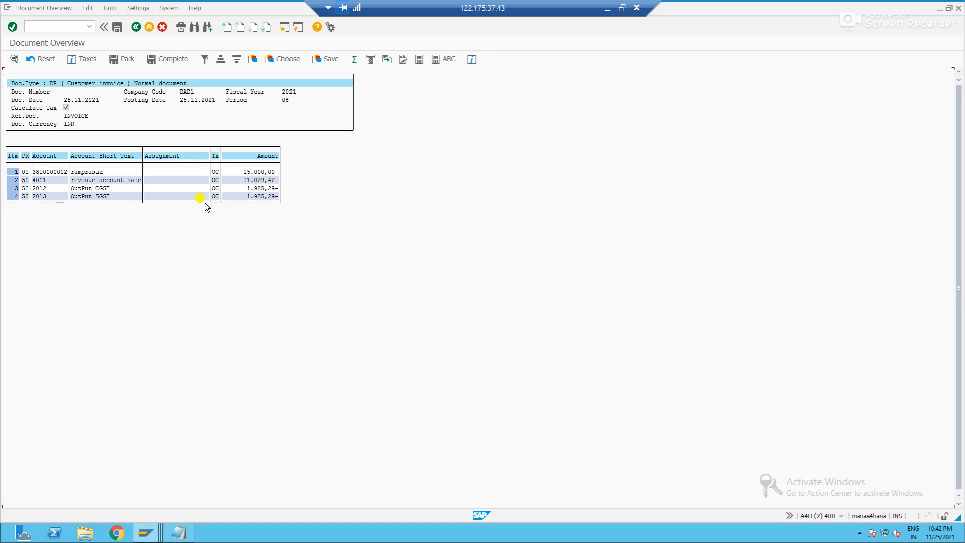
{"action": "left_click", "coordinate": [114, 26]}
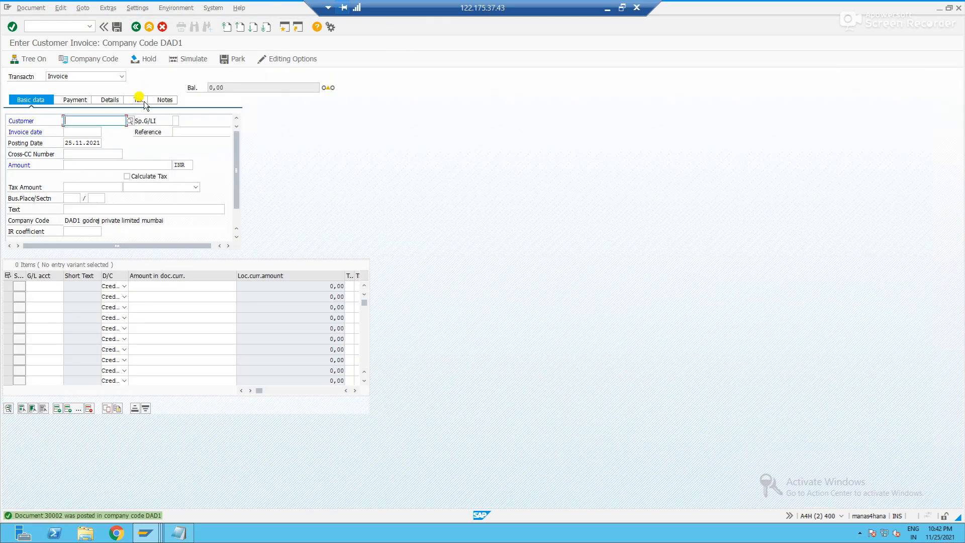
Step: Display the customer invoice just posted, examine its revenue and Output CGST line items, and return to invoice entry
{"action": "left_click", "coordinate": [30, 7]}
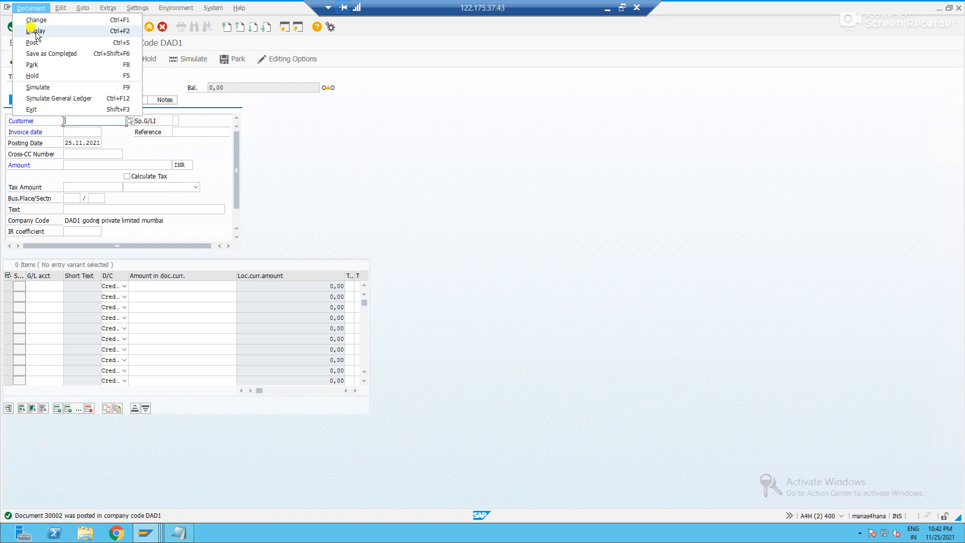
{"action": "left_click", "coordinate": [36, 32]}
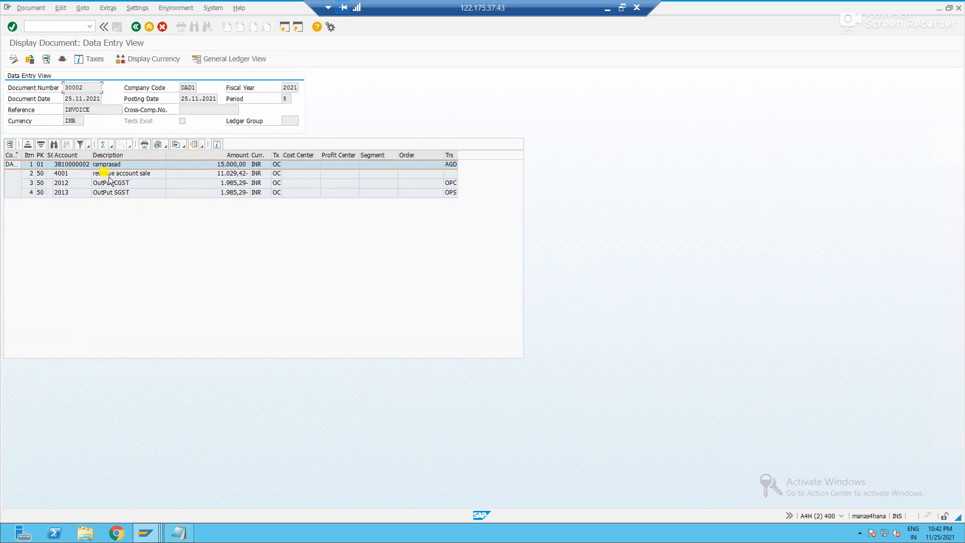
{"action": "left_click", "coordinate": [126, 175]}
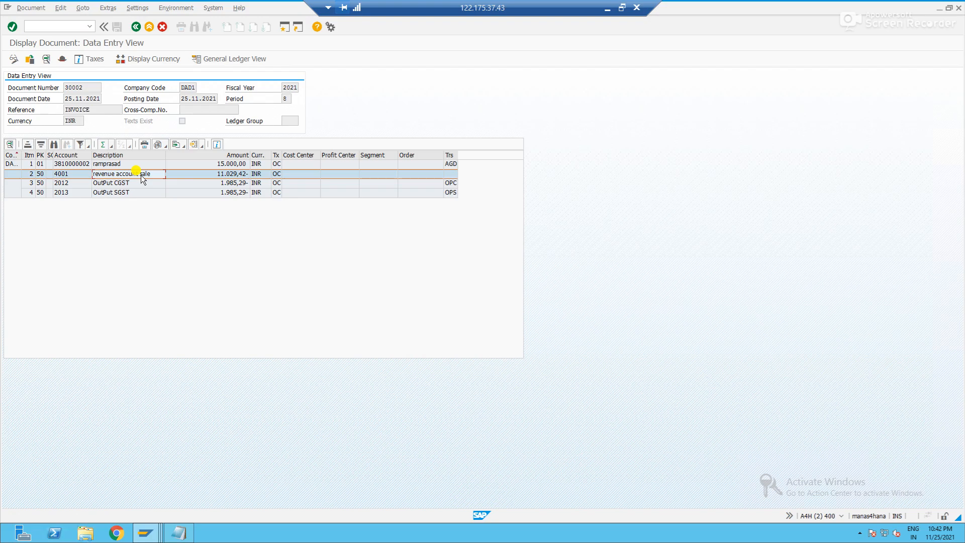
{"action": "left_click", "coordinate": [125, 183]}
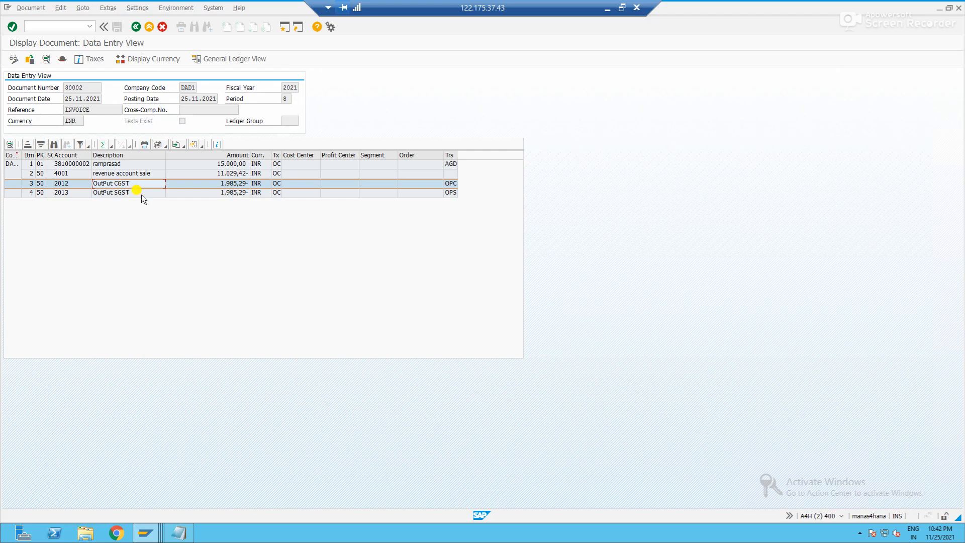
{"action": "left_click", "coordinate": [137, 30]}
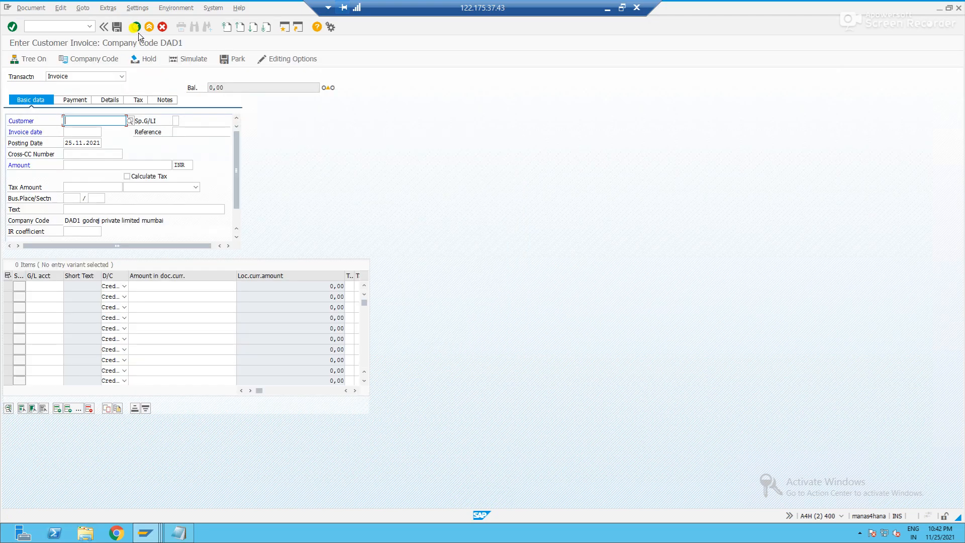
Step: Start another invoice for the same customer with invoice date 25.11.2021 and reference "invoice"
{"action": "key", "text": "space"}
{"action": "key", "text": "Down"}
{"action": "key", "text": "Tab"}
{"action": "key", "text": "Tab"}
{"action": "key", "text": "space"}
{"action": "key", "text": "Down"}
{"action": "key", "text": "Tab"}
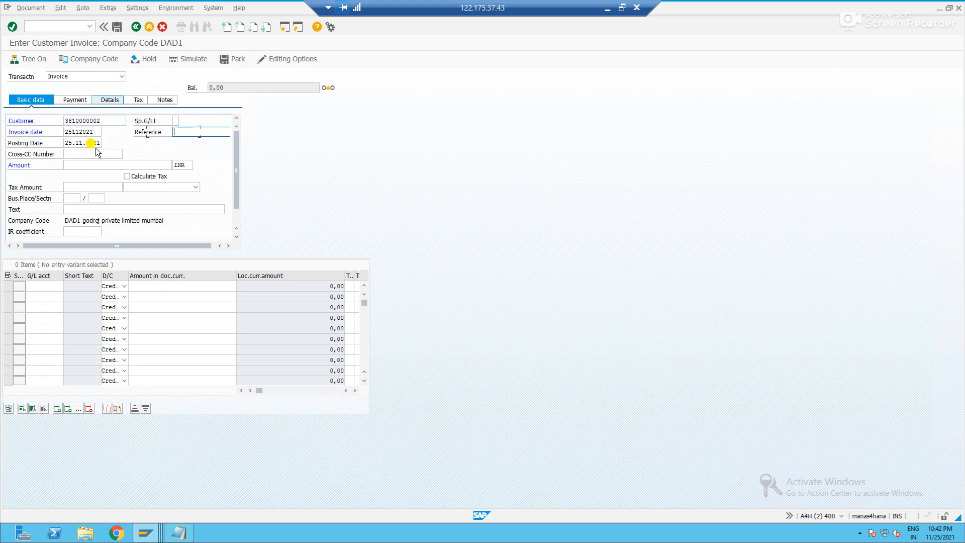
{"action": "key", "text": "space"}
{"action": "key", "text": "Down"}
{"action": "key", "text": "Tab"}
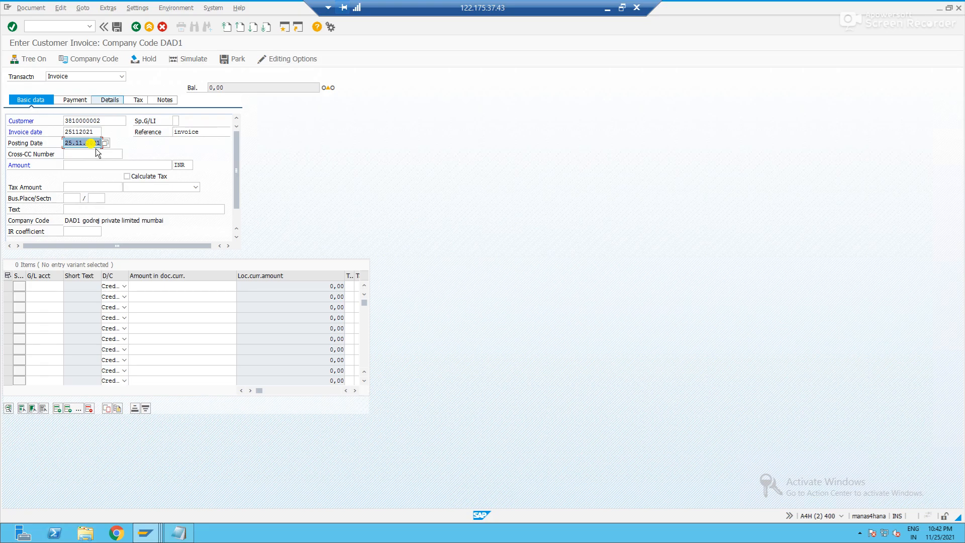
Step: Set the customer invoice amount to 9000 INR with tax code OI (18% Output IGST), and enable Calculate Tax
{"action": "left_click", "coordinate": [94, 165]}
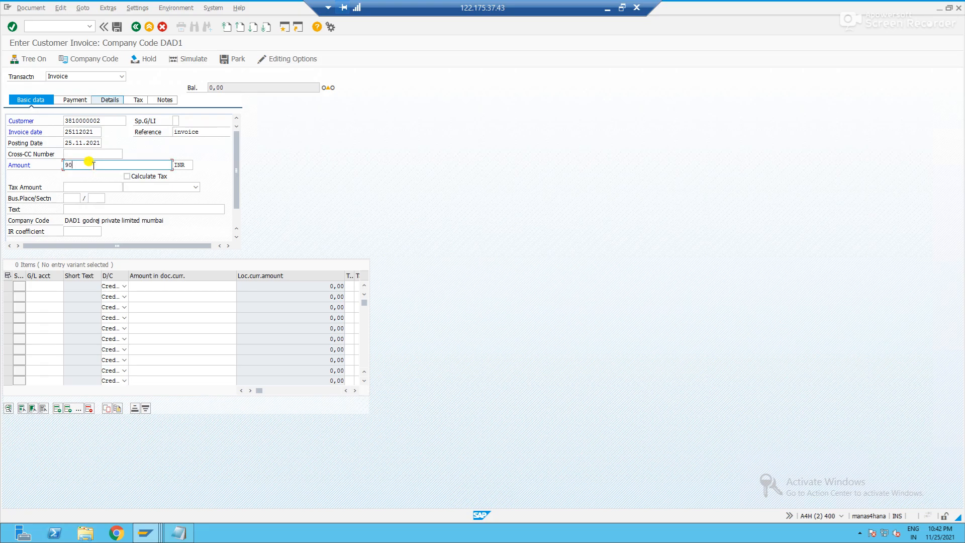
{"action": "key", "text": "Tab"}
{"action": "left_click", "coordinate": [140, 188]}
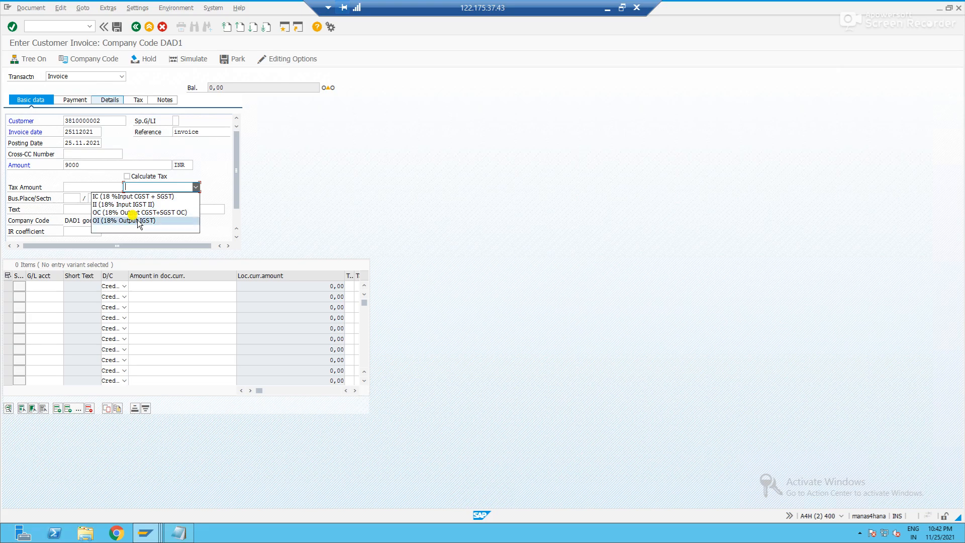
{"action": "left_click", "coordinate": [139, 222]}
{"action": "left_click", "coordinate": [128, 177]}
{"action": "left_click", "coordinate": [133, 186]}
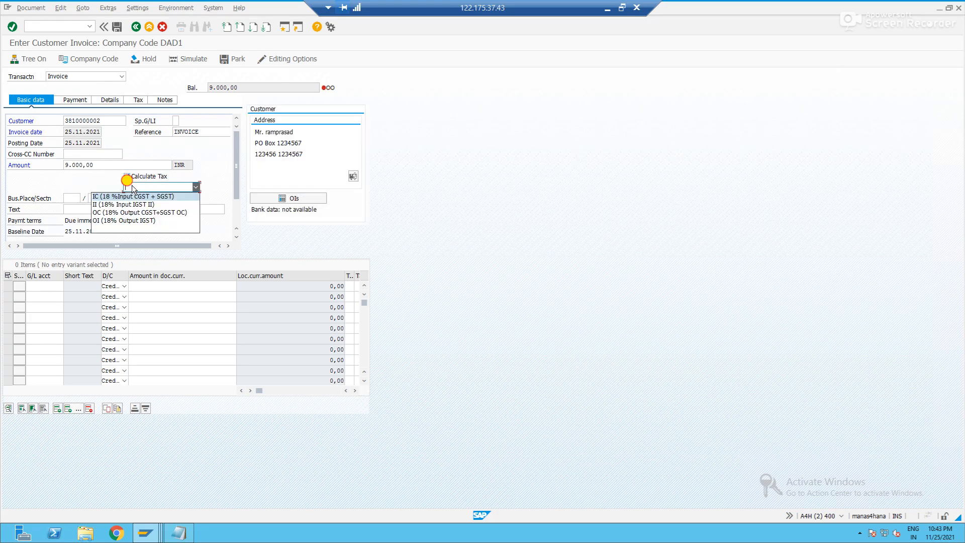
{"action": "left_click", "coordinate": [129, 221]}
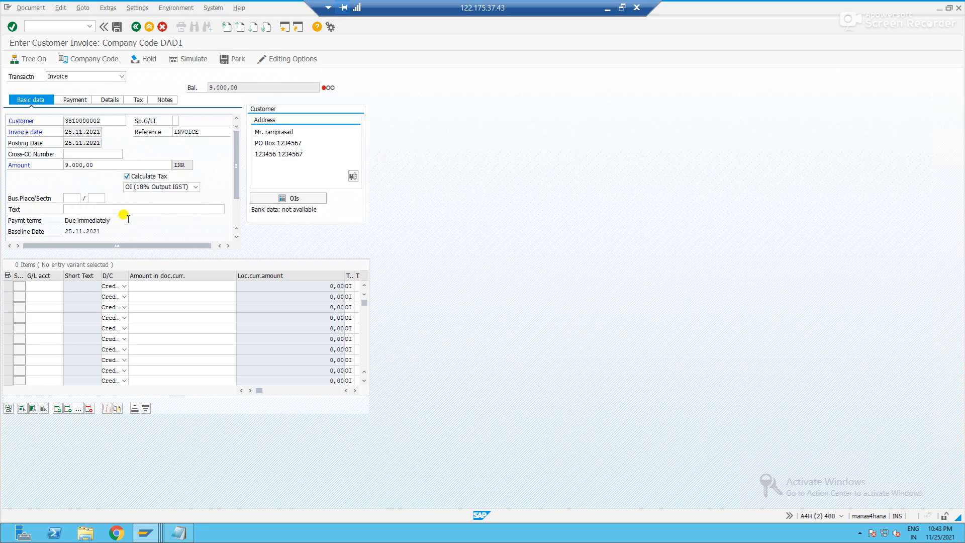
Step: Credit the full 9000 INR balance to G/L account 4001, and simulate and post the customer invoice
{"action": "left_click", "coordinate": [46, 286]}
{"action": "type", "text": "4001"}
{"action": "key", "text": "Tab"}
{"action": "key", "text": "Tab"}
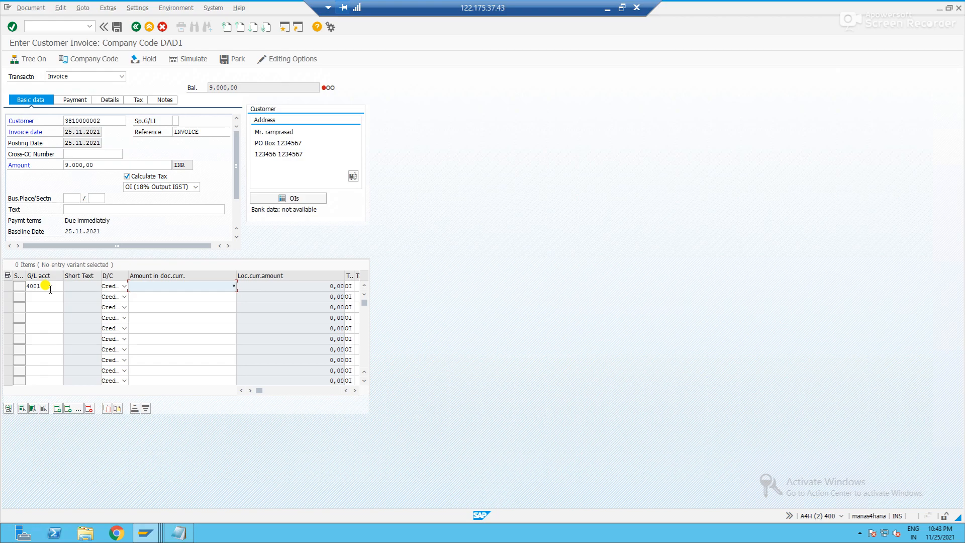
{"action": "type", "text": "*"}
{"action": "key", "text": "Return"}
{"action": "left_click", "coordinate": [194, 60]}
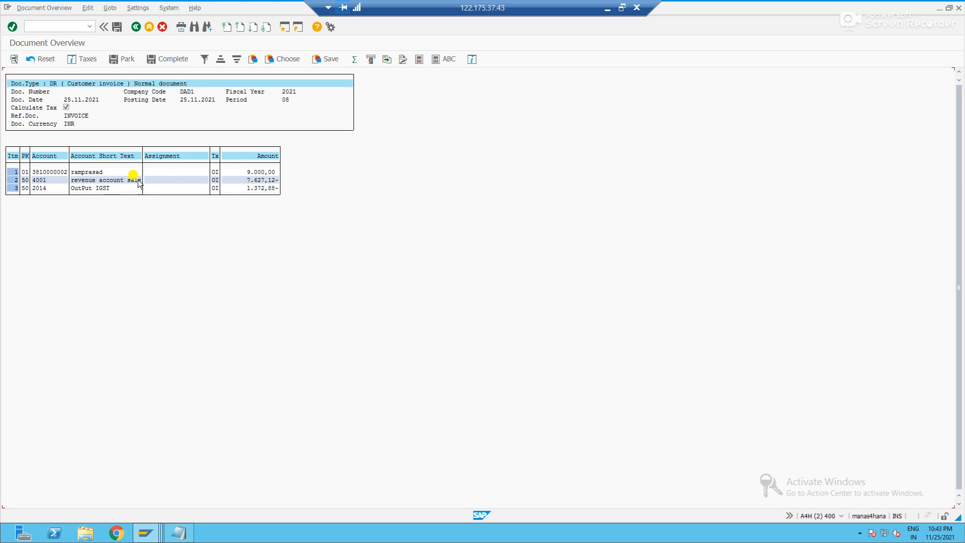
{"action": "left_click", "coordinate": [118, 28]}
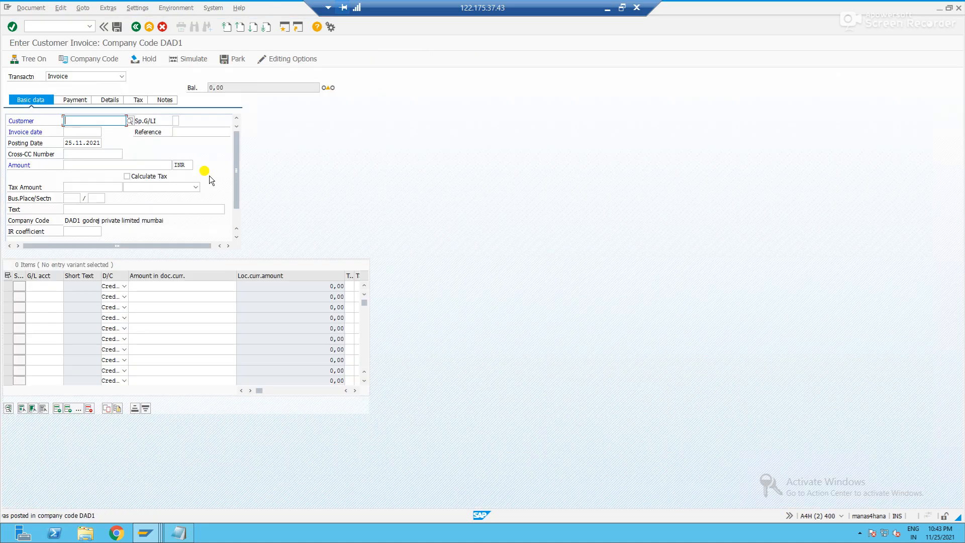
Step: Display the IGST customer invoice just posted and examine its Output IGST line item
{"action": "left_click", "coordinate": [31, 7]}
{"action": "left_click", "coordinate": [37, 31]}
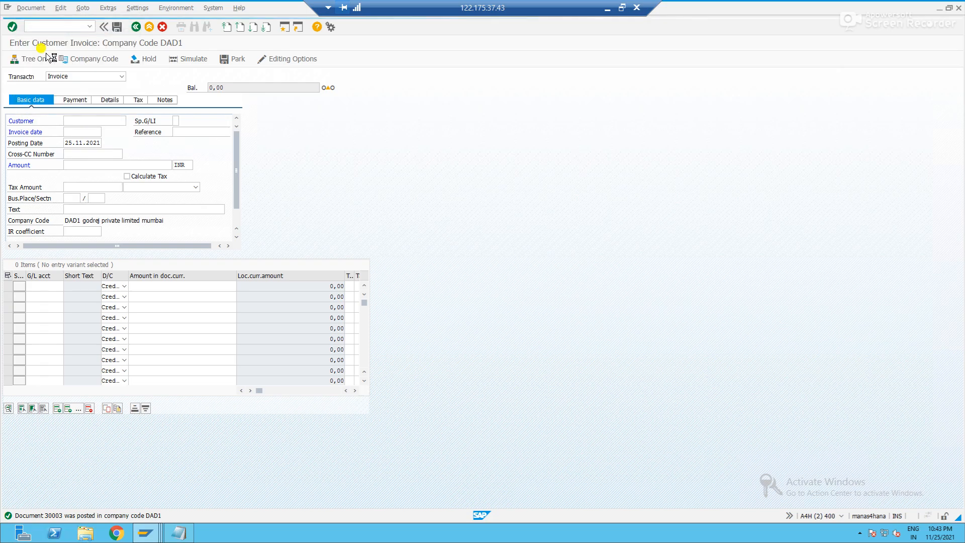
{"action": "left_click", "coordinate": [236, 183]}
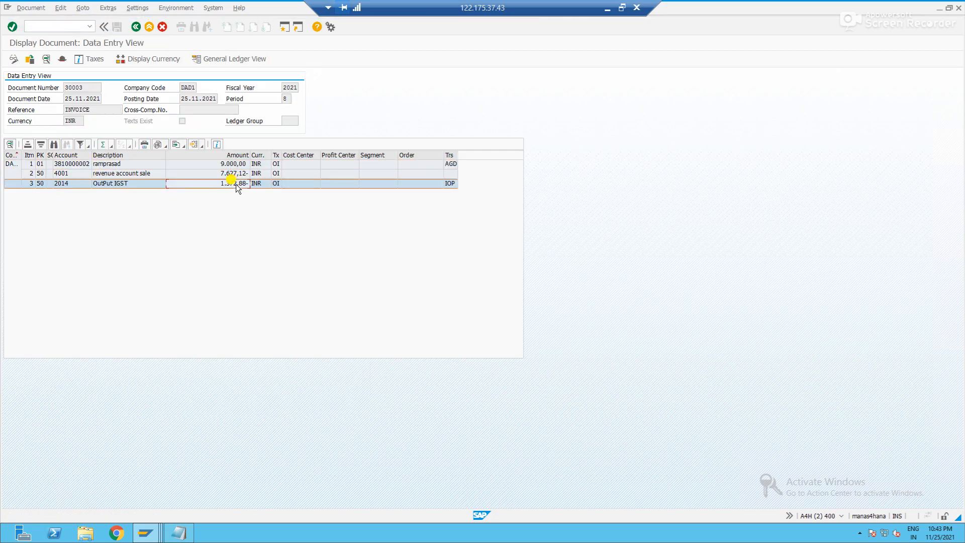